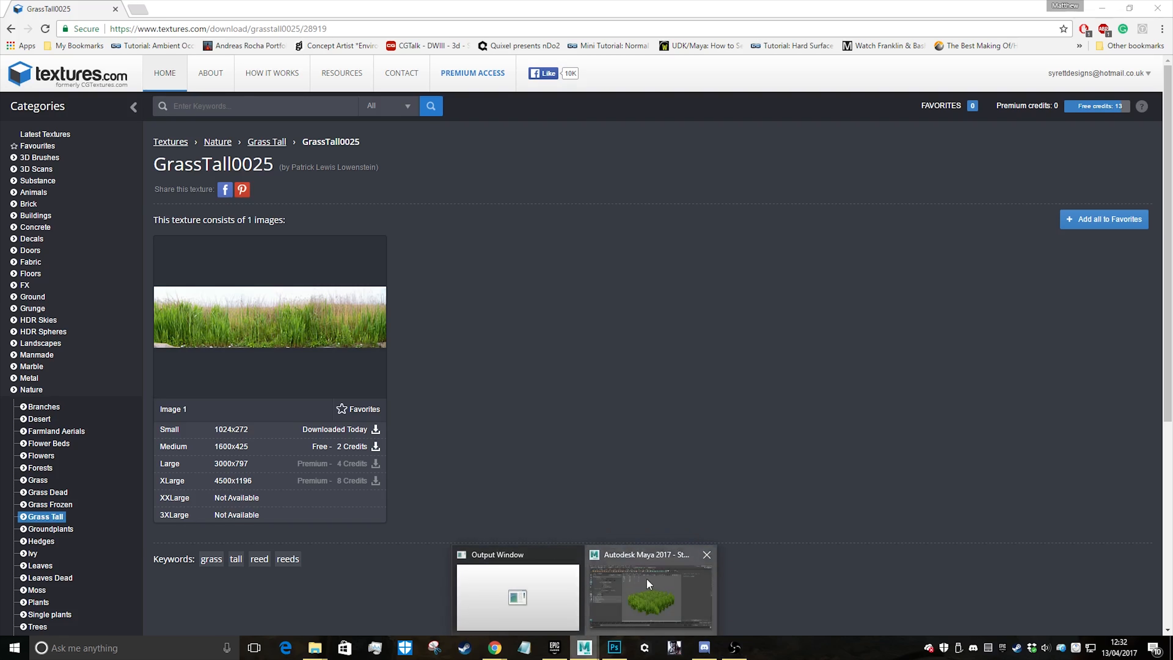
# Switch to Maya and examine the textured grass patch from above and from a low side angle
pyautogui.click(651, 589)
pyautogui.moveTo(630, 343)
pyautogui.keyDown('alt'); pyautogui.mouseDown()
pyautogui.moveTo(670, 317)
pyautogui.moveTo(517, 262)
pyautogui.moveTo(619, 303)
pyautogui.moveTo(616, 355)
pyautogui.mouseUp(); pyautogui.keyUp('alt')
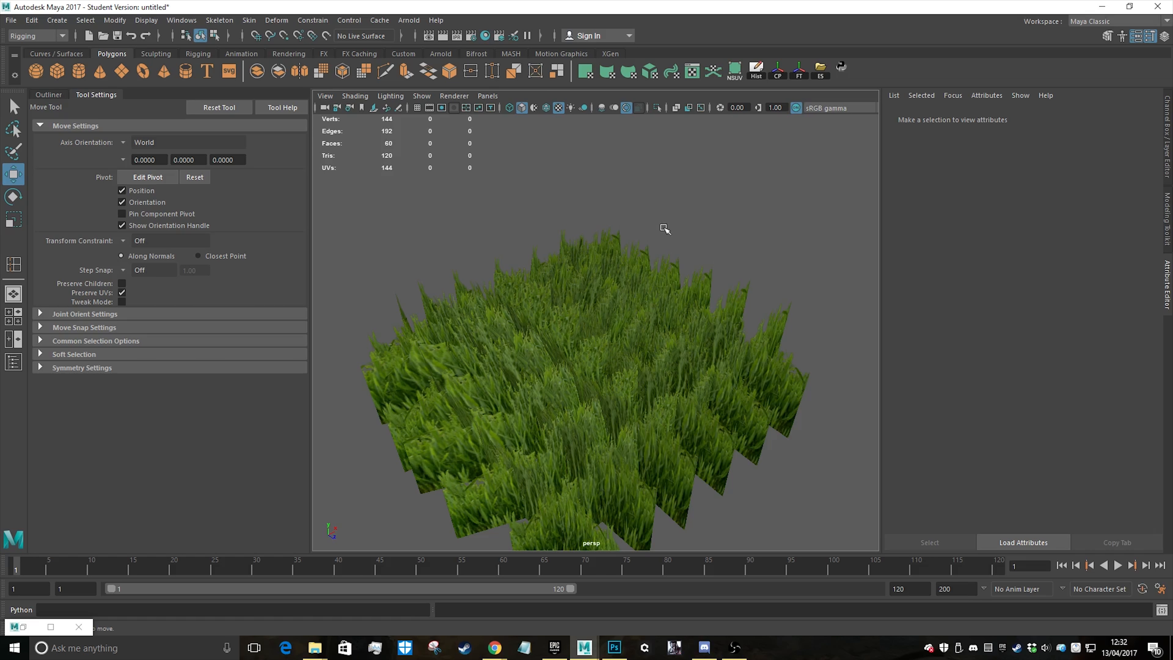
pyautogui.keyDown('alt'); pyautogui.moveTo(649, 406); pyautogui.dragTo(657, 374); pyautogui.keyUp('alt')
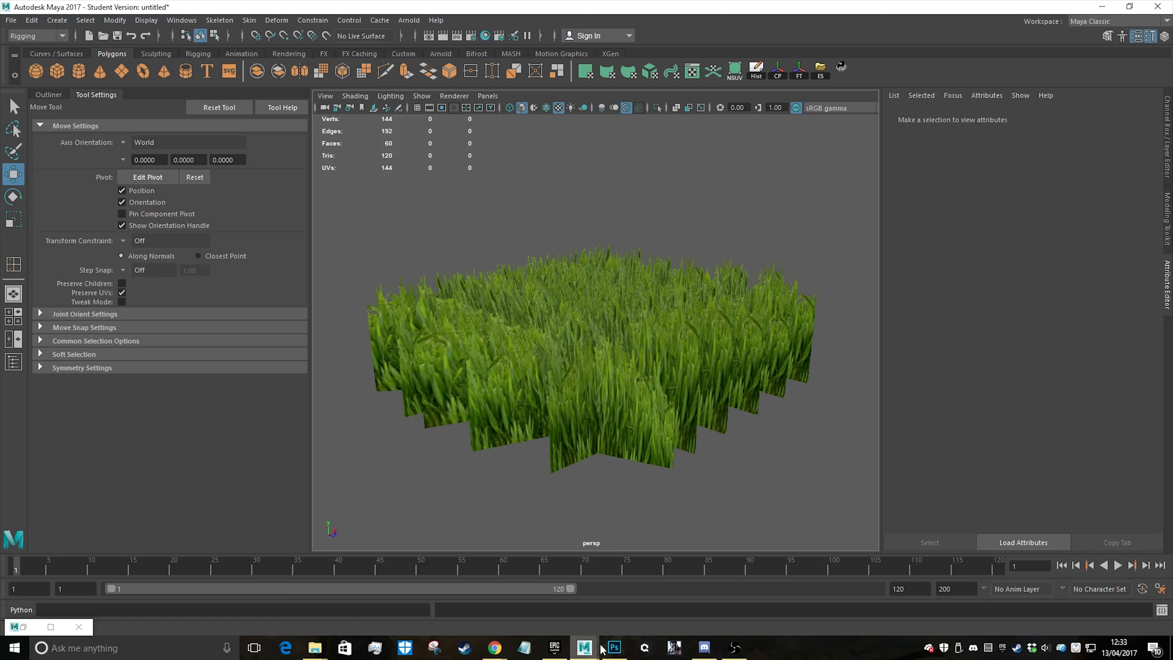
# Switch to Photoshop, clear the selection in the TexturesCom_GrassTall0025_S photo and undo its earlier edits
pyautogui.click(614, 648)
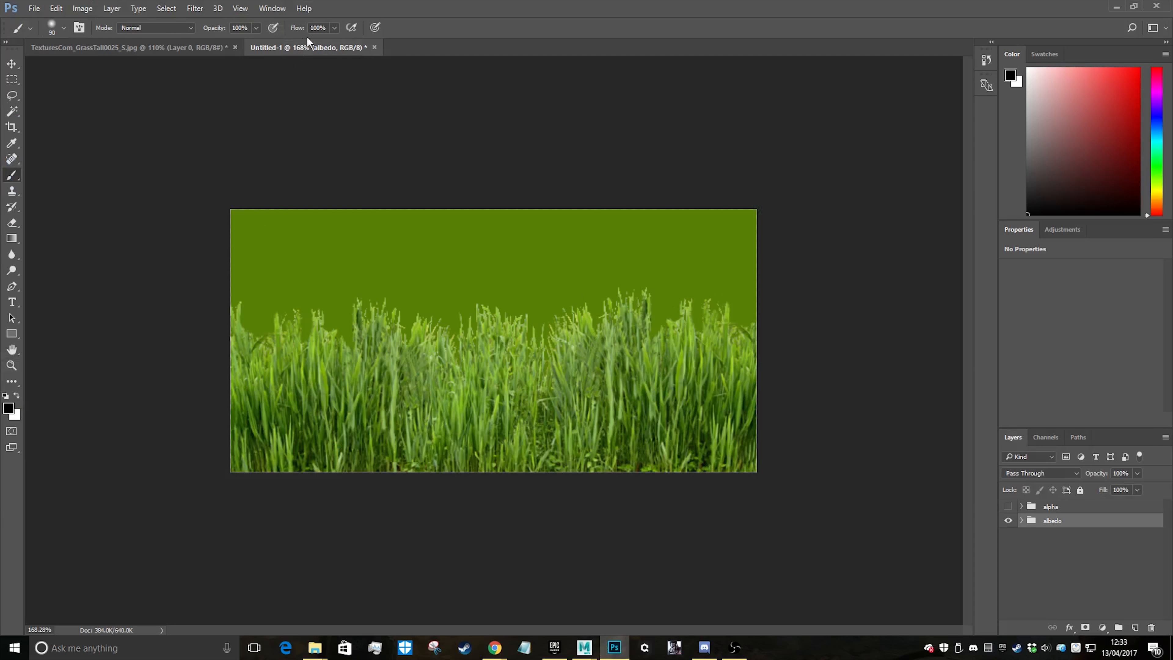
pyautogui.click(97, 51)
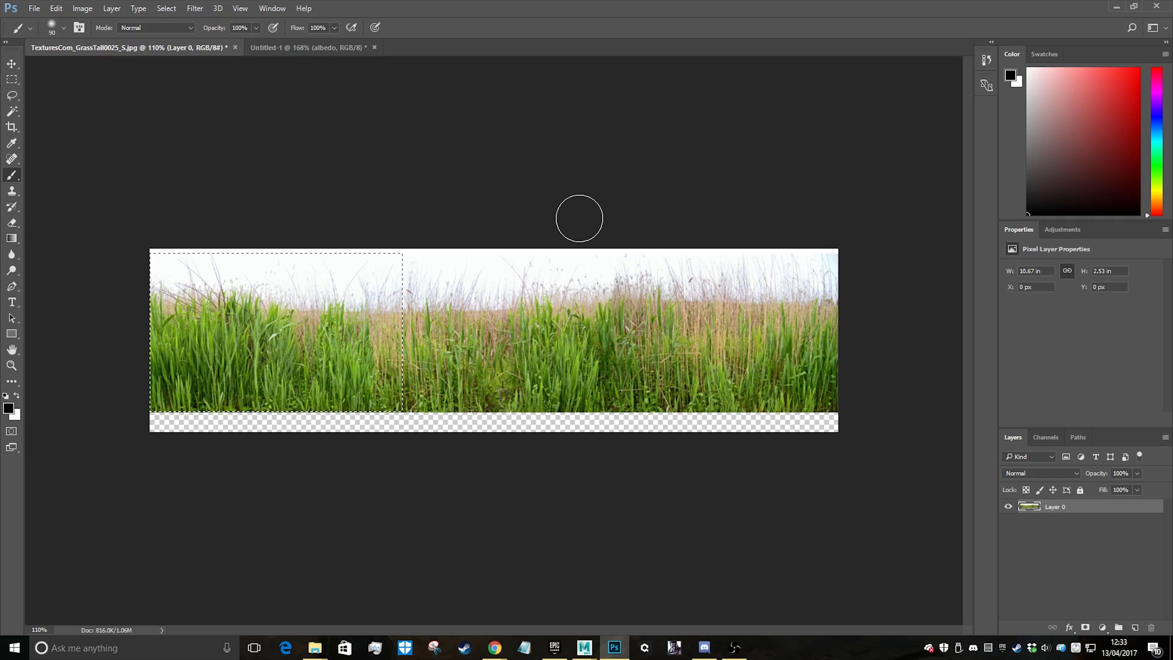
pyautogui.hotkey('ctrl', 'd')
pyautogui.hotkey('ctrl', 'alt', 'z')
pyautogui.hotkey('ctrl', 'alt', 'z')
pyautogui.hotkey('ctrl', 'alt', 'z')
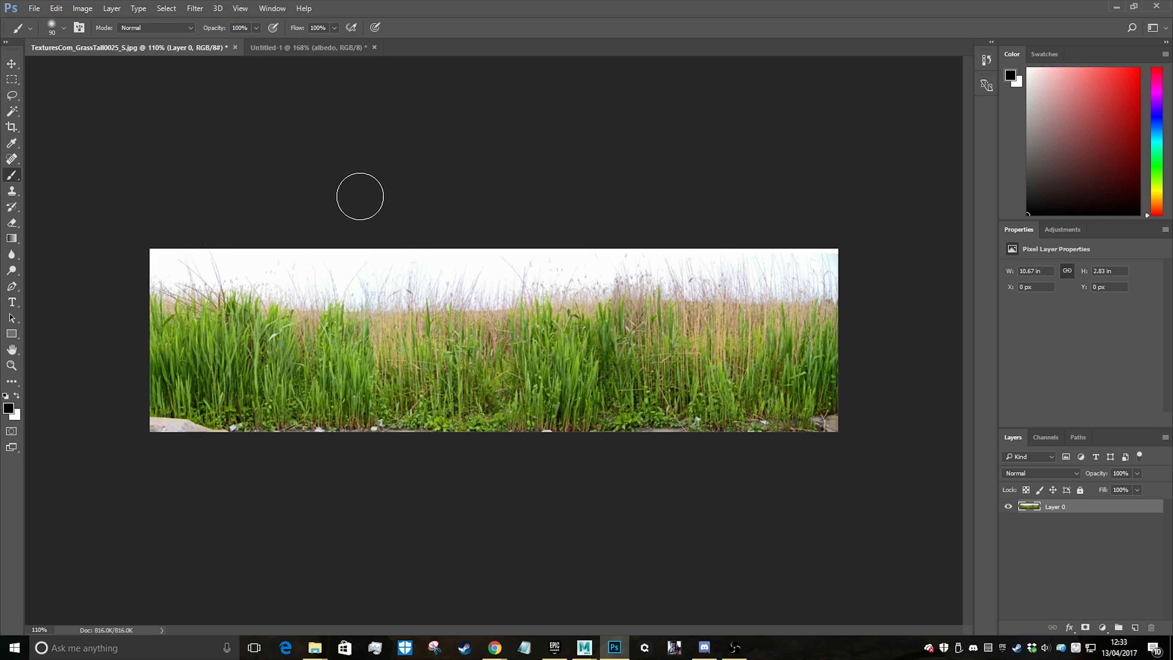
# Create a new document 1024 pixels wide and 512 pixels high
pyautogui.click(38, 9)
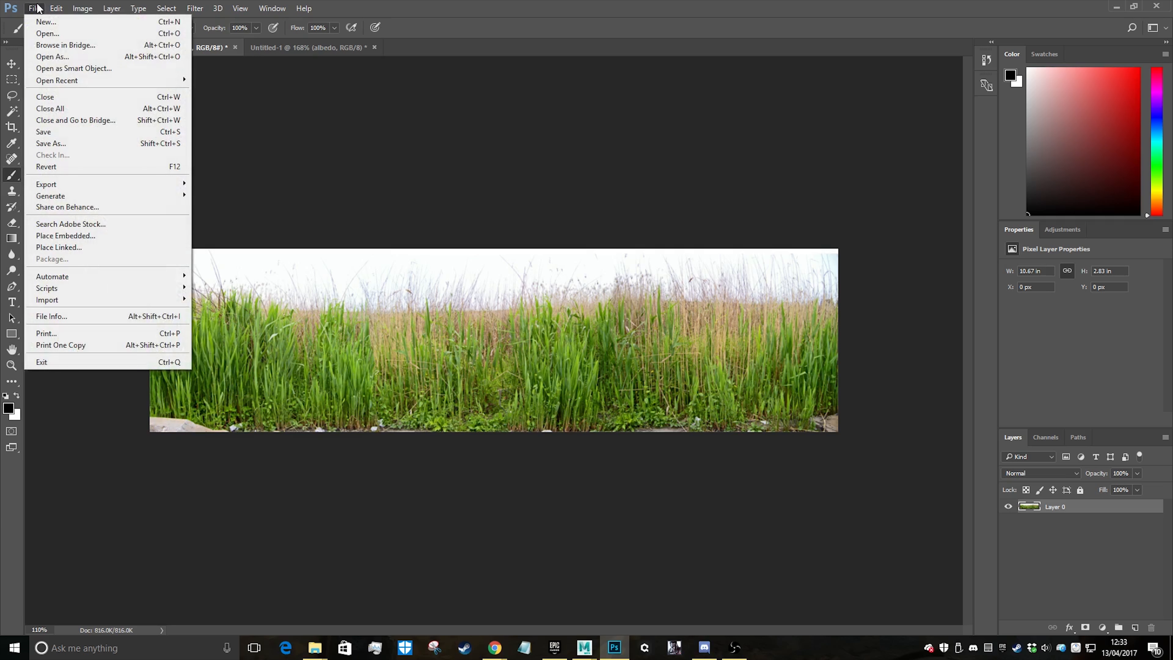
pyautogui.click(45, 23)
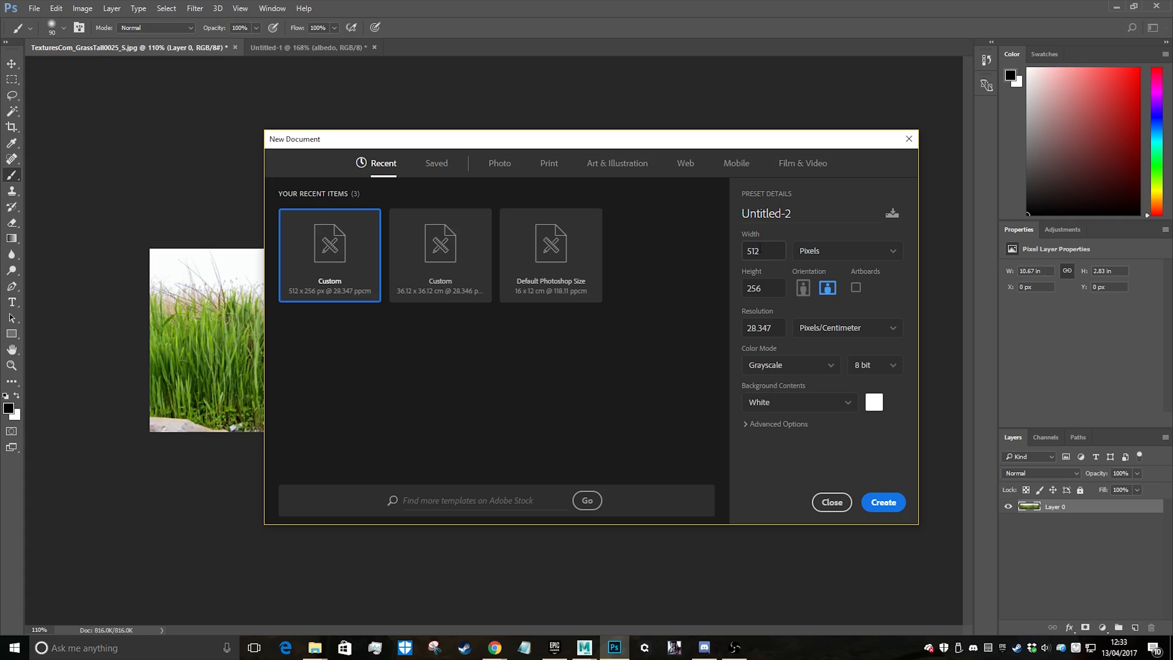
pyautogui.write('1024')
pyautogui.moveTo(770, 291); pyautogui.dragTo(669, 292)
pyautogui.write('512')
pyautogui.click(885, 506)
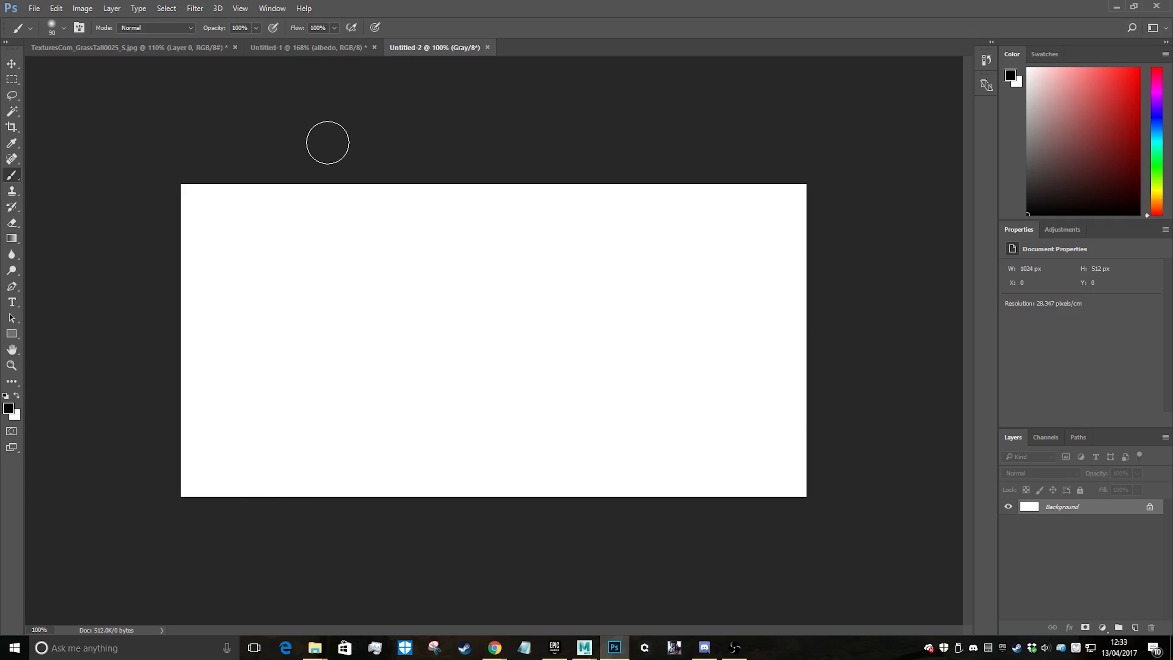
pyautogui.click(130, 47)
pyautogui.keyDown('alt'); pyautogui.scroll(-2, 501, 328); pyautogui.keyUp('alt')
pyautogui.keyDown('alt'); pyautogui.scroll(5, 390, 344); pyautogui.keyUp('alt')
pyautogui.keyDown('alt'); pyautogui.scroll(-4, 265, 270); pyautogui.keyUp('alt')
pyautogui.click(11, 80)
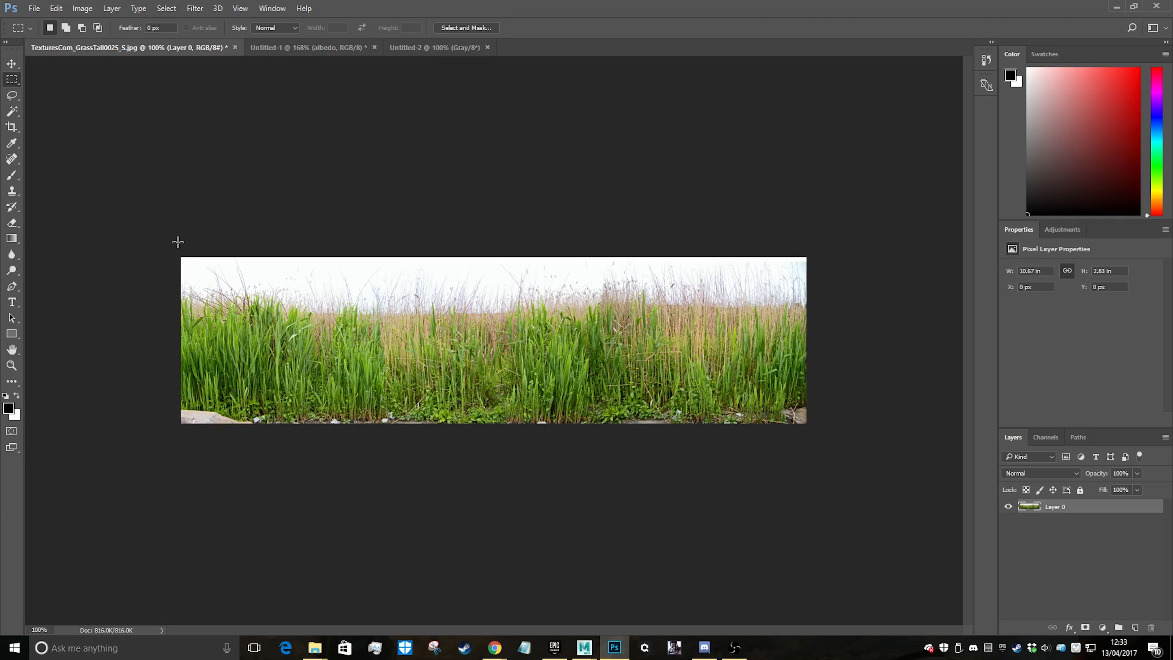
# Resize the Untitled-1 grass image to 1024 x 512 pixels, with the width unit set to pixels
pyautogui.click(269, 46)
pyautogui.click(82, 8)
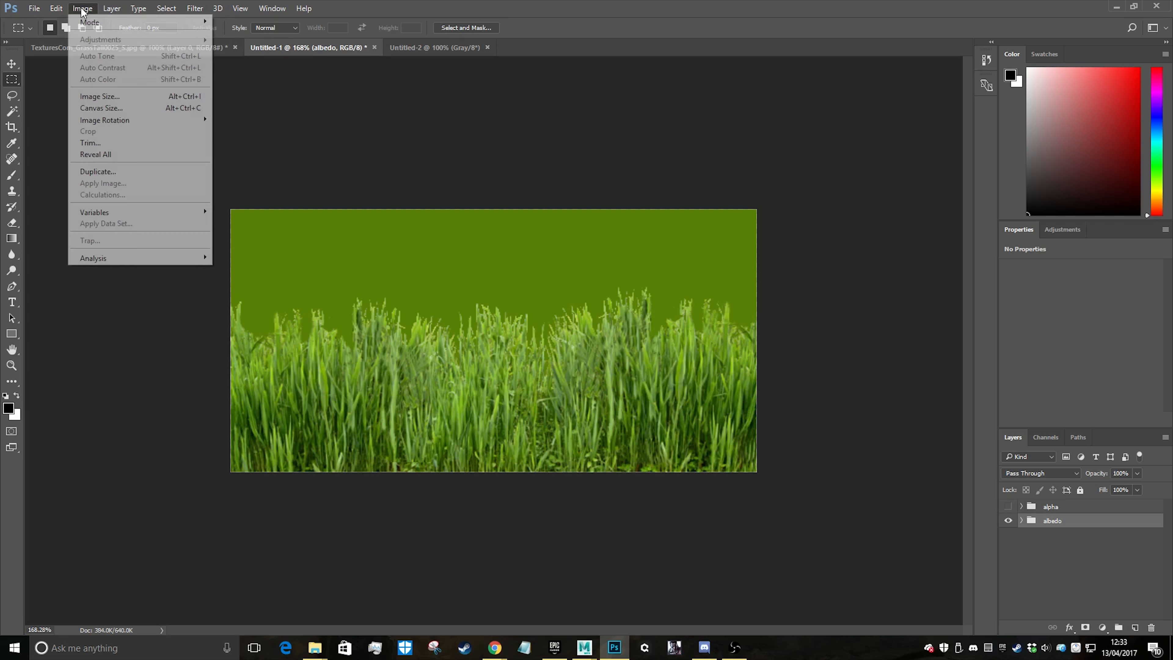
pyautogui.click(100, 96)
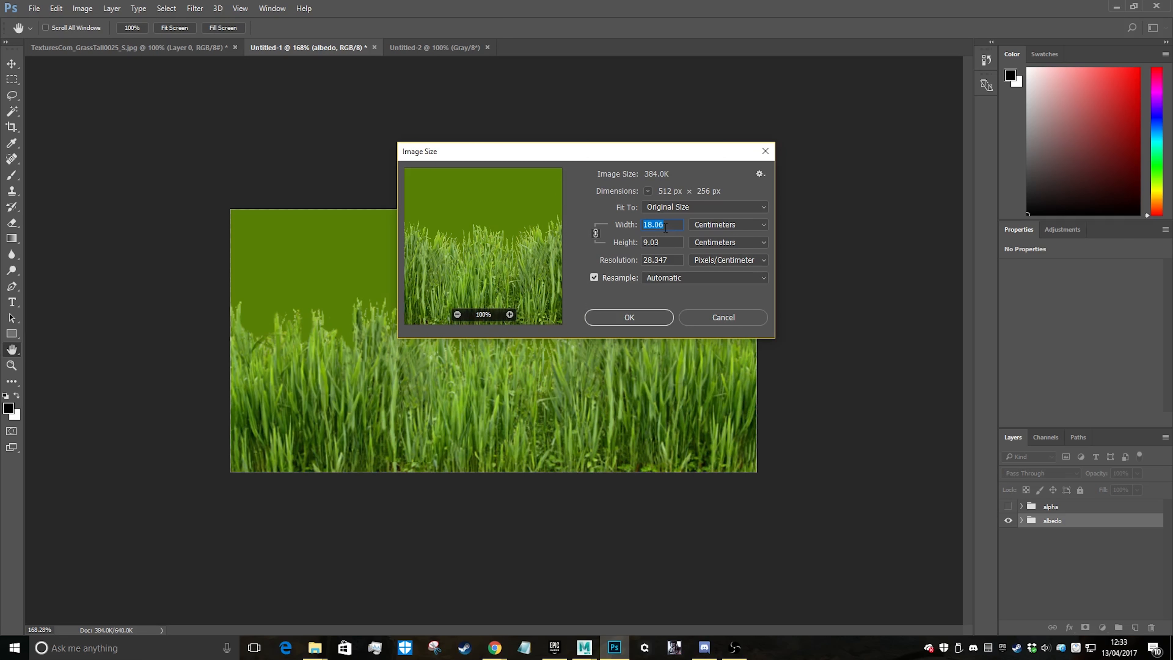
pyautogui.click(723, 225)
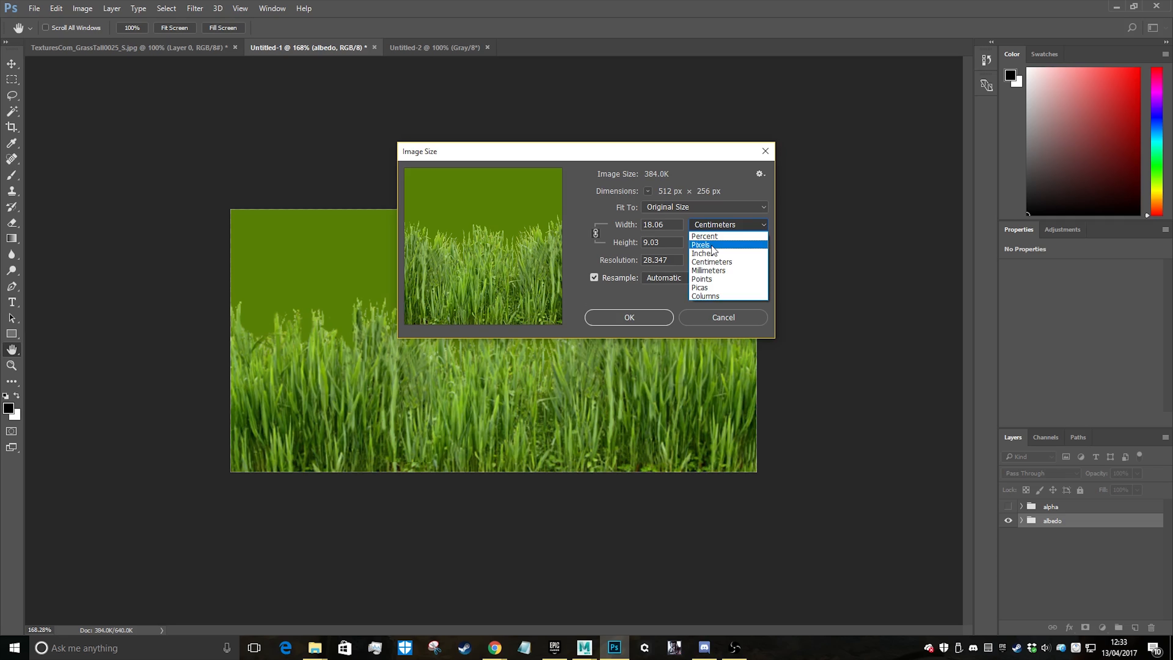
pyautogui.click(711, 246)
pyautogui.moveTo(660, 225); pyautogui.dragTo(518, 222)
pyautogui.write('1024')
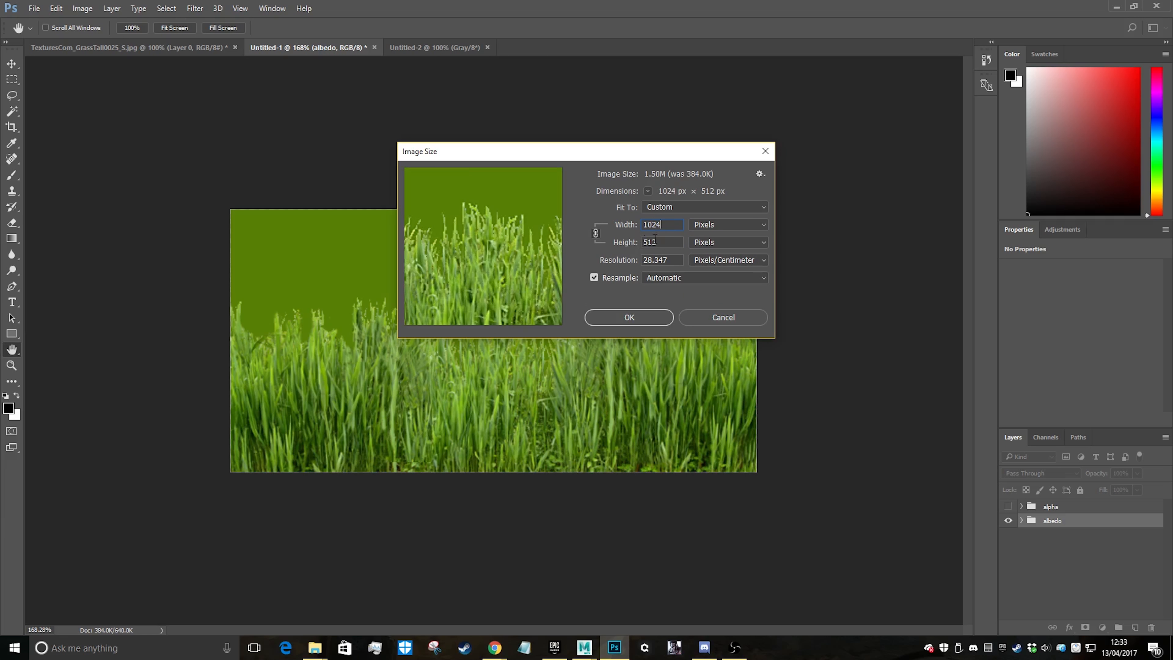
pyautogui.click(641, 315)
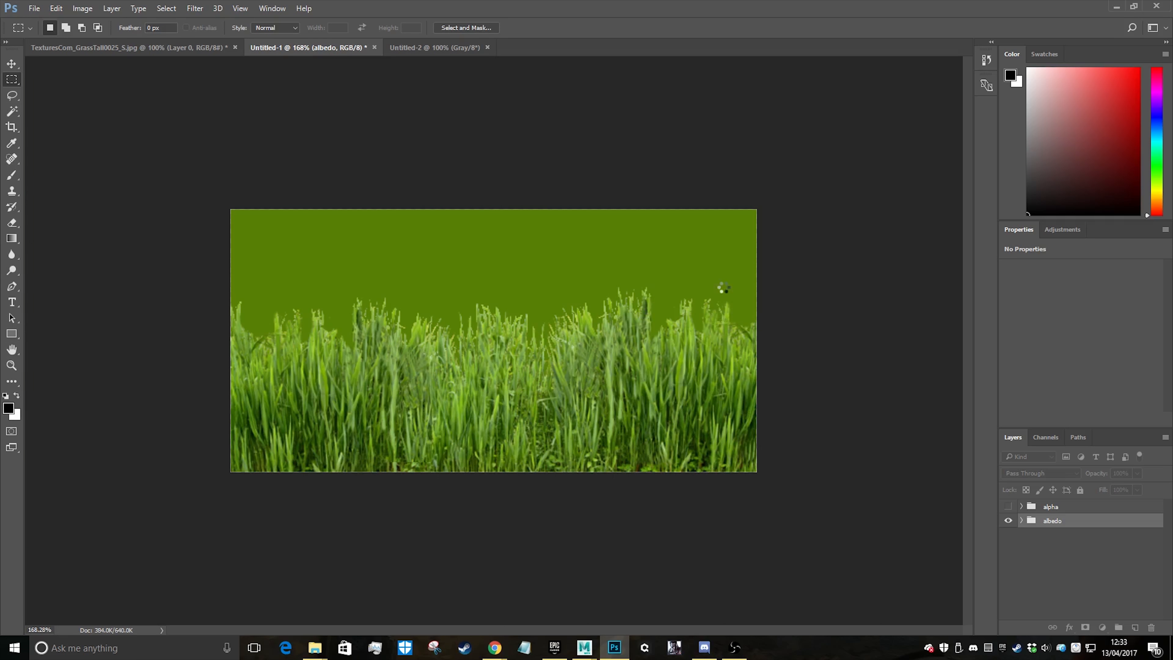
pyautogui.keyDown('alt'); pyautogui.scroll(-5, 553, 391); pyautogui.keyUp('alt')
pyautogui.keyDown('alt'); pyautogui.scroll(-3, 553, 391); pyautogui.keyUp('alt')
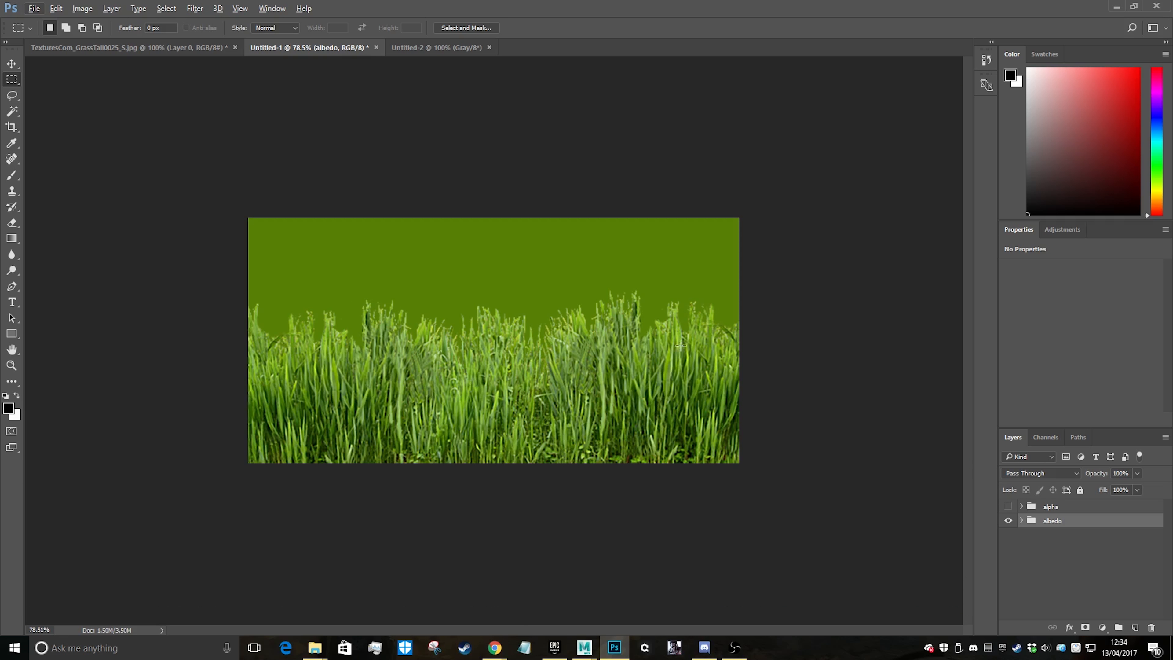
# In the TexturesCom_GrassTall0025_S photo, outline the rock in the lower-left corner with the Lasso tool and delete it
pyautogui.click(225, 49)
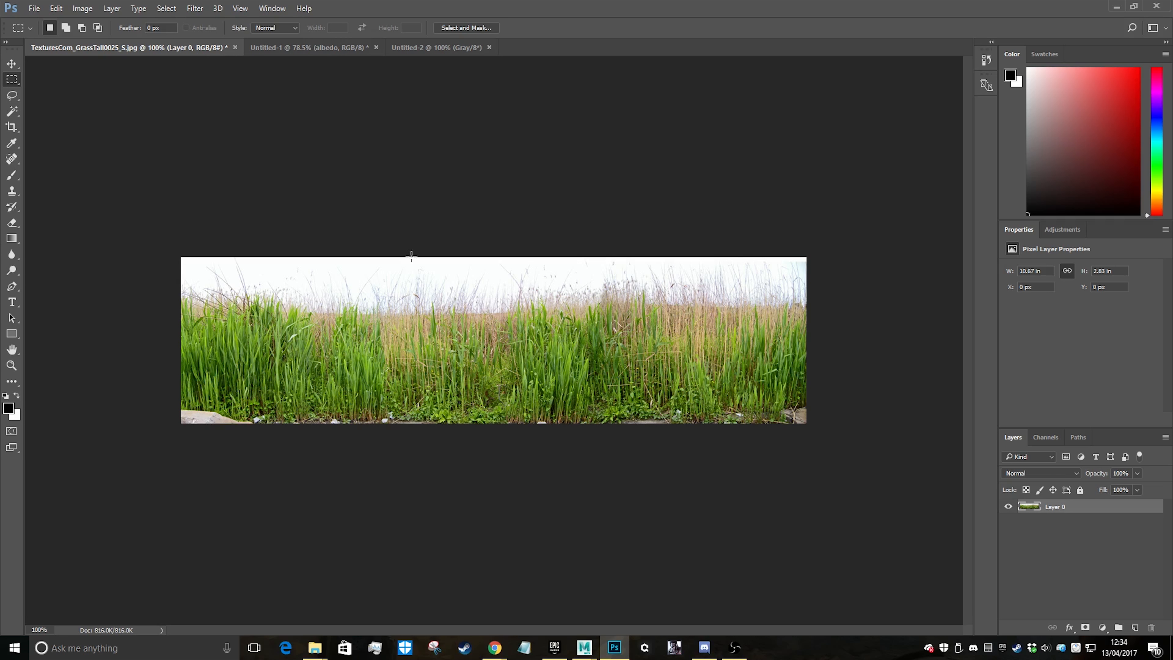
pyautogui.moveTo(163, 403); pyautogui.dragTo(1061, 572)
pyautogui.click(669, 397)
pyautogui.keyDown('alt'); pyautogui.scroll(4, 181, 420); pyautogui.keyUp('alt')
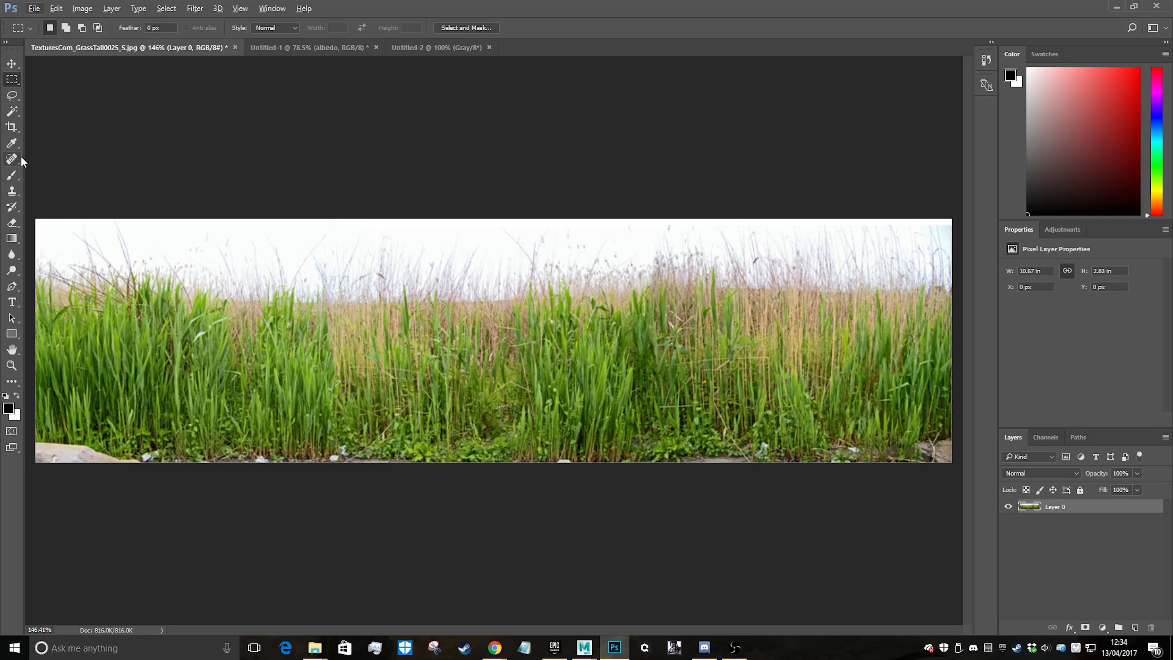
pyautogui.click(12, 112)
pyautogui.click(11, 96)
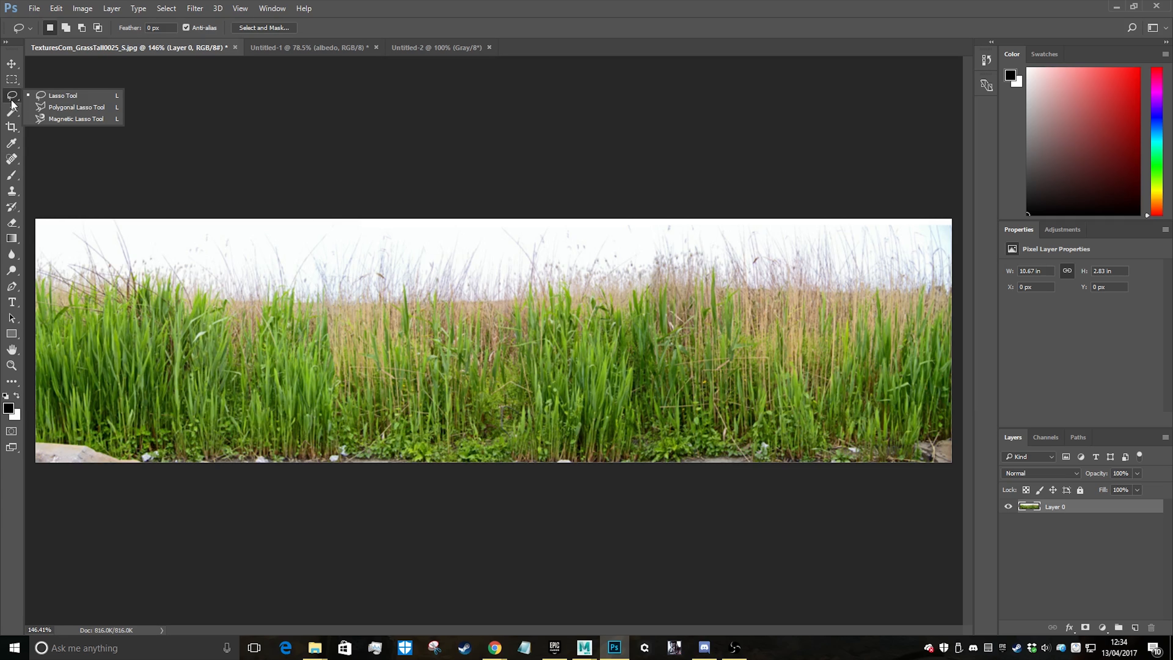
pyautogui.click(61, 98)
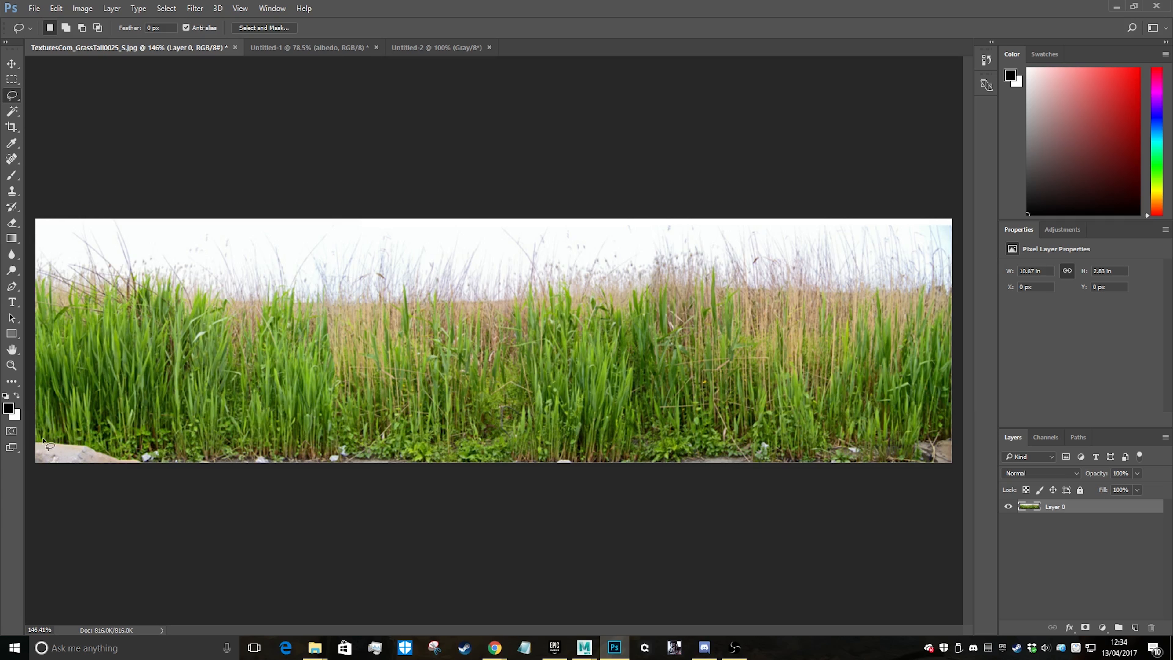
pyautogui.moveTo(36, 442)
pyautogui.mouseDown()
pyautogui.moveTo(167, 473)
pyautogui.moveTo(157, 540)
pyautogui.moveTo(152, 519)
pyautogui.mouseUp()
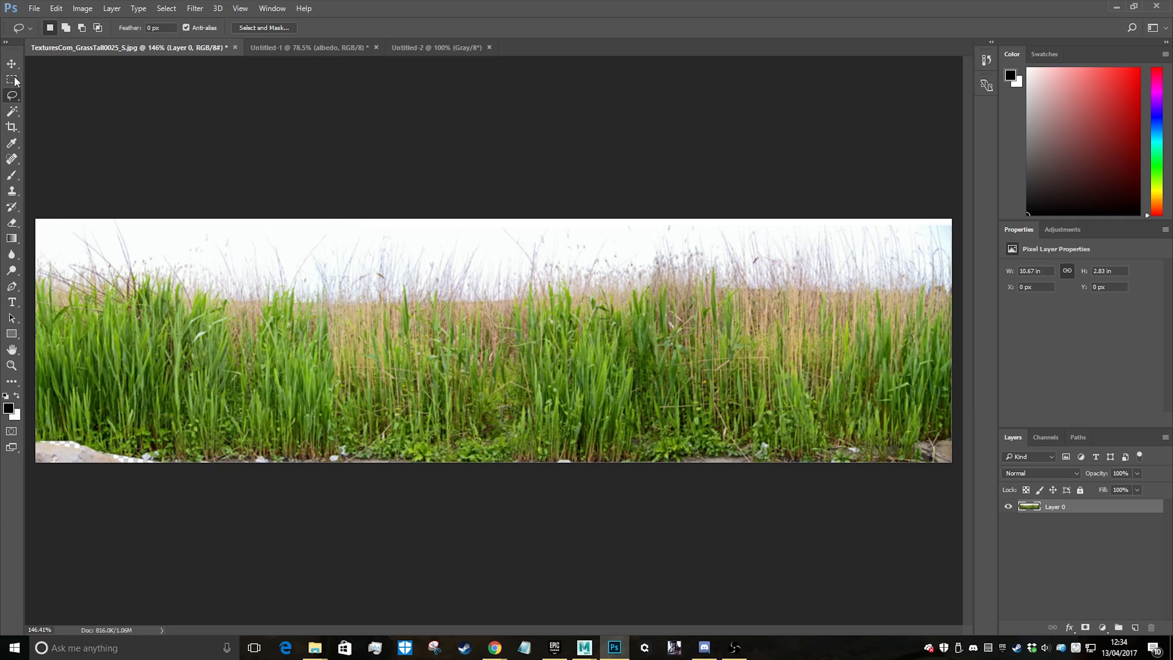
# Select the pale sky and stone tones with Color Range, sampling around the lower-left rock area, delete them and clear the selection
pyautogui.click(166, 9)
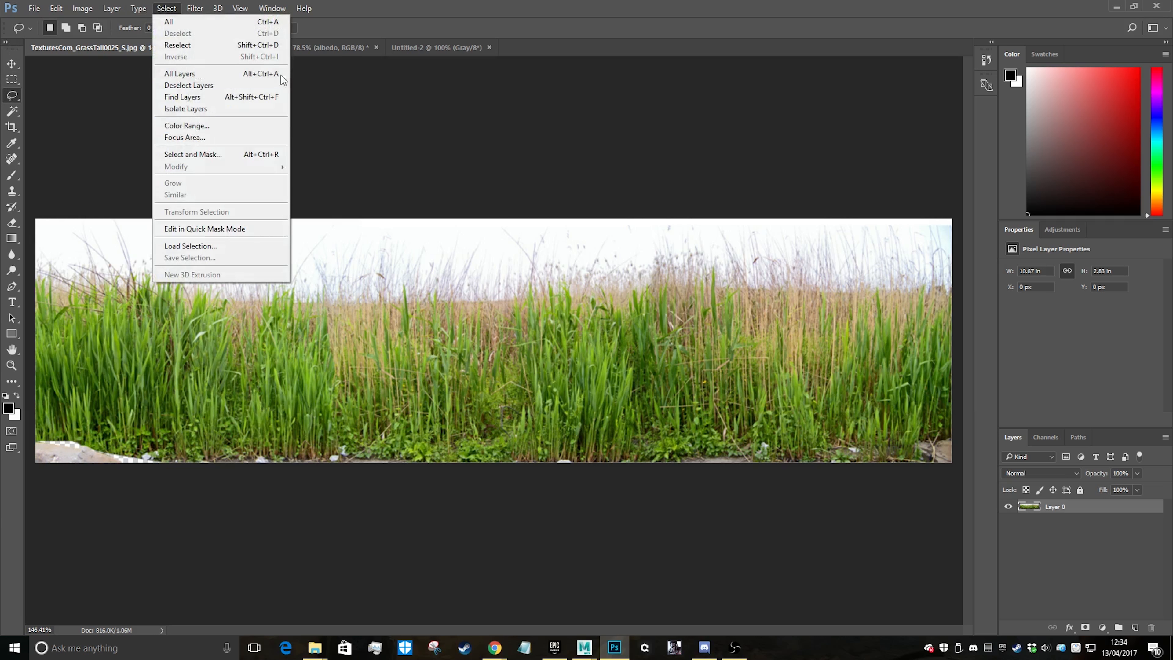
pyautogui.click(214, 127)
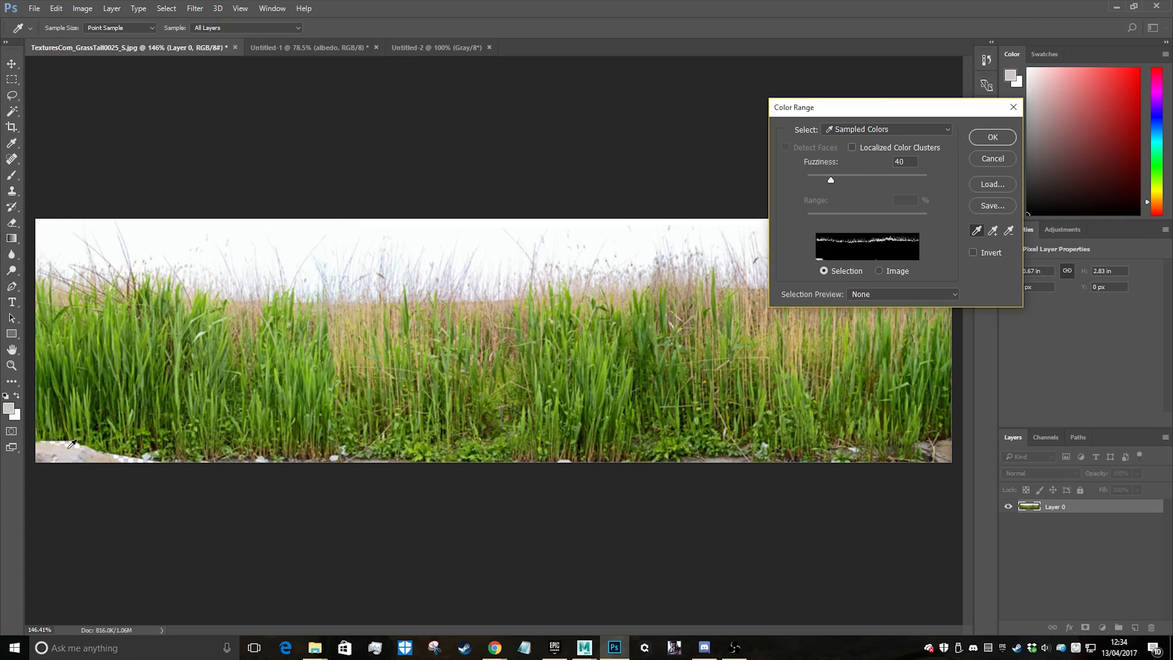
pyautogui.moveTo(68, 449); pyautogui.dragTo(76, 458)
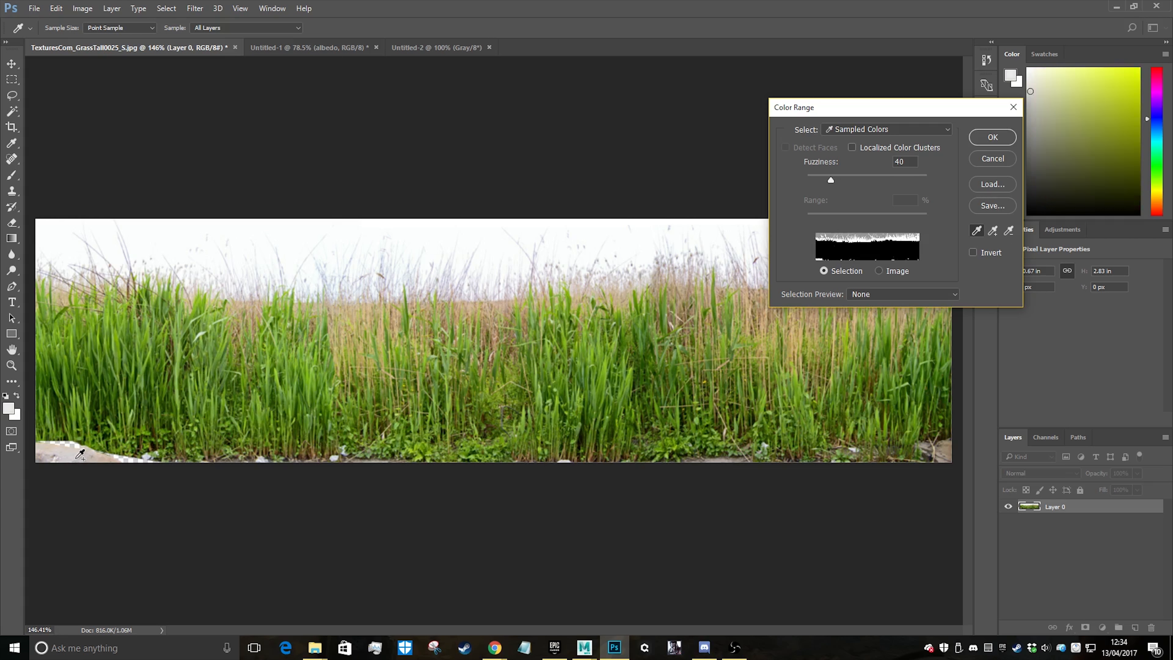
pyautogui.keyDown('shift'); pyautogui.click(76, 459); pyautogui.keyUp('shift')
pyautogui.keyDown('shift'); pyautogui.click(65, 462); pyautogui.keyUp('shift')
pyautogui.keyDown('shift'); pyautogui.click(54, 462); pyautogui.keyUp('shift')
pyautogui.keyDown('shift'); pyautogui.click(48, 462); pyautogui.keyUp('shift')
pyautogui.keyDown('shift'); pyautogui.click(41, 461); pyautogui.keyUp('shift')
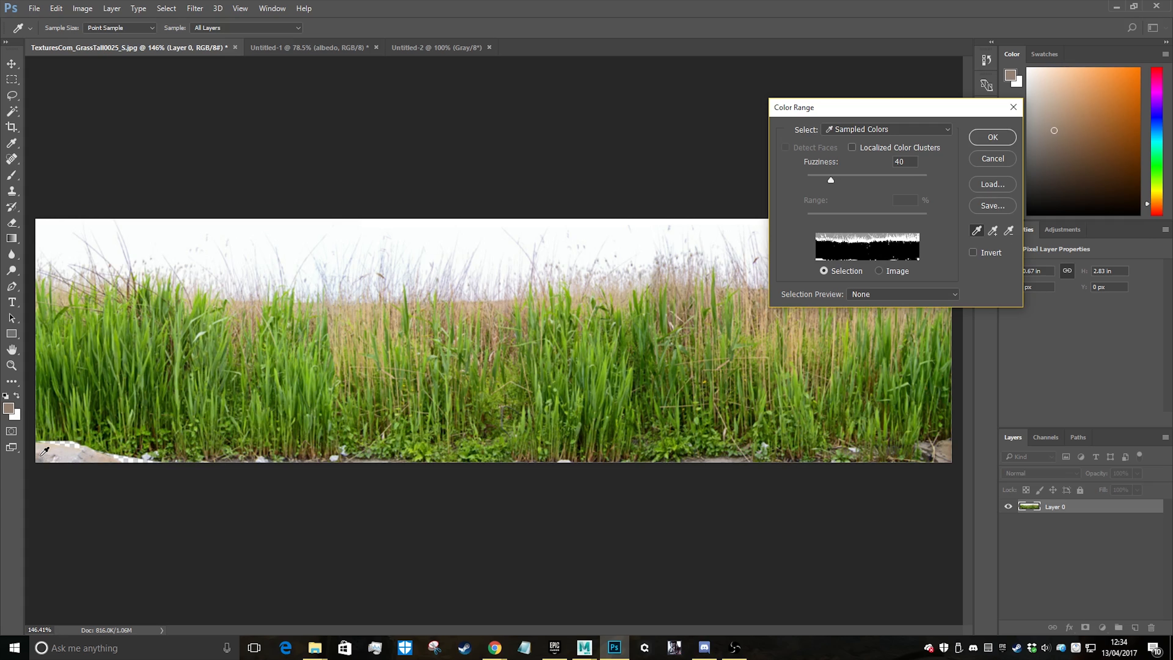
pyautogui.keyDown('shift'); pyautogui.click(45, 451); pyautogui.keyUp('shift')
pyautogui.click(992, 137)
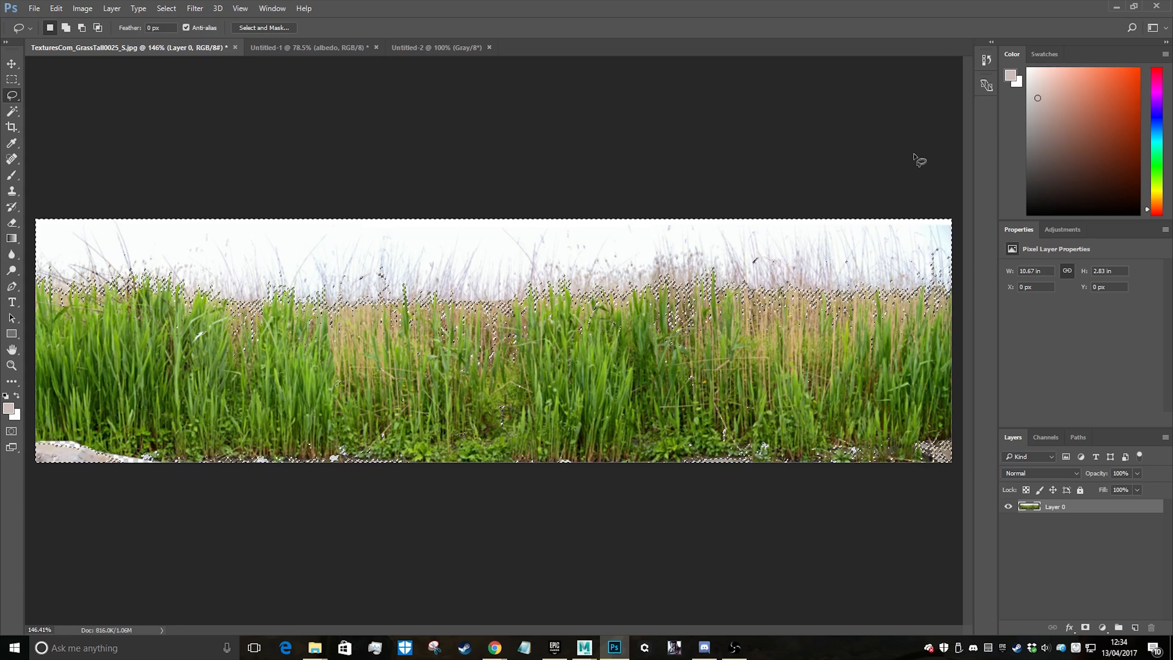
pyautogui.press('Delete')
pyautogui.hotkey('ctrl', 'd')
pyautogui.keyDown('alt'); pyautogui.scroll(-8, 296, 355); pyautogui.keyUp('alt')
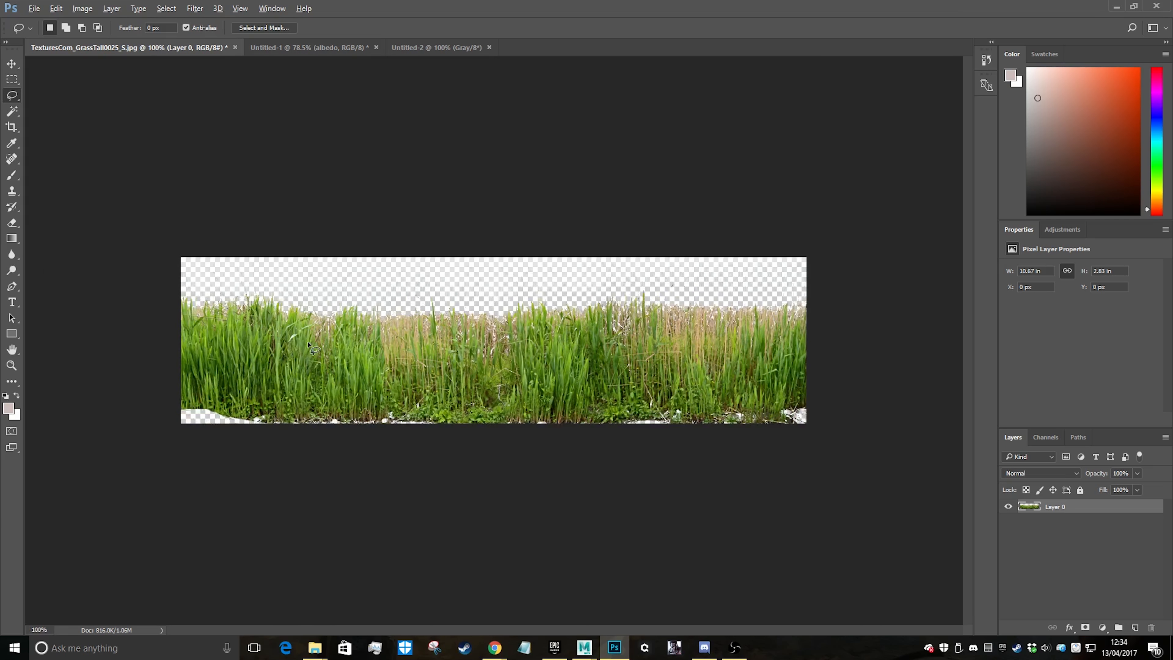
# Select the entire cut-out grass image with the Rectangular Marquee tool and copy it
pyautogui.keyDown('alt'); pyautogui.scroll(8, 484, 418); pyautogui.keyUp('alt')
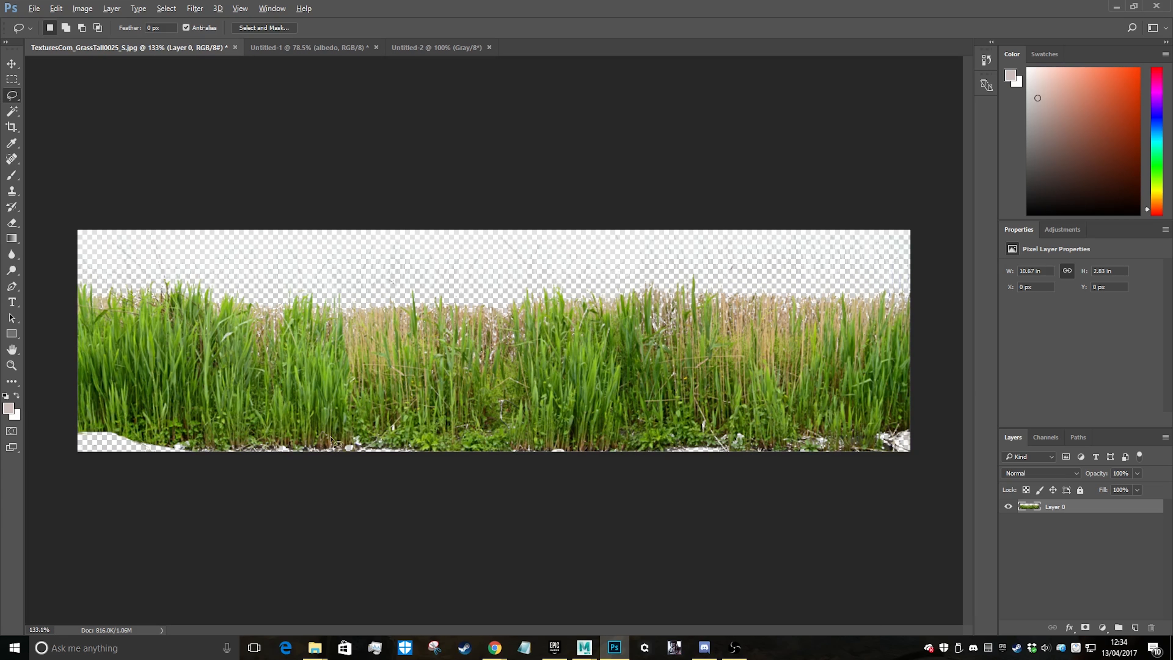
pyautogui.keyDown('alt'); pyautogui.scroll(-4, 194, 459); pyautogui.keyUp('alt')
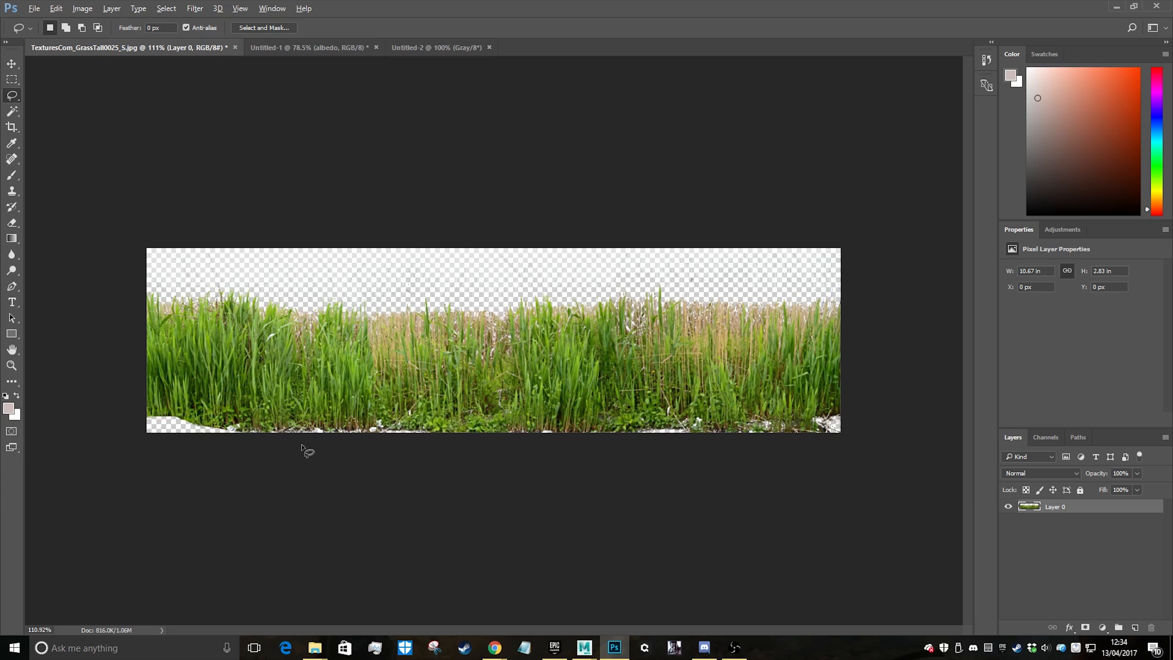
pyautogui.keyDown('alt'); pyautogui.scroll(2, 295, 450); pyautogui.keyUp('alt')
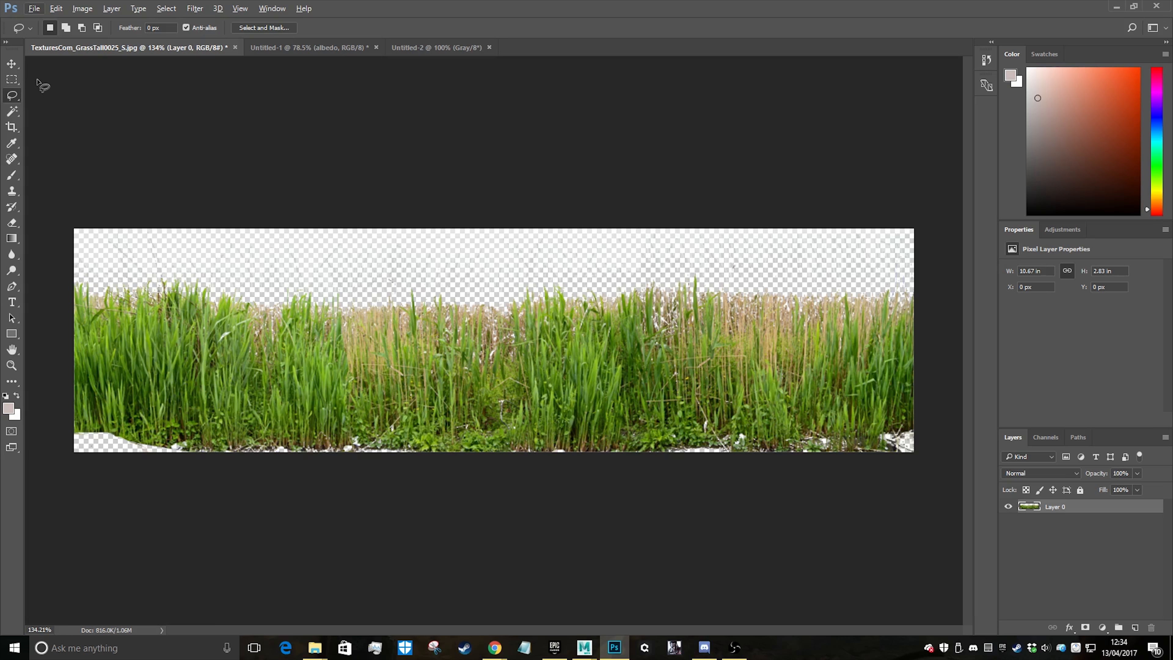
pyautogui.click(11, 80)
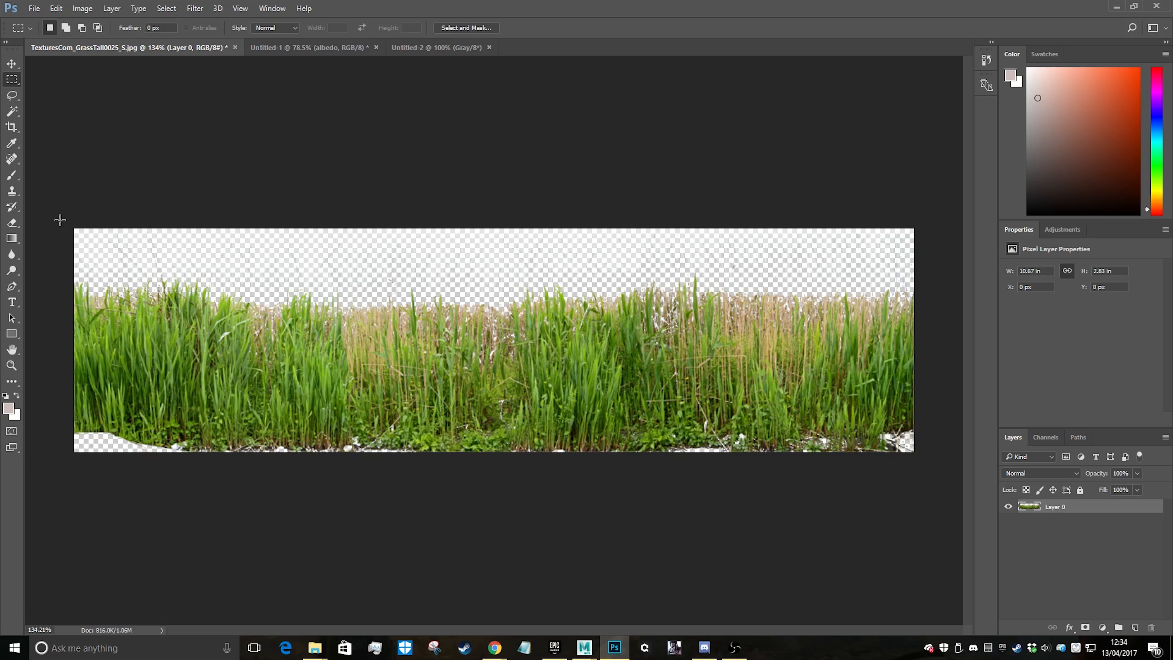
pyautogui.moveTo(73, 193); pyautogui.dragTo(1053, 476)
pyautogui.hotkey('ctrl', 'c')
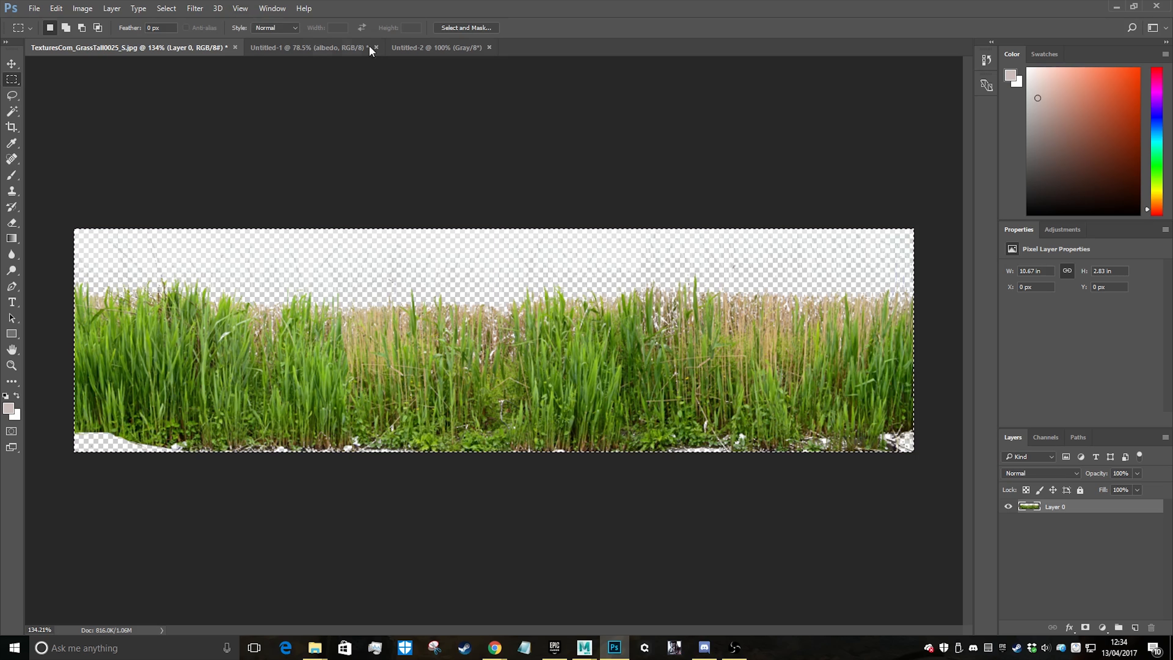
# Try to paste the copied grass into the blank Untitled-2 document
pyautogui.click(435, 45)
pyautogui.hotkey('ctrl', 'v')
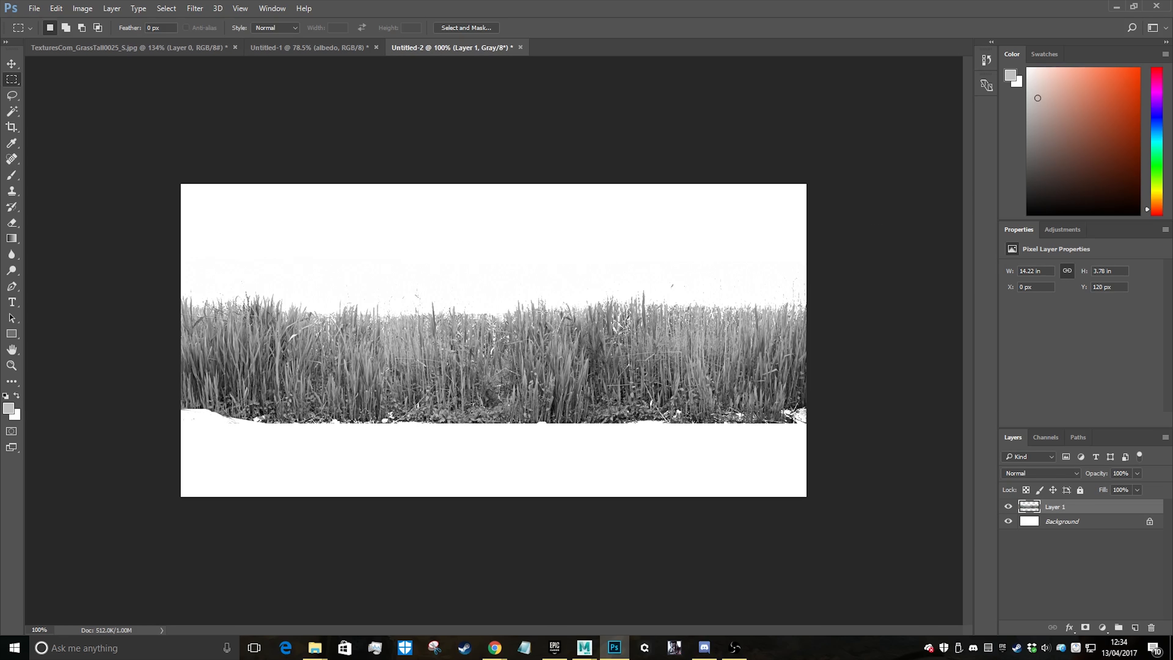
pyautogui.hotkey('ctrl', 'z')
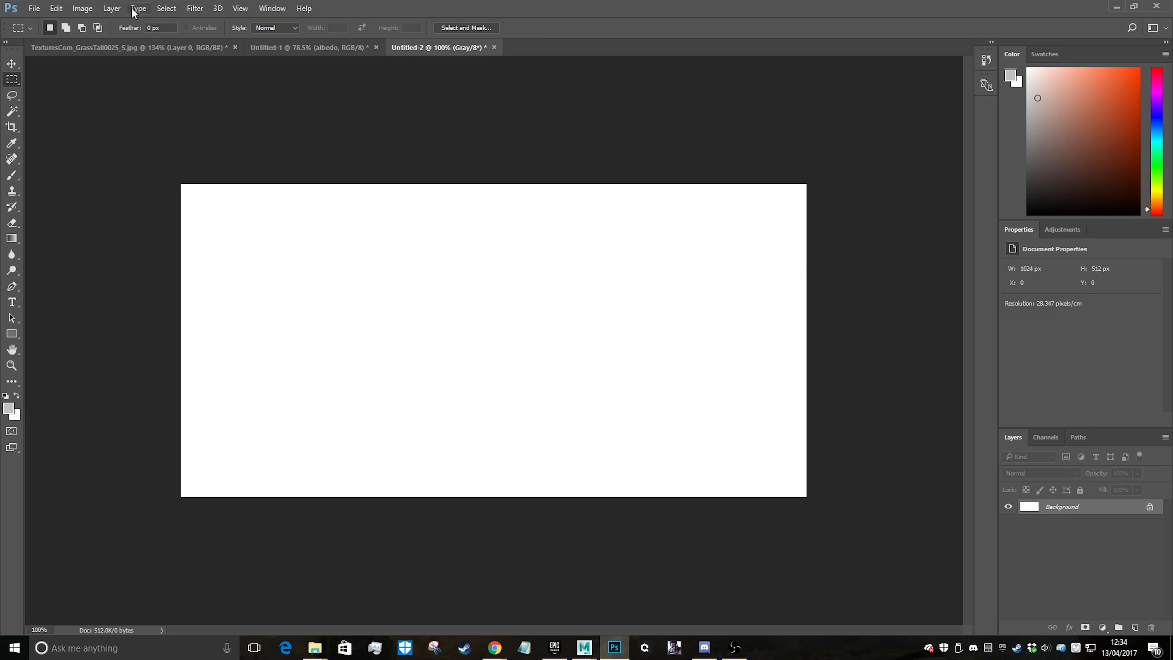
# Convert the Untitled-2 document to RGB Color mode
pyautogui.click(82, 8)
pyautogui.moveTo(119, 23)
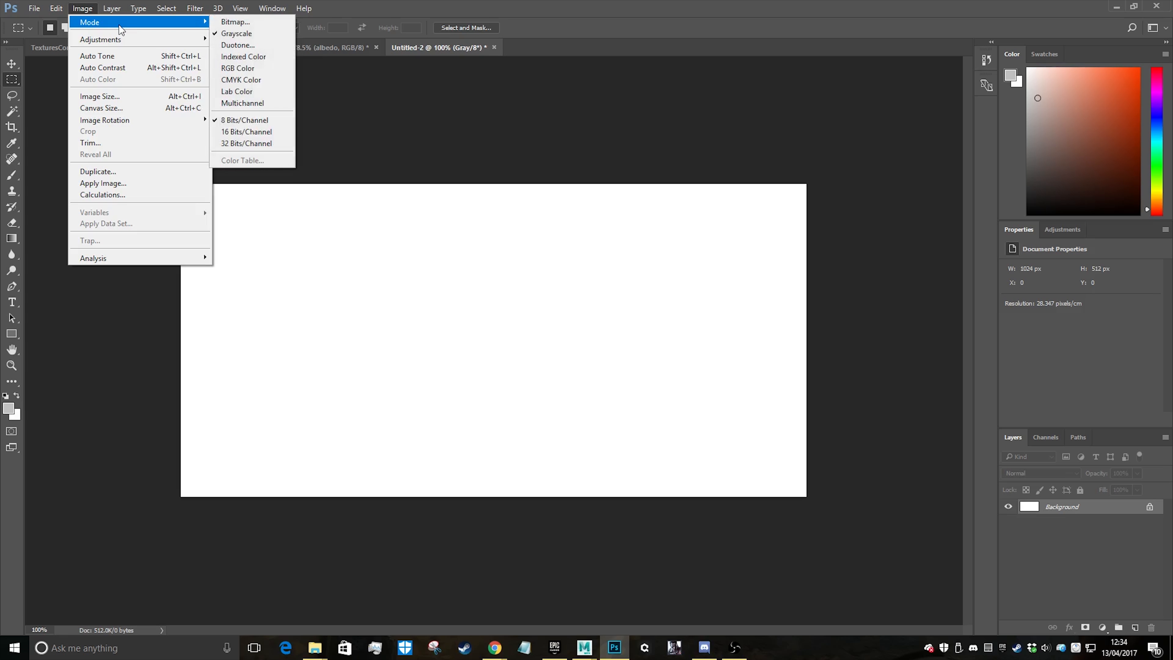
pyautogui.click(251, 69)
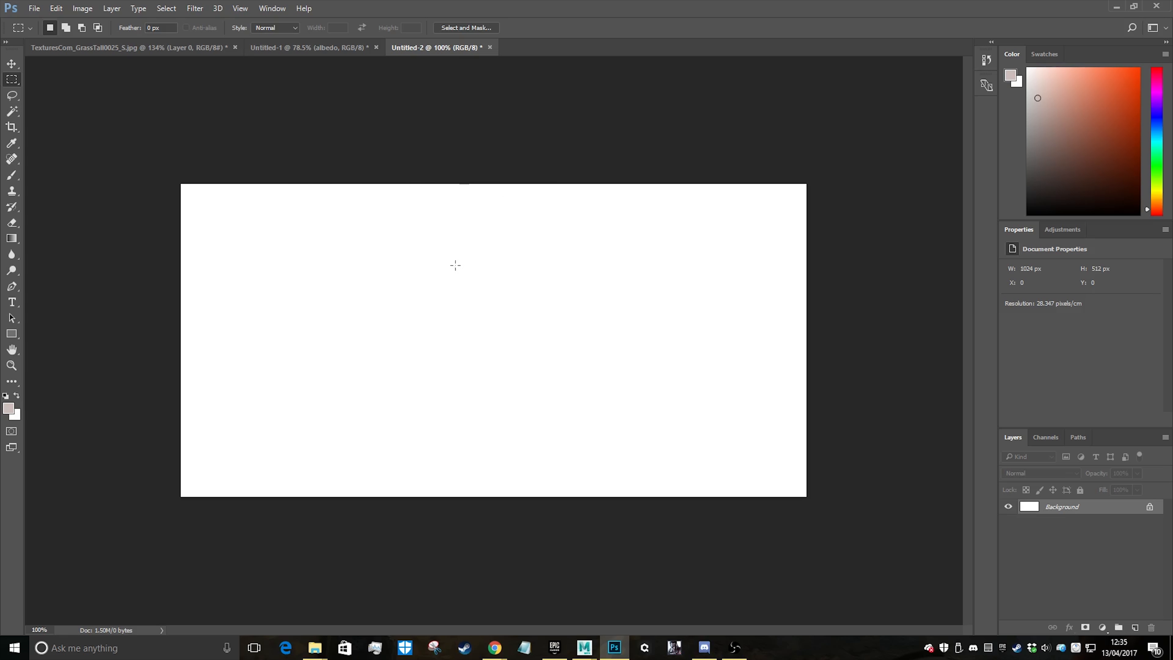
pyautogui.hotkey('ctrl', 'v')
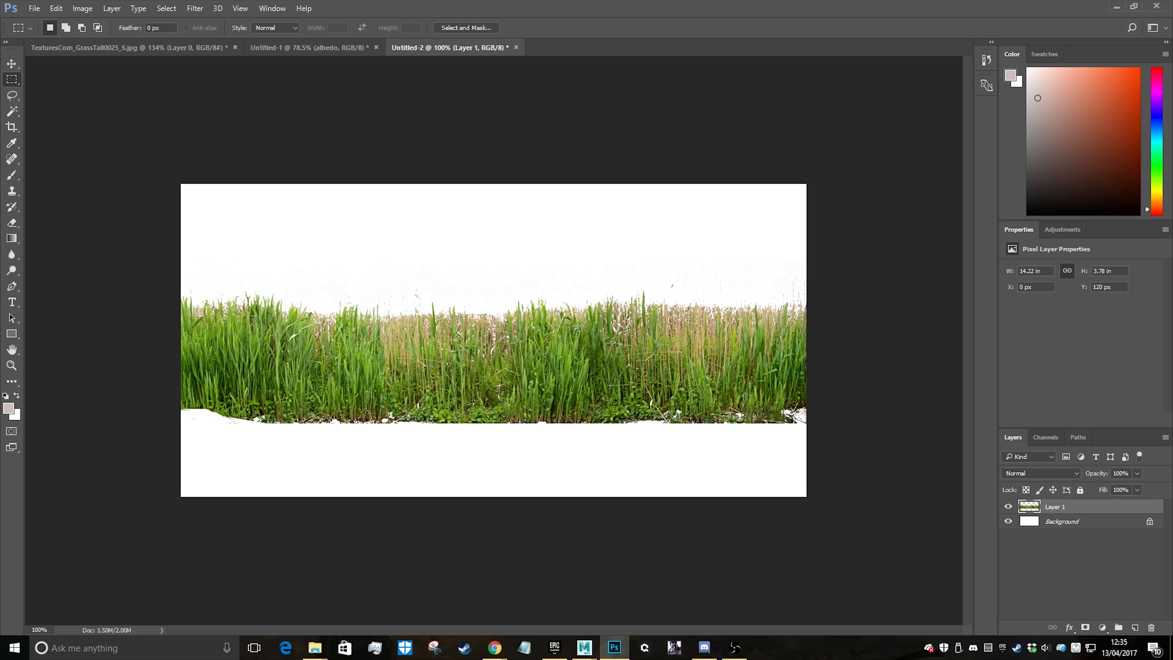
pyautogui.click(11, 64)
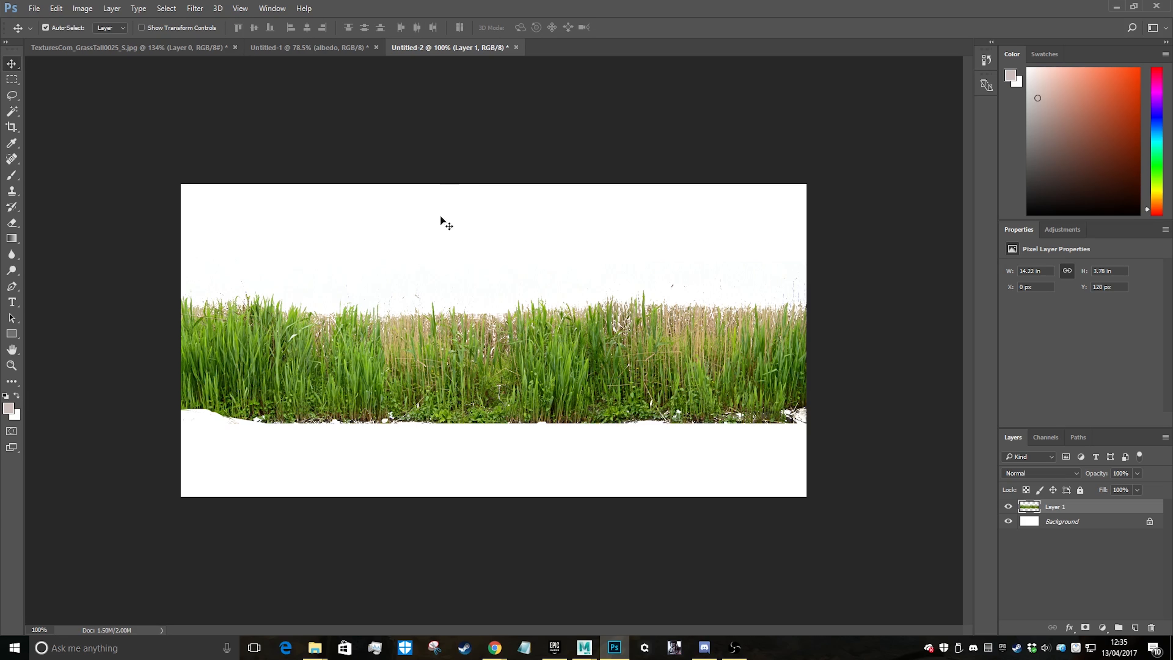
pyautogui.hotkey('ctrl', 'z')
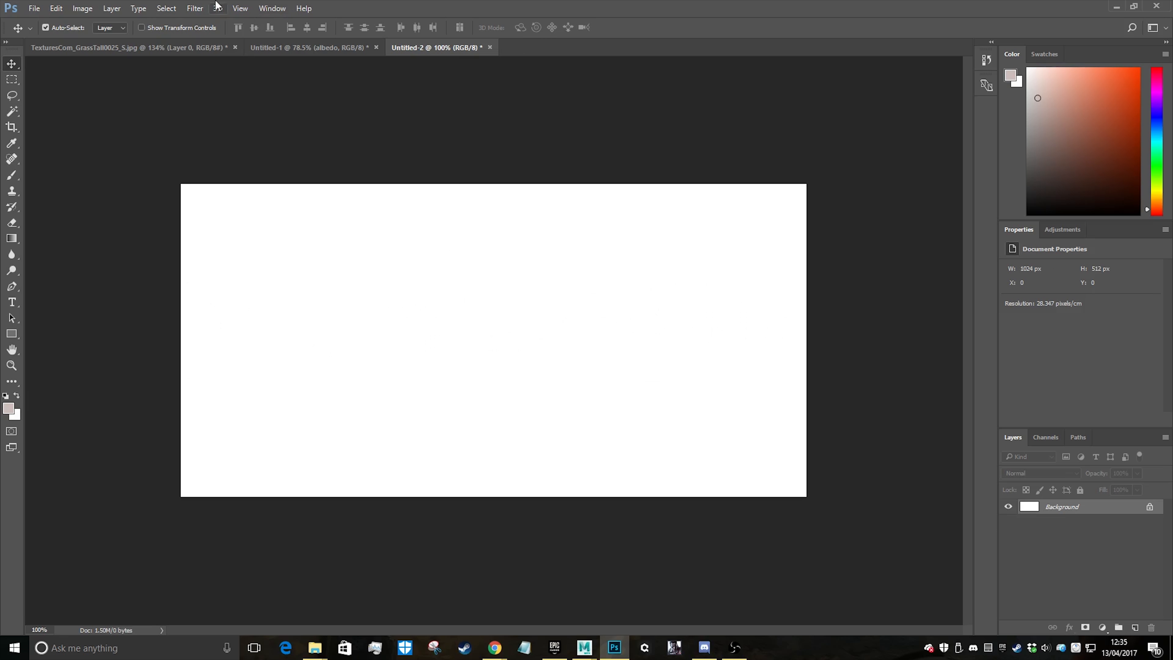
# Resize the blank Untitled-2 image to 512 pixels wide, keeping its proportions
pyautogui.click(80, 8)
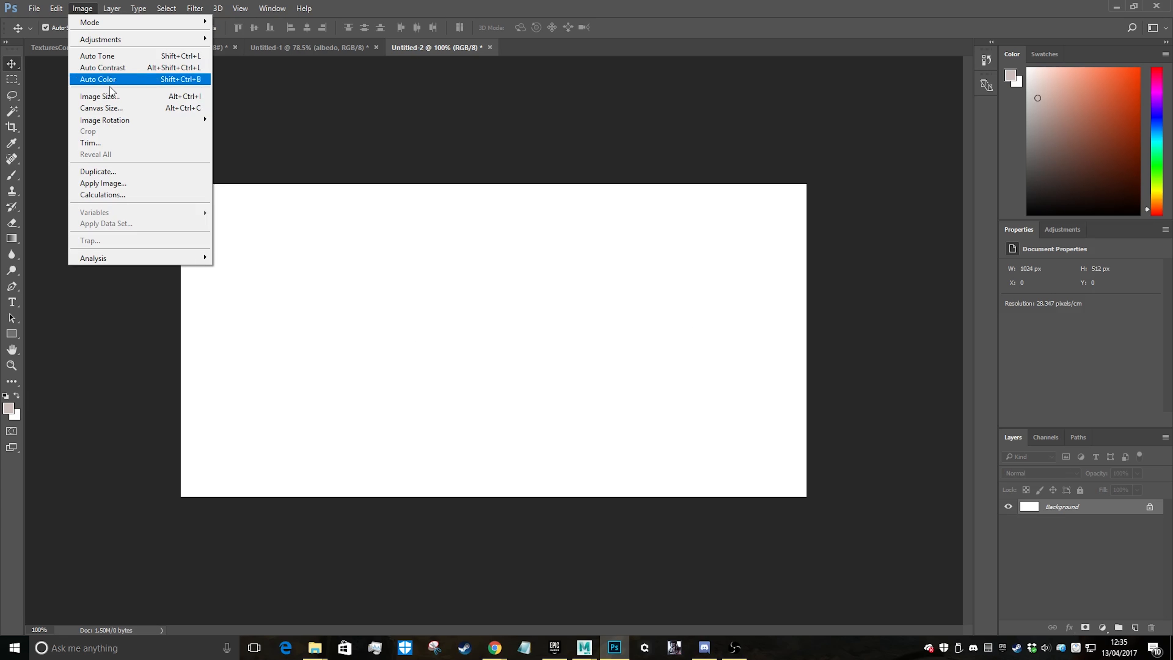
pyautogui.click(106, 100)
pyautogui.click(727, 224)
pyautogui.click(666, 230)
pyautogui.click(667, 230)
pyautogui.write('512')
pyautogui.click(641, 321)
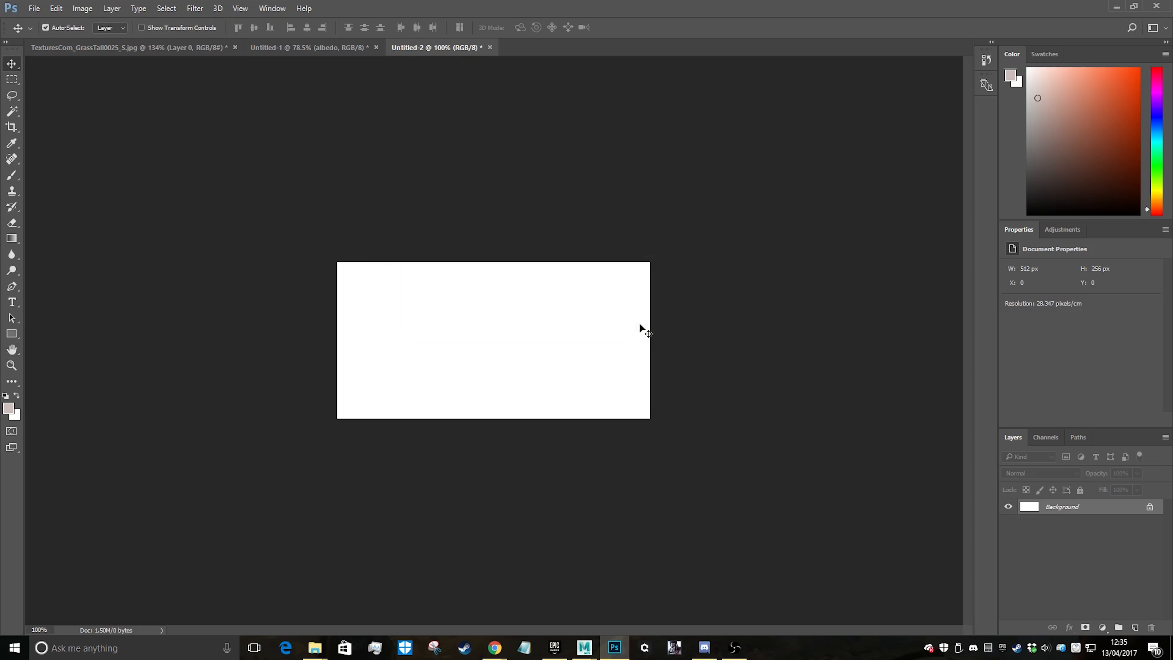
# Paste the grass cut-out and move it flush with the canvas's left edge, at X 0 px and Y -8 px
pyautogui.press('v')
pyautogui.hotkey('ctrl', 'v')
pyautogui.keyDown('alt'); pyautogui.scroll(9, 523, 319); pyautogui.keyUp('alt')
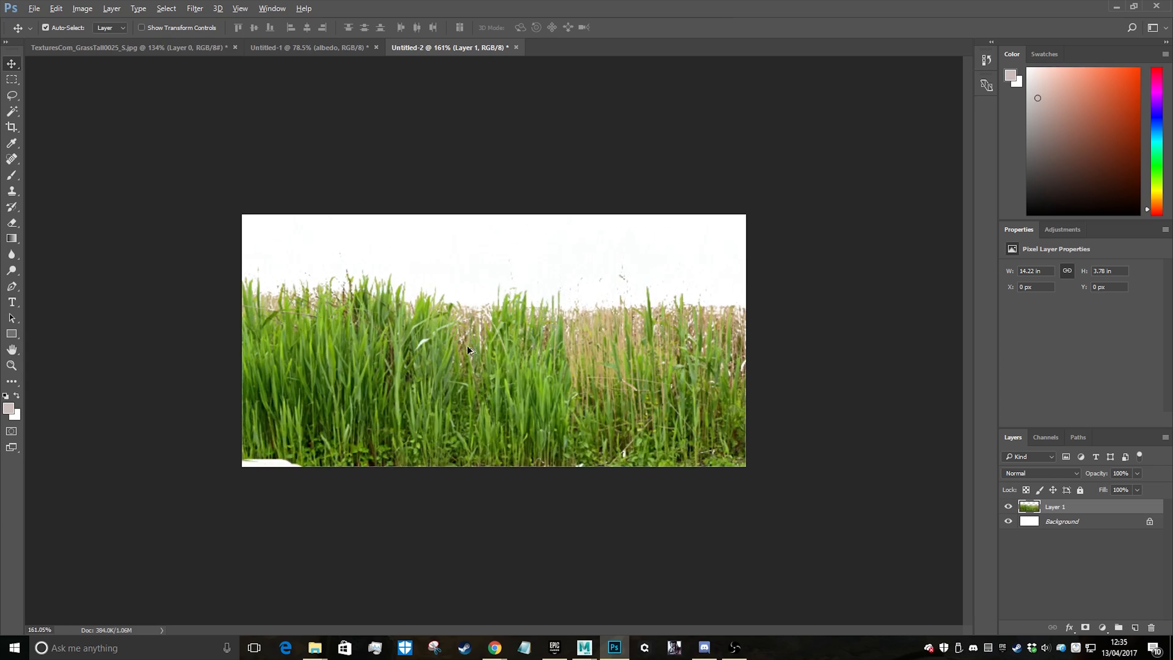
pyautogui.keyDown('alt'); pyautogui.scroll(-8, 556, 383); pyautogui.keyUp('alt')
pyautogui.moveTo(537, 383); pyautogui.dragTo(494, 365)
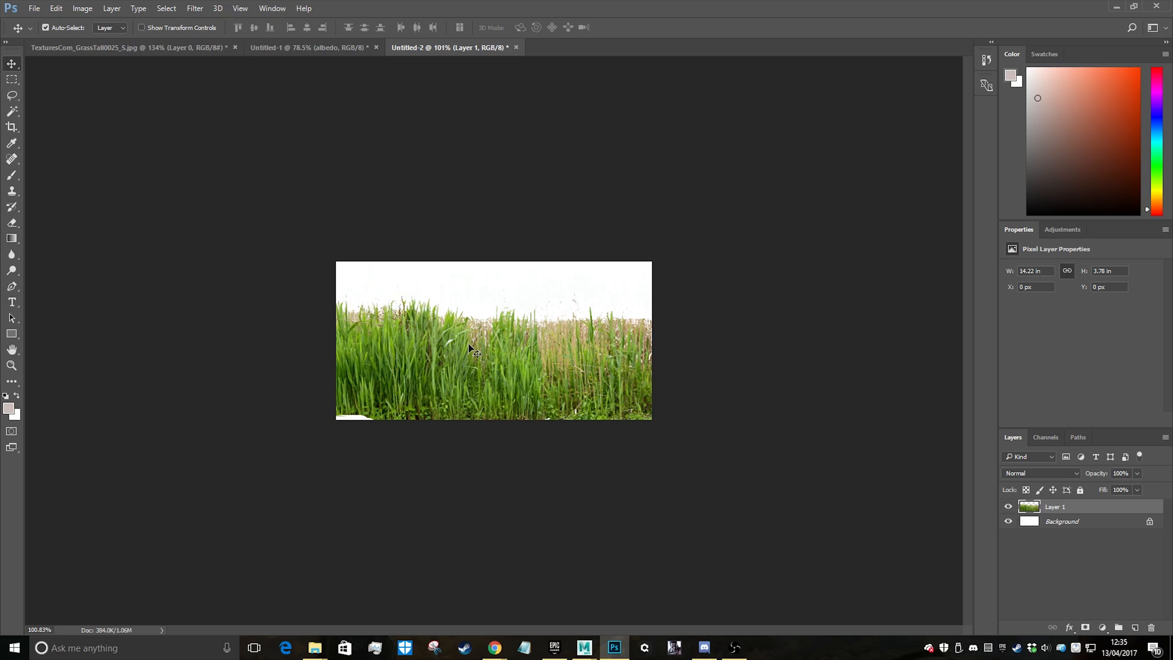
pyautogui.moveTo(468, 343)
pyautogui.mouseDown()
pyautogui.moveTo(469, 333)
pyautogui.moveTo(465, 345)
pyautogui.mouseUp()
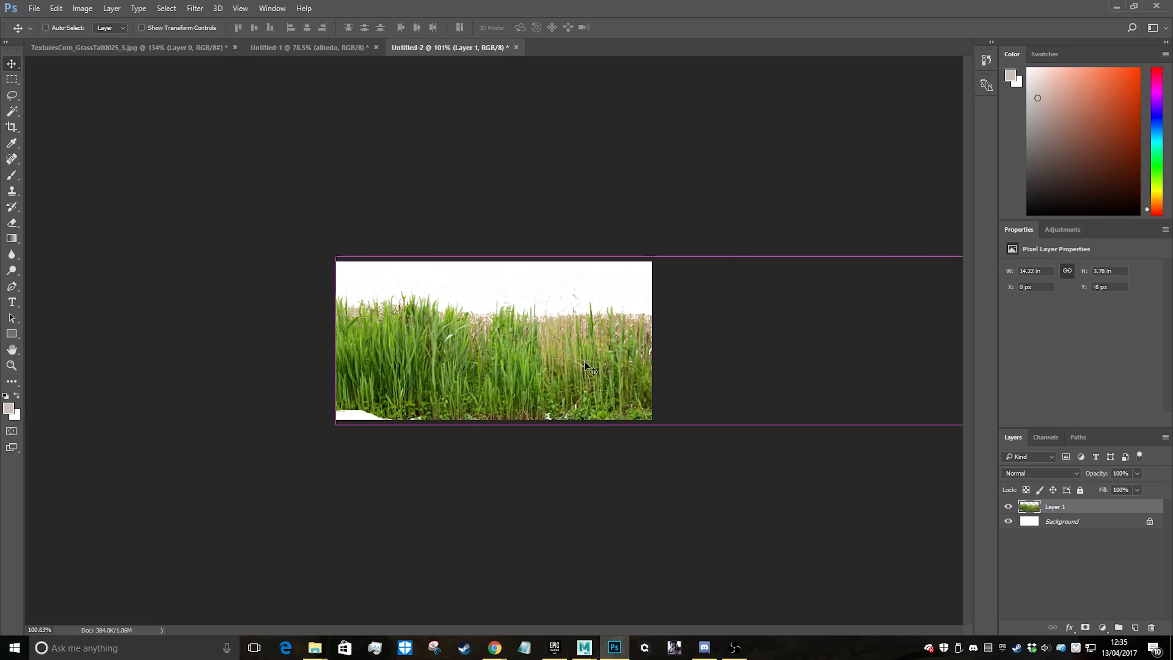
pyautogui.hotkey('ctrl', 't')
pyautogui.press('Return')
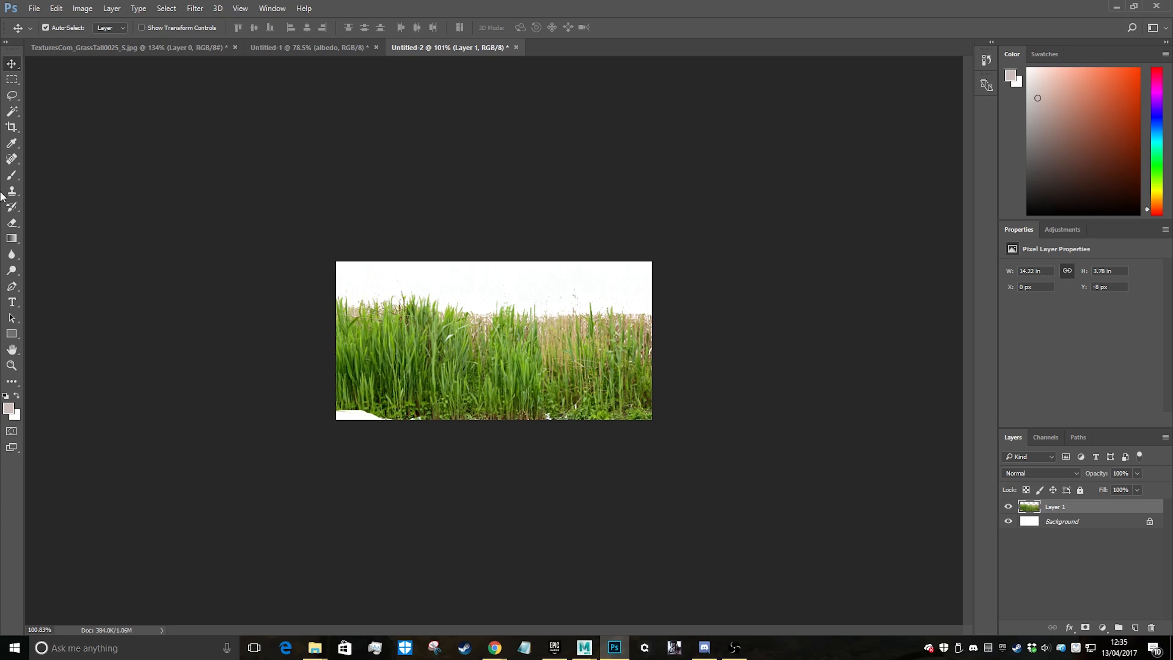
# Select the tan dead stalks with Color Range at fuzziness 40, delete them from Layer 1 and clear the selection
pyautogui.keyDown('alt'); pyautogui.scroll(5, 585, 381); pyautogui.keyUp('alt')
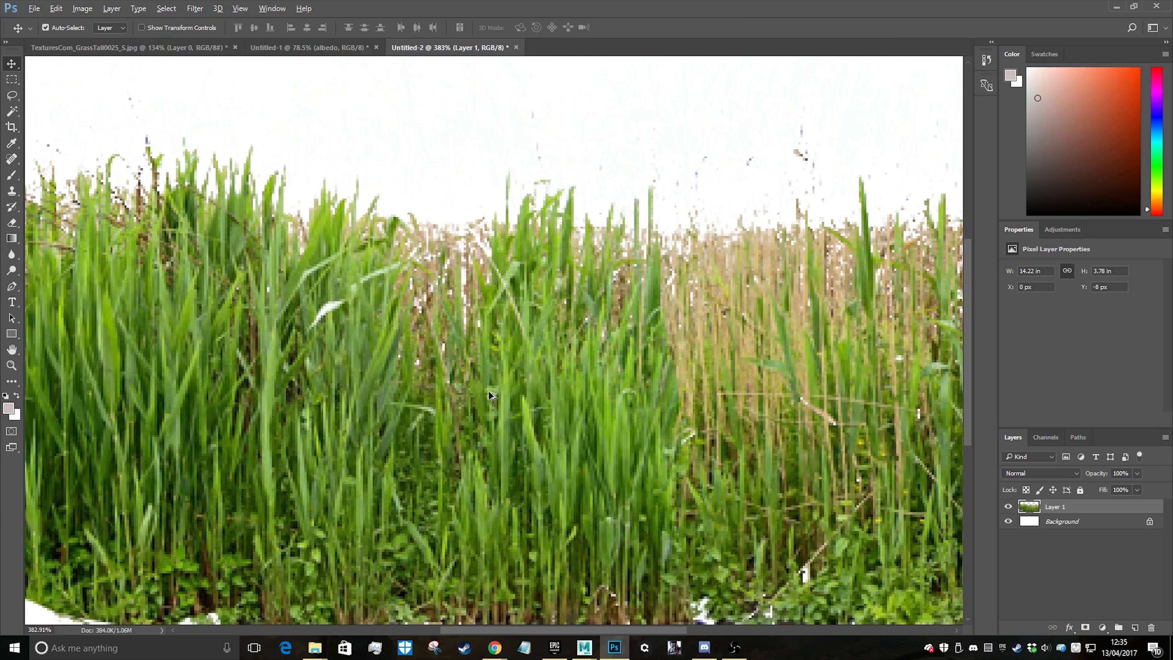
pyautogui.keyDown('alt'); pyautogui.scroll(-3, 501, 400); pyautogui.keyUp('alt')
pyautogui.keyDown('alt'); pyautogui.scroll(3, 474, 316); pyautogui.keyUp('alt')
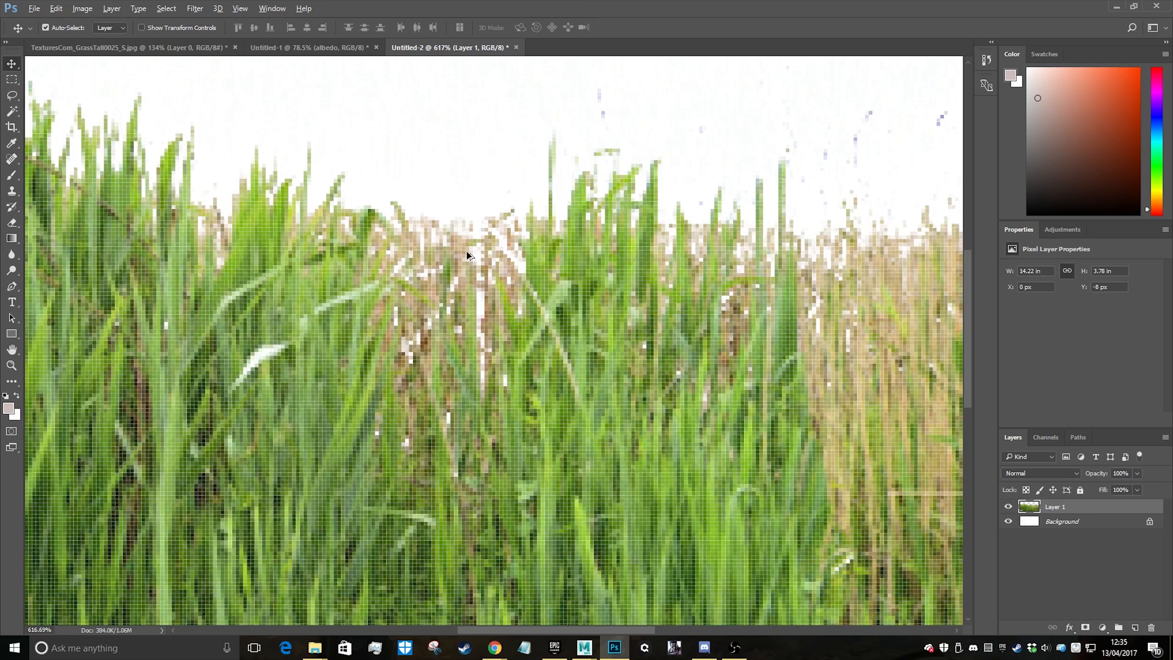
pyautogui.click(167, 8)
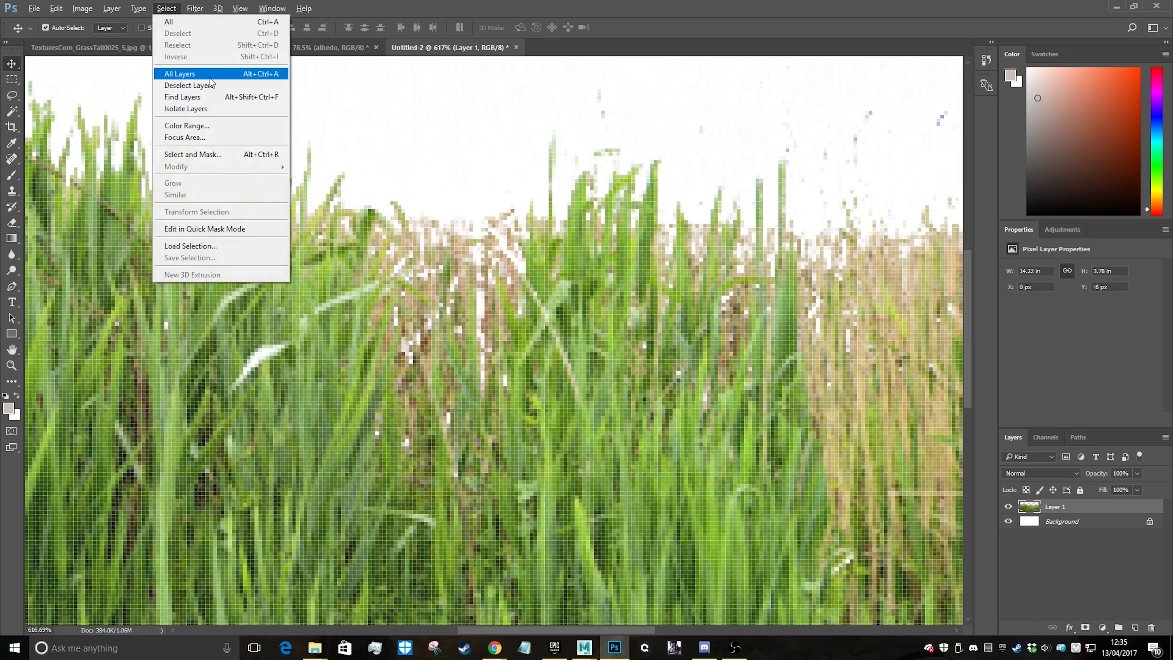
pyautogui.click(187, 125)
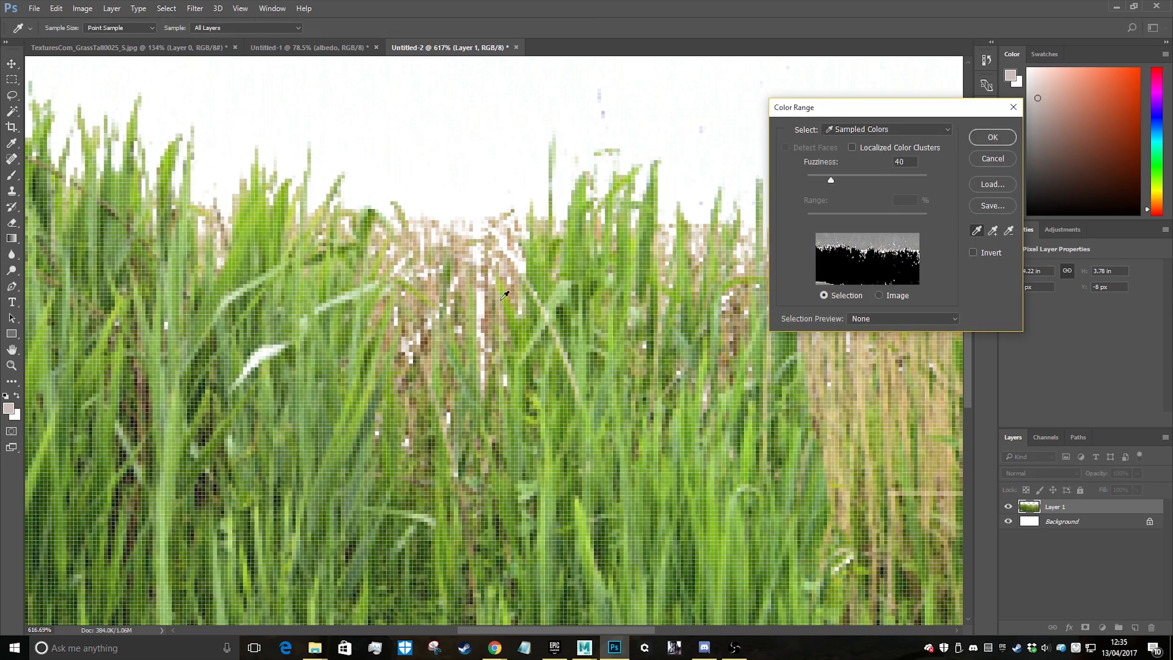
pyautogui.click(499, 301)
pyautogui.keyDown('alt'); pyautogui.scroll(5, 503, 297); pyautogui.keyUp('alt')
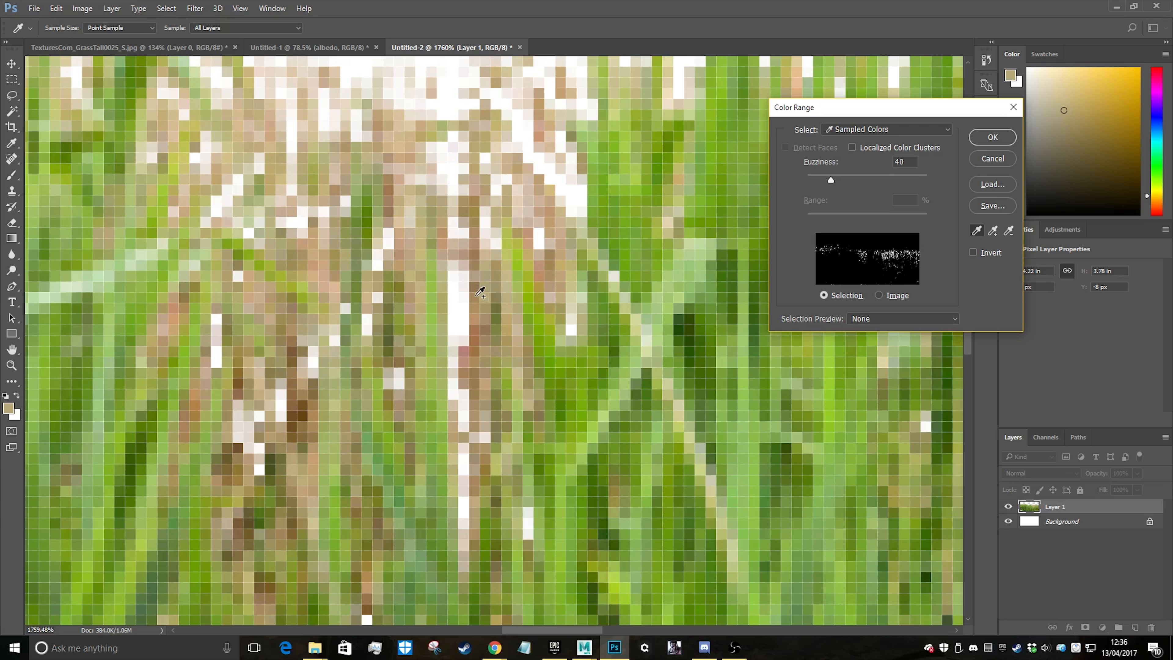
pyautogui.click(480, 292)
pyautogui.moveTo(472, 307)
pyautogui.keyDown('shift'); pyautogui.mouseDown()
pyautogui.moveTo(467, 349)
pyautogui.moveTo(482, 389)
pyautogui.mouseUp(); pyautogui.keyUp('shift')
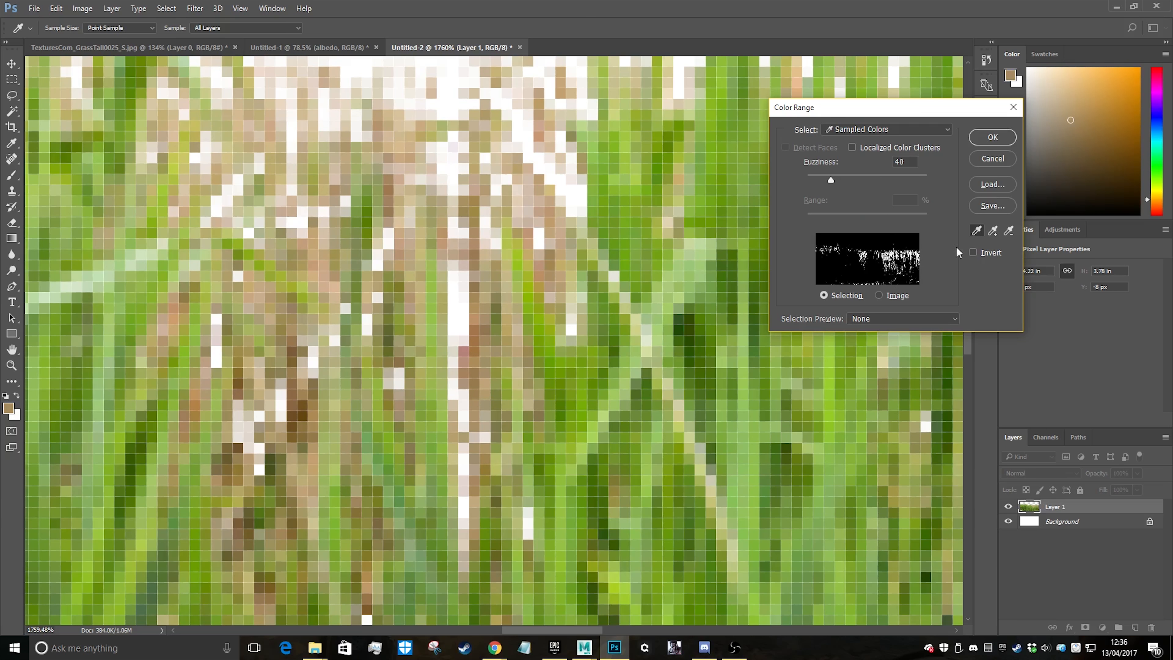
pyautogui.click(998, 135)
pyautogui.keyDown('alt'); pyautogui.scroll(-12, 631, 407); pyautogui.keyUp('alt')
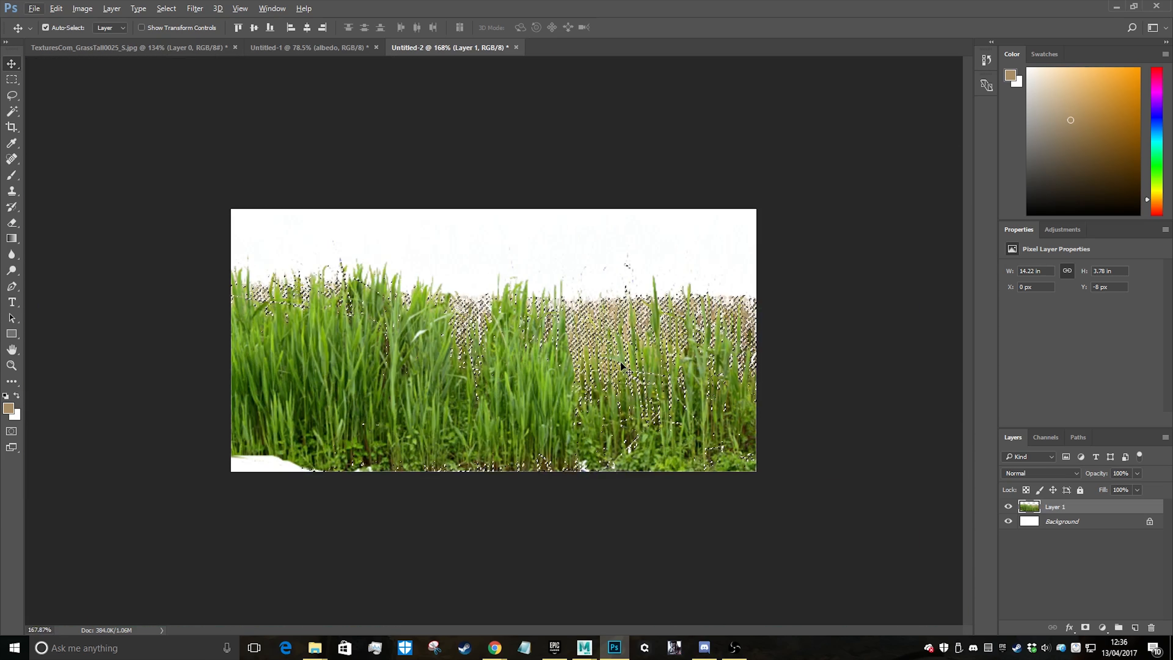
pyautogui.press('Delete')
pyautogui.hotkey('ctrl', 'd')
# Sample the leftover pale pixels between the grass tips with Color Range, delete them and clear the selection
pyautogui.keyDown('alt'); pyautogui.scroll(12, 471, 322); pyautogui.keyUp('alt')
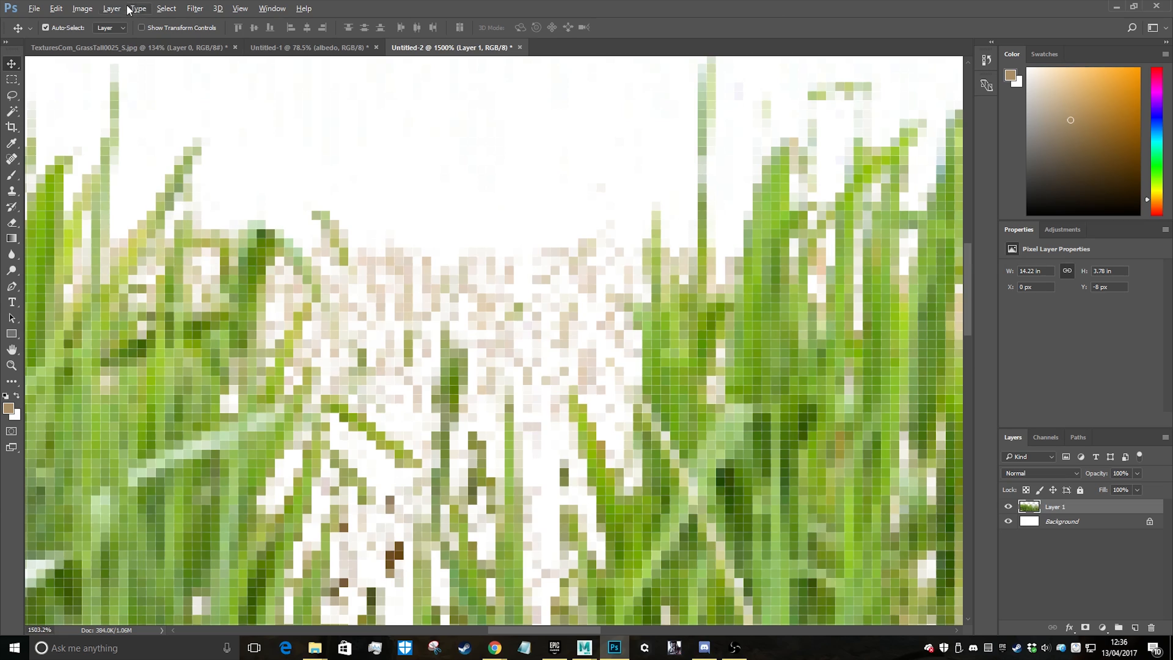
pyautogui.click(166, 9)
pyautogui.click(189, 125)
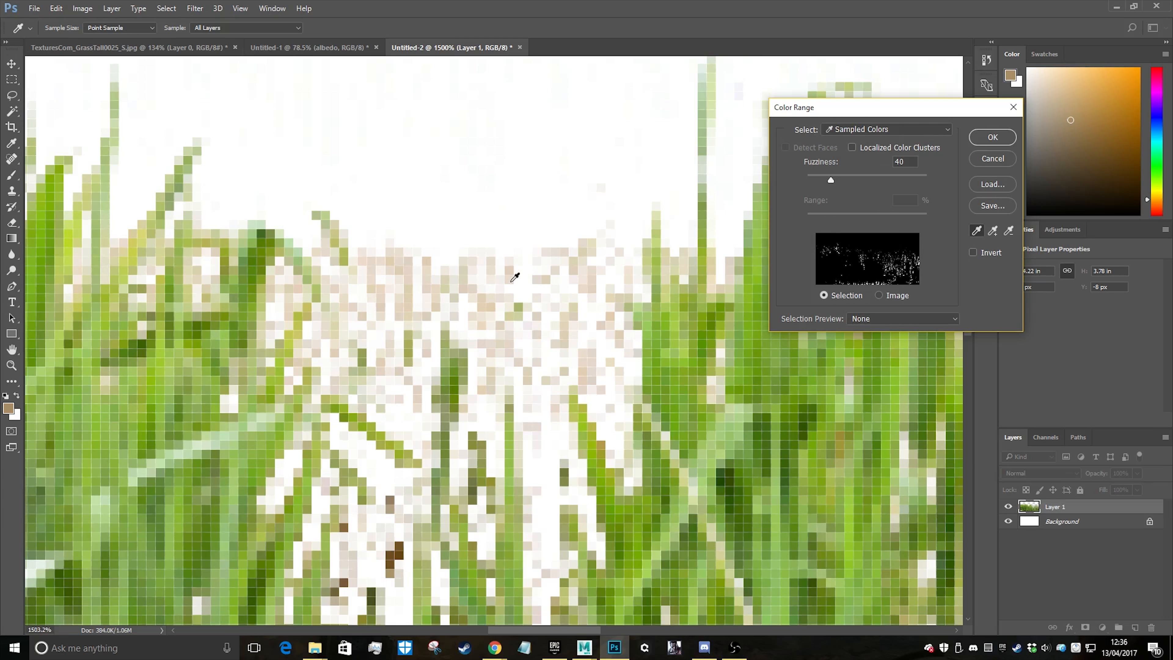
pyautogui.click(507, 274)
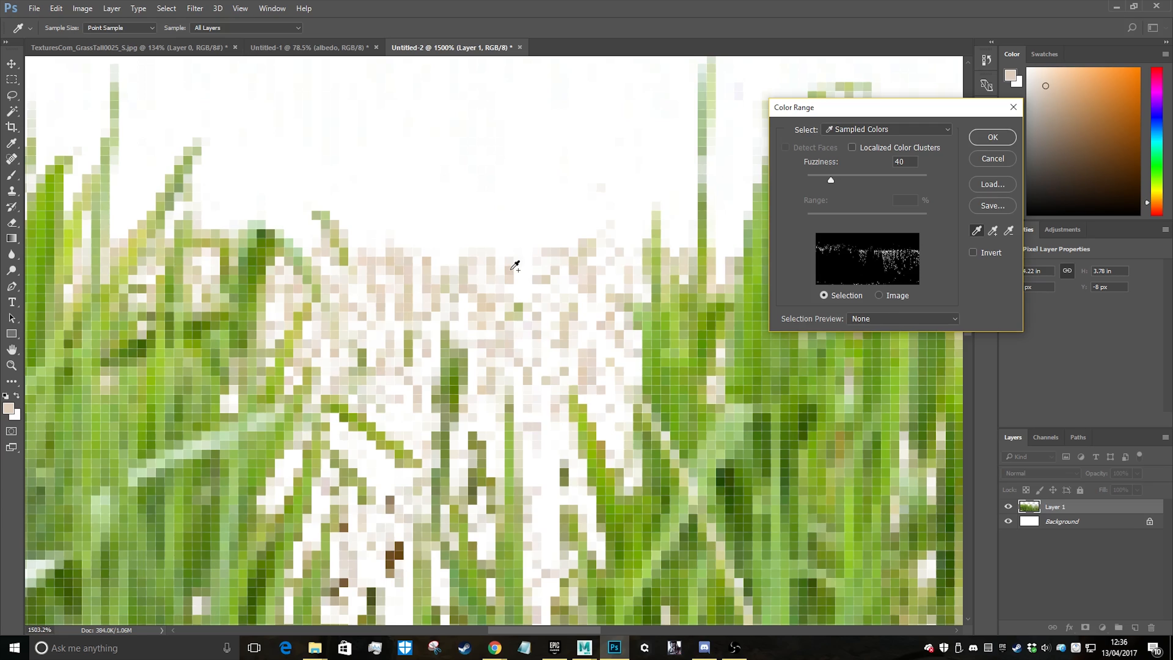
pyautogui.click(511, 265)
pyautogui.click(490, 254)
pyautogui.click(483, 286)
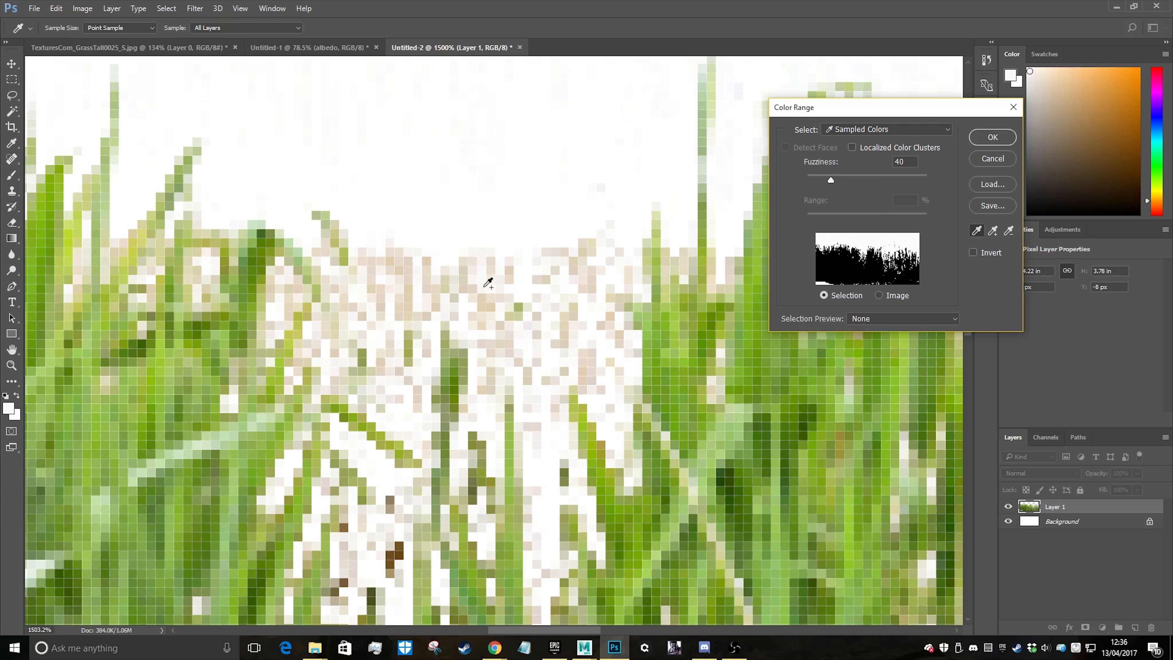
pyautogui.click(501, 277)
pyautogui.press('v')
pyautogui.click(989, 139)
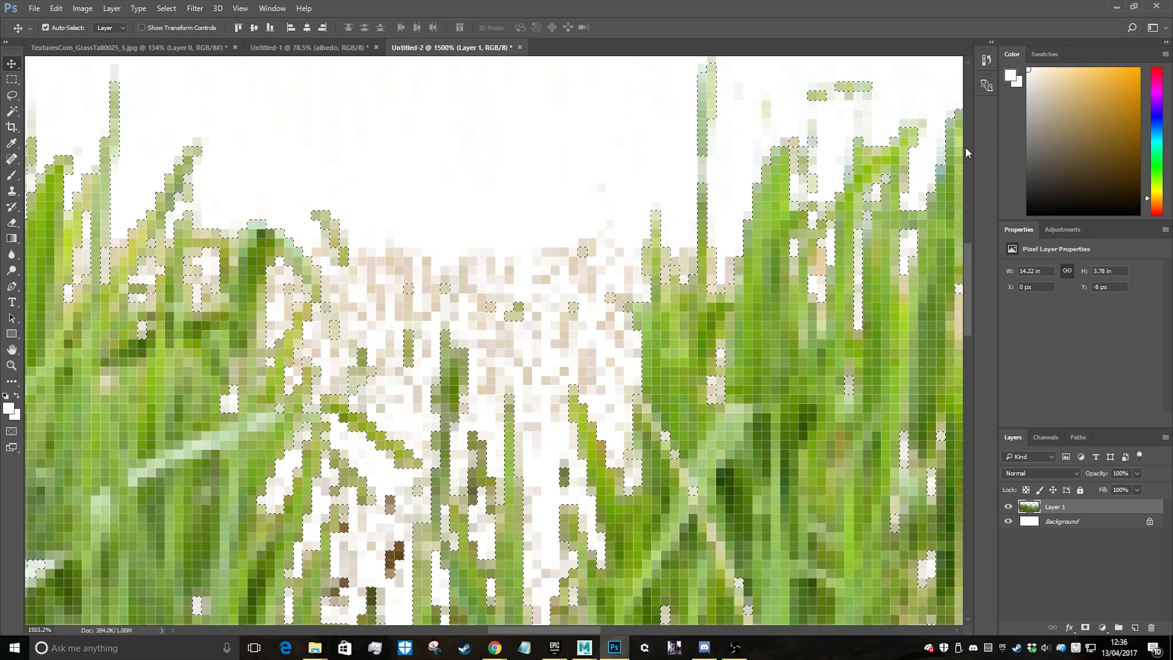
pyautogui.hotkey('ctrl', 'd')
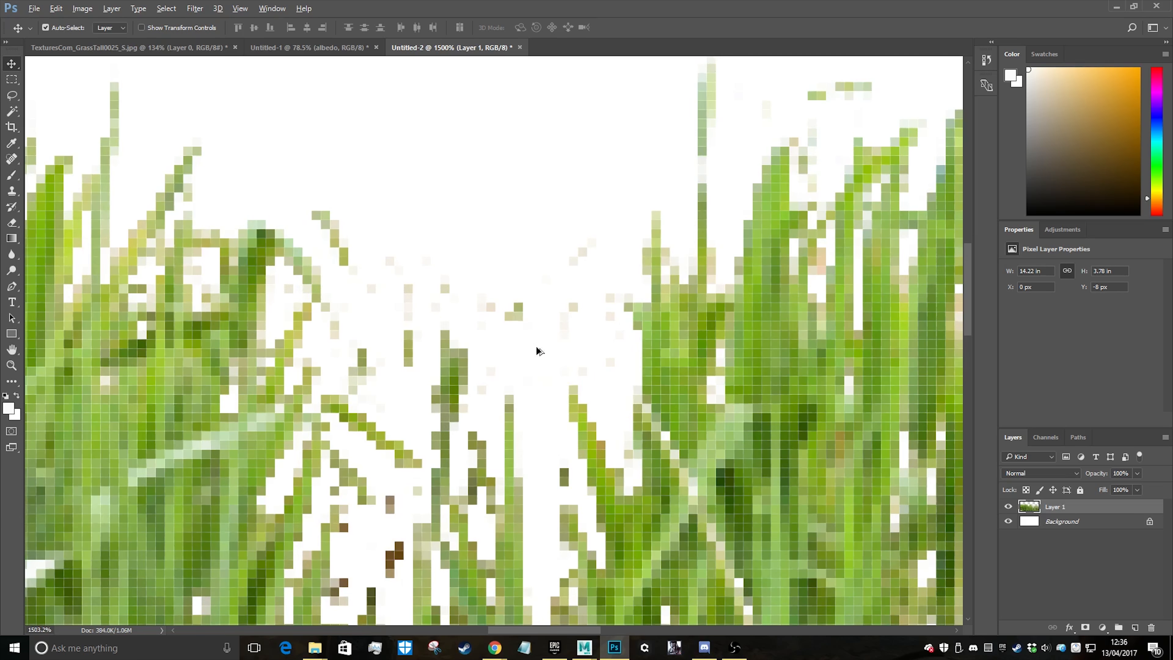
# Move the grass layer down to Y 13 px so the ragged white patches along its base fall outside the canvas
pyautogui.keyDown('alt'); pyautogui.scroll(-14, 462, 388); pyautogui.keyUp('alt')
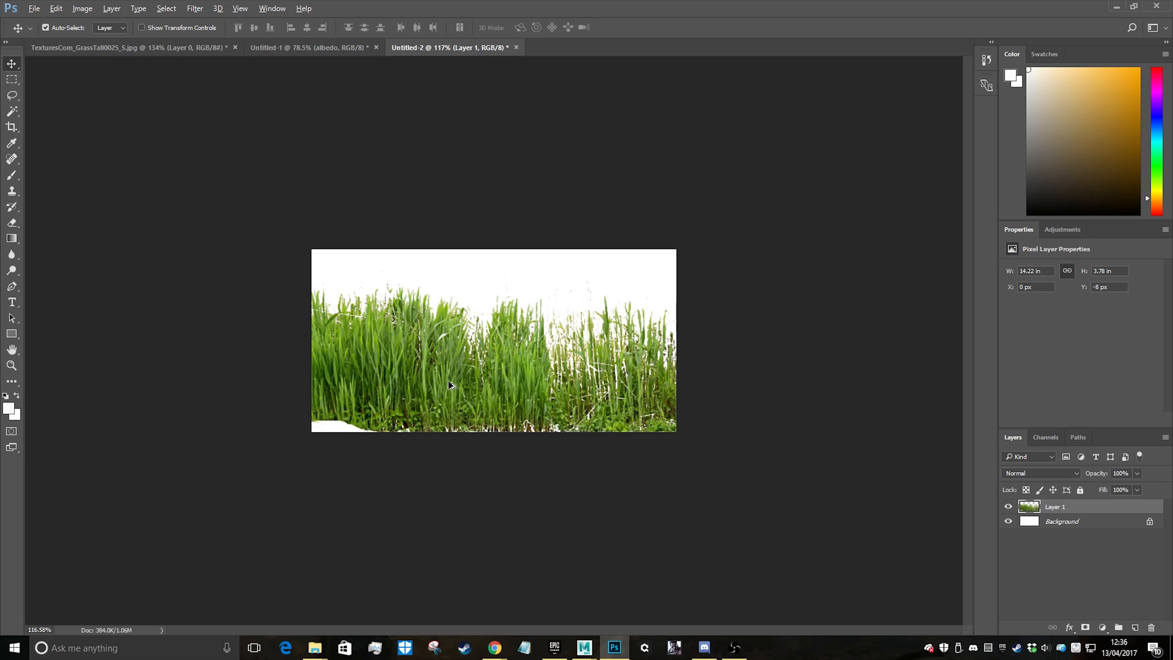
pyautogui.keyDown('alt'); pyautogui.scroll(9, 368, 384); pyautogui.keyUp('alt')
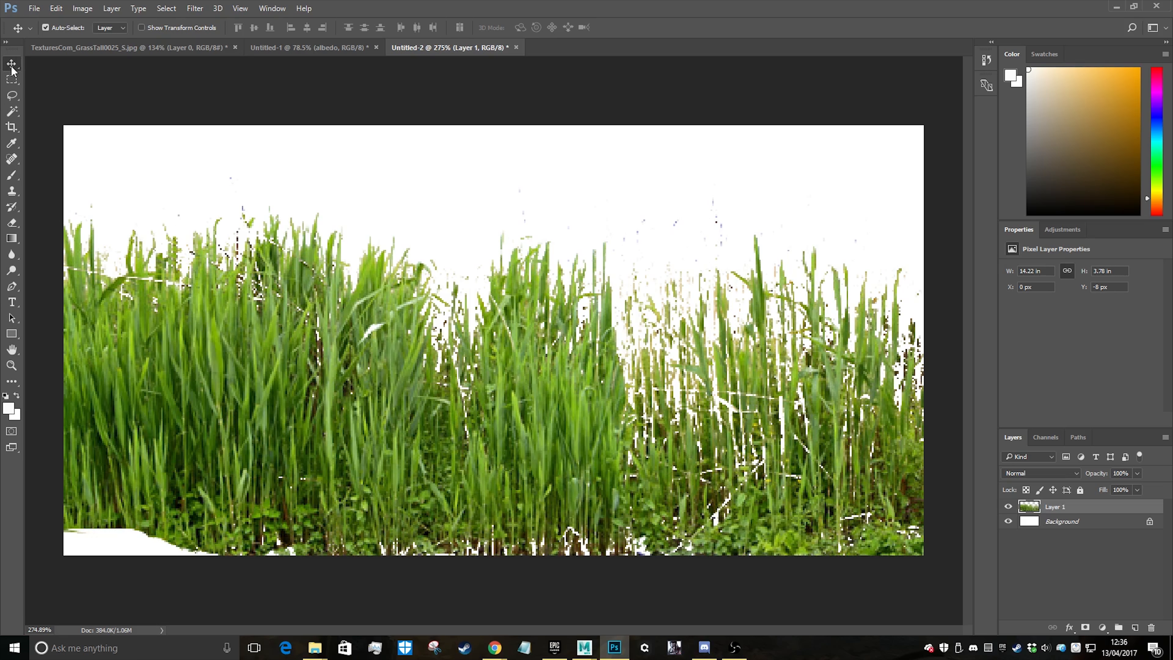
pyautogui.moveTo(279, 354)
pyautogui.mouseDown()
pyautogui.moveTo(261, 406)
pyautogui.moveTo(266, 363)
pyautogui.mouseUp()
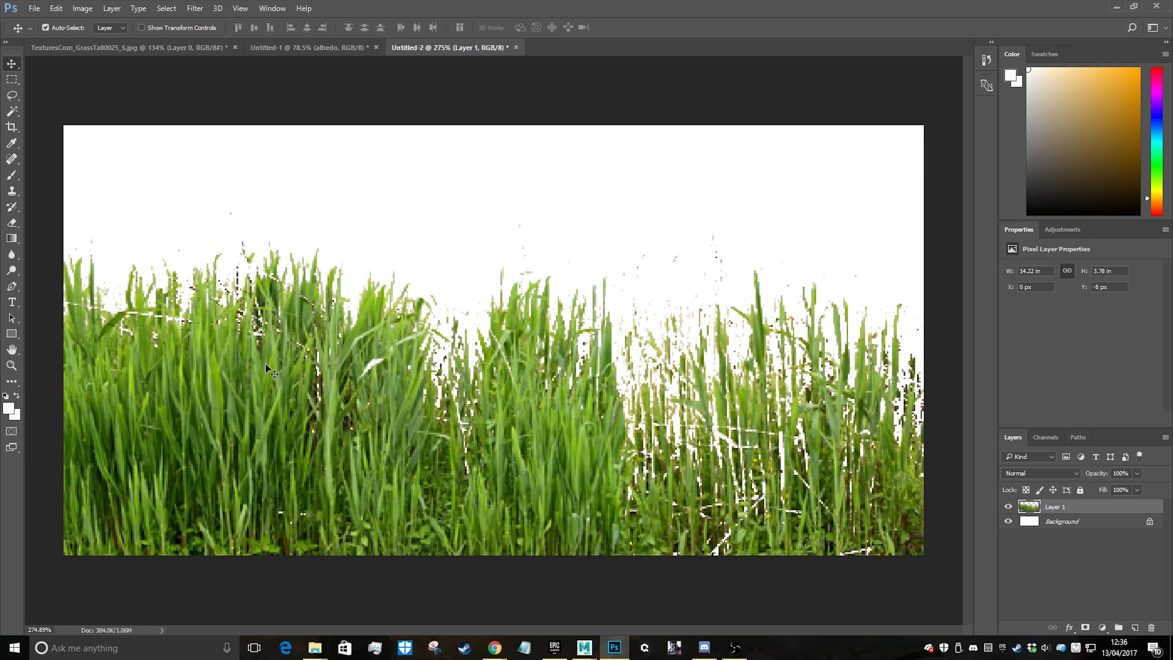
pyautogui.keyDown('alt'); pyautogui.scroll(-3, 542, 400); pyautogui.keyUp('alt')
pyautogui.keyDown('alt'); pyautogui.scroll(2, 542, 400); pyautogui.keyUp('alt')
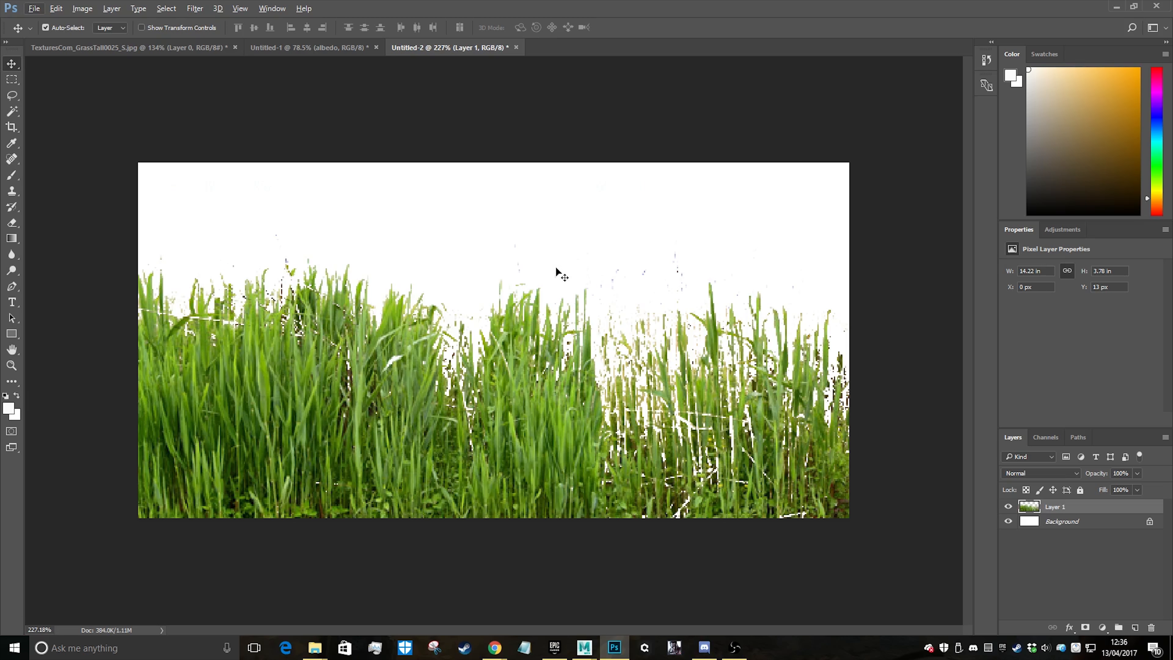
# Clone green blade texture with the Clone Stamp over part of the white horizontal gap in the upper-left grass
pyautogui.keyDown('alt'); pyautogui.scroll(5, 157, 345); pyautogui.keyUp('alt')
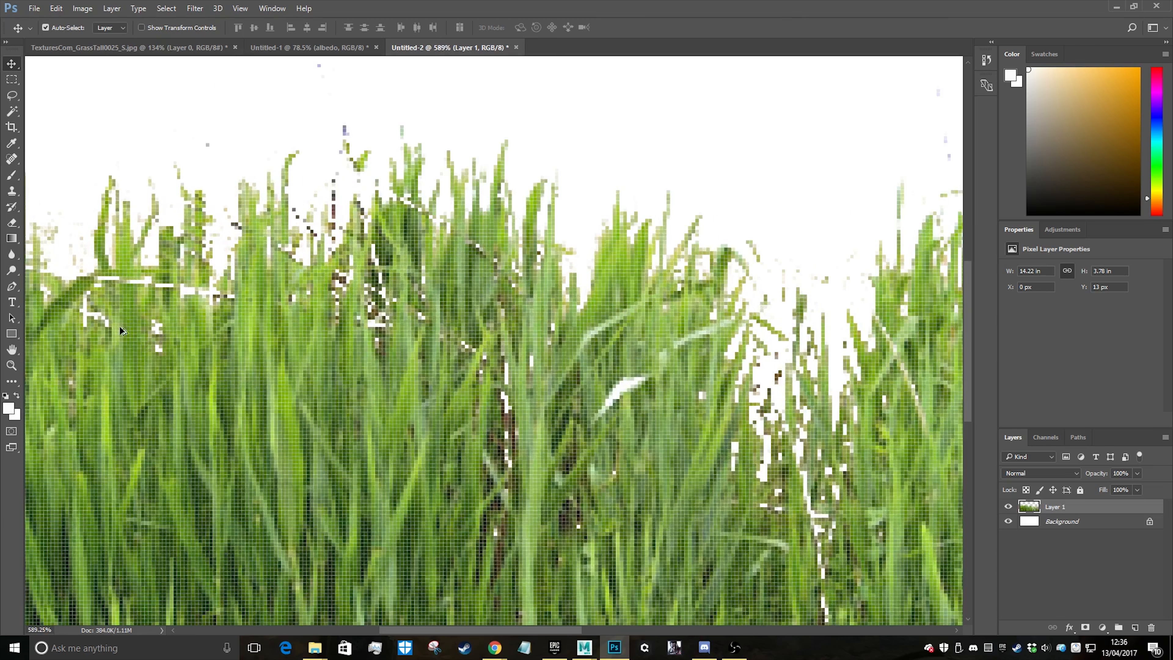
pyautogui.click(12, 190)
pyautogui.keyDown('alt'); pyautogui.scroll(5, 159, 286); pyautogui.keyUp('alt')
pyautogui.keyDown('alt'); pyautogui.scroll(3, 159, 287); pyautogui.keyUp('alt')
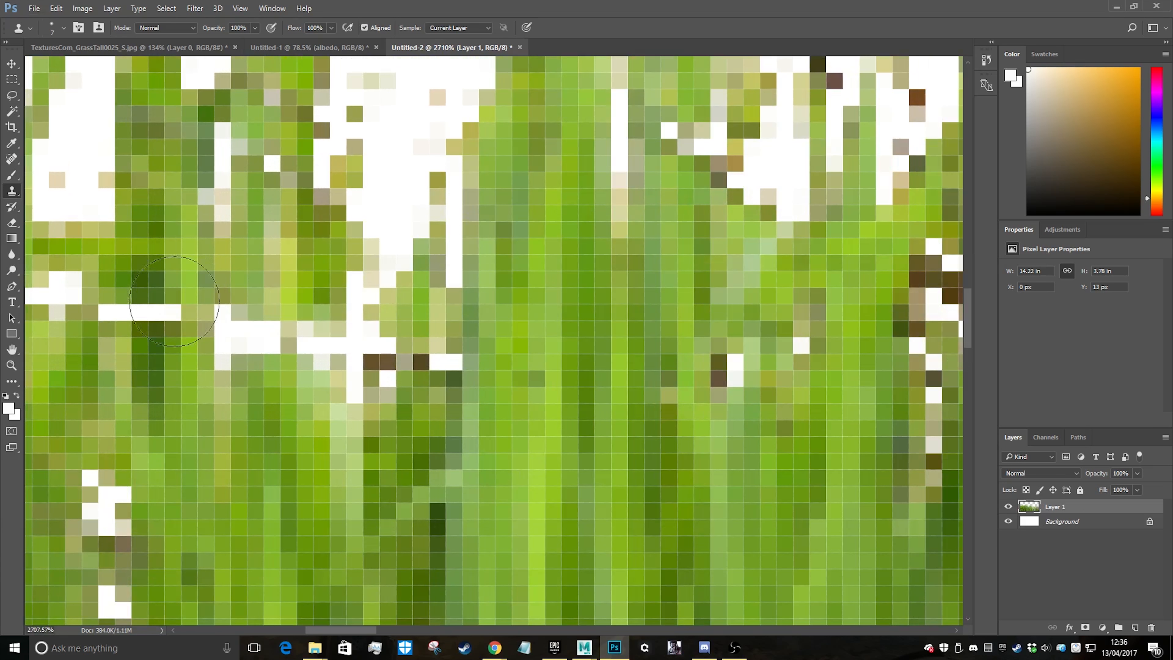
pyautogui.keyDown('alt'); pyautogui.click(265, 301); pyautogui.keyUp('alt')
pyautogui.moveTo(257, 344)
pyautogui.mouseDown()
pyautogui.moveTo(273, 336)
pyautogui.moveTo(296, 354)
pyautogui.moveTo(287, 345)
pyautogui.mouseUp()
pyautogui.keyDown('alt'); pyautogui.scroll(-4, 327, 440); pyautogui.keyUp('alt')
pyautogui.keyDown('alt'); pyautogui.scroll(-4, 328, 440); pyautogui.keyUp('alt')
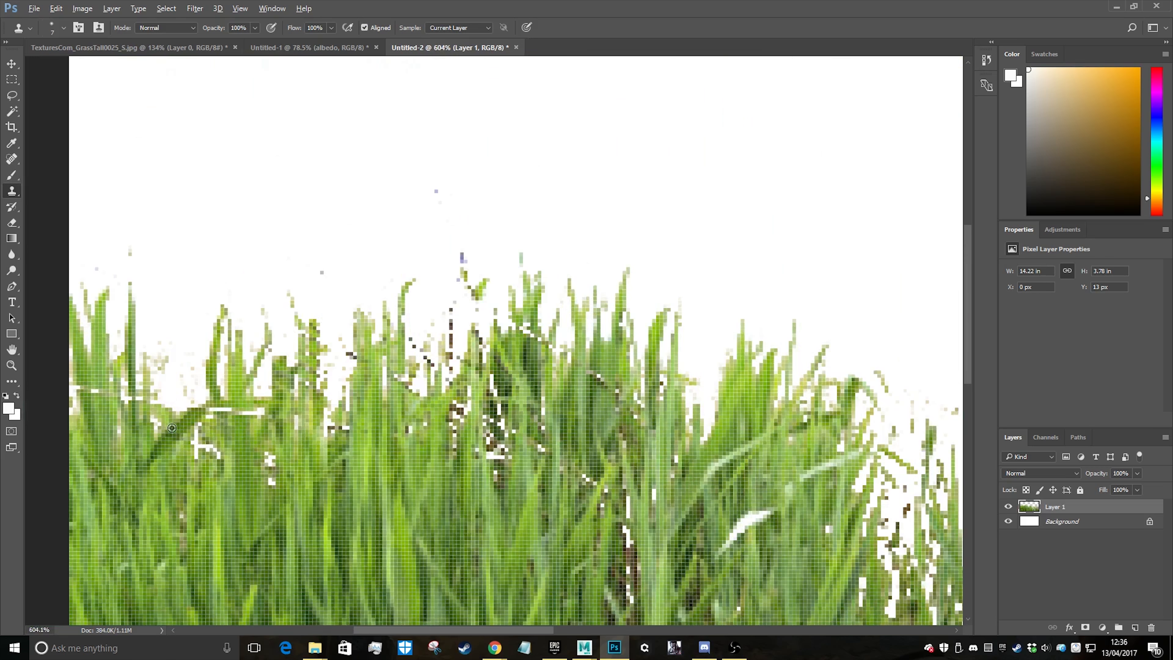
# Clone nearby grass over the white gaps beneath and above the dark bent blade in the upper-left grass
pyautogui.keyDown('alt'); pyautogui.scroll(6, 171, 427); pyautogui.keyUp('alt')
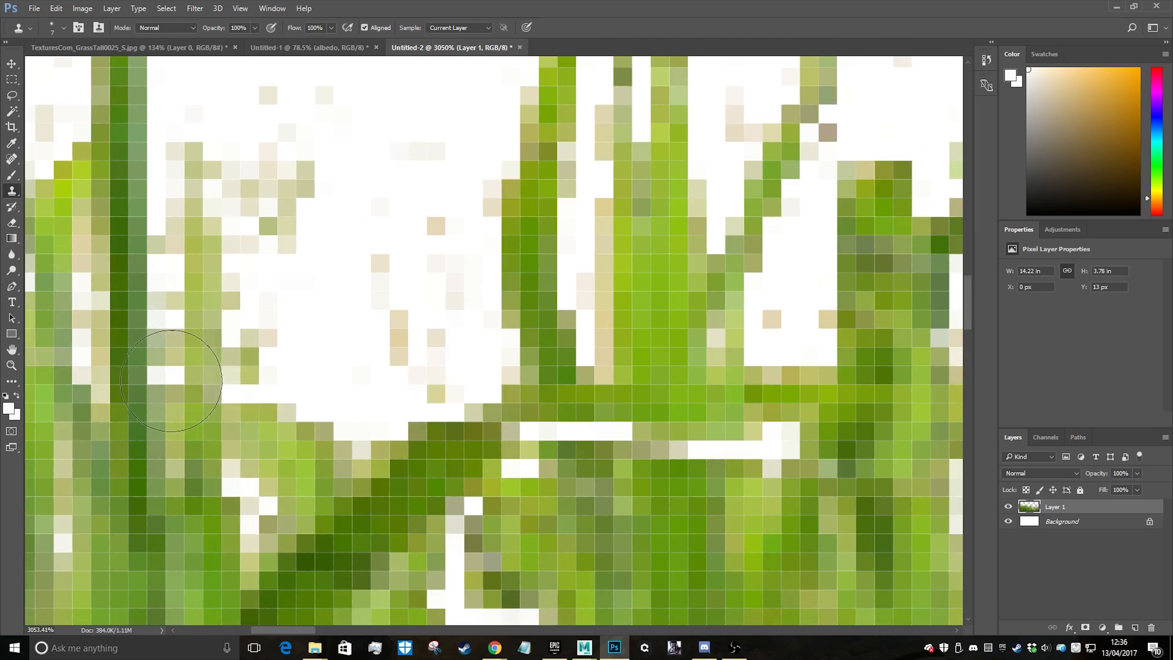
pyautogui.keyDown('alt'); pyautogui.scroll(-4, 171, 380); pyautogui.keyUp('alt')
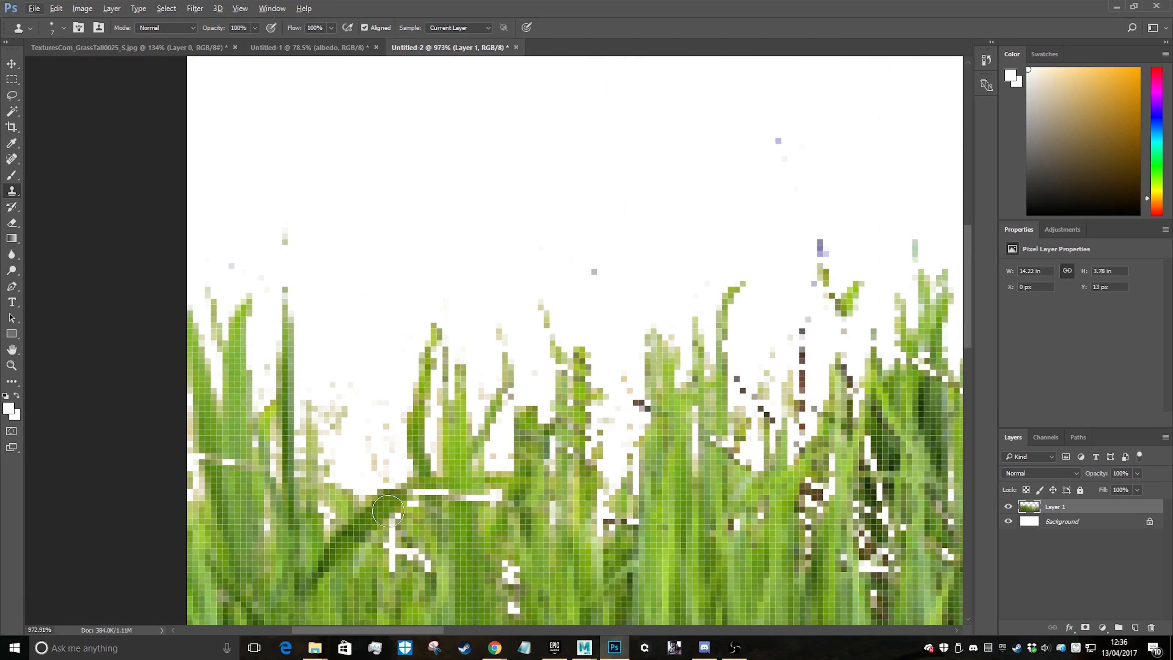
pyautogui.scroll(-2, 388, 510)
pyautogui.keyDown('alt'); pyautogui.scroll(2, 406, 531); pyautogui.keyUp('alt')
pyautogui.keyDown('alt'); pyautogui.click(402, 437); pyautogui.keyUp('alt')
pyautogui.moveTo(381, 426)
pyautogui.mouseDown()
pyautogui.moveTo(371, 339)
pyautogui.moveTo(363, 365)
pyautogui.mouseUp()
pyautogui.keyDown('alt'); pyautogui.click(448, 321); pyautogui.keyUp('alt')
pyautogui.moveTo(436, 284); pyautogui.dragTo(569, 282)
# Clone adjacent blades over the short white gap crossing the grass at the canvas's left edge
pyautogui.keyDown('alt'); pyautogui.scroll(-6, 652, 512); pyautogui.keyUp('alt')
pyautogui.scroll(-3, 652, 512)
pyautogui.keyDown('alt'); pyautogui.scroll(9, 493, 371); pyautogui.keyUp('alt')
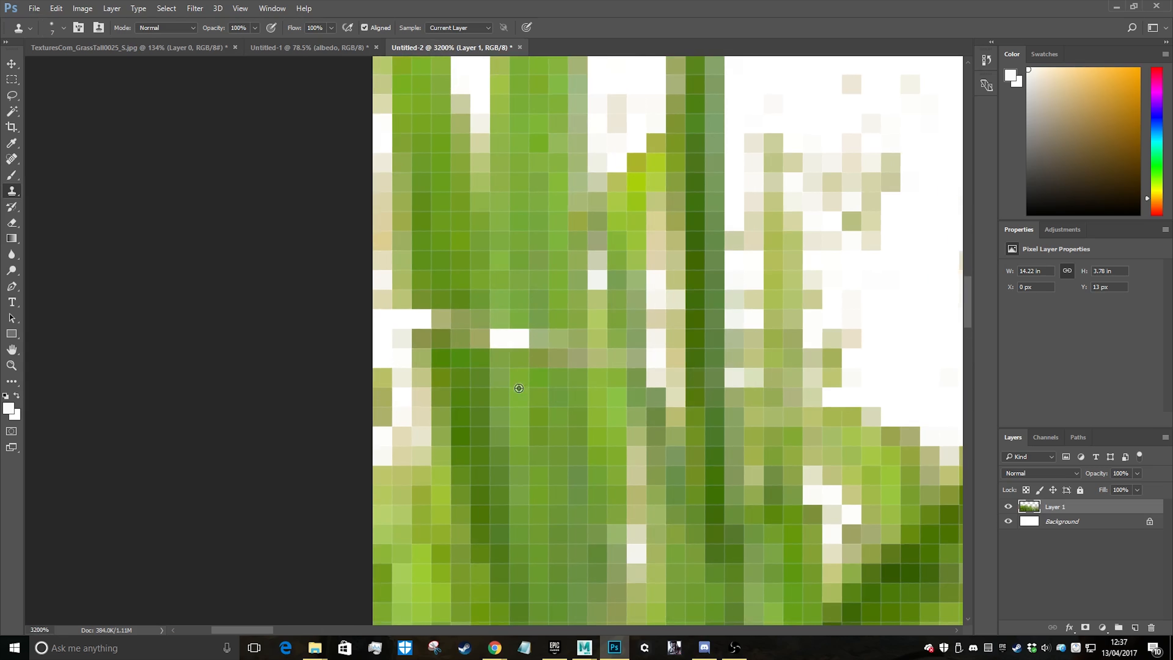
pyautogui.keyDown('alt'); pyautogui.click(519, 389); pyautogui.keyUp('alt')
pyautogui.moveTo(510, 344); pyautogui.dragTo(442, 322)
pyautogui.keyDown('alt'); pyautogui.scroll(-2, 604, 484); pyautogui.keyUp('alt')
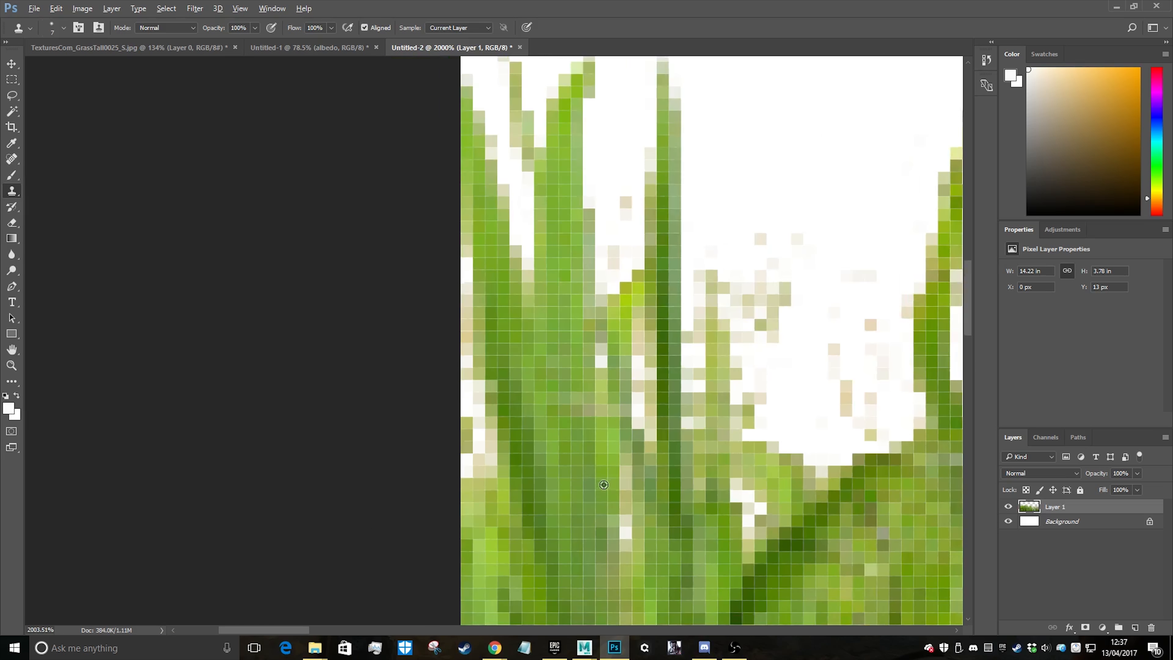
pyautogui.keyDown('alt'); pyautogui.scroll(-6, 603, 485); pyautogui.keyUp('alt')
pyautogui.scroll(-3, 837, 500)
pyautogui.keyDown('alt'); pyautogui.scroll(-2, 838, 500); pyautogui.keyUp('alt')
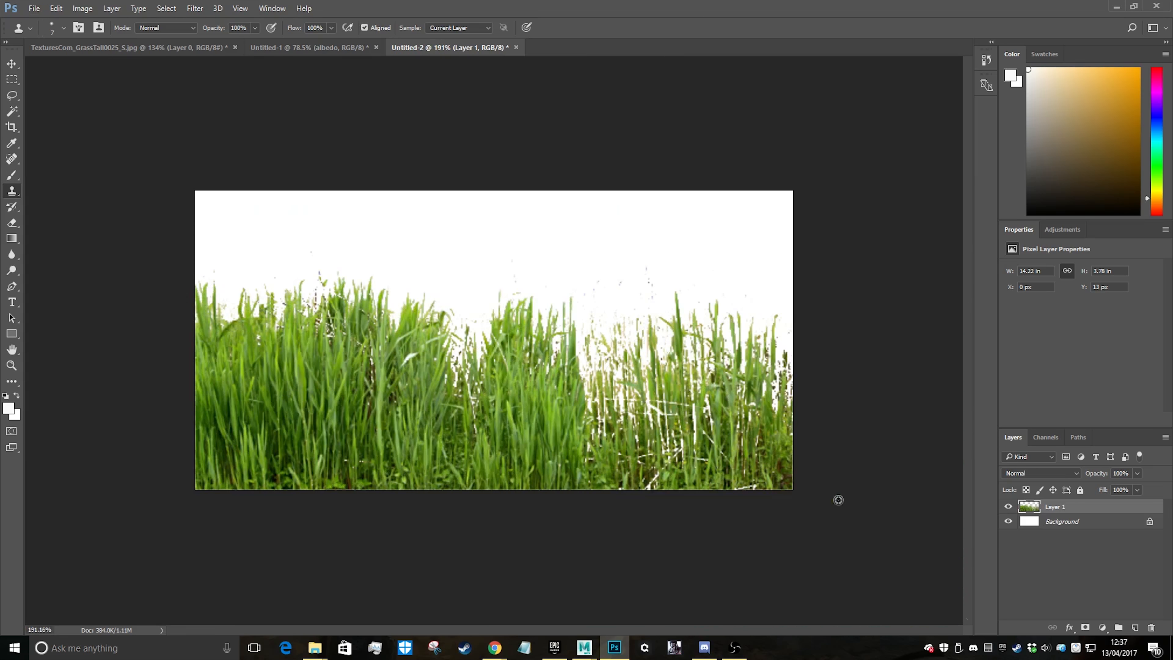
pyautogui.keyDown('alt'); pyautogui.scroll(9, 408, 409); pyautogui.keyUp('alt')
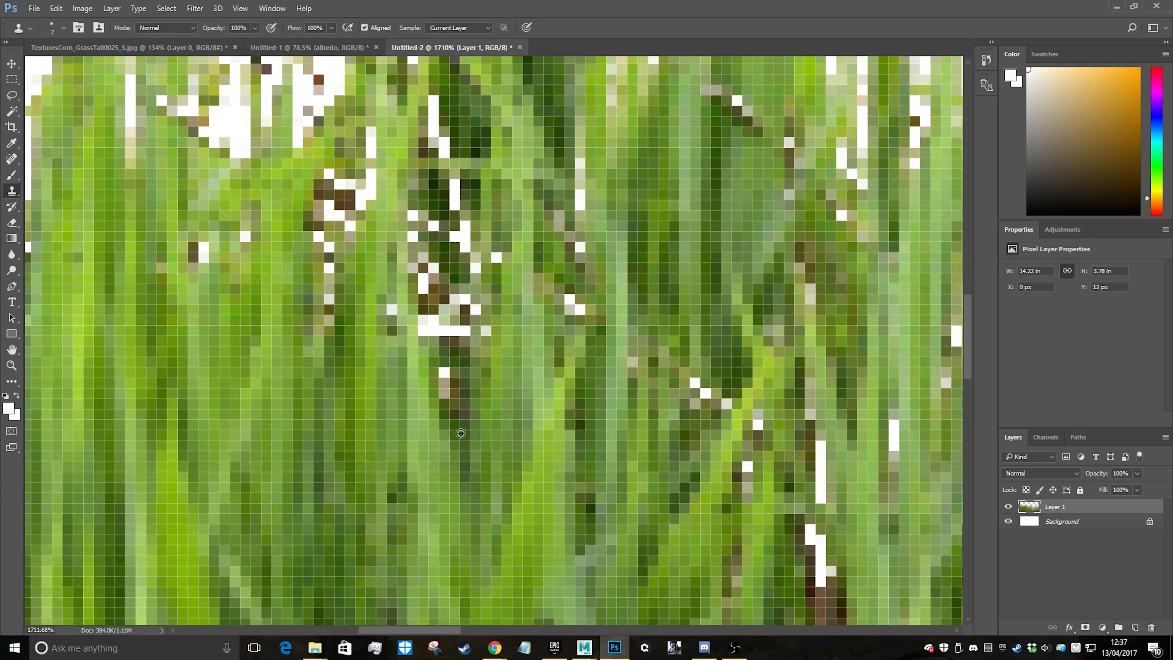
# Clone the grass beneath over the white and brown gaps in the dark hollow of the upper-left clump
pyautogui.keyDown('alt'); pyautogui.click(461, 434); pyautogui.keyUp('alt')
pyautogui.moveTo(457, 402); pyautogui.dragTo(457, 370)
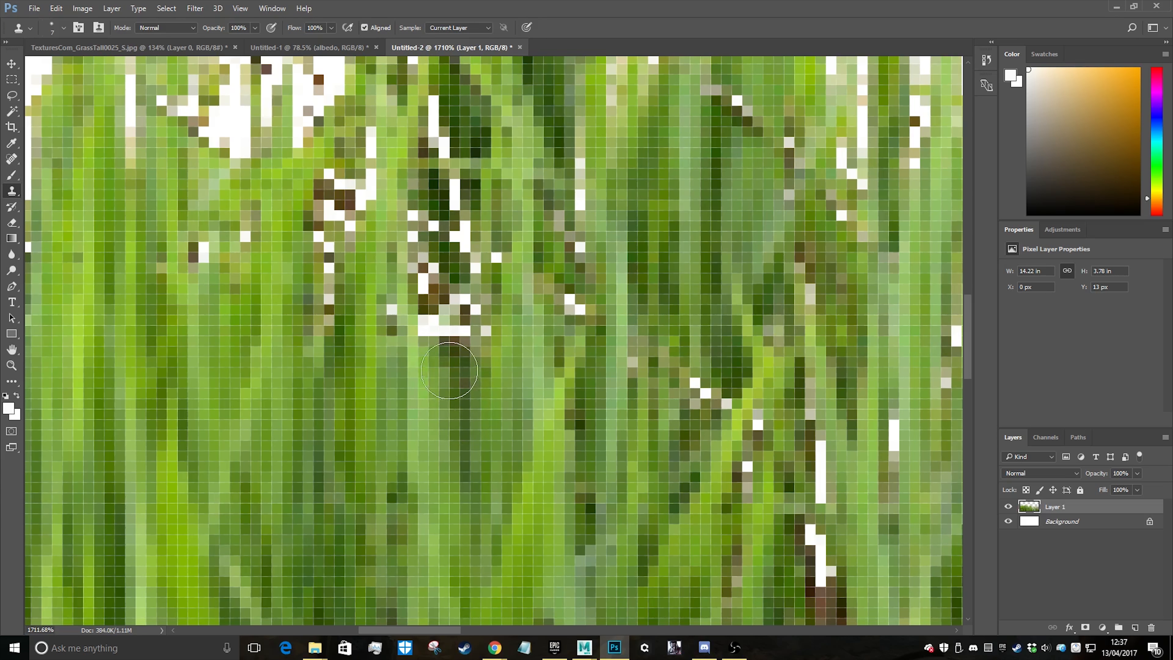
pyautogui.keyDown('alt'); pyautogui.click(458, 361); pyautogui.keyUp('alt')
pyautogui.moveTo(451, 303)
pyautogui.mouseDown()
pyautogui.moveTo(444, 309)
pyautogui.moveTo(453, 293)
pyautogui.moveTo(475, 311)
pyautogui.moveTo(450, 254)
pyautogui.moveTo(479, 249)
pyautogui.moveTo(483, 291)
pyautogui.mouseUp()
pyautogui.keyDown('alt'); pyautogui.click(458, 375); pyautogui.keyUp('alt')
pyautogui.keyDown('alt'); pyautogui.scroll(-3, 428, 405); pyautogui.keyUp('alt')
pyautogui.keyDown('alt'); pyautogui.scroll(-8, 428, 405); pyautogui.keyUp('alt')
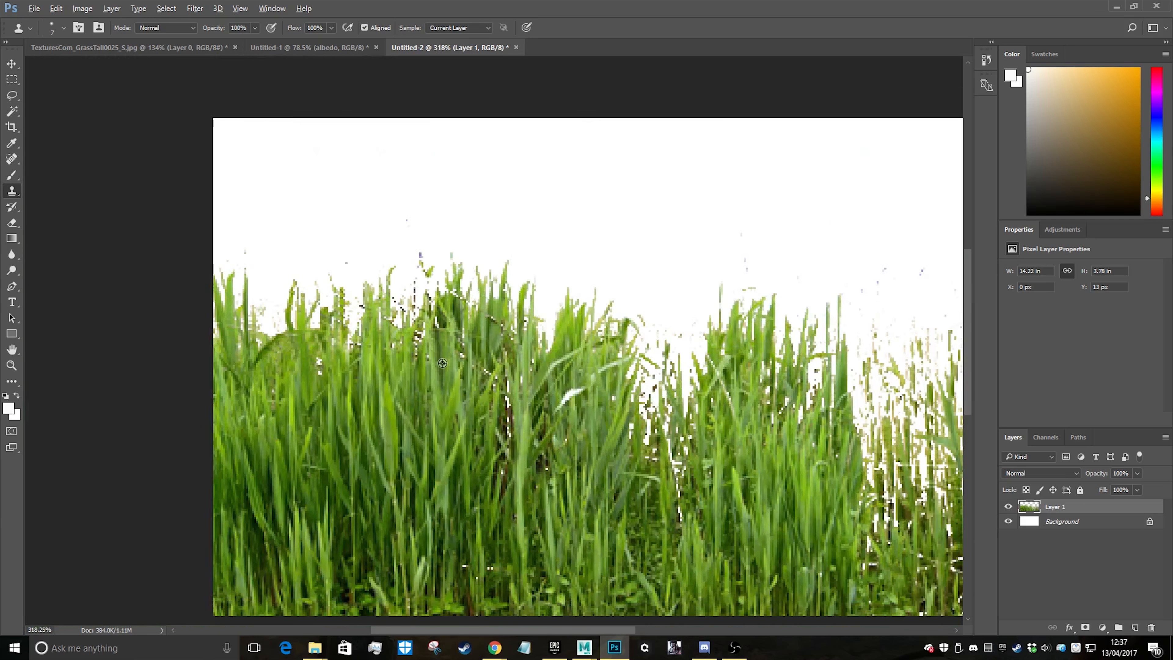
# Clone neighbouring grass over the white gaps along the dark brown stem beside the tall pale blade left of centre
pyautogui.keyDown('alt'); pyautogui.scroll(6, 229, 417); pyautogui.keyUp('alt')
pyautogui.keyDown('alt'); pyautogui.scroll(3, 235, 413); pyautogui.keyUp('alt')
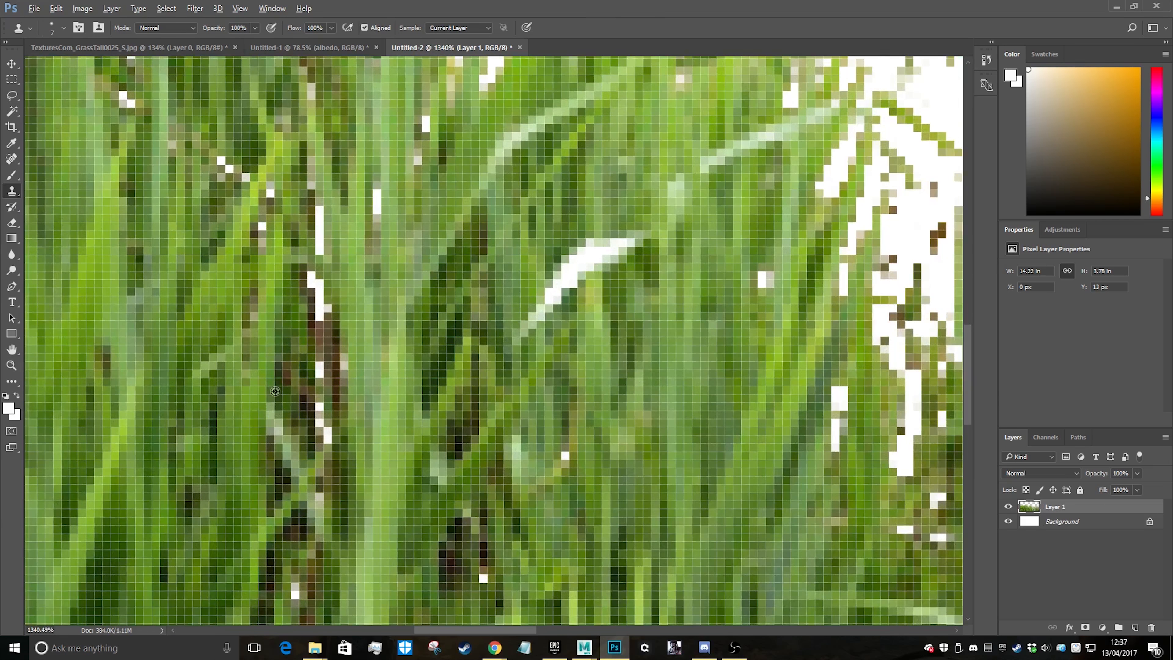
pyautogui.moveTo(289, 338); pyautogui.dragTo(327, 426)
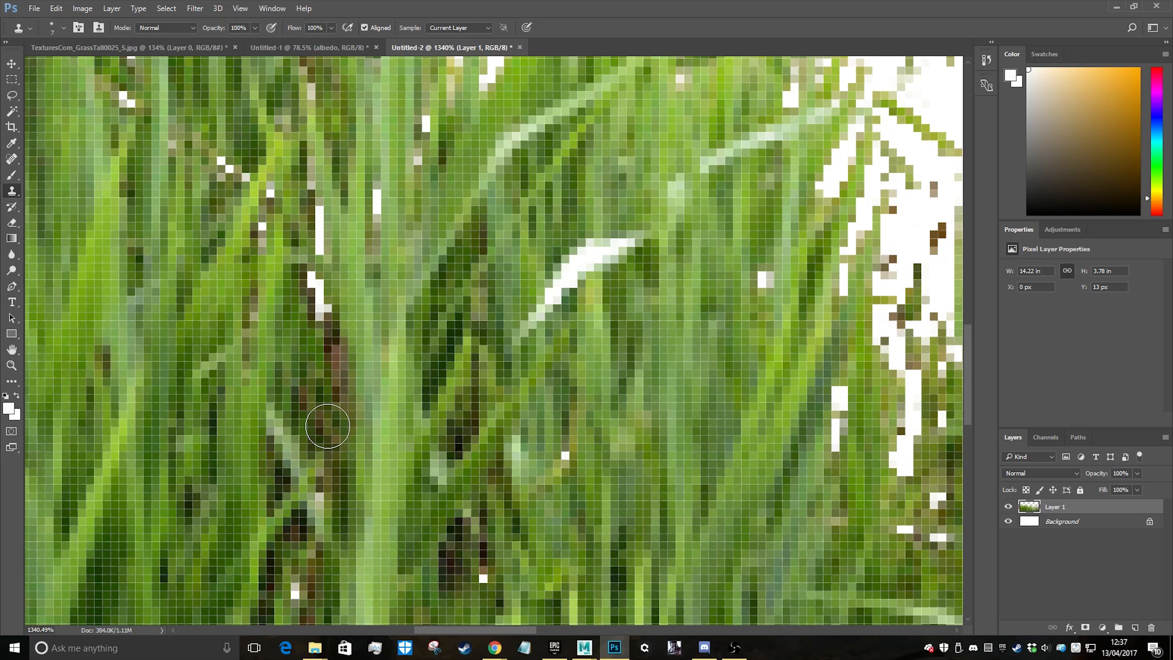
pyautogui.moveTo(318, 340); pyautogui.dragTo(310, 267)
pyautogui.keyDown('alt'); pyautogui.scroll(-2, 307, 399); pyautogui.keyUp('alt')
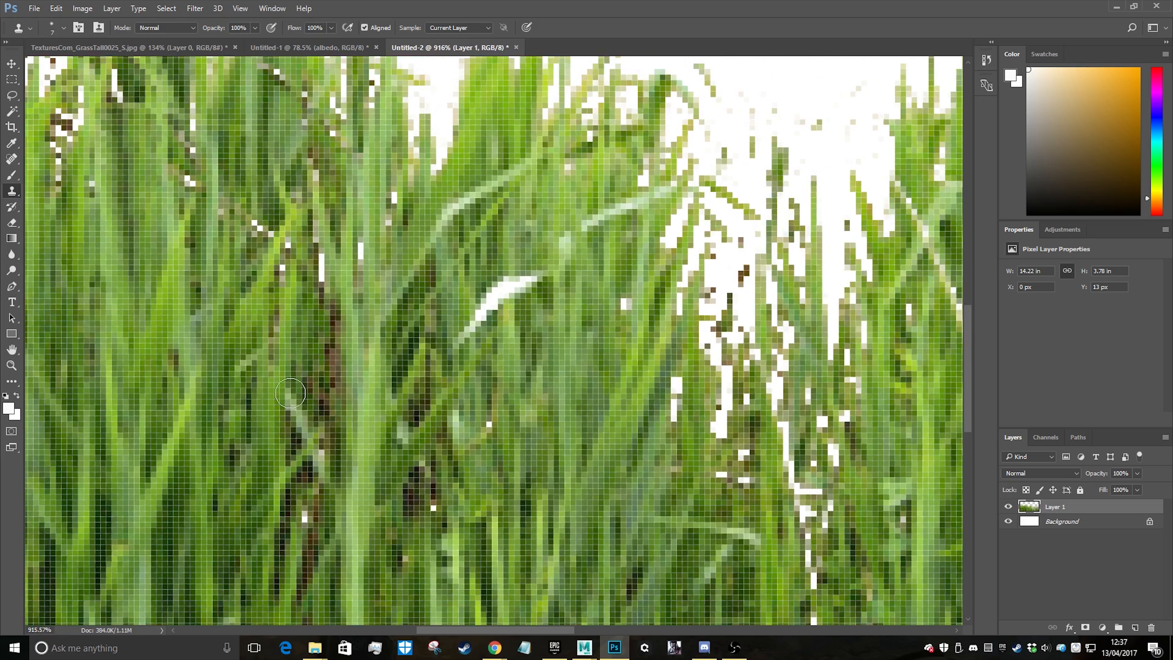
pyautogui.keyDown('alt'); pyautogui.scroll(-10, 479, 408); pyautogui.keyUp('alt')
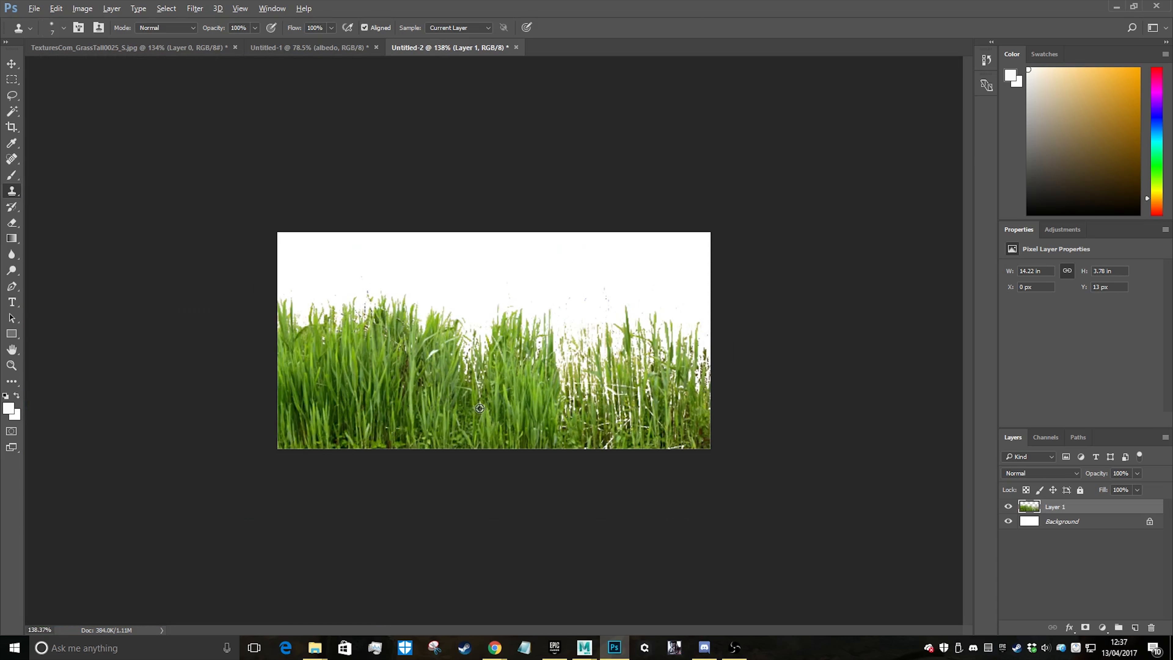
# Duplicate the grass layer and move the copy to X 328 px, covering the sparse grass on the canvas's right side
pyautogui.keyDown('alt'); pyautogui.scroll(10, 440, 393); pyautogui.keyUp('alt')
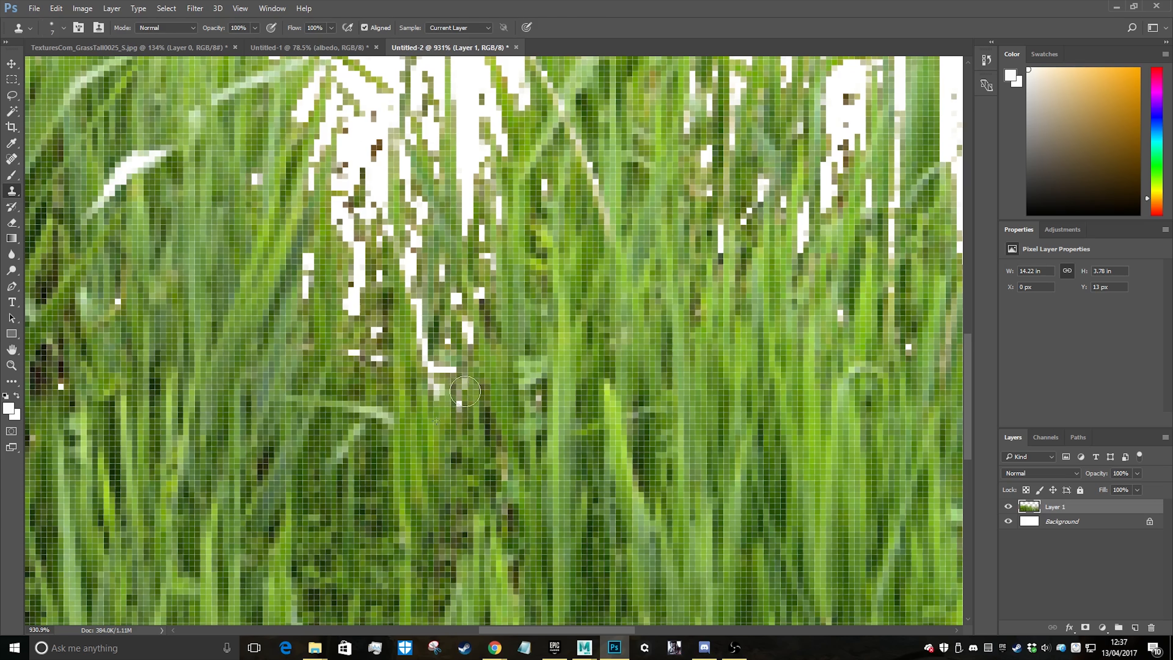
pyautogui.keyDown('alt'); pyautogui.scroll(-3, 480, 508); pyautogui.keyUp('alt')
pyautogui.keyDown('alt'); pyautogui.scroll(-9, 481, 508); pyautogui.keyUp('alt')
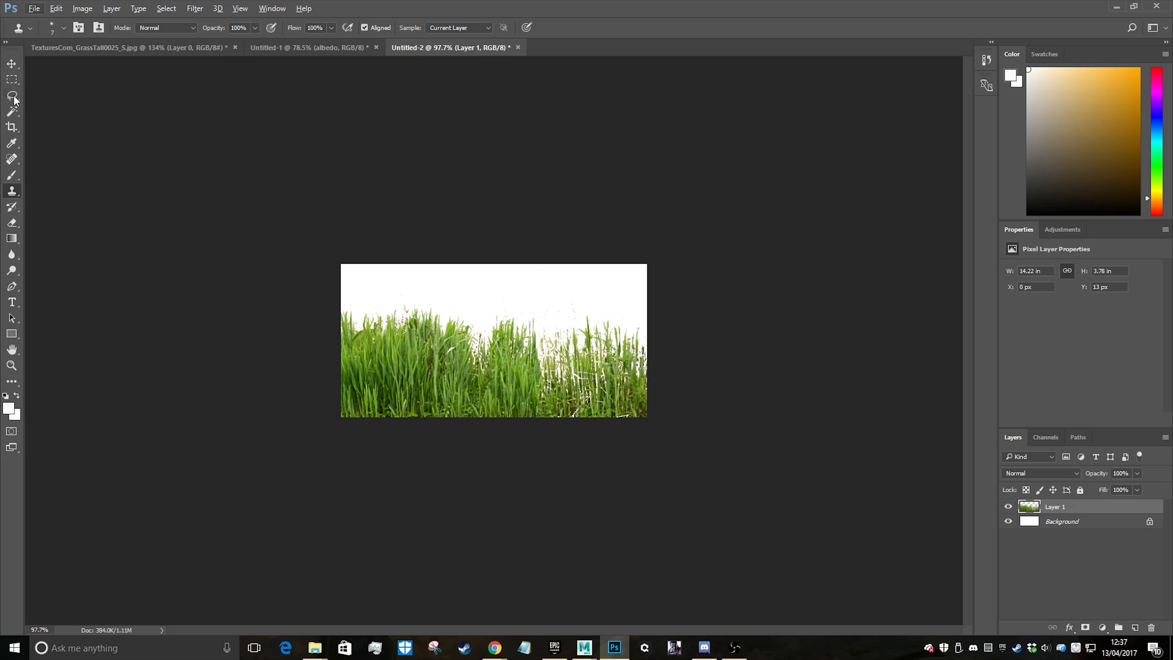
pyautogui.click(11, 64)
pyautogui.keyDown('alt'); pyautogui.moveTo(397, 377); pyautogui.dragTo(587, 370); pyautogui.keyUp('alt')
pyautogui.keyDown('alt'); pyautogui.scroll(12, 585, 387); pyautogui.keyUp('alt')
pyautogui.keyDown('alt'); pyautogui.scroll(-9, 705, 428); pyautogui.keyUp('alt')
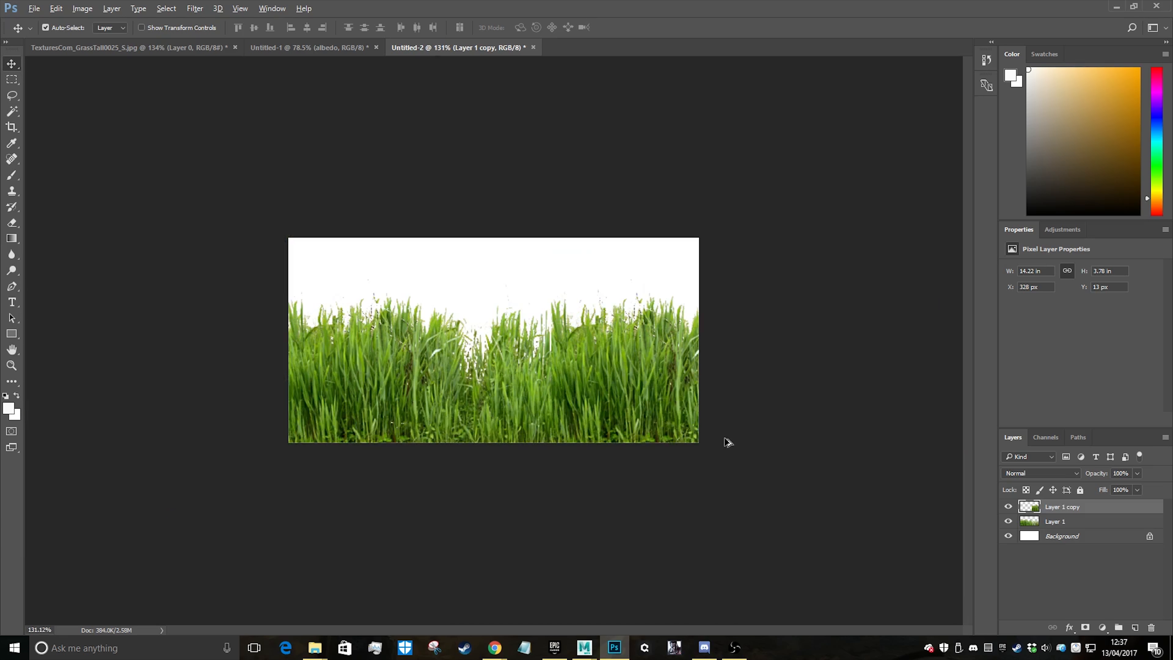
pyautogui.keyDown('alt'); pyautogui.scroll(4, 504, 349); pyautogui.keyUp('alt')
pyautogui.keyDown('alt'); pyautogui.scroll(-6, 646, 365); pyautogui.keyUp('alt')
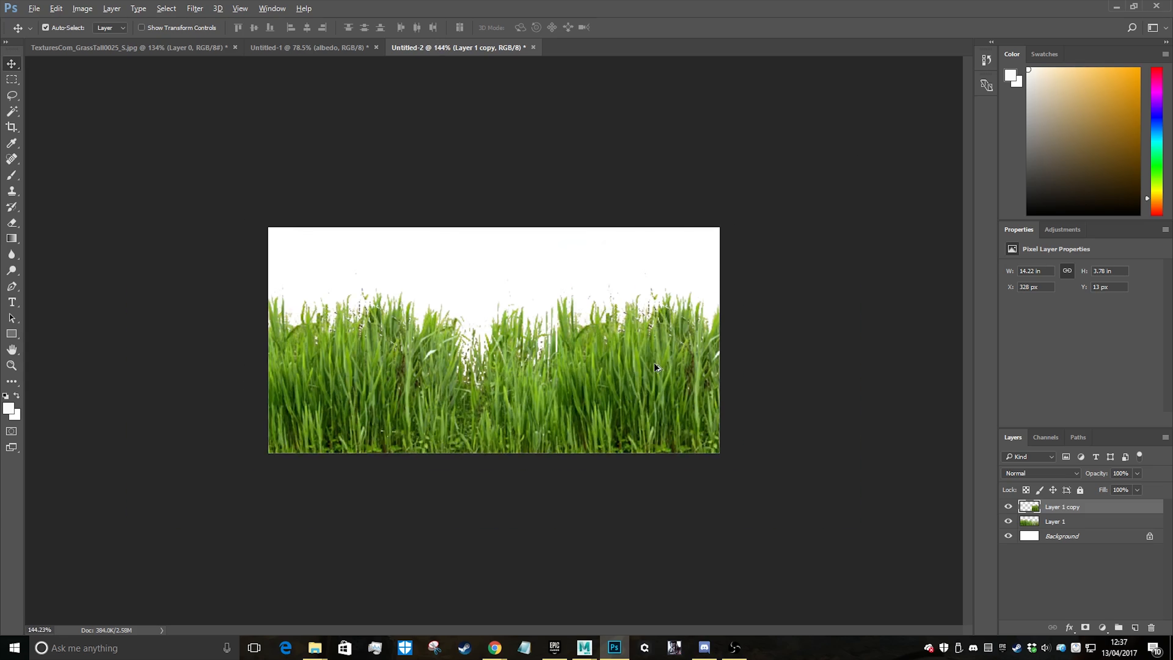
pyautogui.keyDown('alt'); pyautogui.scroll(2, 511, 328); pyautogui.keyUp('alt')
# Merge Layer 1 and Layer 1 copy into a single grass layer
pyautogui.keyDown('shift'); pyautogui.click(1062, 520); pyautogui.keyUp('shift')
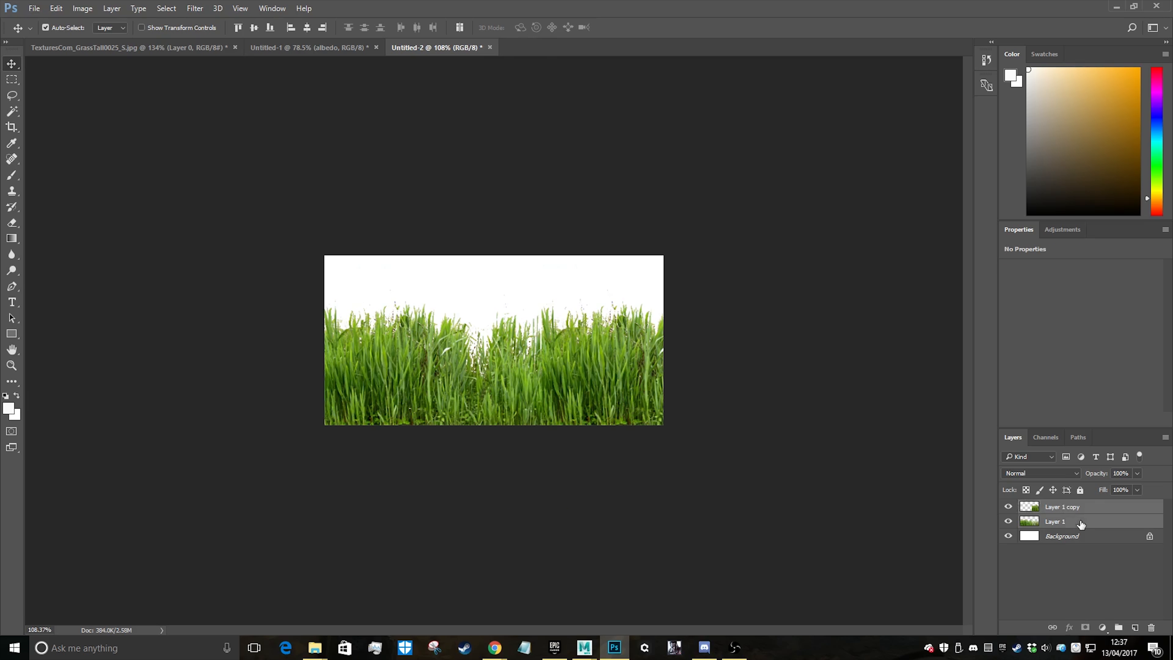
pyautogui.rightClick(1083, 521)
pyautogui.click(964, 445)
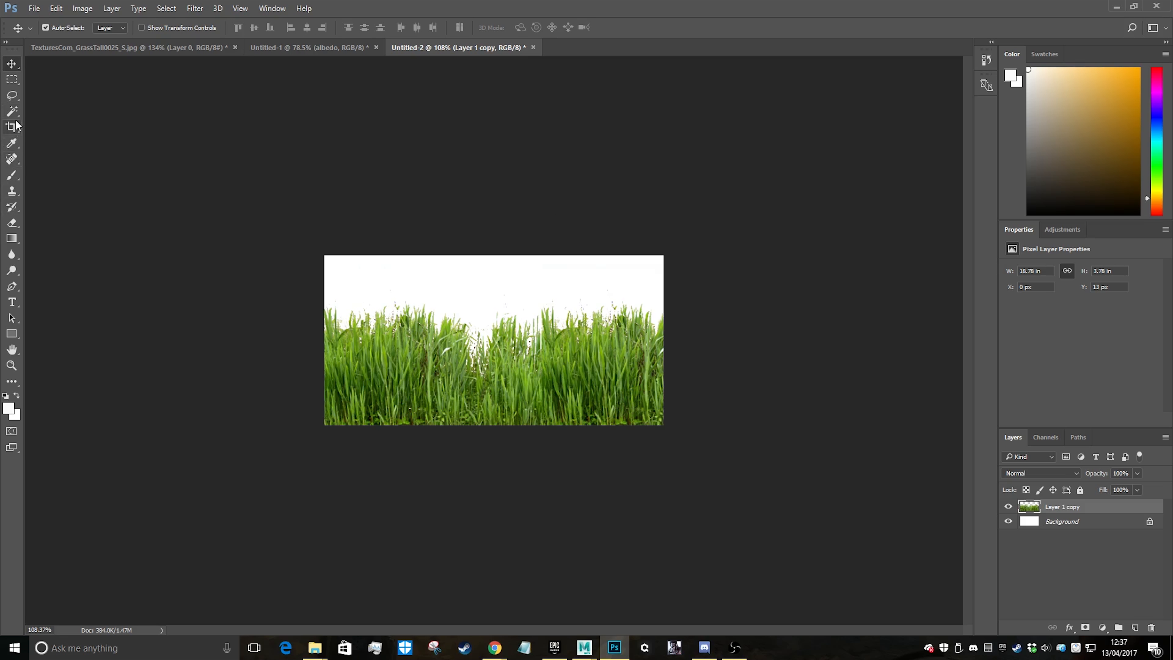
# Crop to the existing canvas bounds with Delete Cropped Pixels on, discarding the grass outside the canvas
pyautogui.click(13, 126)
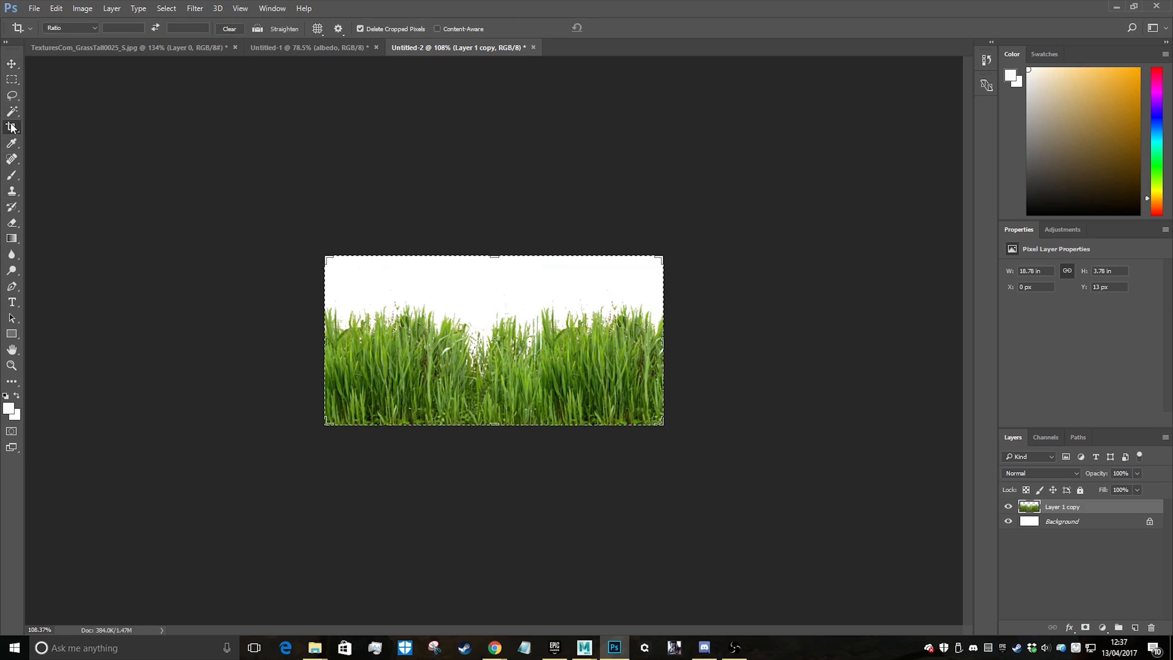
pyautogui.click(526, 316)
pyautogui.click(619, 27)
pyautogui.keyDown('alt'); pyautogui.scroll(-3, 584, 364); pyautogui.keyUp('alt')
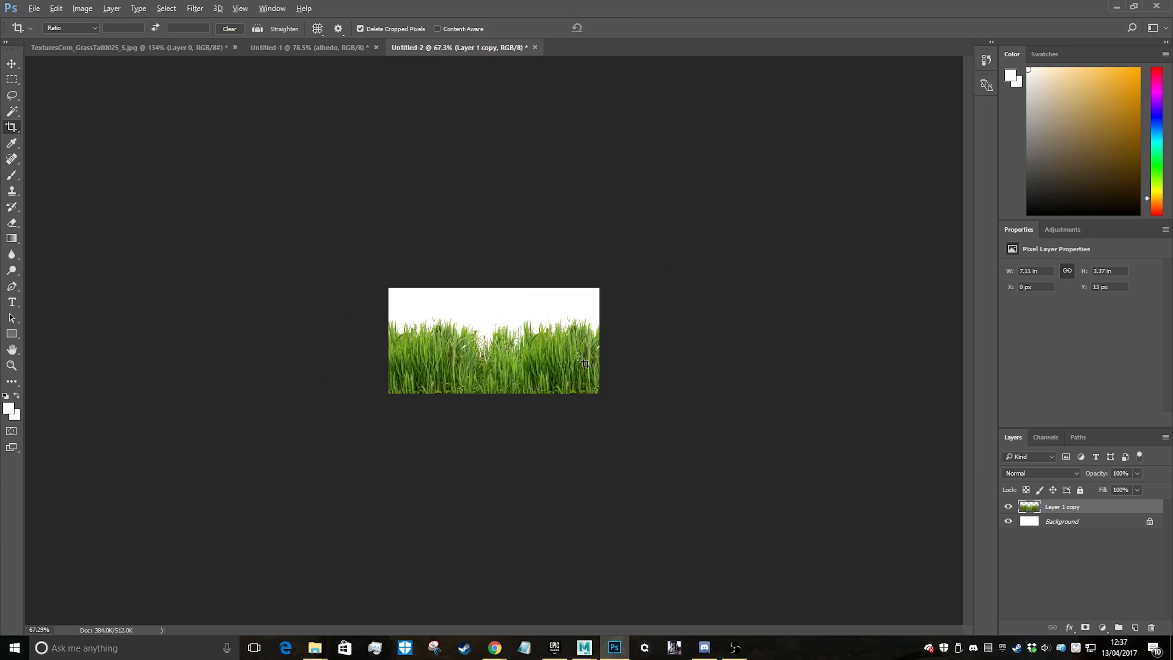
# Clone green grass over the bright white bent leaf left of the central gap with the Clone Stamp
pyautogui.keyDown('alt'); pyautogui.scroll(6, 481, 355); pyautogui.keyUp('alt')
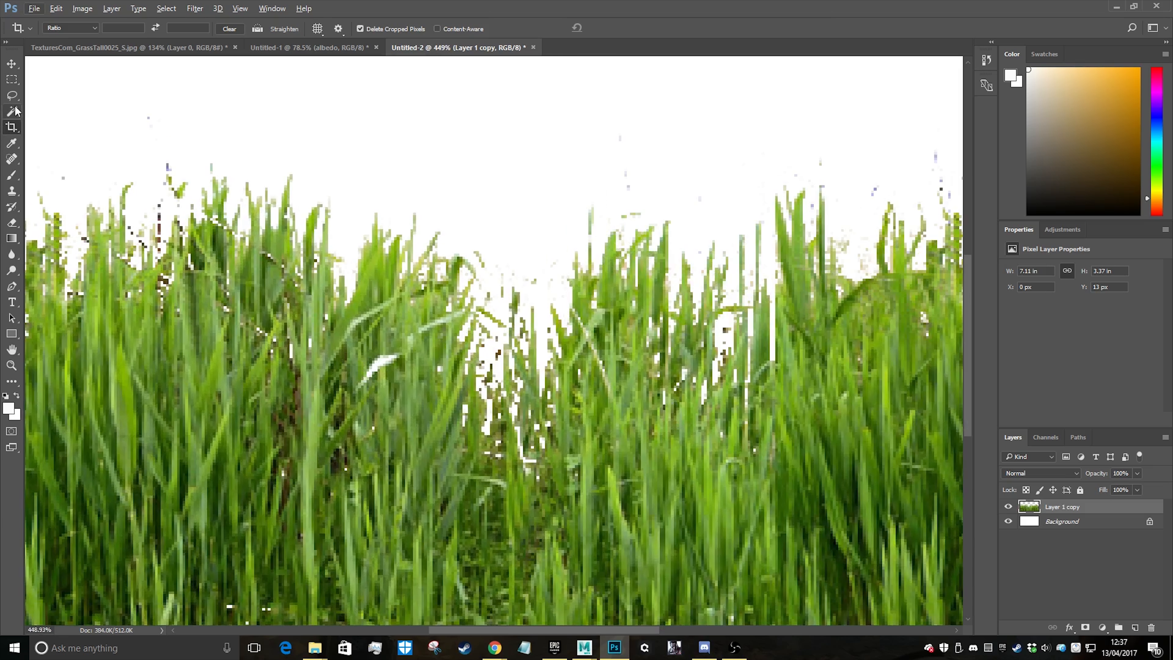
pyautogui.click(12, 190)
pyautogui.moveTo(380, 360); pyautogui.dragTo(397, 364)
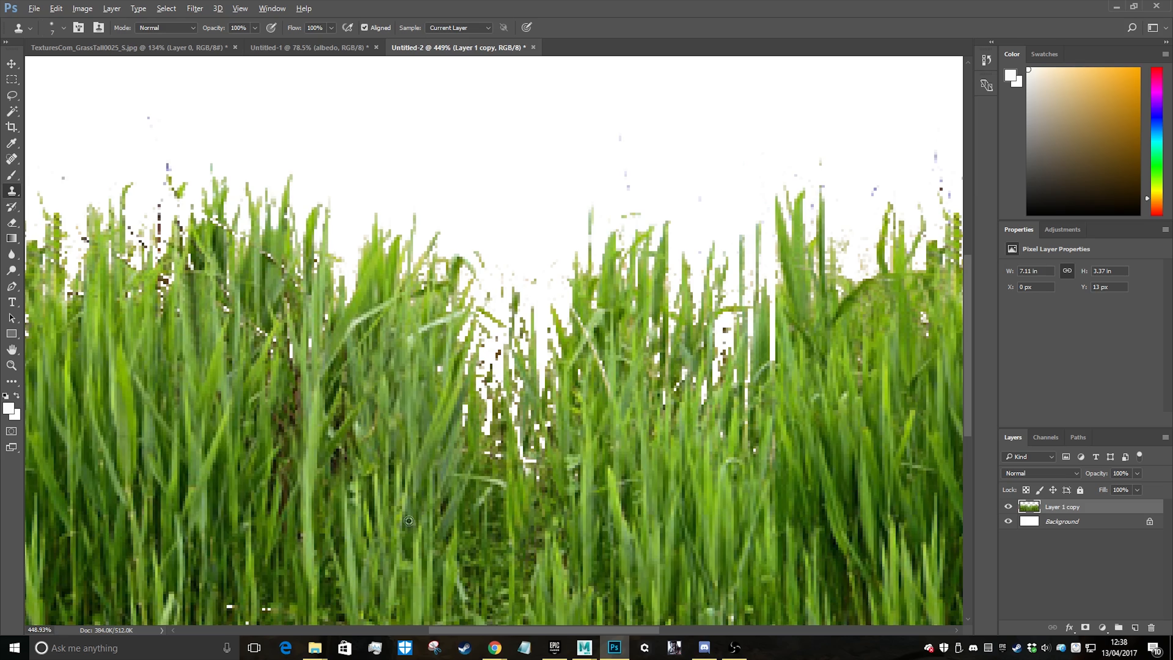
pyautogui.keyDown('alt'); pyautogui.scroll(-5, 409, 520); pyautogui.keyUp('alt')
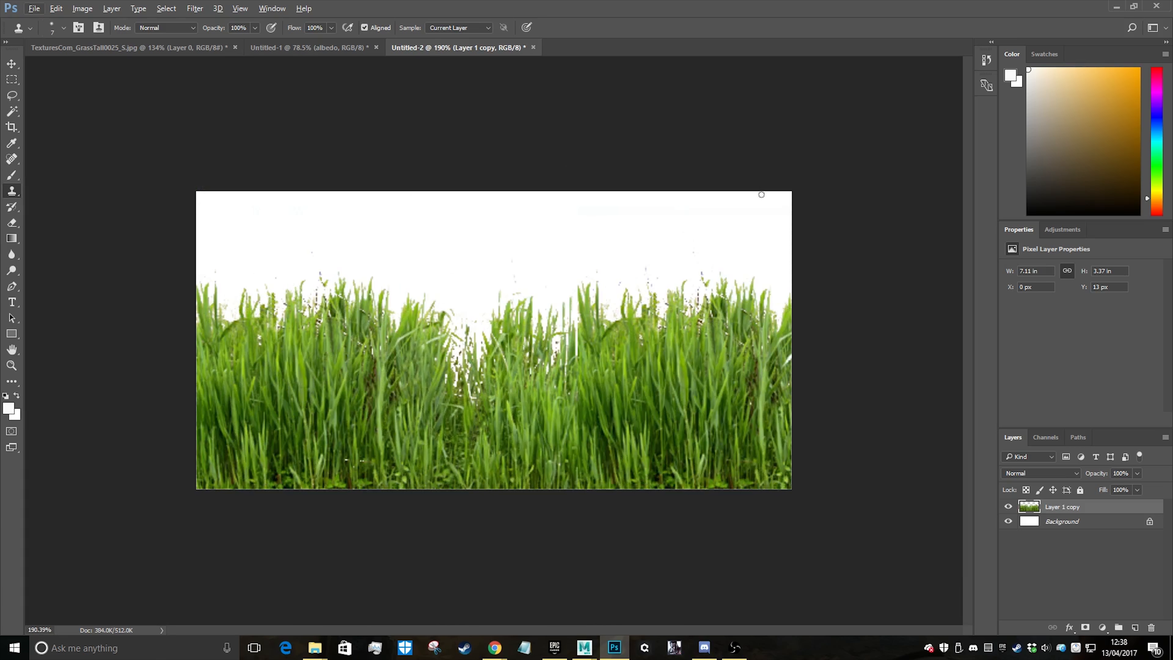
# Erase the stray blue and dark pixels floating above and between the tips of the right-hand grass clump
pyautogui.keyDown('alt'); pyautogui.scroll(5, 489, 351); pyautogui.keyUp('alt')
pyautogui.press('e')
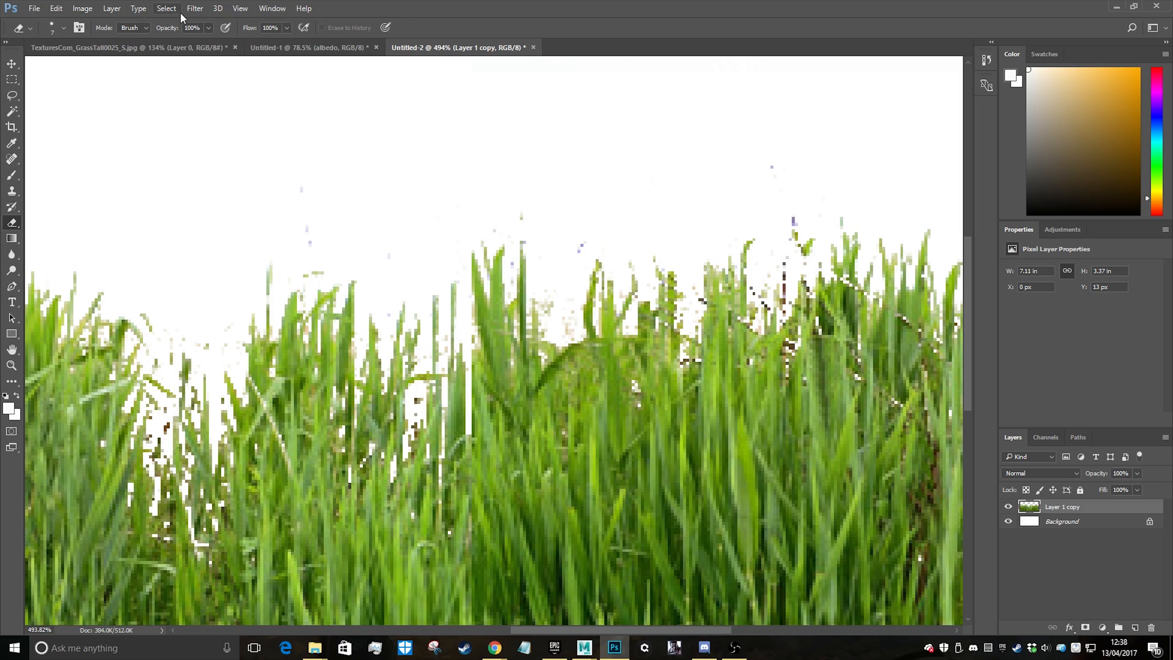
pyautogui.click(167, 8)
pyautogui.click(648, 211)
pyautogui.keyDown('alt'); pyautogui.scroll(4, 734, 178); pyautogui.keyUp('alt')
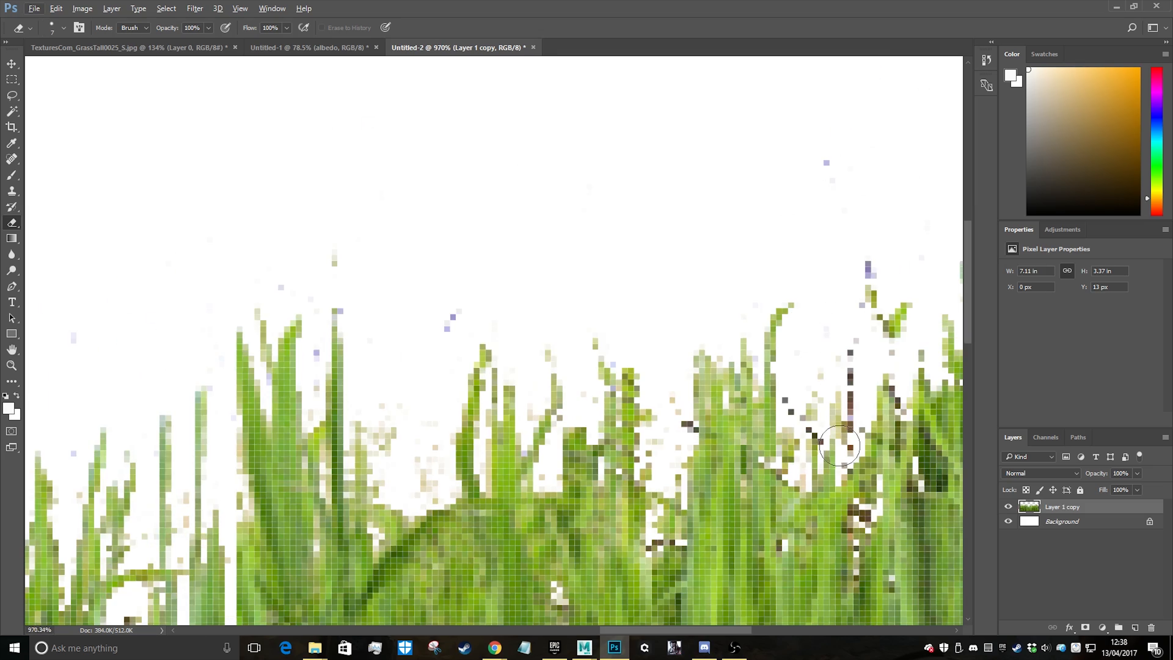
pyautogui.moveTo(839, 365)
pyautogui.mouseDown()
pyautogui.moveTo(844, 428)
pyautogui.moveTo(799, 388)
pyautogui.moveTo(821, 382)
pyautogui.moveTo(864, 272)
pyautogui.moveTo(898, 328)
pyautogui.moveTo(597, 291)
pyautogui.moveTo(434, 291)
pyautogui.moveTo(314, 266)
pyautogui.moveTo(277, 286)
pyautogui.mouseUp()
pyautogui.moveTo(694, 156)
pyautogui.mouseDown()
pyautogui.moveTo(845, 175)
pyautogui.moveTo(814, 404)
pyautogui.moveTo(825, 447)
pyautogui.moveTo(843, 392)
pyautogui.mouseUp()
pyautogui.keyDown('alt'); pyautogui.scroll(-8, 843, 392); pyautogui.keyUp('alt')
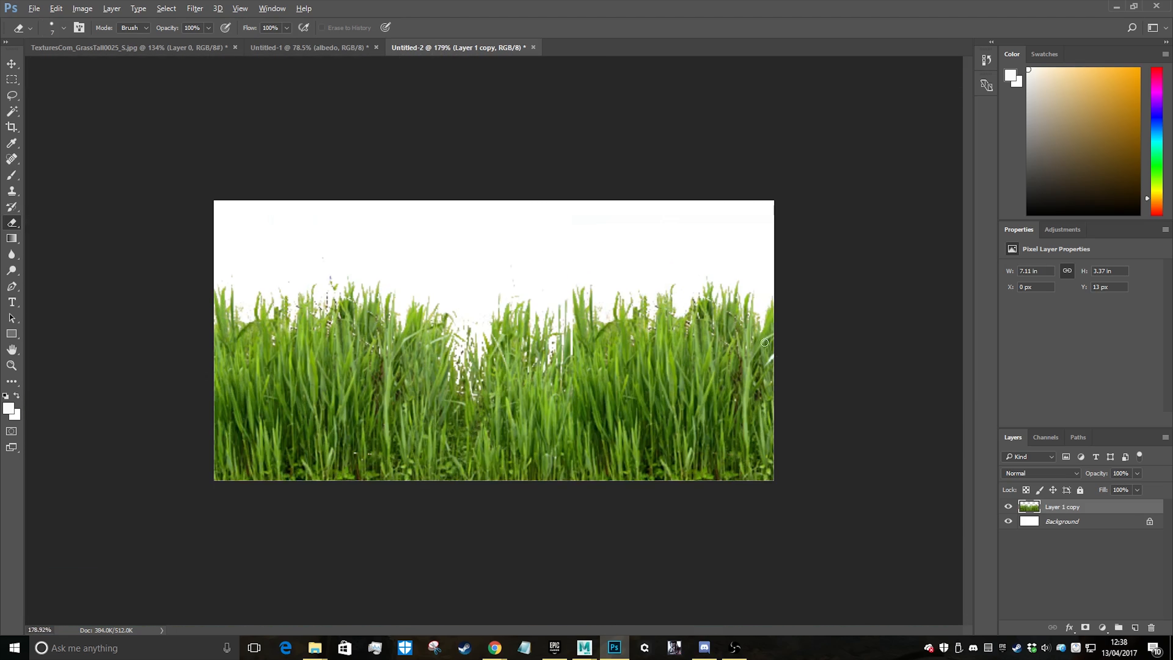
# Clone nearby green over the brown and white specks below the tips of the right-hand clump
pyautogui.keyDown('alt'); pyautogui.scroll(8, 860, 310); pyautogui.keyUp('alt')
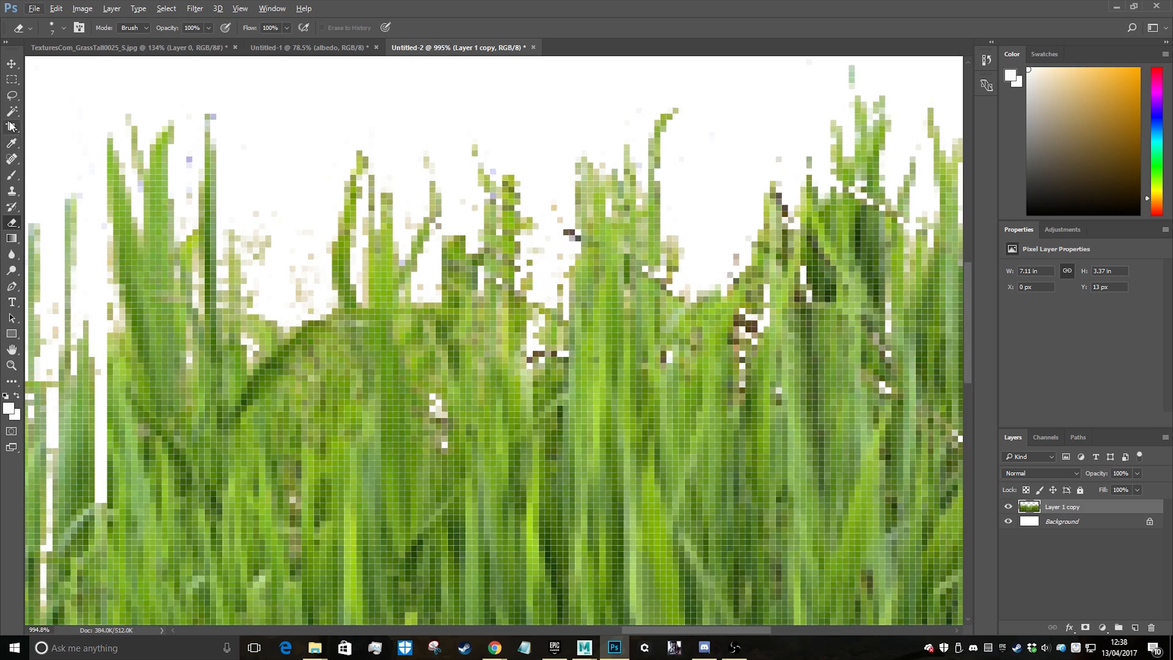
pyautogui.click(12, 191)
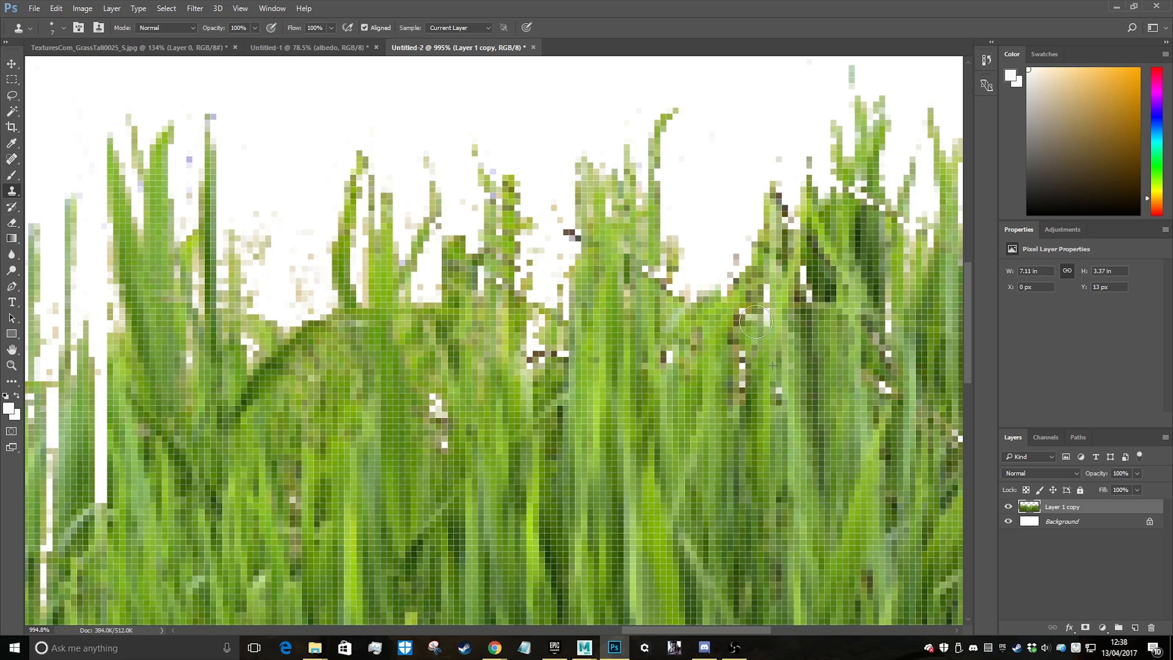
pyautogui.keyDown('alt'); pyautogui.scroll(-3, 902, 407); pyautogui.keyUp('alt')
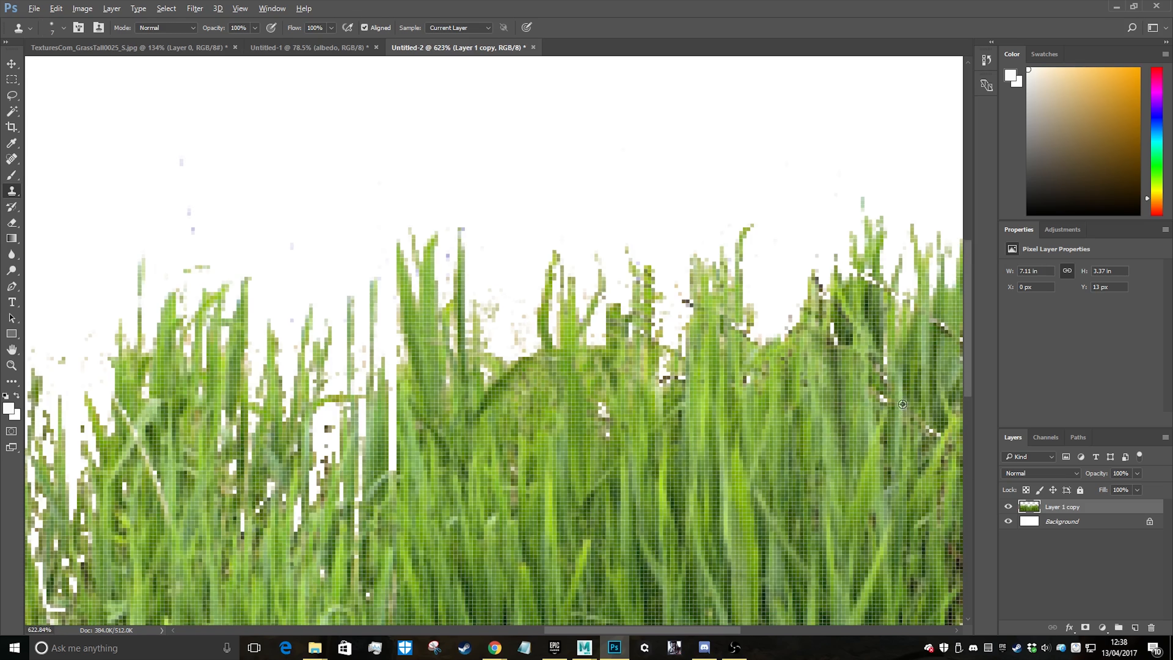
pyautogui.keyDown('alt'); pyautogui.scroll(-6, 909, 425); pyautogui.keyUp('alt')
pyautogui.keyDown('alt'); pyautogui.scroll(6, 800, 376); pyautogui.keyUp('alt')
pyautogui.keyDown('alt'); pyautogui.scroll(-5, 895, 415); pyautogui.keyUp('alt')
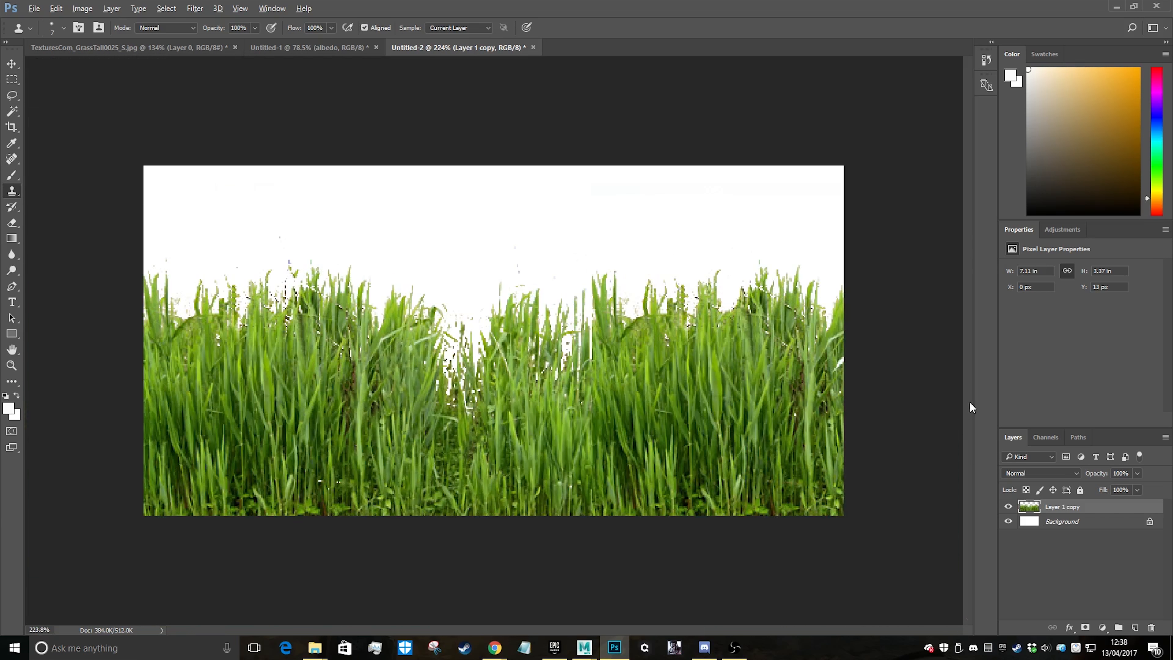
# Clone adjacent grass over the white leaf fragment at the canvas's right edge
pyautogui.keyDown('alt'); pyautogui.scroll(5, 843, 374); pyautogui.keyUp('alt')
pyautogui.moveTo(685, 631); pyautogui.dragTo(772, 629)
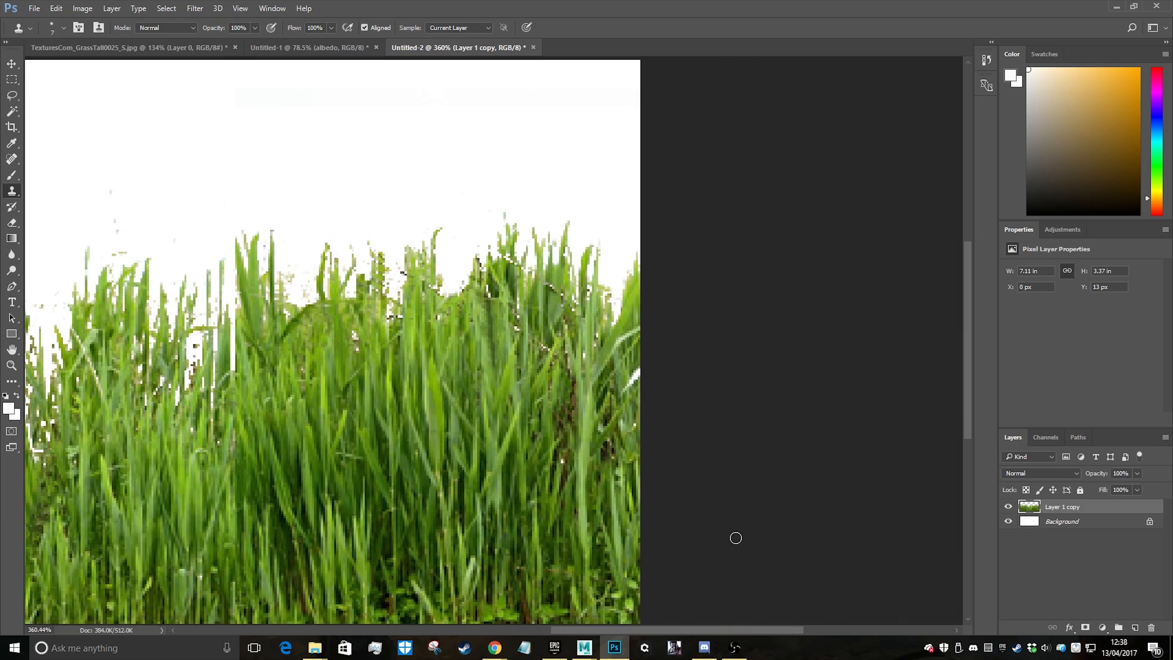
pyautogui.keyDown('alt'); pyautogui.scroll(7, 587, 416); pyautogui.keyUp('alt')
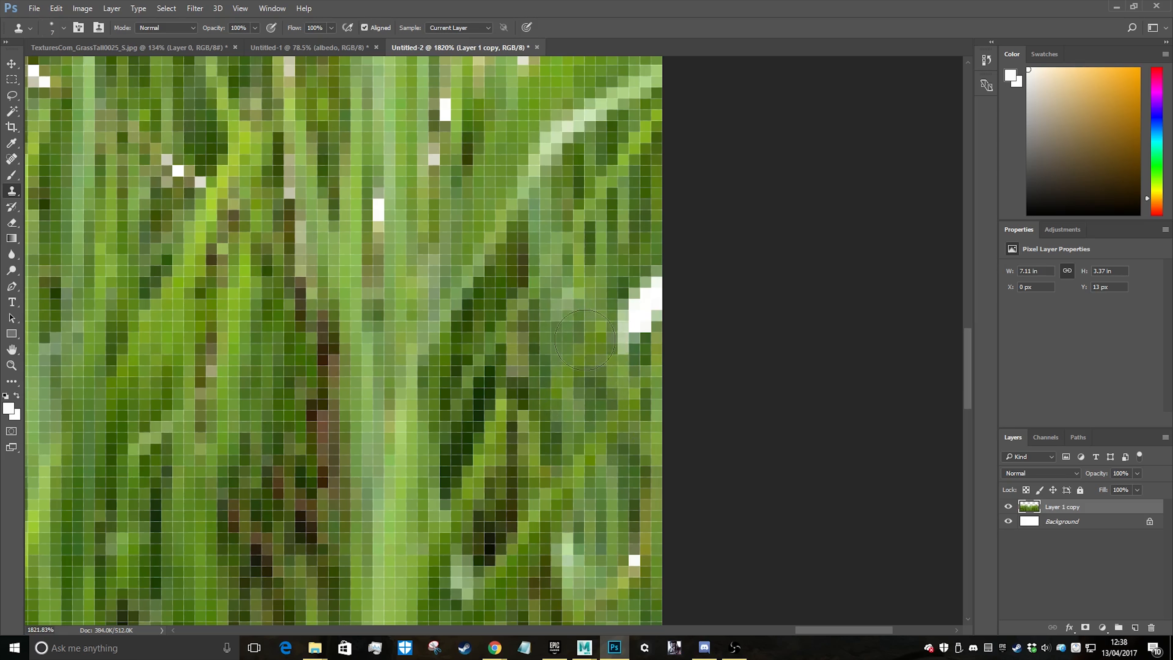
pyautogui.keyDown('alt'); pyautogui.click(647, 368); pyautogui.keyUp('alt')
pyautogui.moveTo(632, 297); pyautogui.dragTo(660, 269)
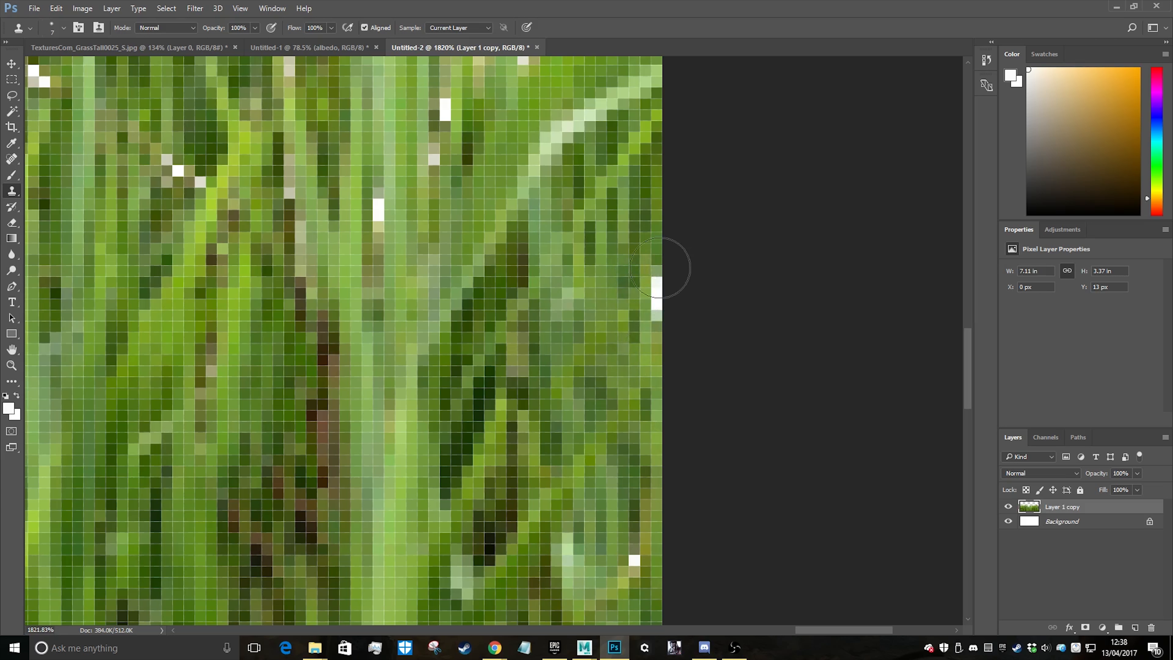
pyautogui.keyDown('alt'); pyautogui.scroll(-6, 600, 406); pyautogui.keyUp('alt')
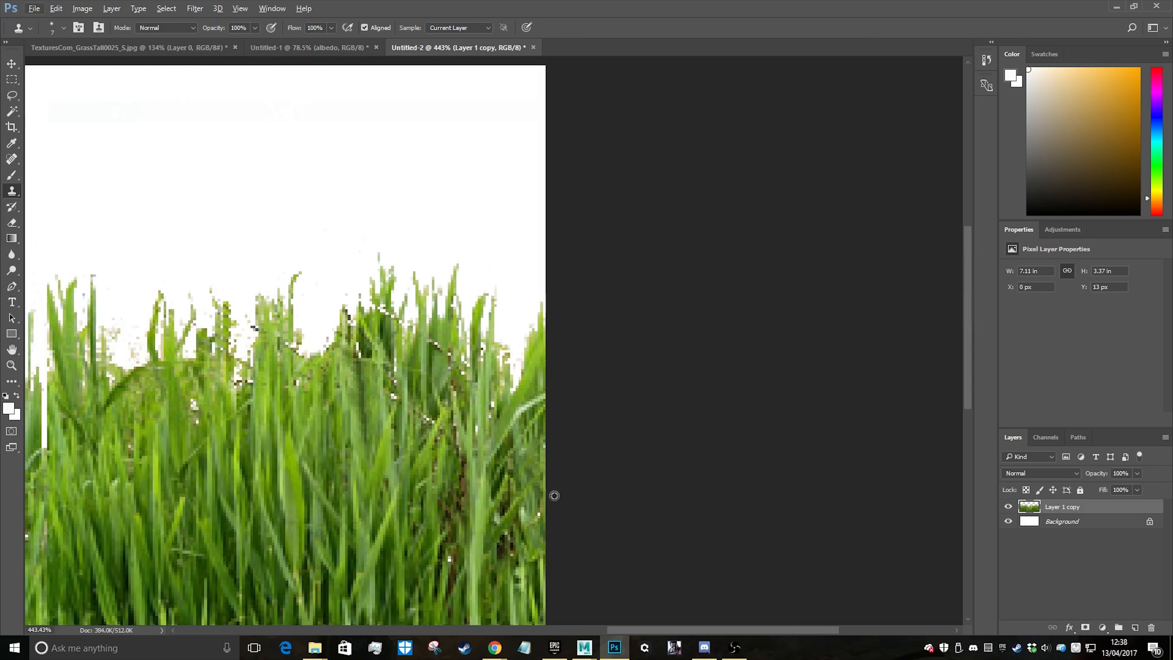
# Clone over the isolated white pixels near the right edge and beside the dark stem in the right-hand clump
pyautogui.keyDown('alt'); pyautogui.scroll(4, 571, 432); pyautogui.keyUp('alt')
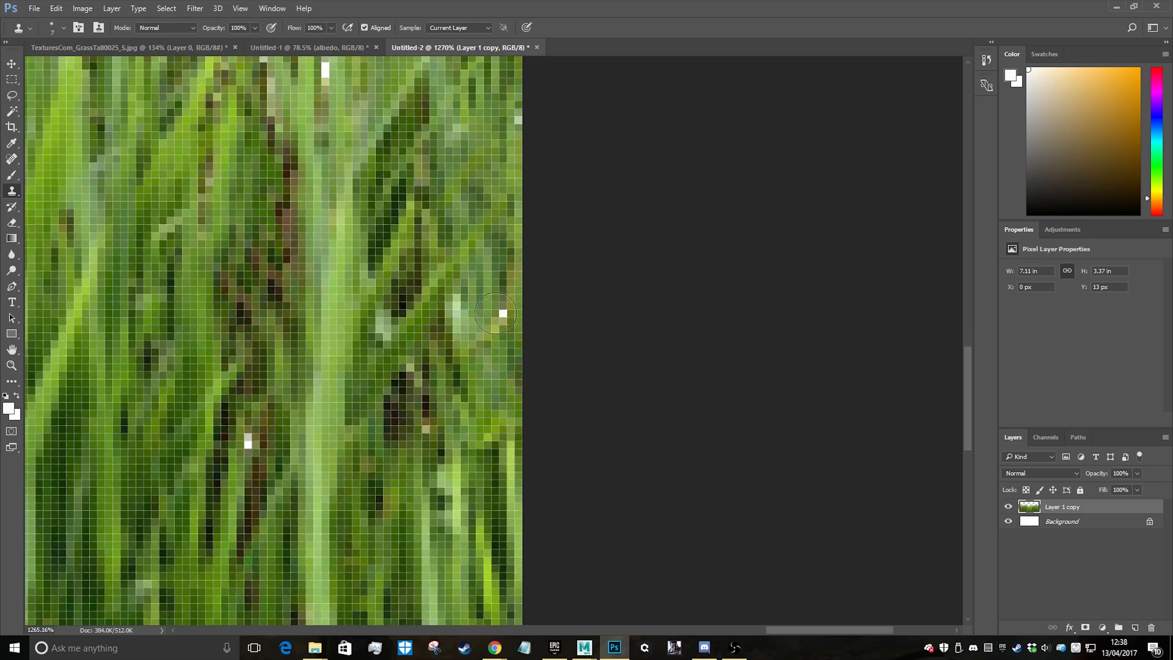
pyautogui.keyDown('alt'); pyautogui.scroll(-1, 360, 464); pyautogui.keyUp('alt')
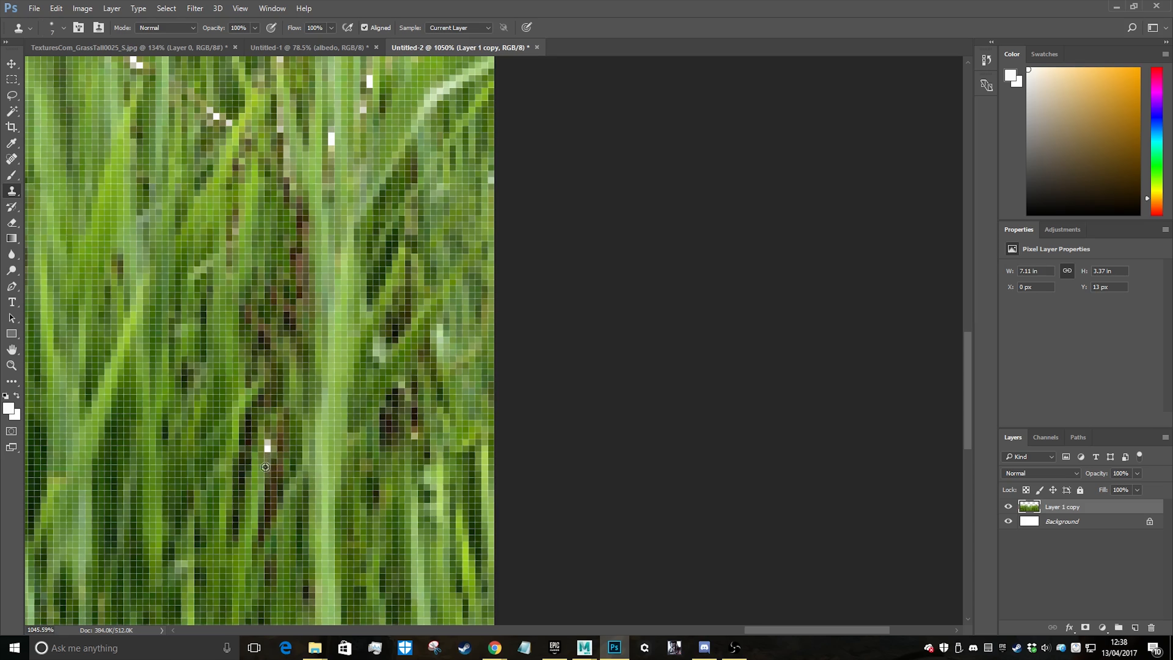
pyautogui.keyDown('alt'); pyautogui.scroll(-6, 346, 497); pyautogui.keyUp('alt')
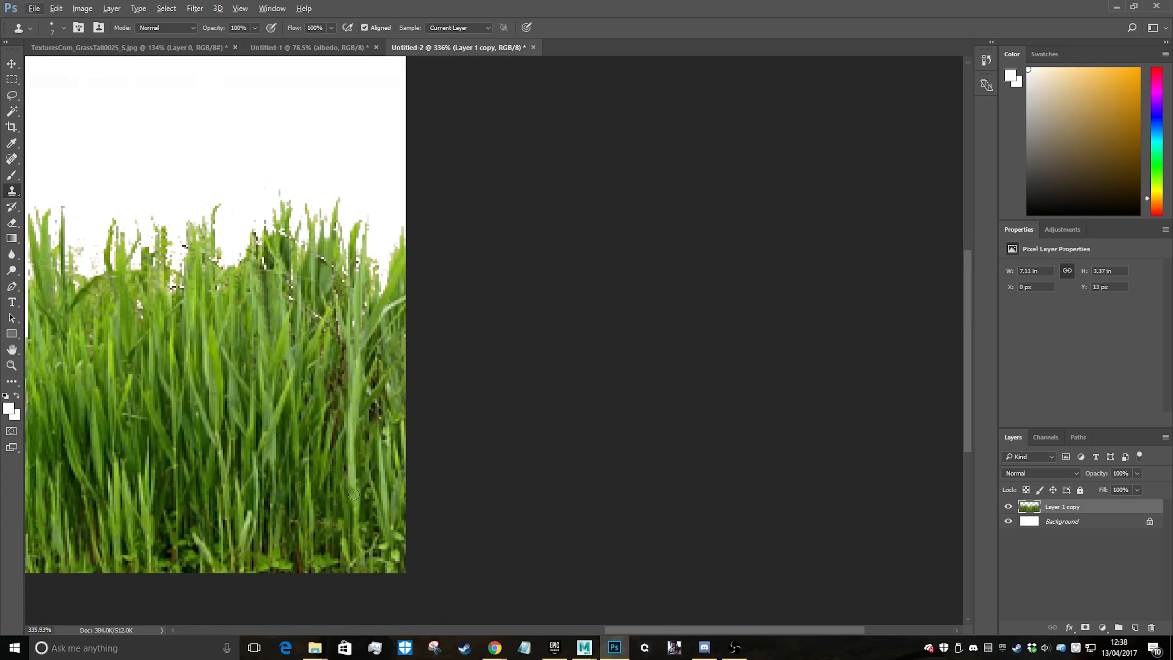
# Clone surrounding grass over the small white specks near the base of the left-hand clump
pyautogui.keyDown('alt'); pyautogui.scroll(5, 295, 442); pyautogui.keyUp('alt')
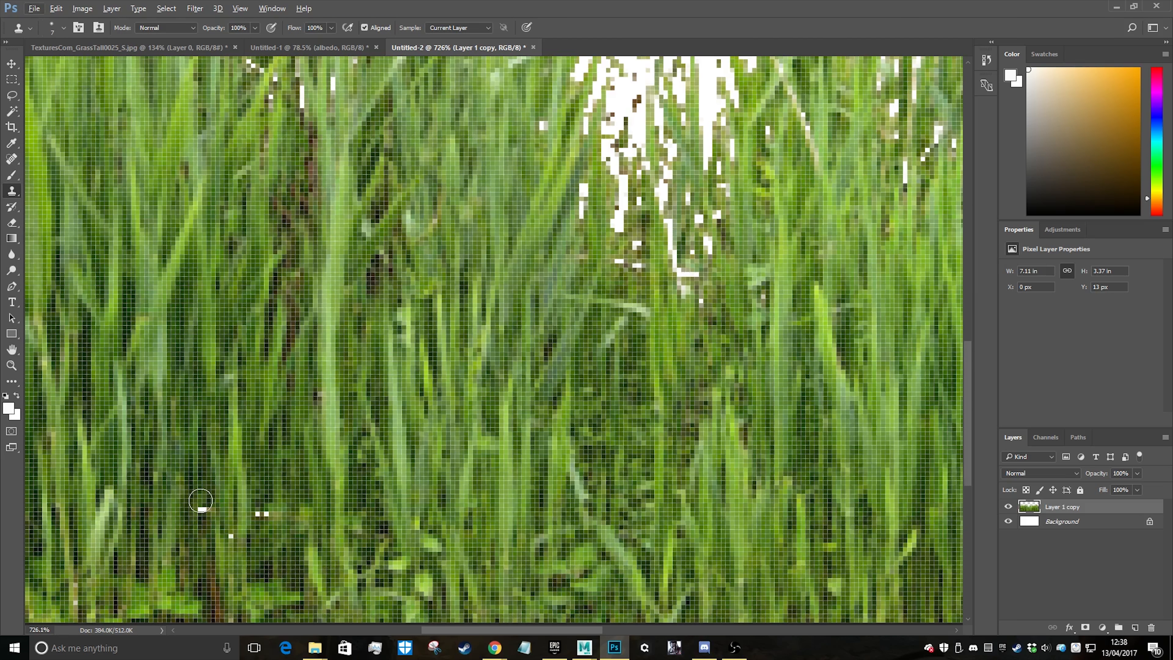
pyautogui.scroll(-1, 210, 485)
pyautogui.click(208, 465)
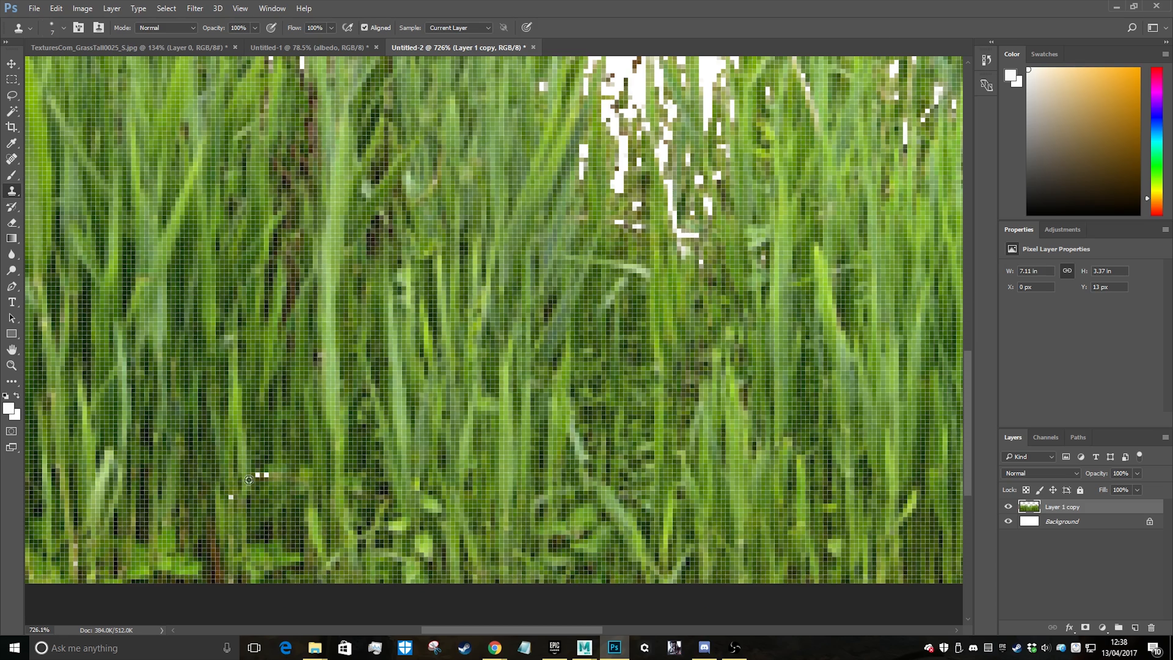
pyautogui.moveTo(255, 472); pyautogui.dragTo(264, 472)
pyautogui.keyDown('alt'); pyautogui.scroll(-3, 230, 497); pyautogui.keyUp('alt')
# Set the Brush to 6 px and paint sampled dark green over the pale speck near the base of the right-hand grass
pyautogui.press('b')
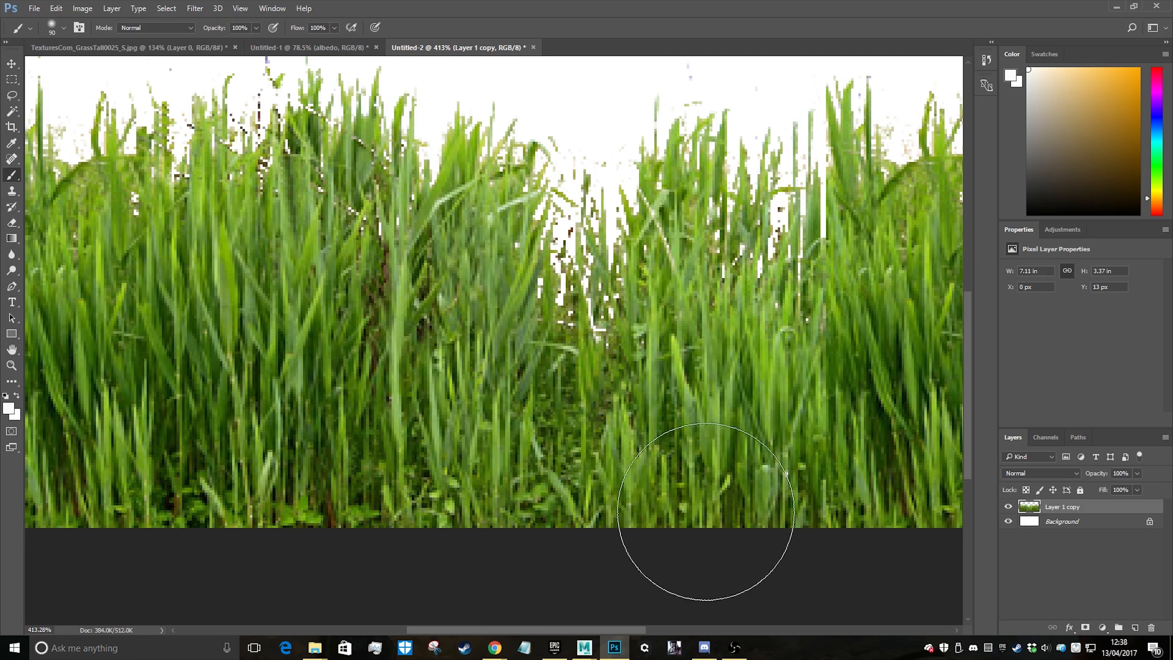
pyautogui.press('[')
pyautogui.press('[')
pyautogui.press('[')
pyautogui.press('[')
pyautogui.press('[')
pyautogui.press('[')
pyautogui.press('[')
pyautogui.press('[')
pyautogui.press('[')
pyautogui.keyDown('alt'); pyautogui.click(788, 477); pyautogui.keyUp('alt')
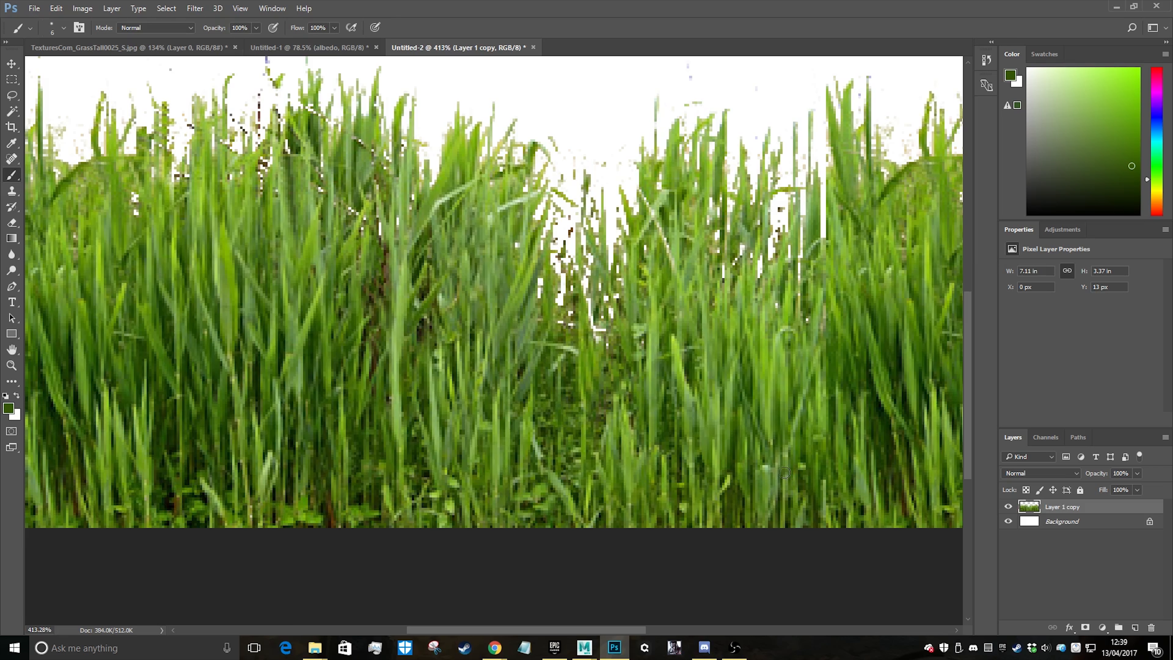
# Paint sampled mid-green over the isolated white speck beside the pale vertical blade in the right-hand clump
pyautogui.keyDown('alt'); pyautogui.scroll(-3, 805, 481); pyautogui.keyUp('alt')
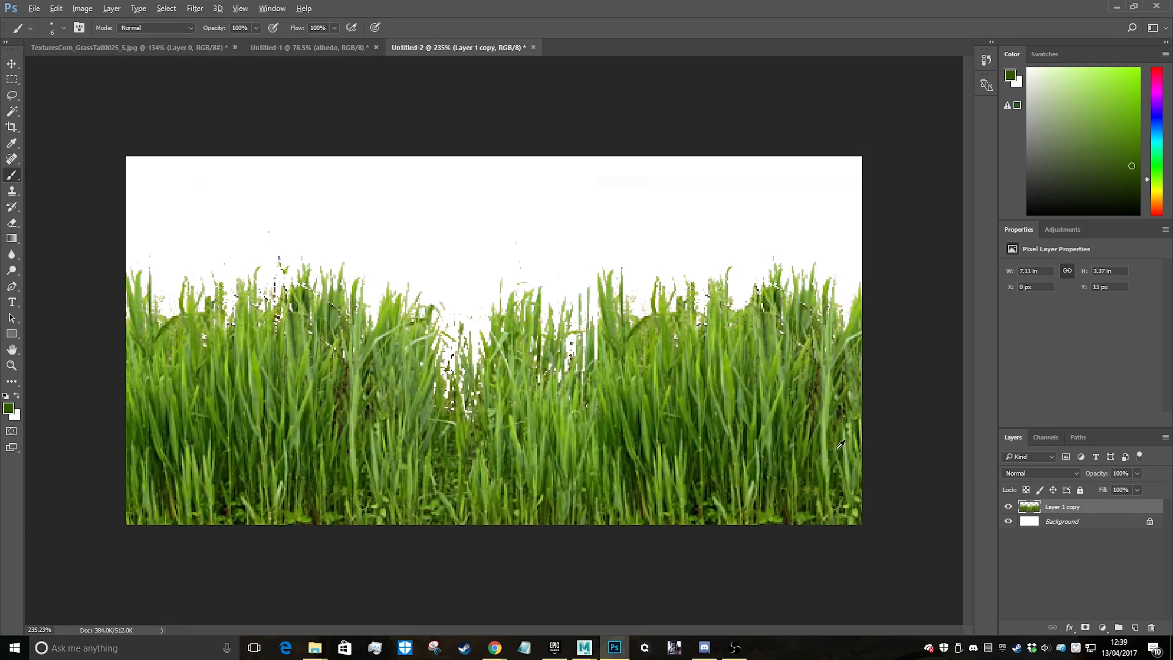
pyautogui.keyDown('alt'); pyautogui.scroll(3, 928, 392); pyautogui.keyUp('alt')
pyautogui.keyDown('alt'); pyautogui.scroll(5, 914, 341); pyautogui.keyUp('alt')
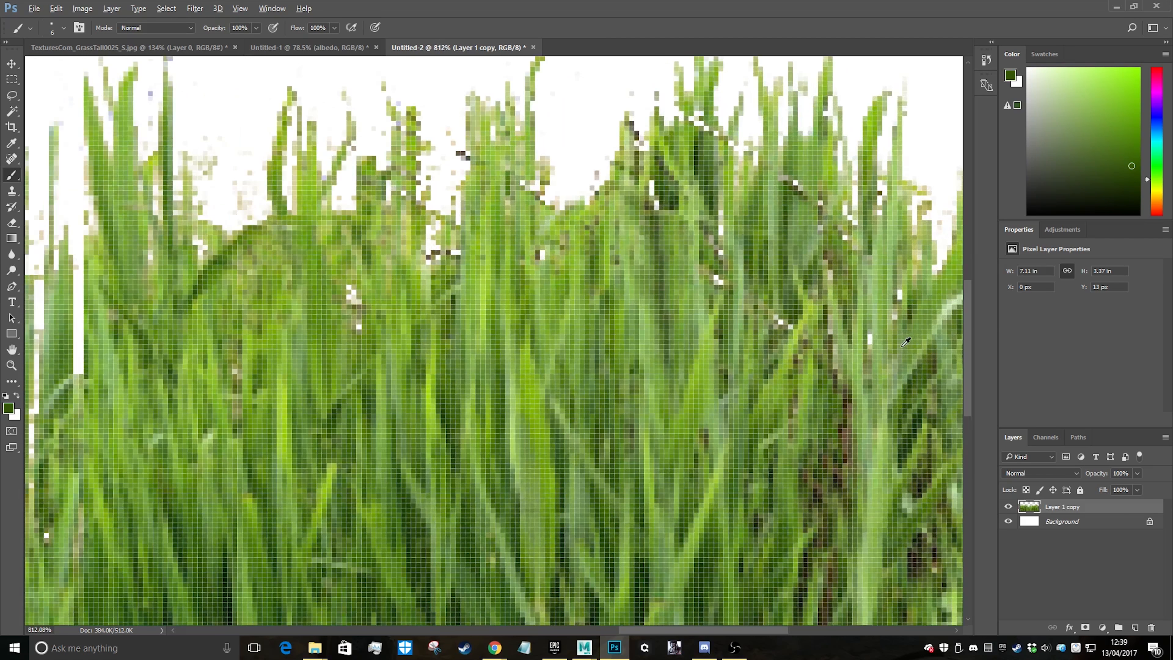
pyautogui.keyDown('alt'); pyautogui.click(870, 420); pyautogui.keyUp('alt')
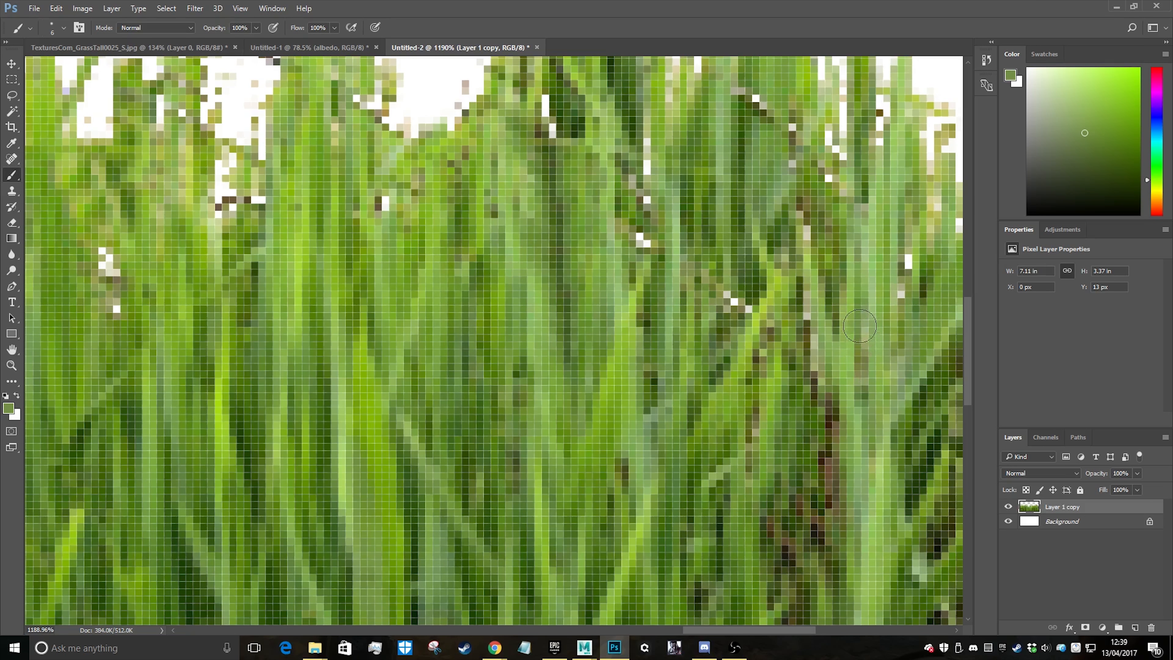
pyautogui.keyDown('alt'); pyautogui.scroll(-8, 907, 254); pyautogui.keyUp('alt')
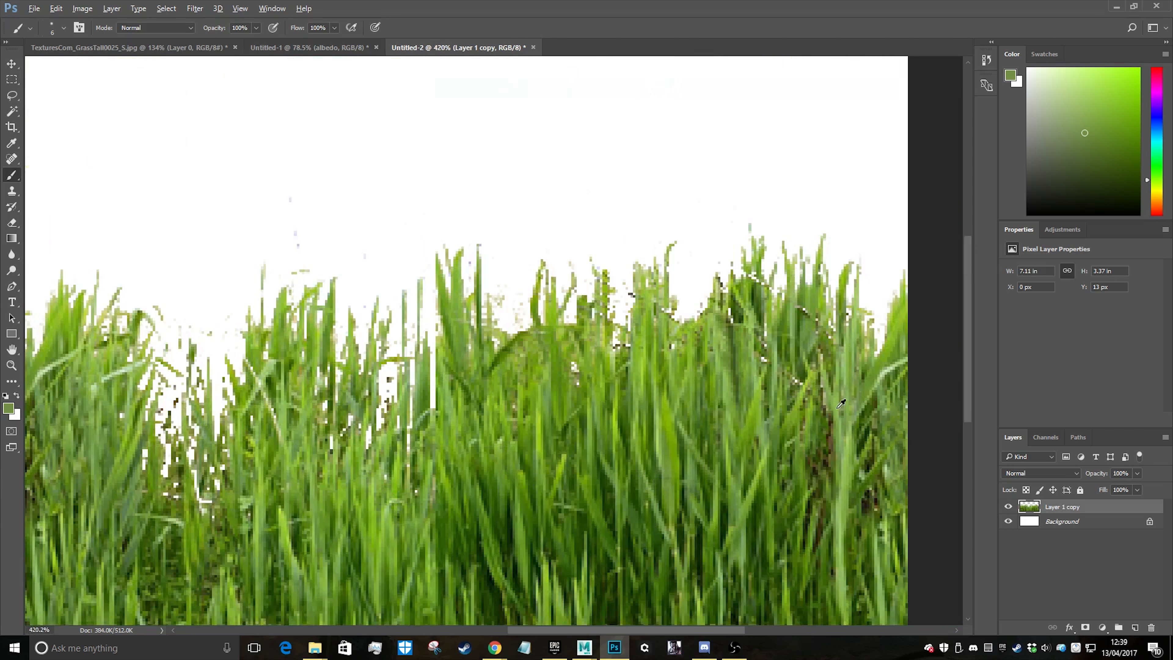
# Erase the stray dark pixels from the narrow white gap between the thin blades right of centre
pyautogui.keyDown('alt'); pyautogui.scroll(3, 588, 326); pyautogui.keyUp('alt')
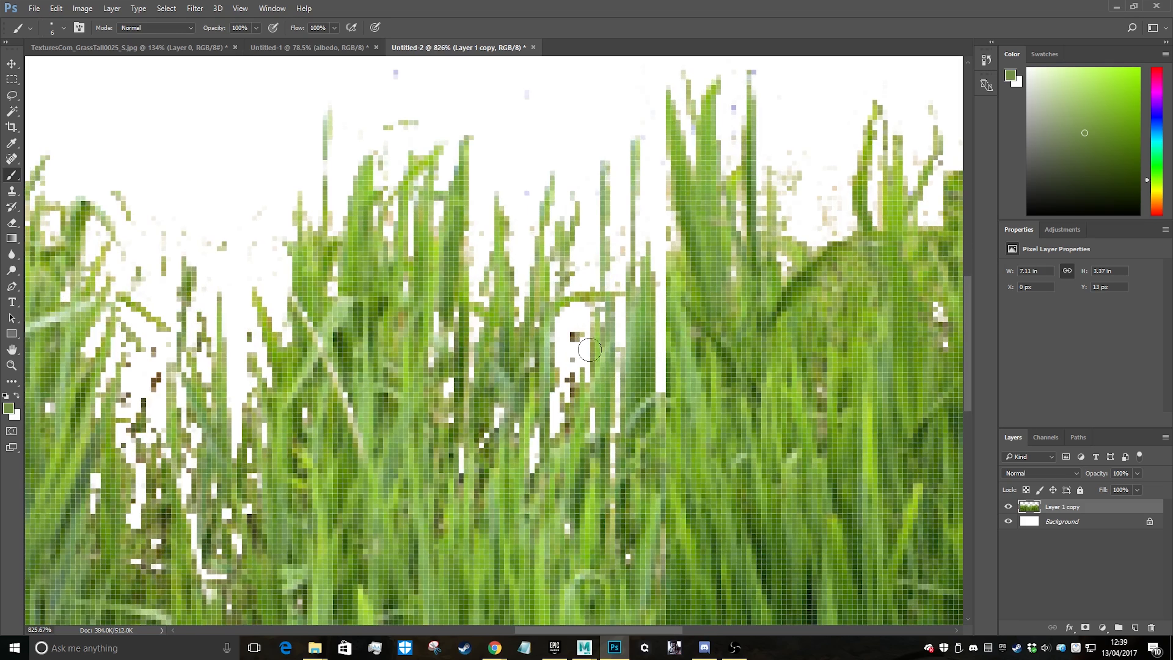
pyautogui.press('e')
pyautogui.moveTo(571, 335); pyautogui.dragTo(571, 370)
pyautogui.keyDown('alt'); pyautogui.scroll(-6, 610, 301); pyautogui.keyUp('alt')
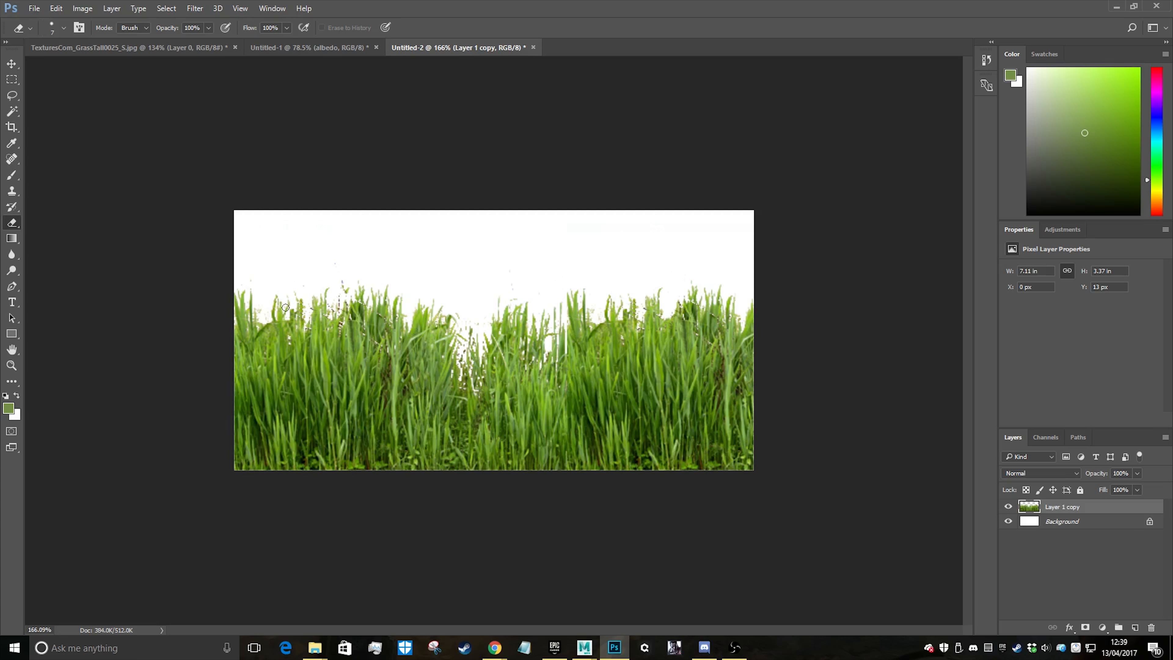
# Erase the stray pixels from the central gap between the left-hand and middle grass clumps
pyautogui.keyDown('alt'); pyautogui.scroll(6, 399, 275); pyautogui.keyUp('alt')
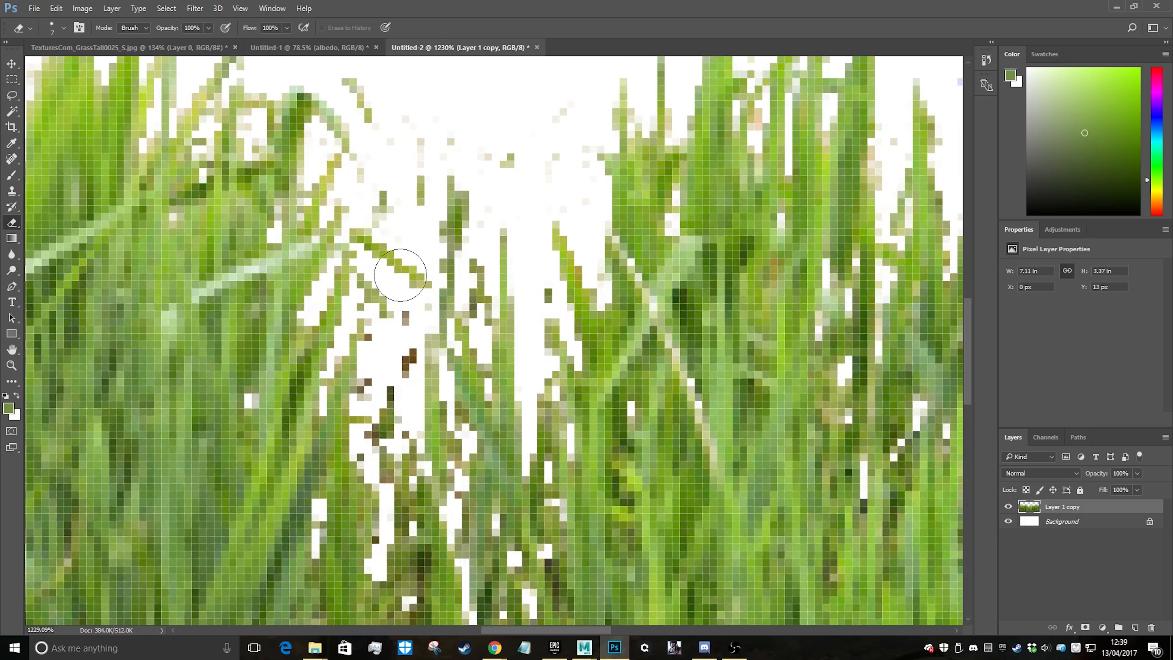
pyautogui.moveTo(399, 274)
pyautogui.mouseDown()
pyautogui.moveTo(384, 254)
pyautogui.moveTo(406, 184)
pyautogui.moveTo(403, 117)
pyautogui.moveTo(429, 105)
pyautogui.moveTo(445, 131)
pyautogui.moveTo(563, 199)
pyautogui.moveTo(537, 136)
pyautogui.moveTo(442, 213)
pyautogui.moveTo(453, 233)
pyautogui.moveTo(421, 204)
pyautogui.moveTo(393, 306)
pyautogui.moveTo(403, 364)
pyautogui.mouseUp()
pyautogui.keyDown('alt'); pyautogui.scroll(-6, 399, 324); pyautogui.keyUp('alt')
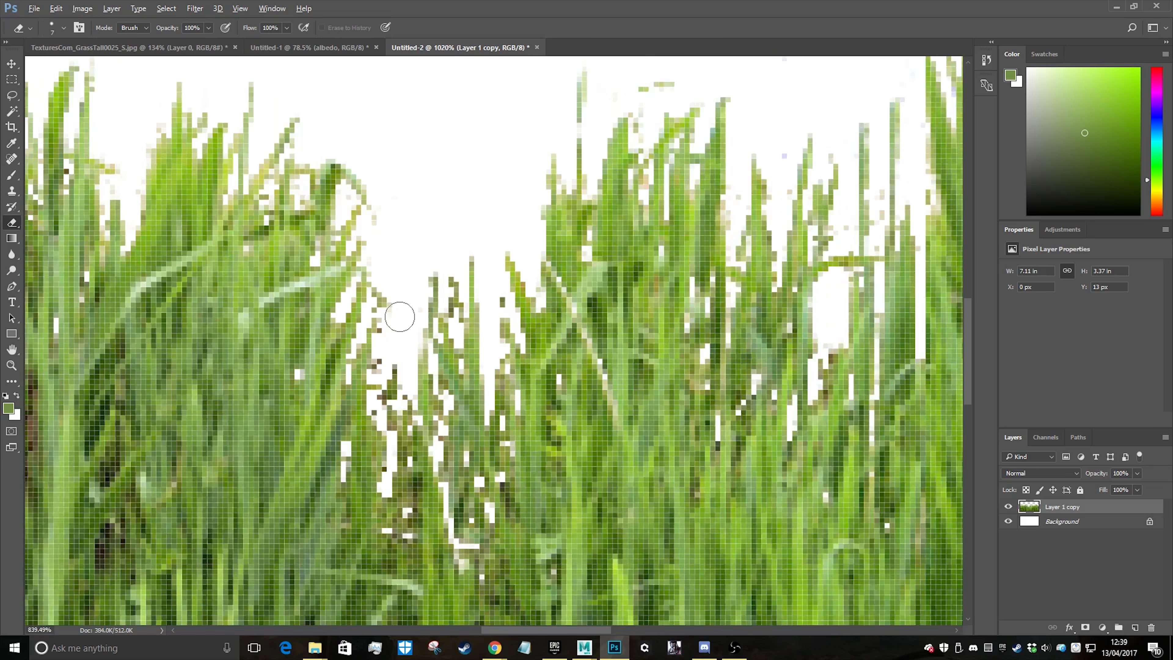
pyautogui.keyDown('alt'); pyautogui.scroll(4, 416, 356); pyautogui.keyUp('alt')
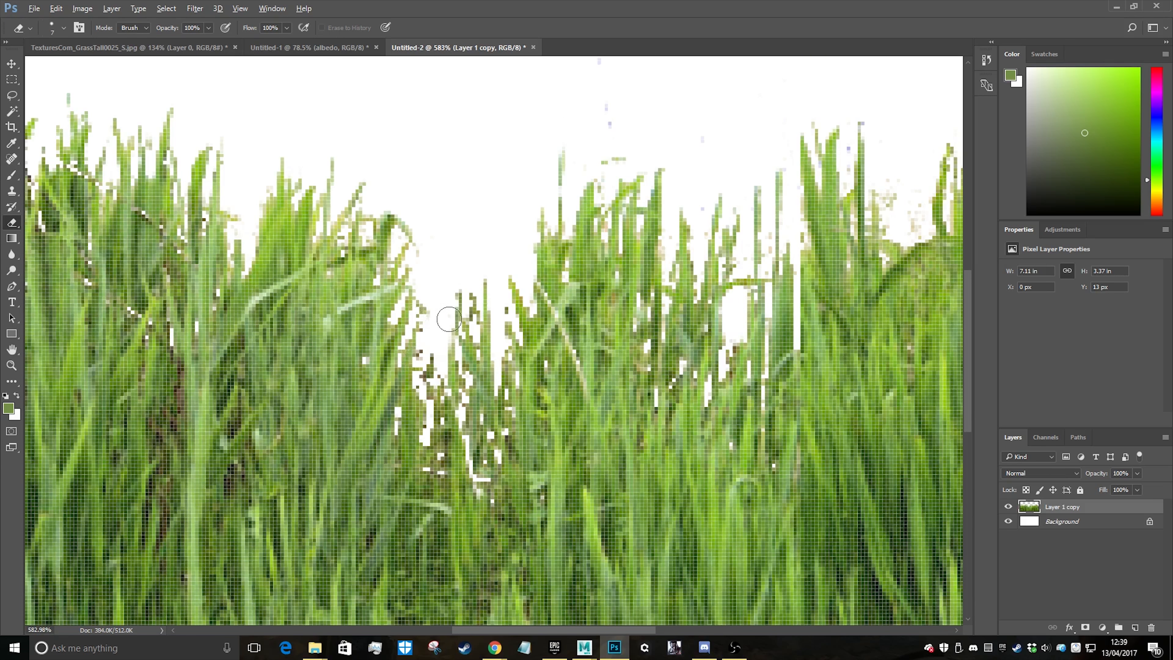
pyautogui.keyDown('alt'); pyautogui.scroll(2, 422, 369); pyautogui.keyUp('alt')
pyautogui.keyDown('alt'); pyautogui.scroll(-5, 430, 393); pyautogui.keyUp('alt')
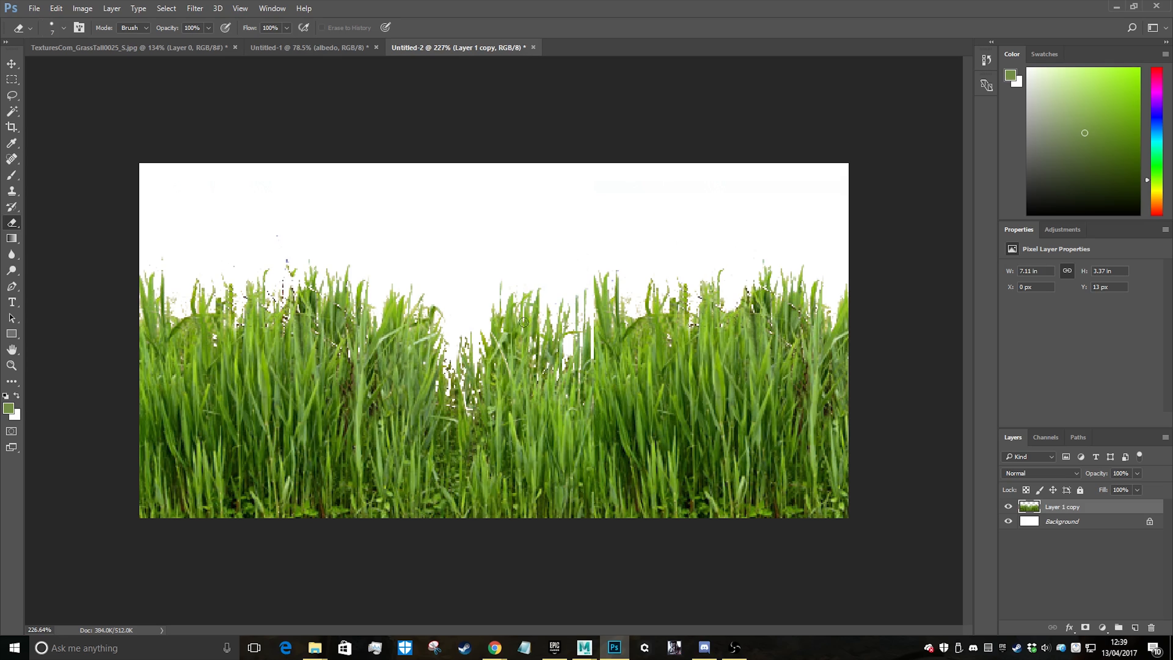
# Clone surrounding grass over the white specks along the diagonal brown stem in the left-hand clump
pyautogui.keyDown('alt'); pyautogui.scroll(5, 256, 299); pyautogui.keyUp('alt')
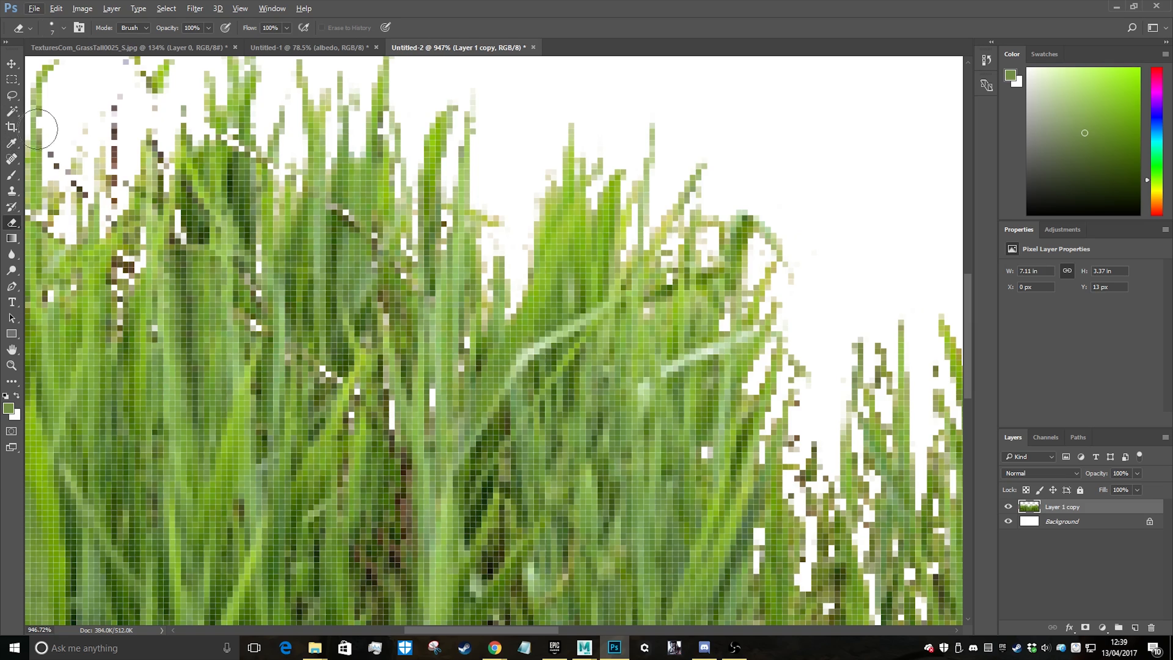
pyautogui.click(12, 191)
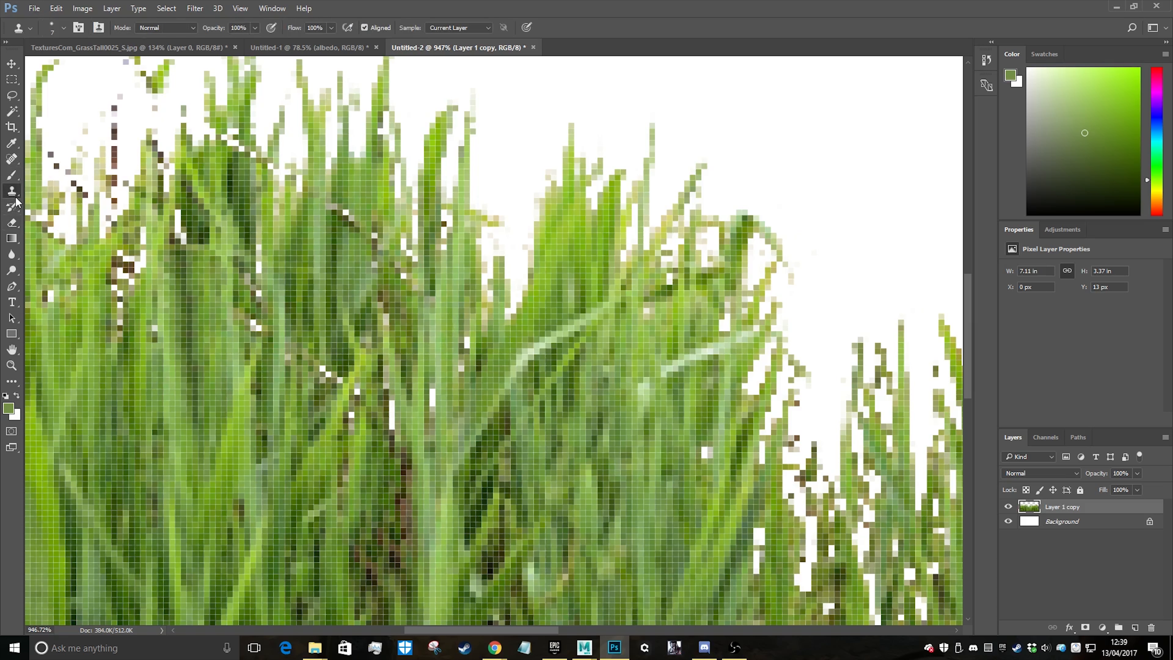
pyautogui.keyDown('alt'); pyautogui.click(306, 388); pyautogui.keyUp('alt')
pyautogui.click(331, 373)
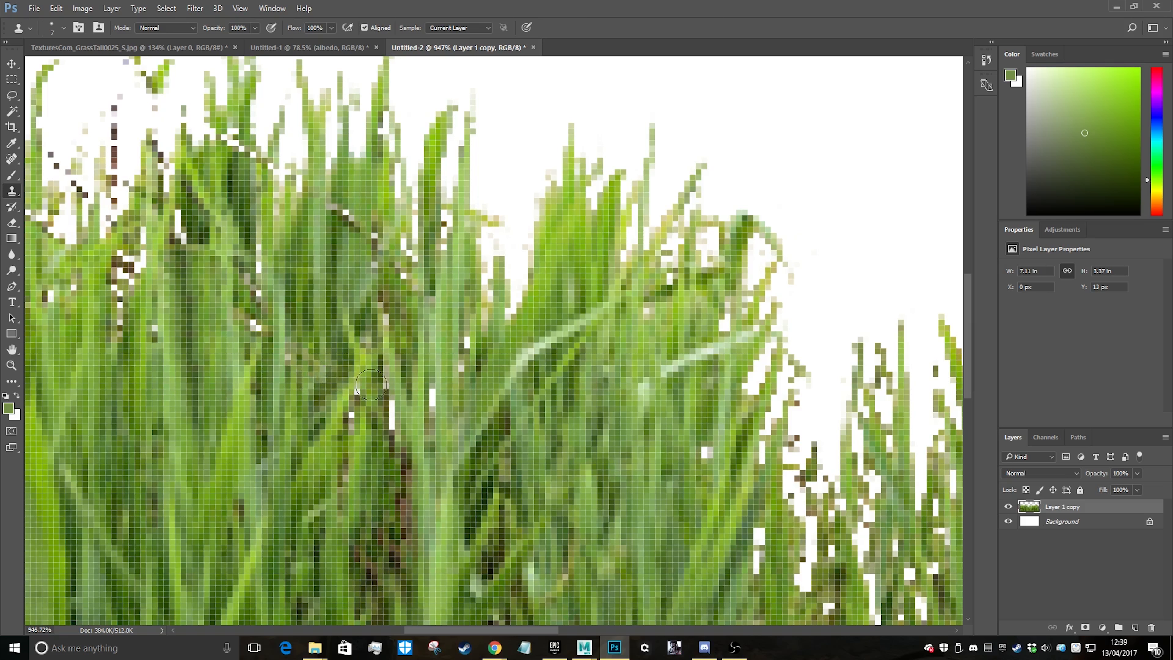
pyautogui.keyDown('alt'); pyautogui.click(374, 445); pyautogui.keyUp('alt')
pyautogui.moveTo(348, 414); pyautogui.dragTo(354, 387)
# Clone adjacent grass over the white slivers on both sides of the tall pale blade in the left-hand clump
pyautogui.keyDown('alt'); pyautogui.click(380, 450); pyautogui.keyUp('alt')
pyautogui.moveTo(395, 423)
pyautogui.mouseDown()
pyautogui.moveTo(388, 400)
pyautogui.moveTo(432, 390)
pyautogui.mouseUp()
pyautogui.click(423, 404)
pyautogui.keyDown('alt'); pyautogui.click(428, 422); pyautogui.keyUp('alt')
pyautogui.keyDown('alt'); pyautogui.click(456, 387); pyautogui.keyUp('alt')
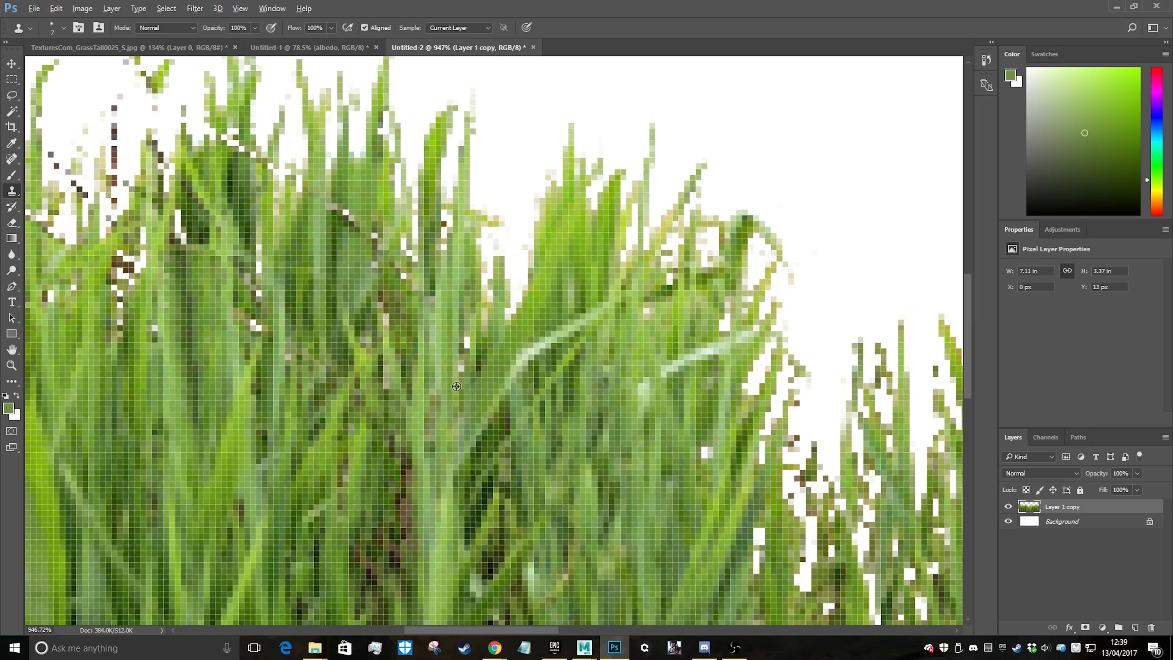
pyautogui.click(462, 372)
pyautogui.keyDown('alt'); pyautogui.click(475, 353); pyautogui.keyUp('alt')
pyautogui.click(464, 342)
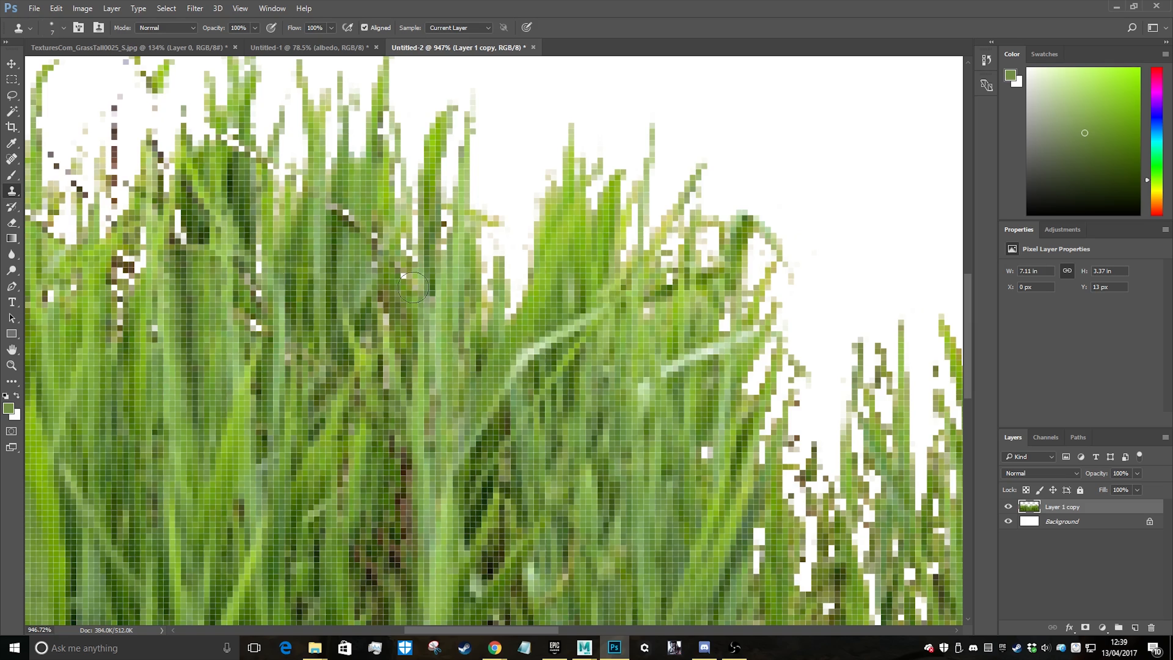
# Clone nearby green blades over the dark and white pixels at the foot of the dark stem in the left-hand clump
pyautogui.keyDown('alt'); pyautogui.click(183, 351); pyautogui.keyUp('alt')
pyautogui.moveTo(114, 331)
pyautogui.mouseDown()
pyautogui.moveTo(117, 268)
pyautogui.moveTo(141, 227)
pyautogui.mouseUp()
pyautogui.keyDown('alt'); pyautogui.click(177, 324); pyautogui.keyUp('alt')
pyautogui.click(157, 334)
pyautogui.keyDown('alt'); pyautogui.scroll(-8, 415, 438); pyautogui.keyUp('alt')
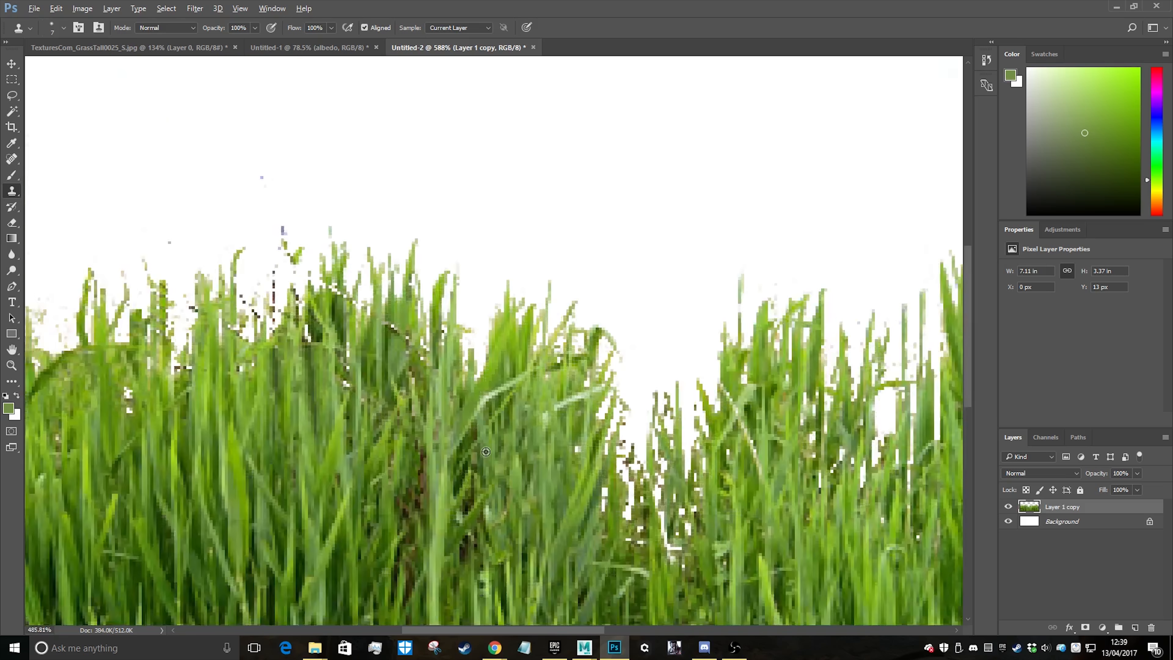
pyautogui.keyDown('alt'); pyautogui.scroll(-2, 566, 469); pyautogui.keyUp('alt')
# Erase the floating specks, the dark stem remnants and the stray pixels above and between the left-hand clump's blade tips
pyautogui.keyDown('alt'); pyautogui.scroll(3, 412, 344); pyautogui.keyUp('alt')
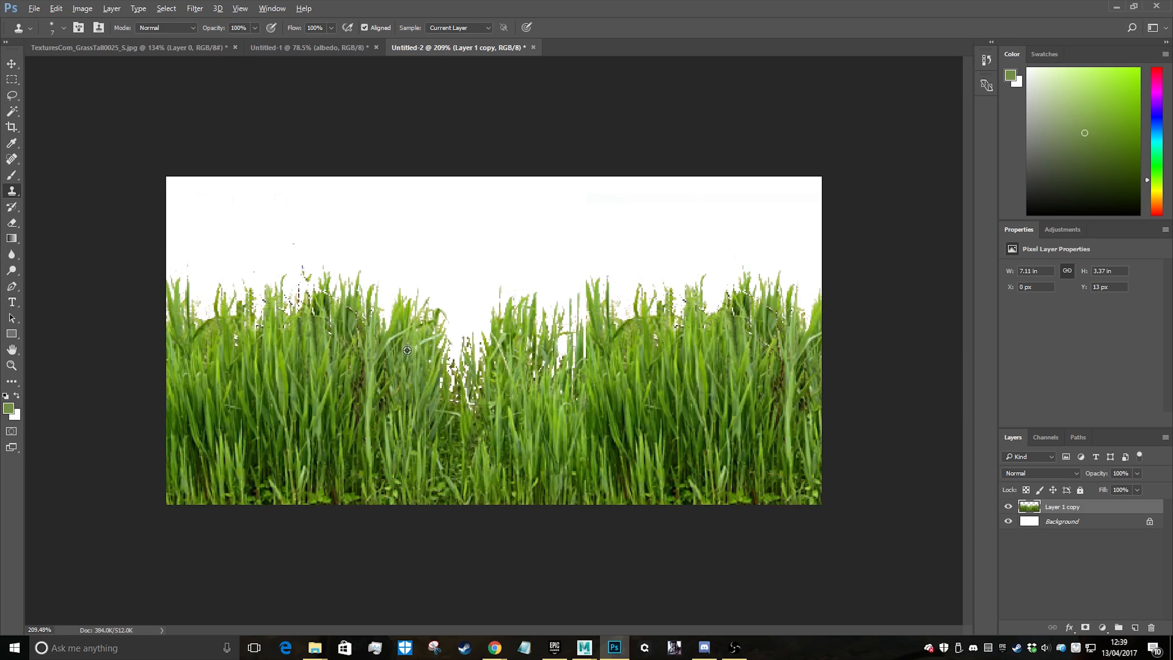
pyautogui.keyDown('alt'); pyautogui.scroll(8, 407, 351); pyautogui.keyUp('alt')
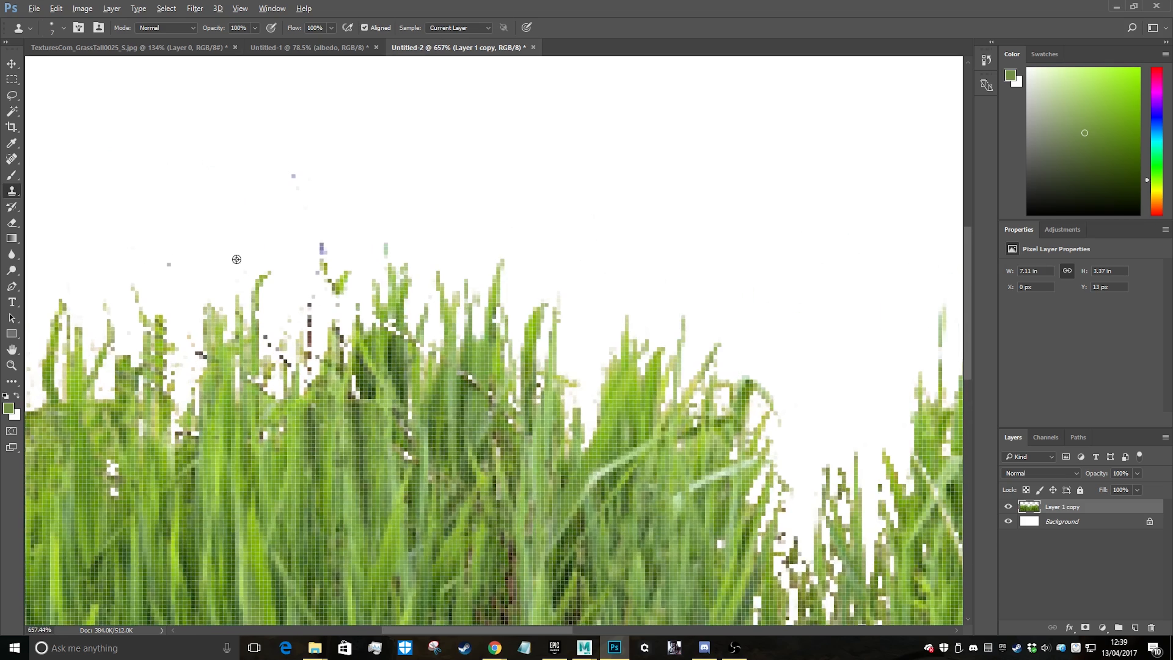
pyautogui.press('e')
pyautogui.hotkey('alt', 'e')
pyautogui.press('Escape')
pyautogui.moveTo(387, 236)
pyautogui.mouseDown()
pyautogui.moveTo(427, 283)
pyautogui.moveTo(466, 225)
pyautogui.moveTo(482, 169)
pyautogui.moveTo(337, 256)
pyautogui.moveTo(355, 415)
pyautogui.moveTo(326, 425)
pyautogui.moveTo(187, 297)
pyautogui.moveTo(105, 275)
pyautogui.moveTo(87, 333)
pyautogui.mouseUp()
pyautogui.keyDown('alt'); pyautogui.scroll(-6, 309, 369); pyautogui.keyUp('alt')
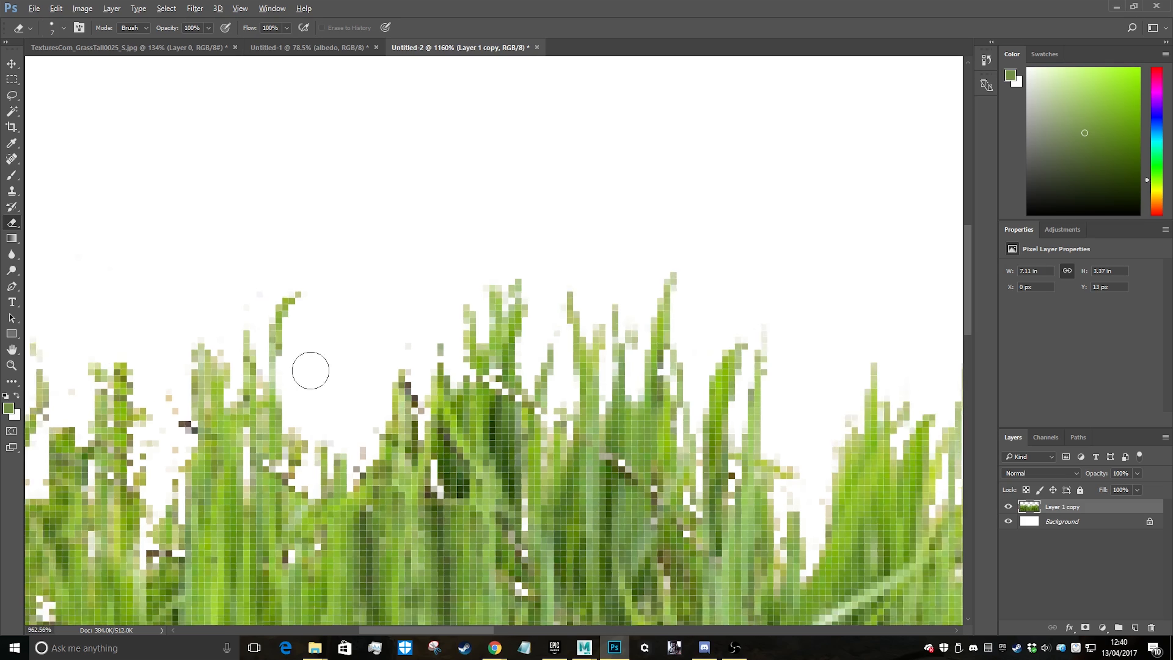
pyautogui.keyDown('alt'); pyautogui.scroll(6, 230, 389); pyautogui.keyUp('alt')
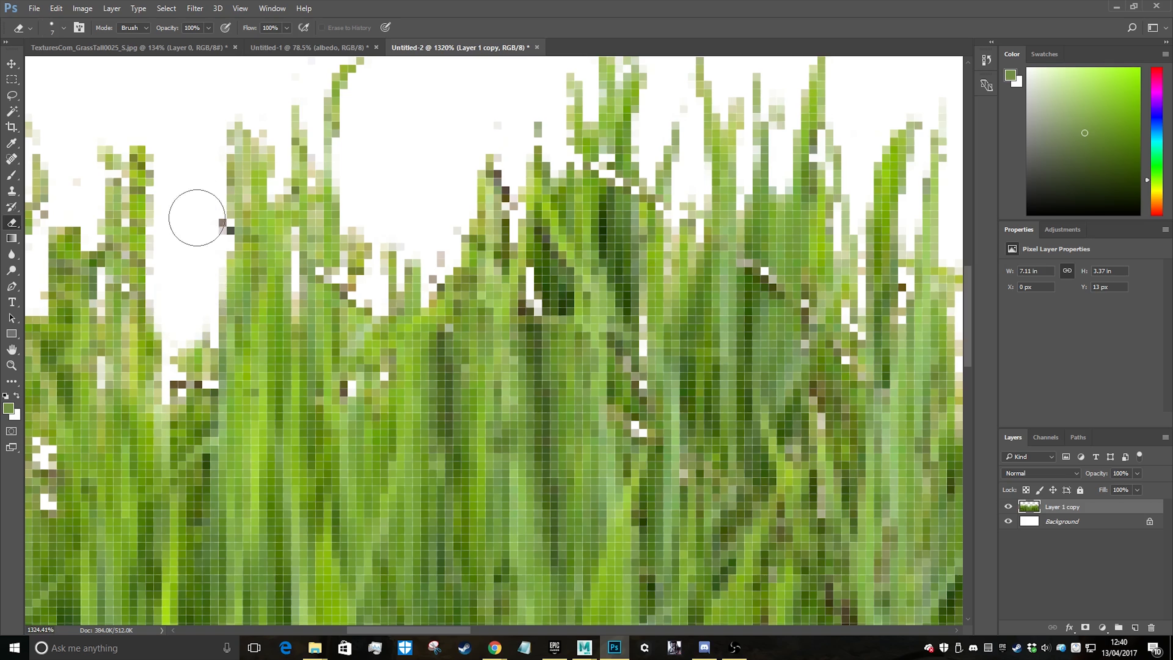
pyautogui.keyDown('alt'); pyautogui.scroll(-3, 466, 369); pyautogui.keyUp('alt')
pyautogui.keyDown('alt'); pyautogui.scroll(-5, 465, 369); pyautogui.keyUp('alt')
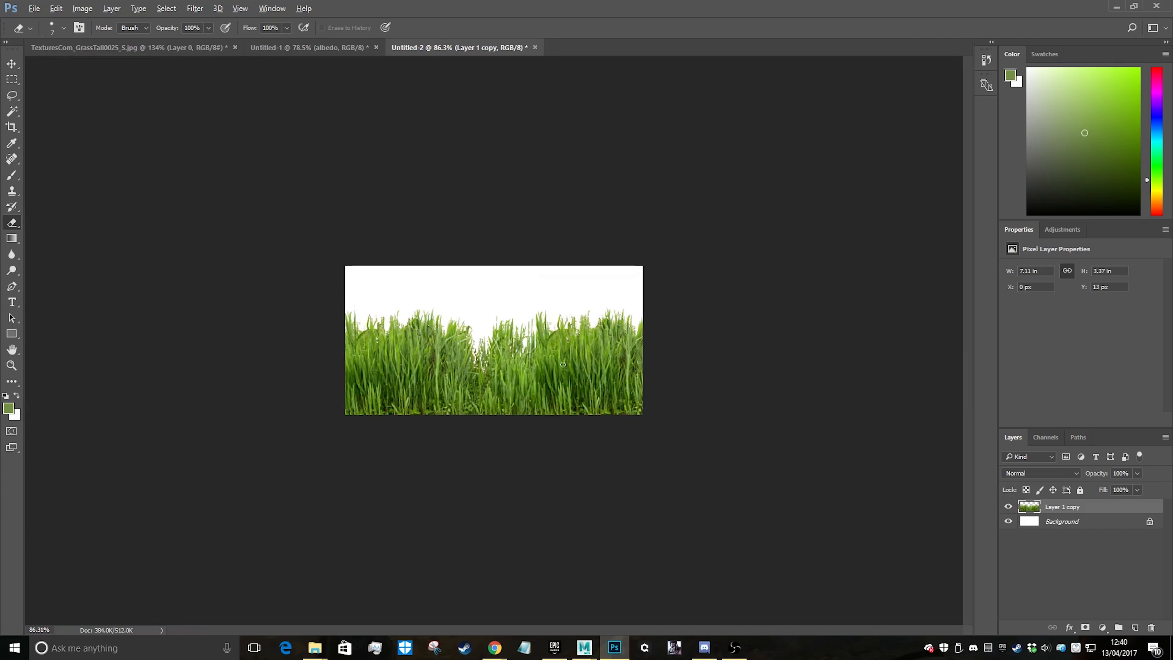
pyautogui.keyDown('alt'); pyautogui.scroll(1, 550, 180); pyautogui.keyUp('alt')
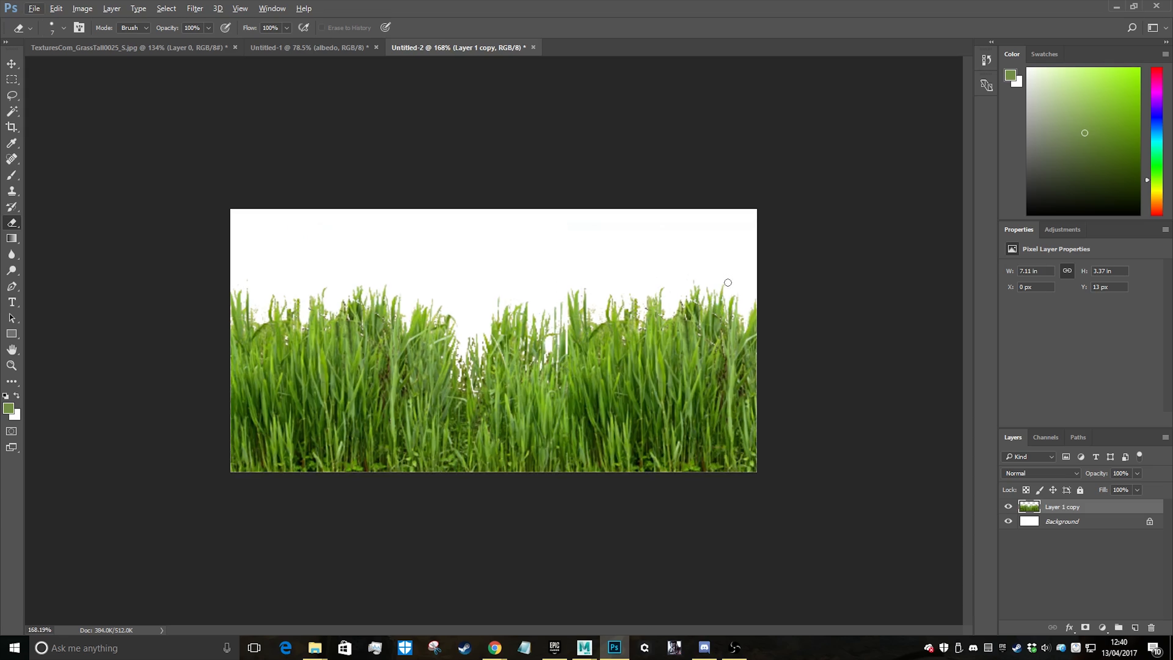
# Unlock the white Background layer so it becomes an ordinary editable layer
pyautogui.click(1150, 521)
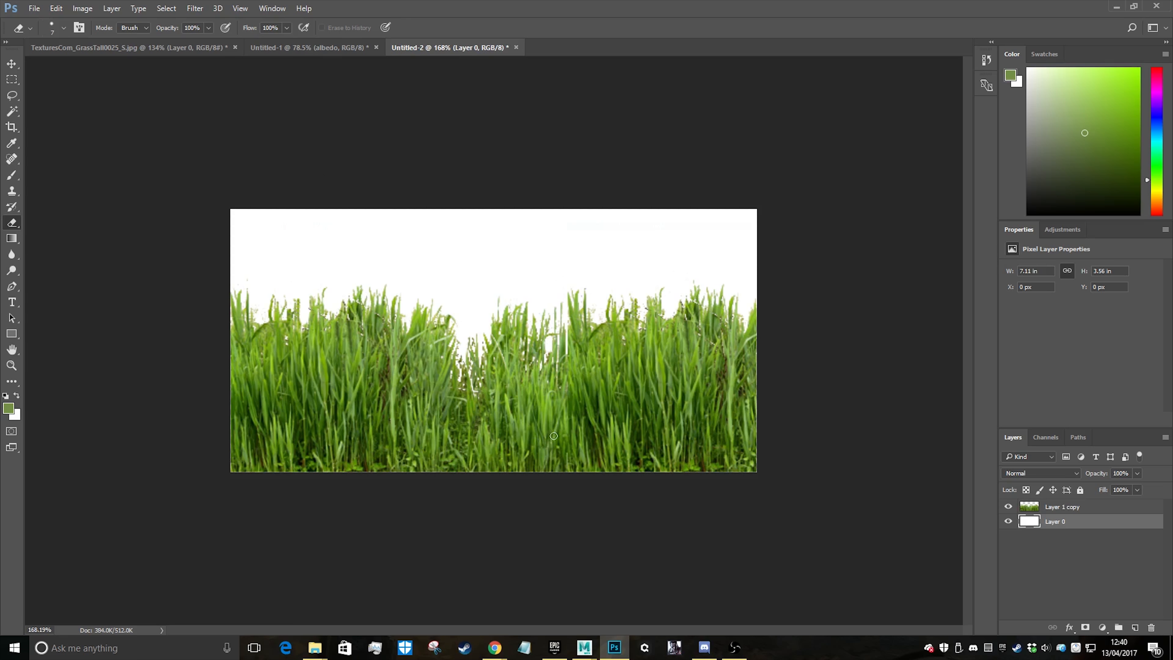
pyautogui.hotkey('ctrl', '0')
pyautogui.press('b')
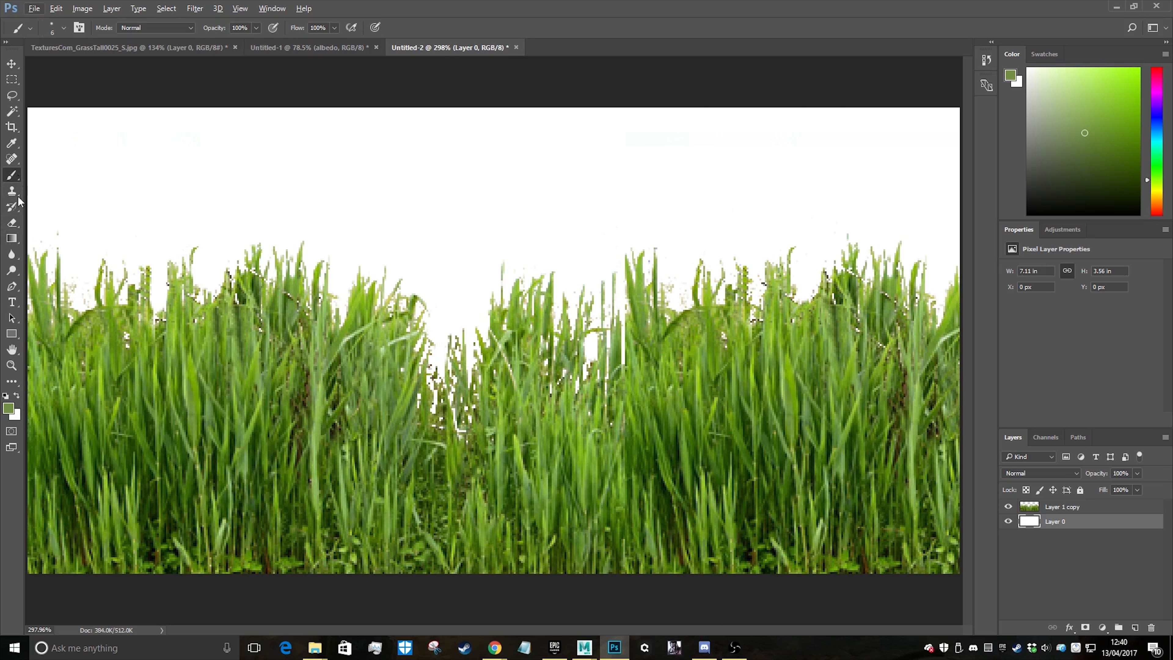
# Sample the light green 7aa238 from a grass blade as the foreground colour and fill Layer 0 with it
pyautogui.click(11, 238)
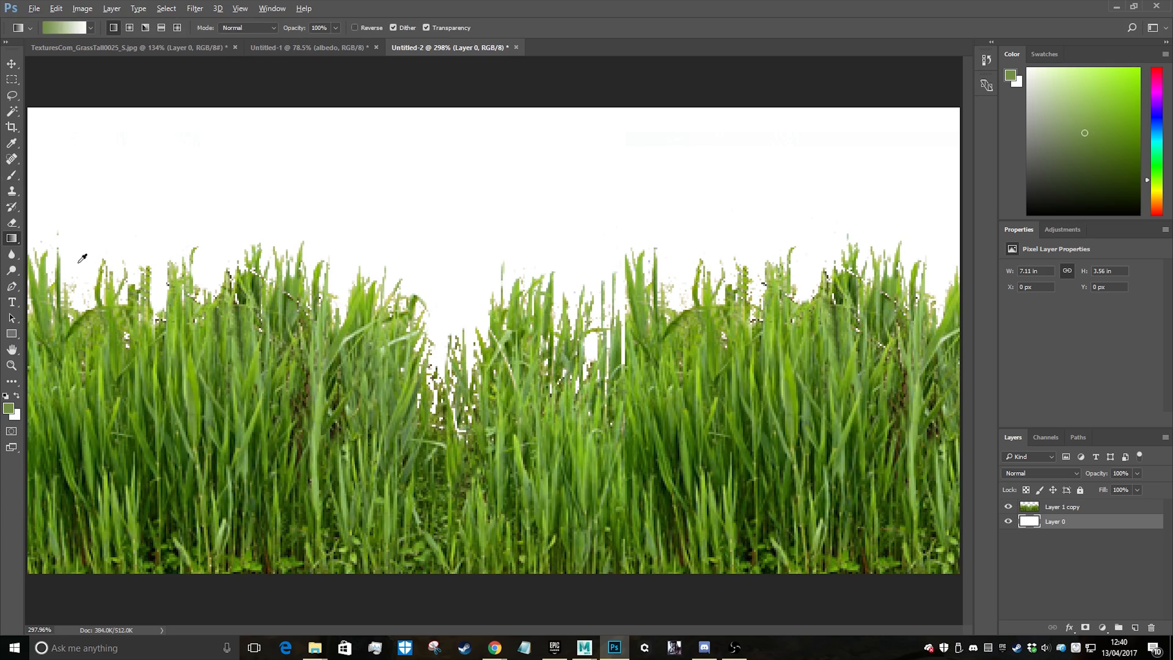
pyautogui.rightClick(12, 239)
pyautogui.click(55, 251)
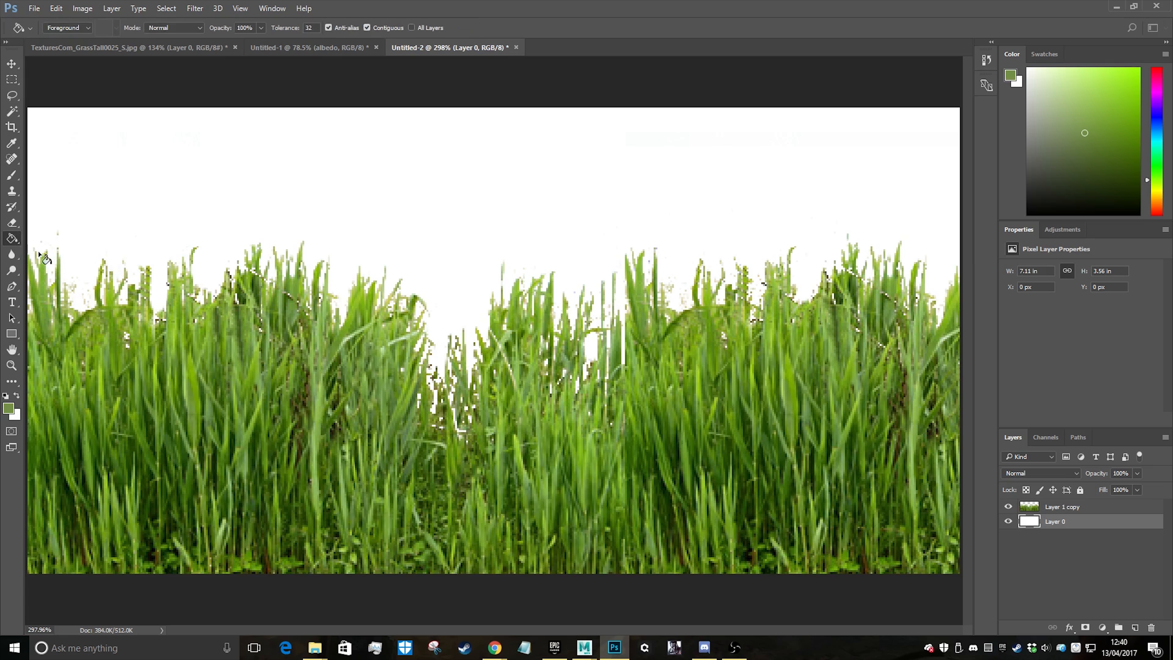
pyautogui.rightClick(11, 239)
pyautogui.click(44, 253)
pyautogui.keyDown('alt'); pyautogui.moveTo(644, 262); pyautogui.dragTo(639, 298); pyautogui.keyUp('alt')
pyautogui.click(6, 408)
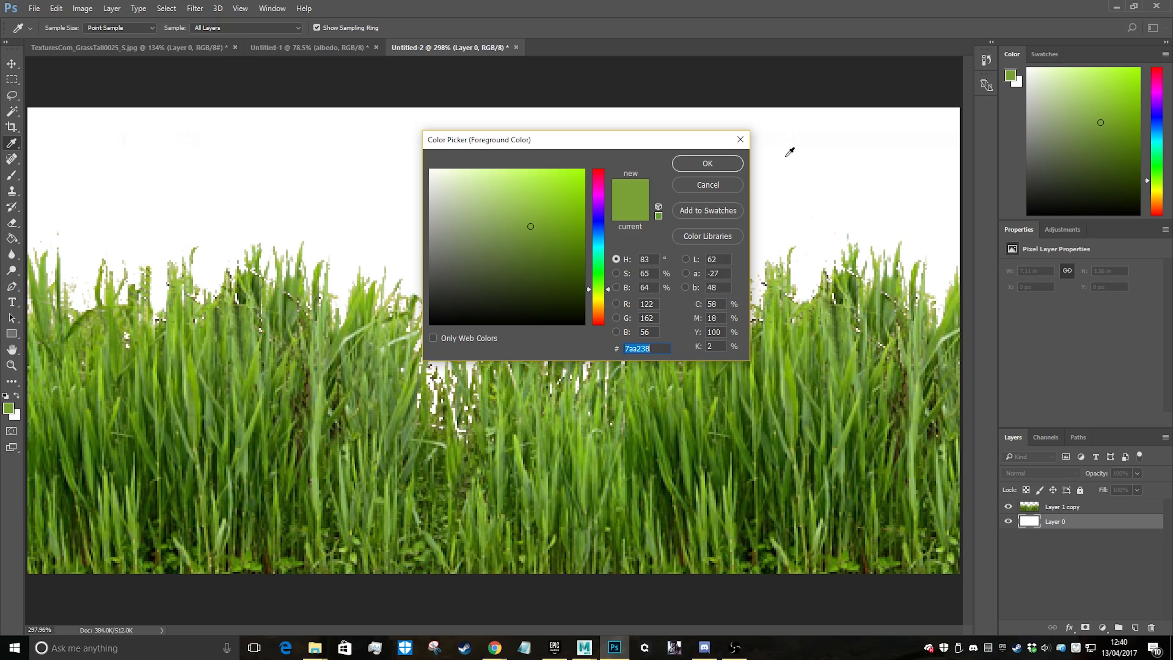
pyautogui.click(707, 163)
pyautogui.press('g')
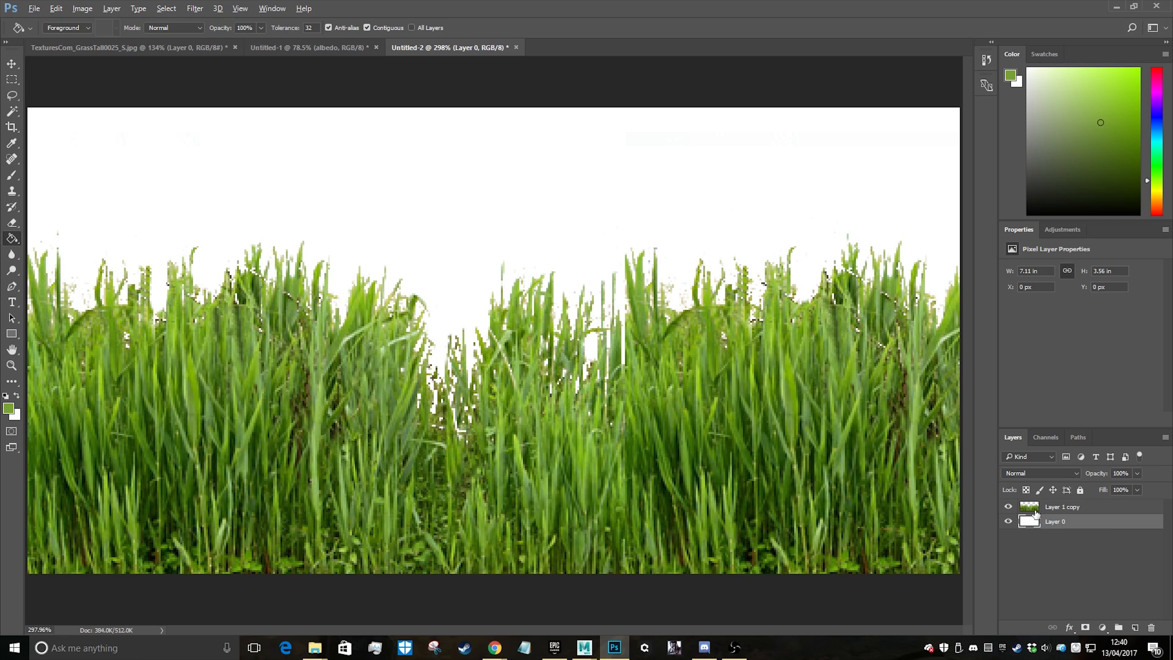
pyautogui.hotkey('alt', 'BackSpace')
pyautogui.keyDown('alt'); pyautogui.scroll(-6, 513, 307); pyautogui.keyUp('alt')
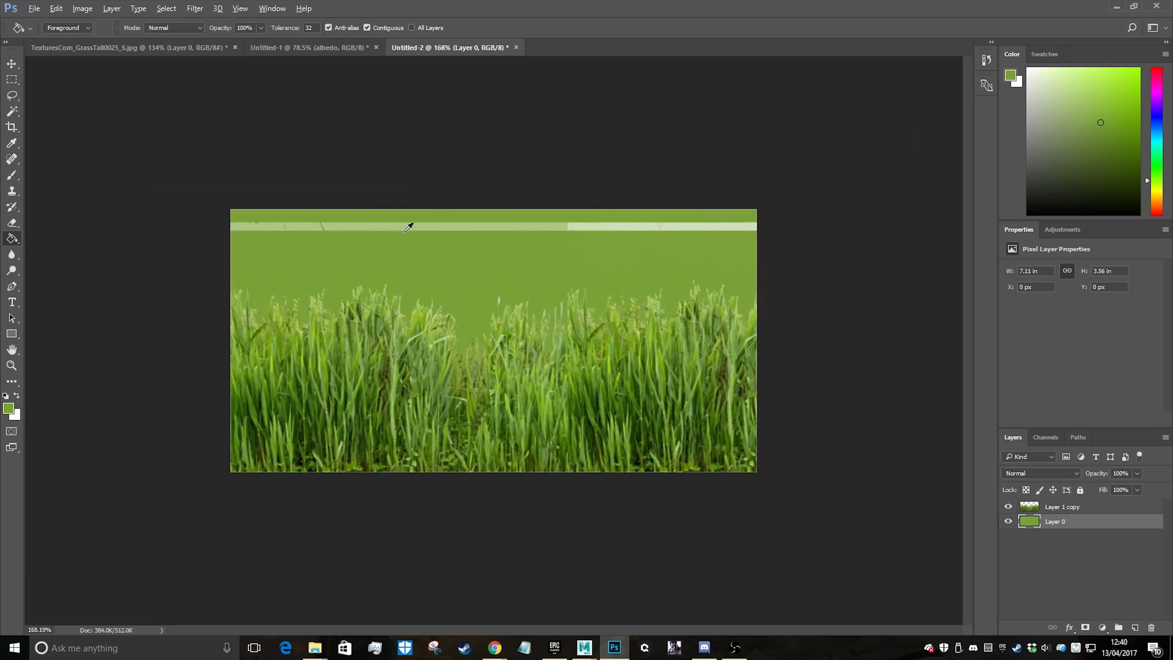
# Delete the pale leftover strip across the top of Layer 1 copy using a full-width rectangular selection, and deselect
pyautogui.keyDown('alt'); pyautogui.scroll(3, 466, 300); pyautogui.keyUp('alt')
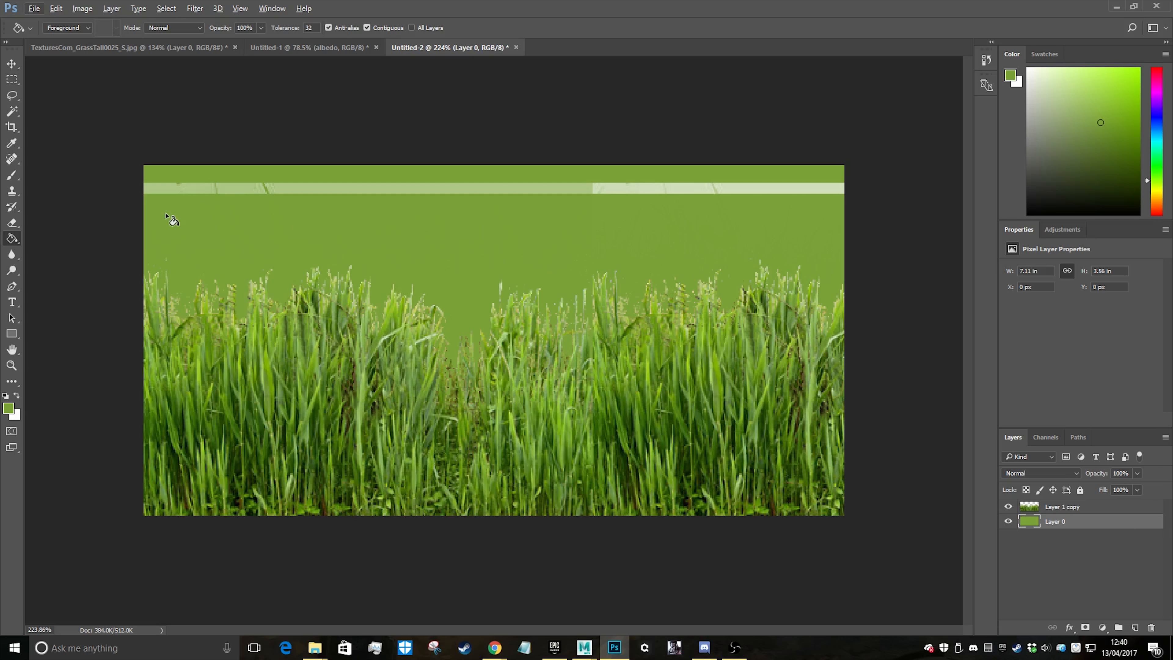
pyautogui.click(12, 79)
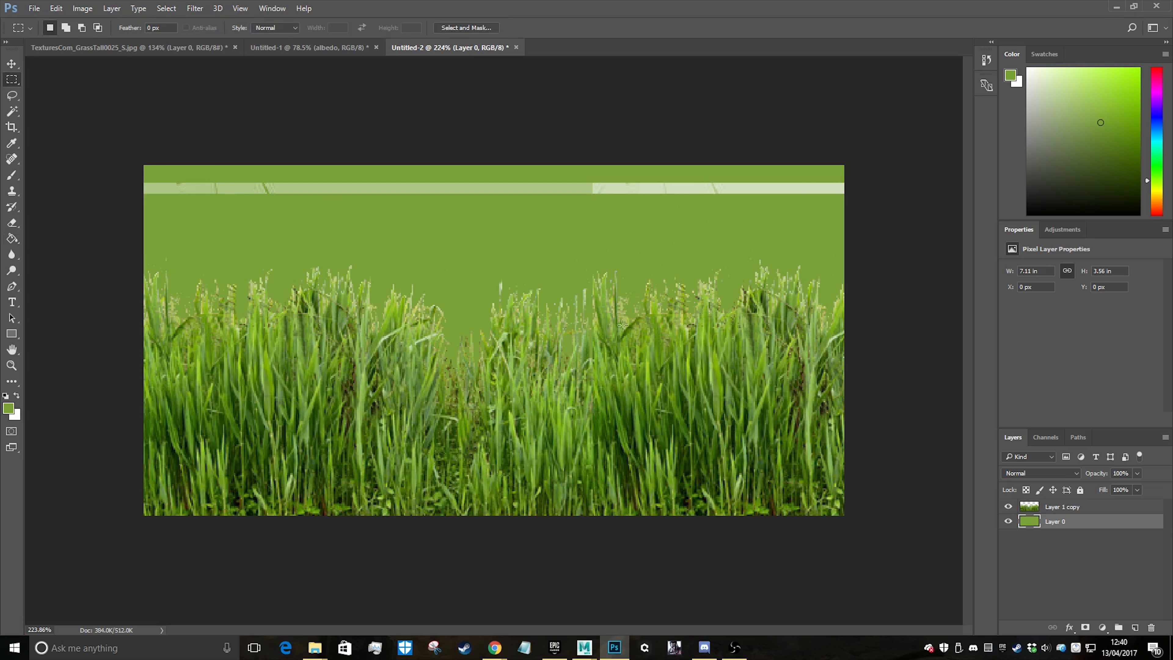
pyautogui.click(1084, 509)
pyautogui.moveTo(54, 138); pyautogui.dragTo(979, 222)
pyautogui.press('Delete')
pyautogui.press('s')
pyautogui.hotkey('ctrl', 'd')
pyautogui.keyDown('alt'); pyautogui.scroll(-4, 321, 267); pyautogui.keyUp('alt')
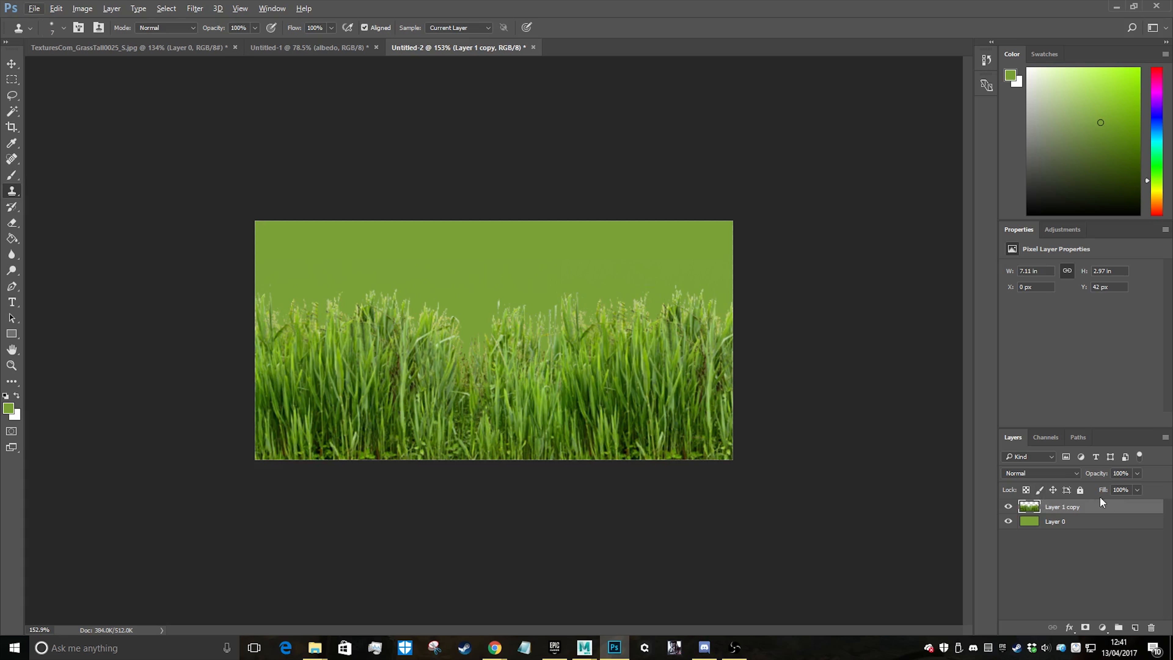
# Add a Brightness/Contrast adjustment clipped to Layer 1 copy, with Brightness -10 and Contrast -16
pyautogui.click(1102, 627)
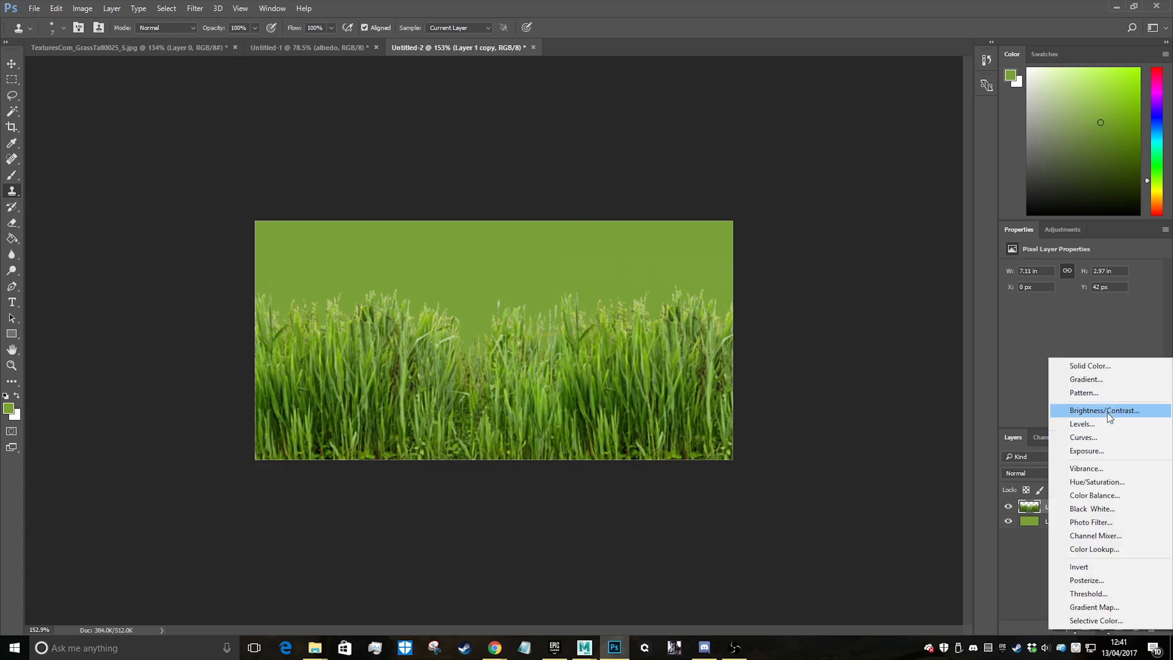
pyautogui.click(1107, 412)
pyautogui.keyDown('alt'); pyautogui.click(1035, 508); pyautogui.keyUp('alt')
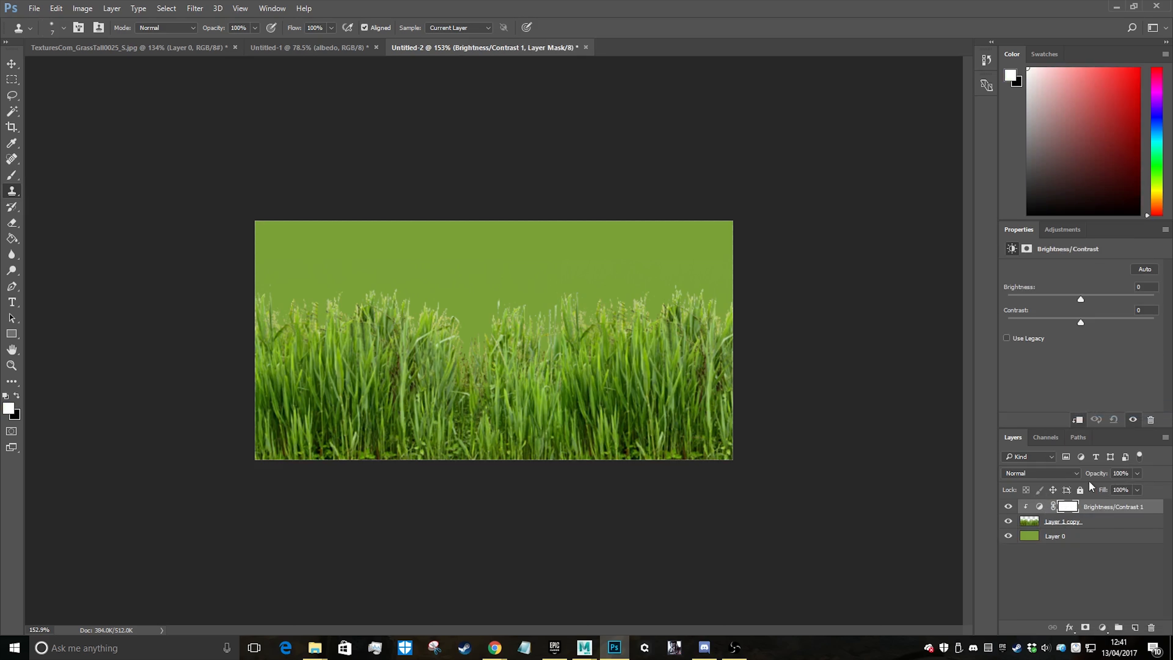
pyautogui.moveTo(1083, 300)
pyautogui.mouseDown()
pyautogui.moveTo(1095, 299)
pyautogui.moveTo(1076, 301)
pyautogui.mouseUp()
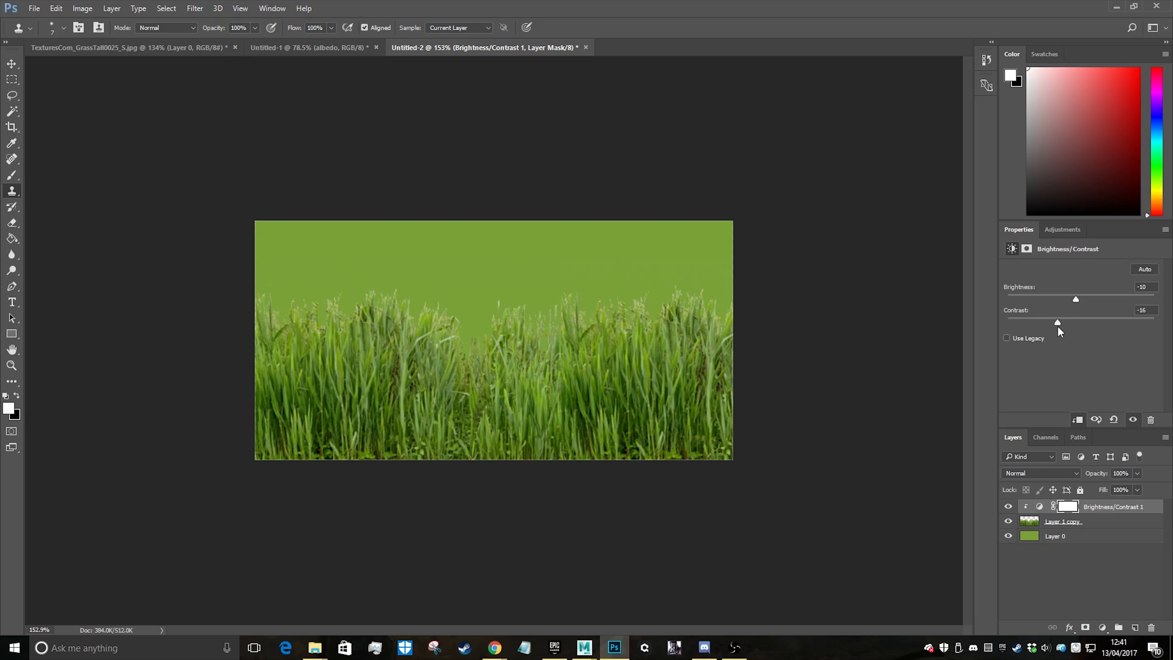
# Add a Hue/Saturation adjustment clipped to Layer 1 copy, with Saturation -2 and Lightness -4
pyautogui.click(1103, 627)
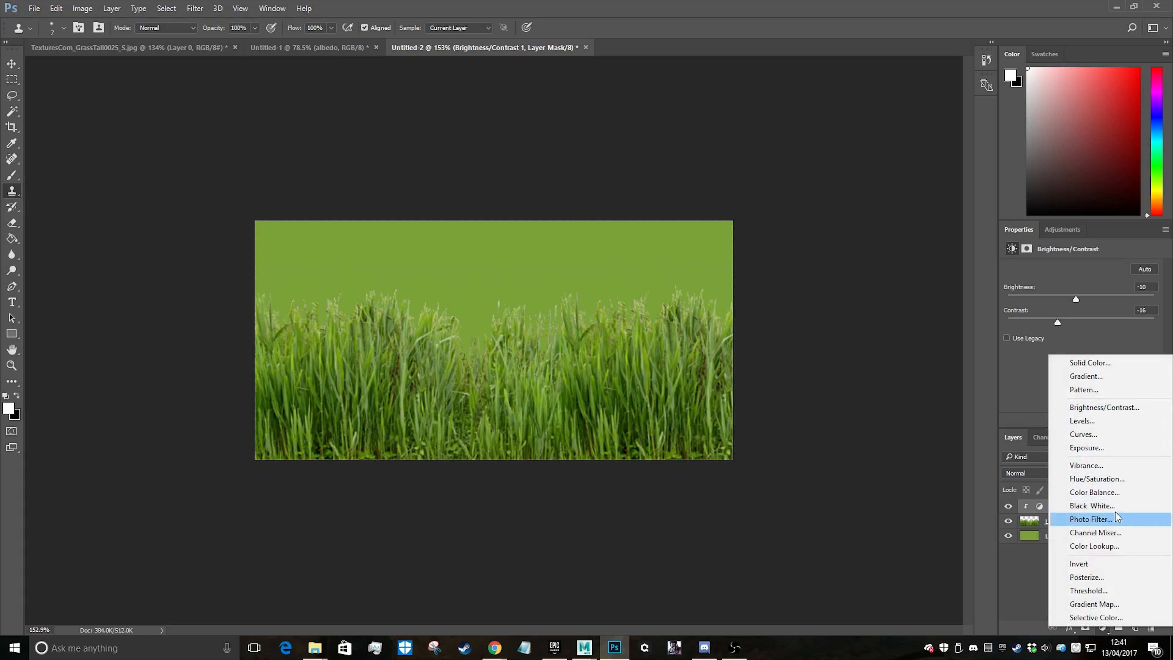
pyautogui.click(1098, 479)
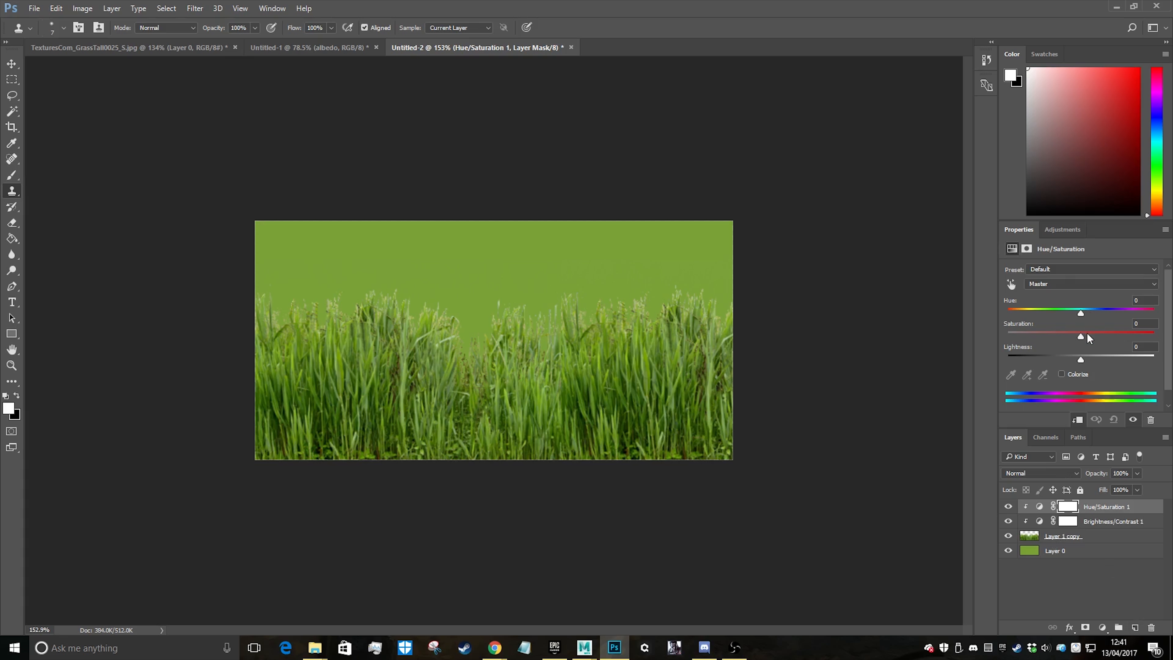
pyautogui.moveTo(1080, 335)
pyautogui.mouseDown()
pyautogui.moveTo(1060, 336)
pyautogui.moveTo(1092, 336)
pyautogui.moveTo(1079, 339)
pyautogui.moveTo(1098, 356)
pyautogui.moveTo(1061, 351)
pyautogui.moveTo(1077, 355)
pyautogui.mouseUp()
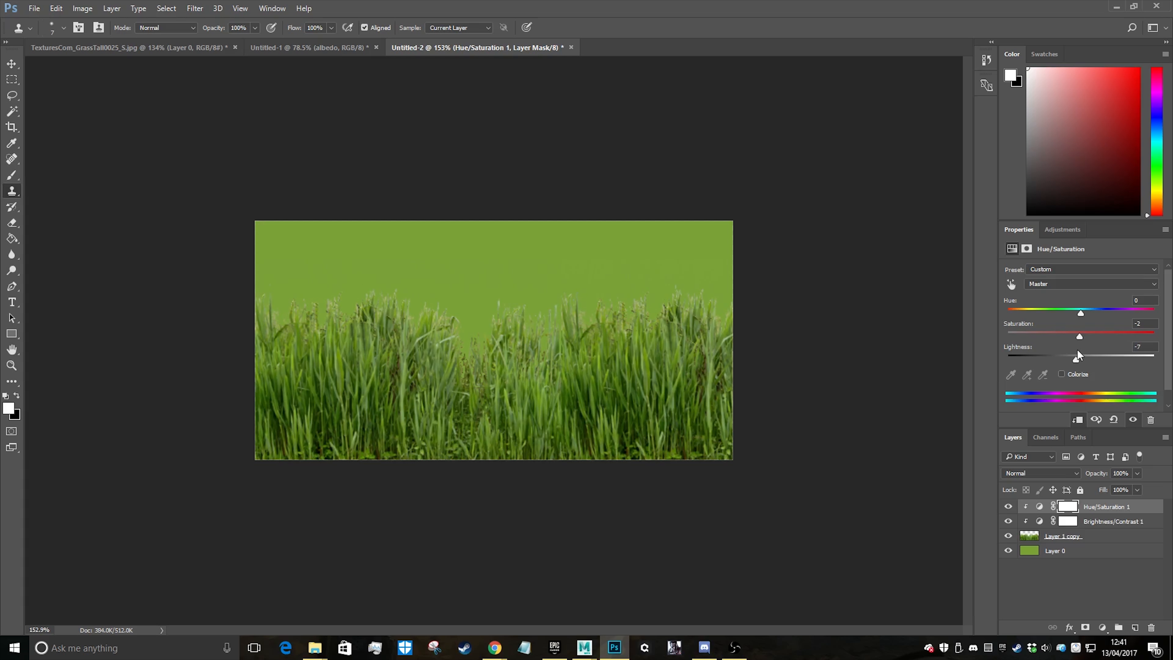
# Add a Levels adjustment clipped to Layer 1 copy, with the black input at 16 and the midtones at 1.05
pyautogui.click(1103, 627)
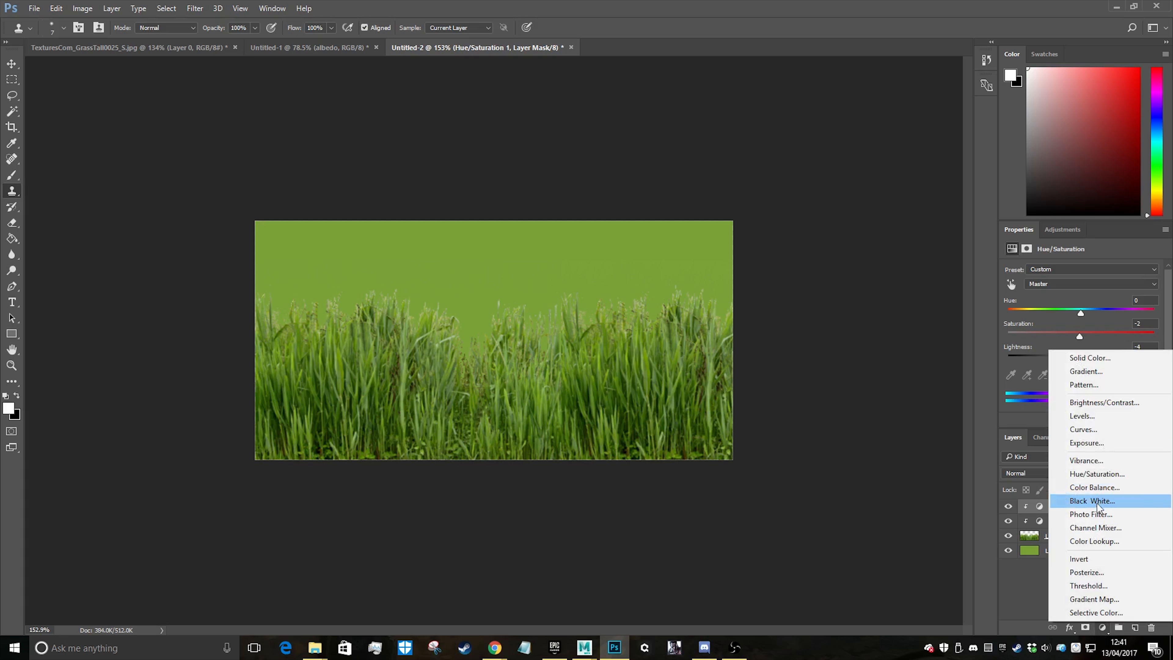
pyautogui.click(1090, 416)
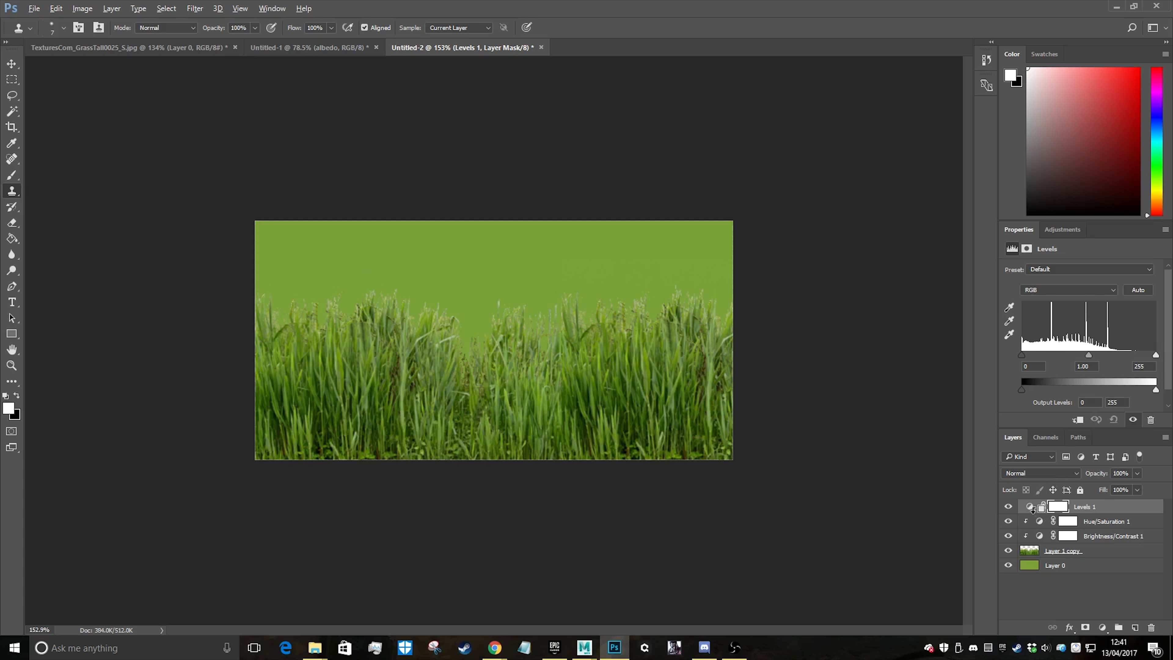
pyautogui.keyDown('alt'); pyautogui.click(1037, 513); pyautogui.keyUp('alt')
pyautogui.moveTo(1086, 354); pyautogui.dragTo(1032, 361)
pyautogui.moveTo(1156, 355)
pyautogui.mouseDown()
pyautogui.moveTo(1142, 357)
pyautogui.moveTo(1160, 357)
pyautogui.mouseUp()
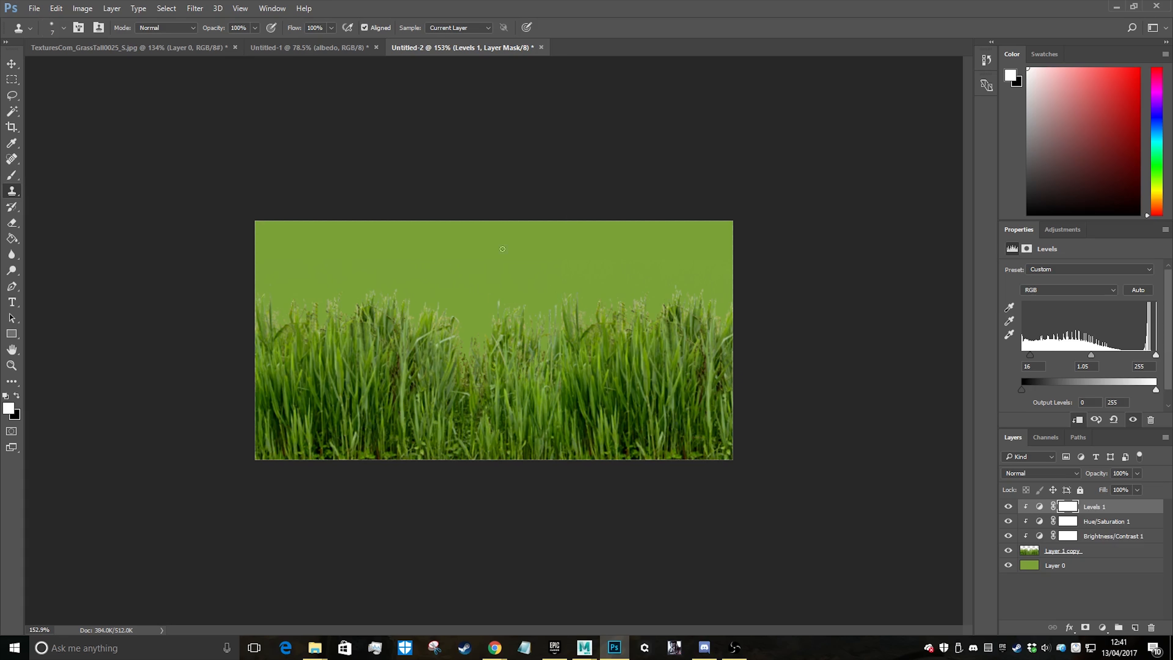
# Erase the stray pale blade standing above the middle of the grass on Layer 1 copy
pyautogui.keyDown('alt'); pyautogui.scroll(10, 503, 249); pyautogui.keyUp('alt')
pyautogui.click(1077, 555)
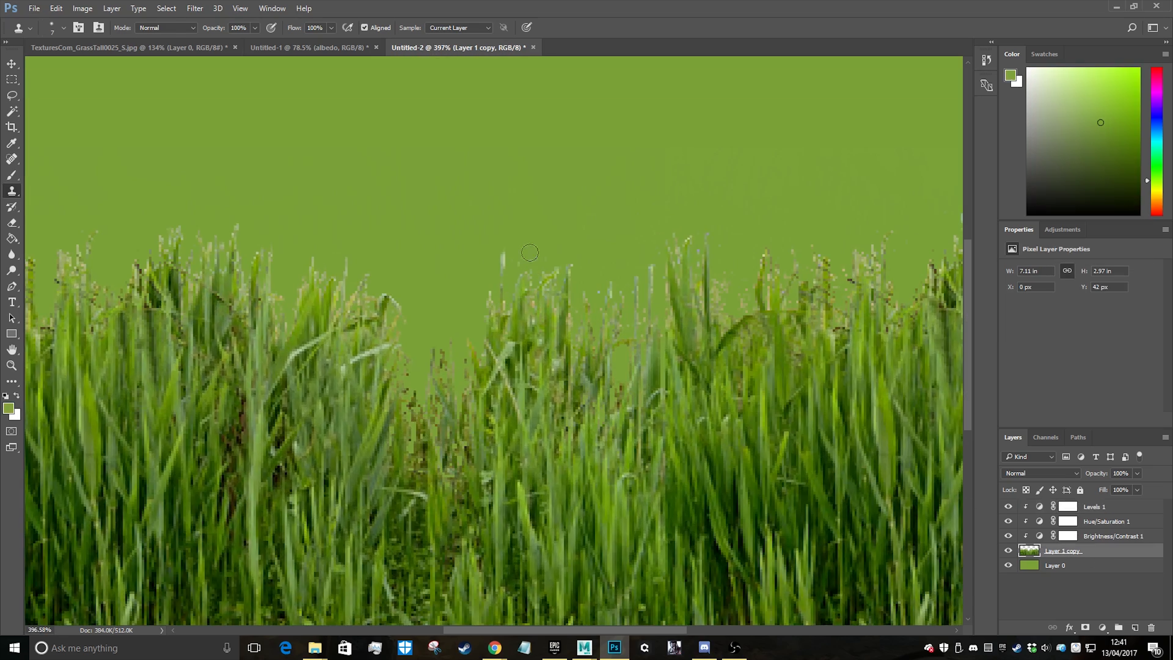
pyautogui.press('e')
pyautogui.moveTo(502, 229); pyautogui.dragTo(500, 284)
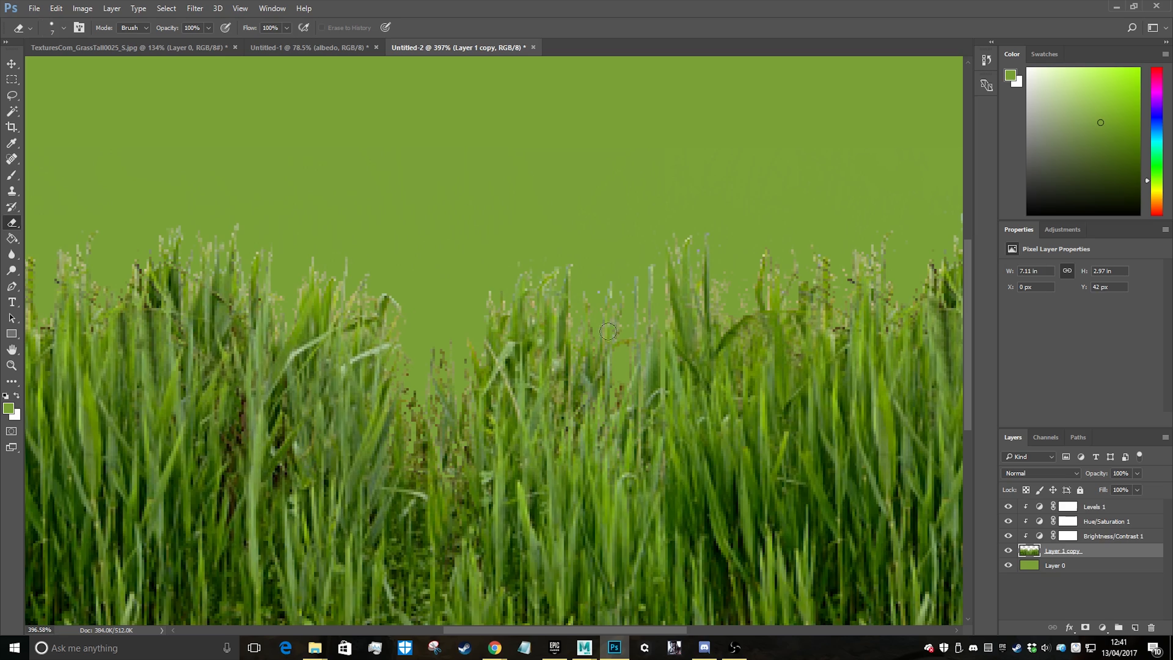
pyautogui.keyDown('alt'); pyautogui.scroll(-15, 404, 246); pyautogui.keyUp('alt')
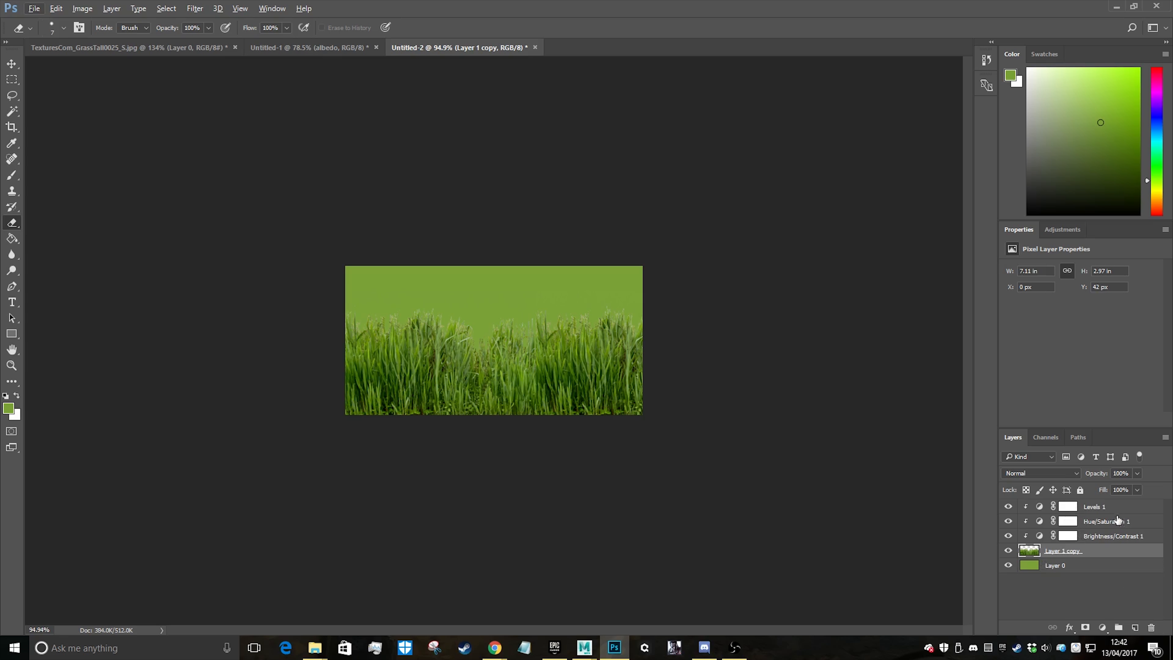
# Hide the Brightness/Contrast and Levels adjustments and desaturate the grass with Hue/Saturation at Saturation -100
pyautogui.click(1107, 525)
pyautogui.click(1113, 537)
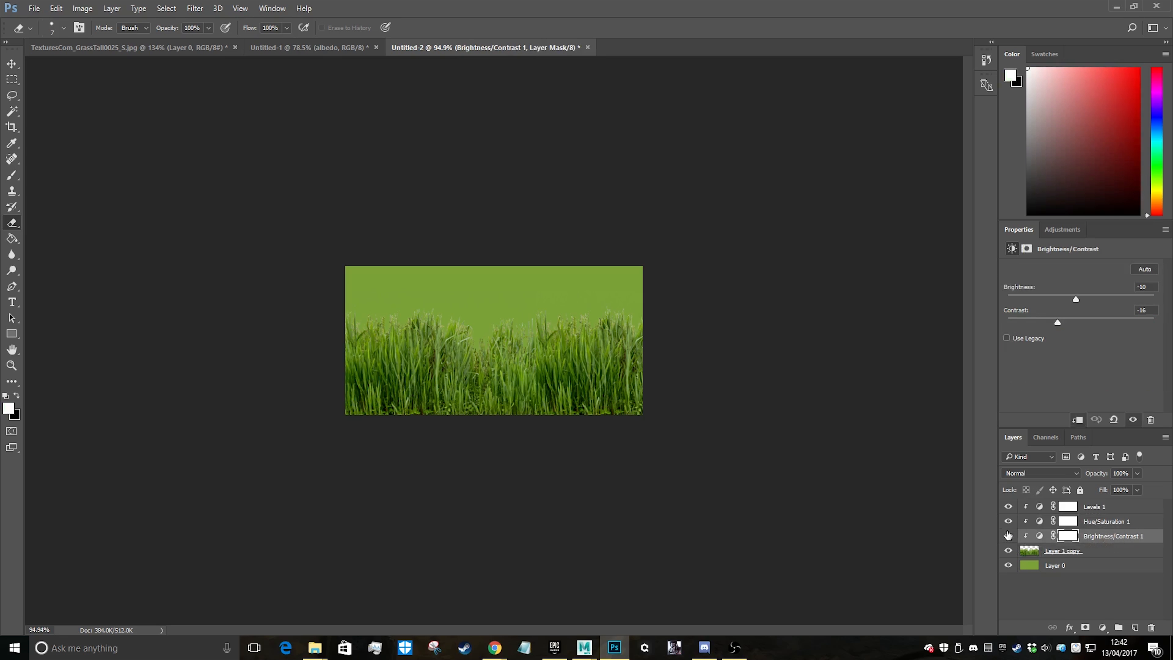
pyautogui.click(1007, 536)
pyautogui.click(1008, 506)
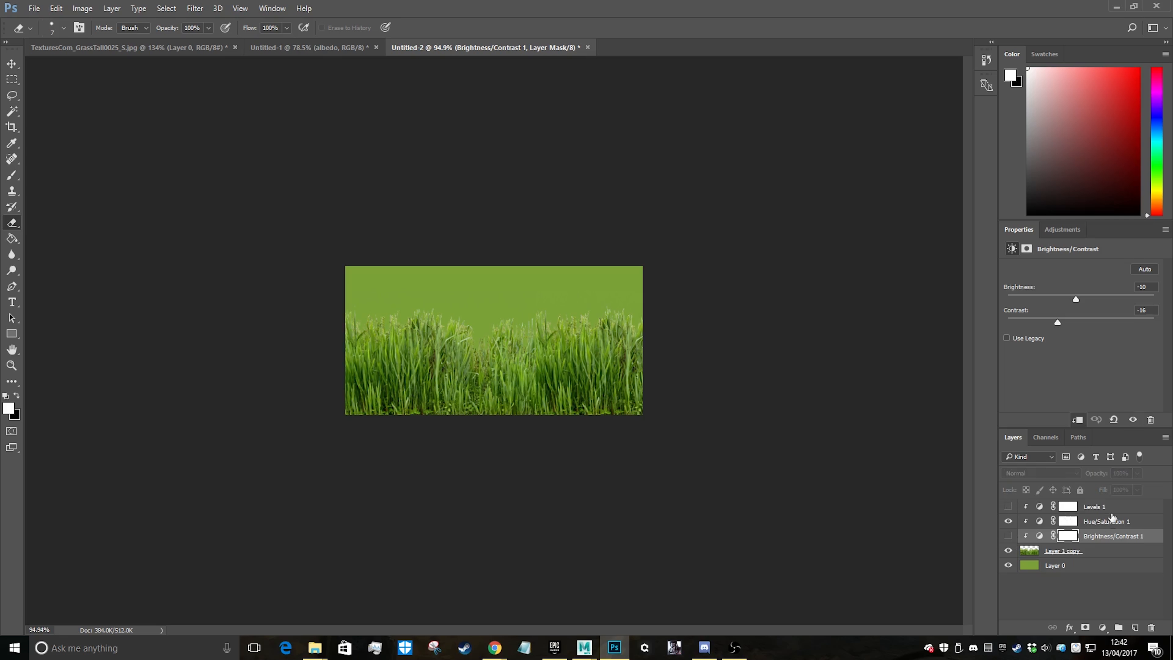
pyautogui.click(1106, 520)
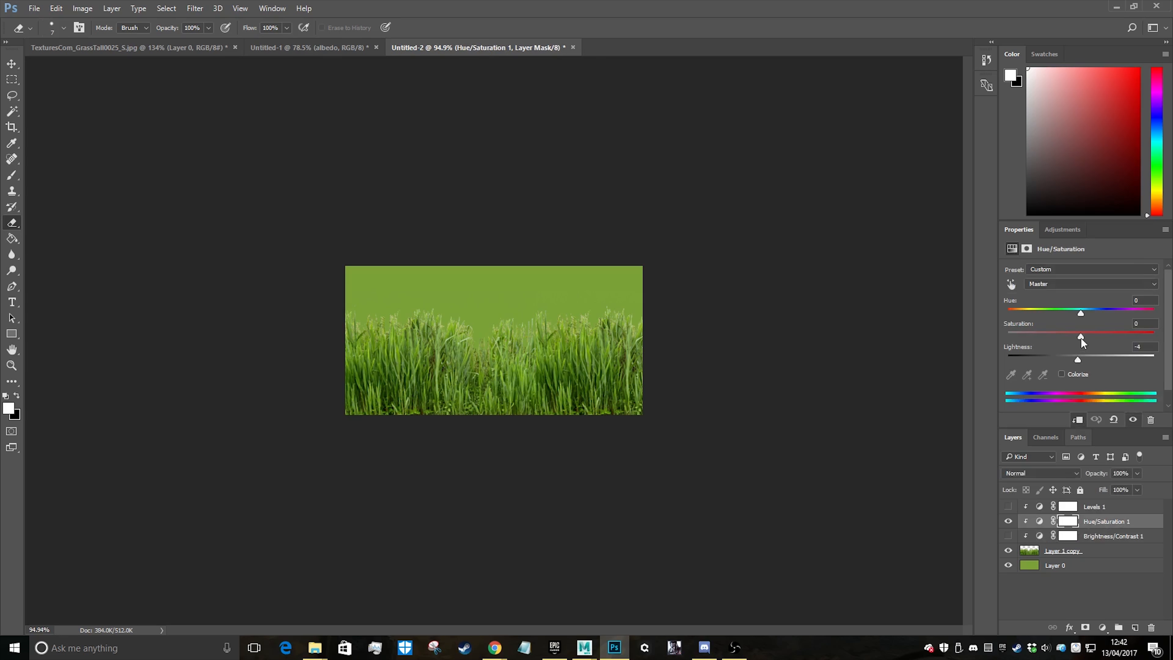
pyautogui.moveTo(1079, 336); pyautogui.dragTo(897, 345)
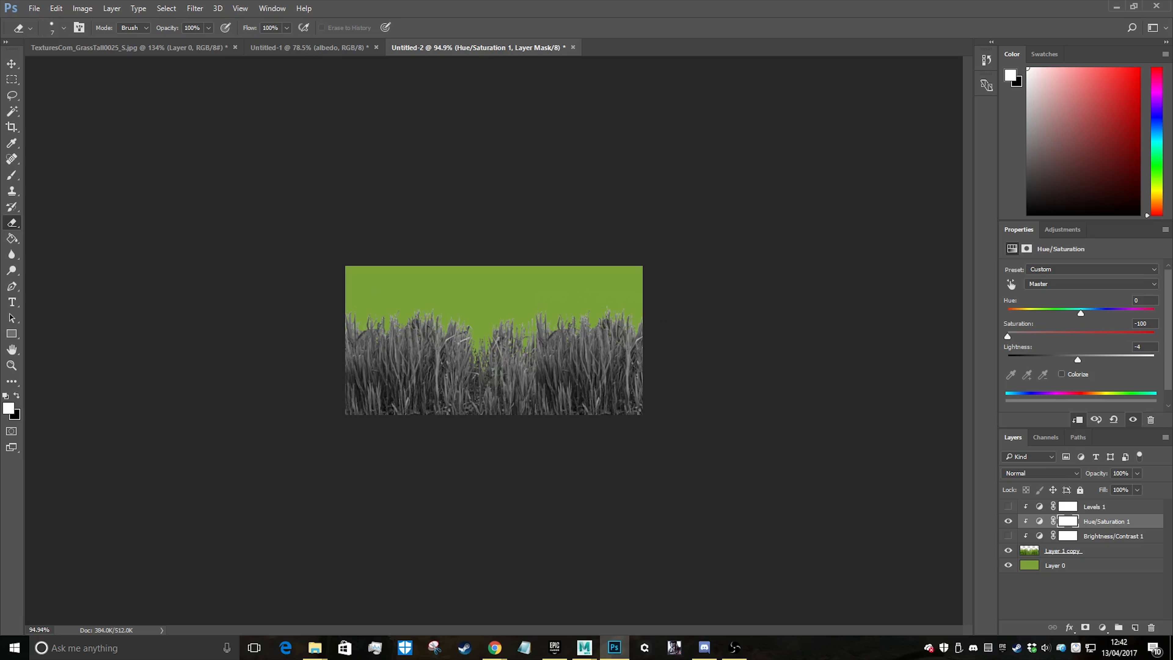
# Show the Levels adjustment again and set its inputs to black 22, midtones 1.42 and white 207
pyautogui.click(1007, 506)
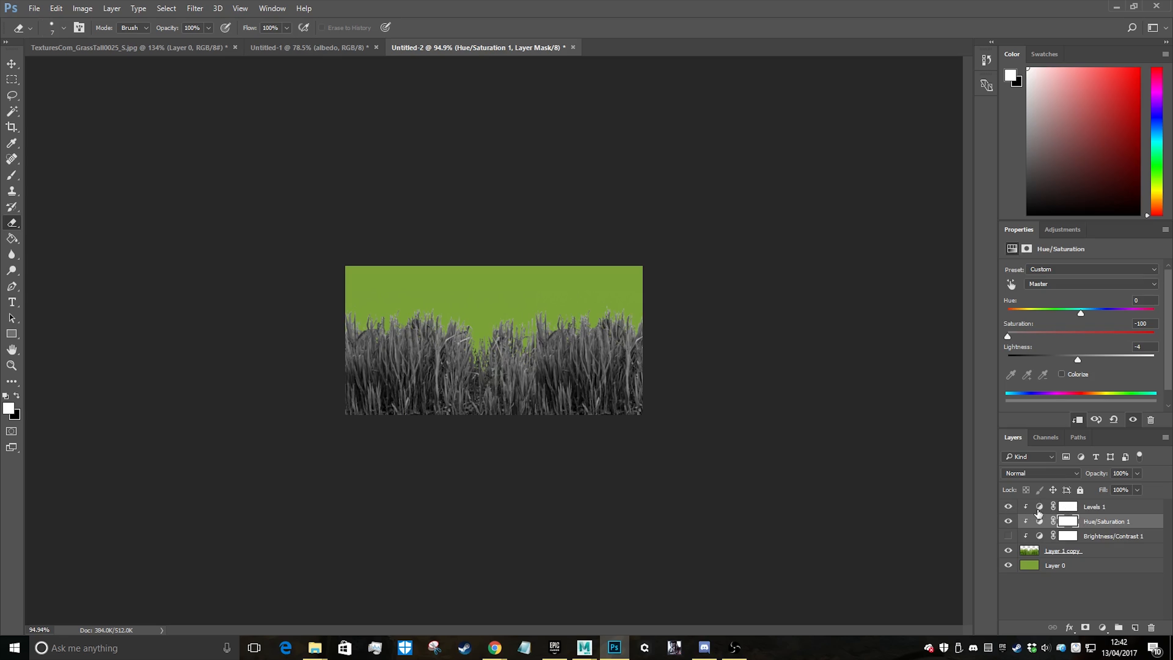
pyautogui.click(1110, 507)
pyautogui.moveTo(1090, 356)
pyautogui.mouseDown()
pyautogui.moveTo(1076, 366)
pyautogui.moveTo(1032, 354)
pyautogui.mouseUp()
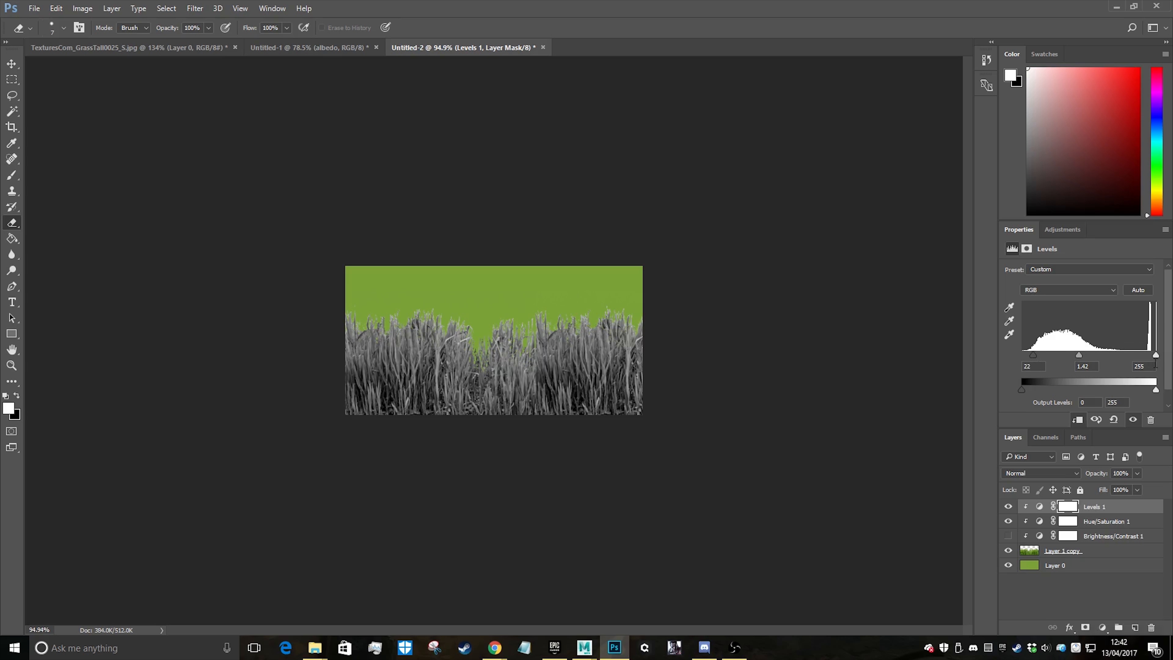
pyautogui.moveTo(1155, 357); pyautogui.dragTo(1131, 360)
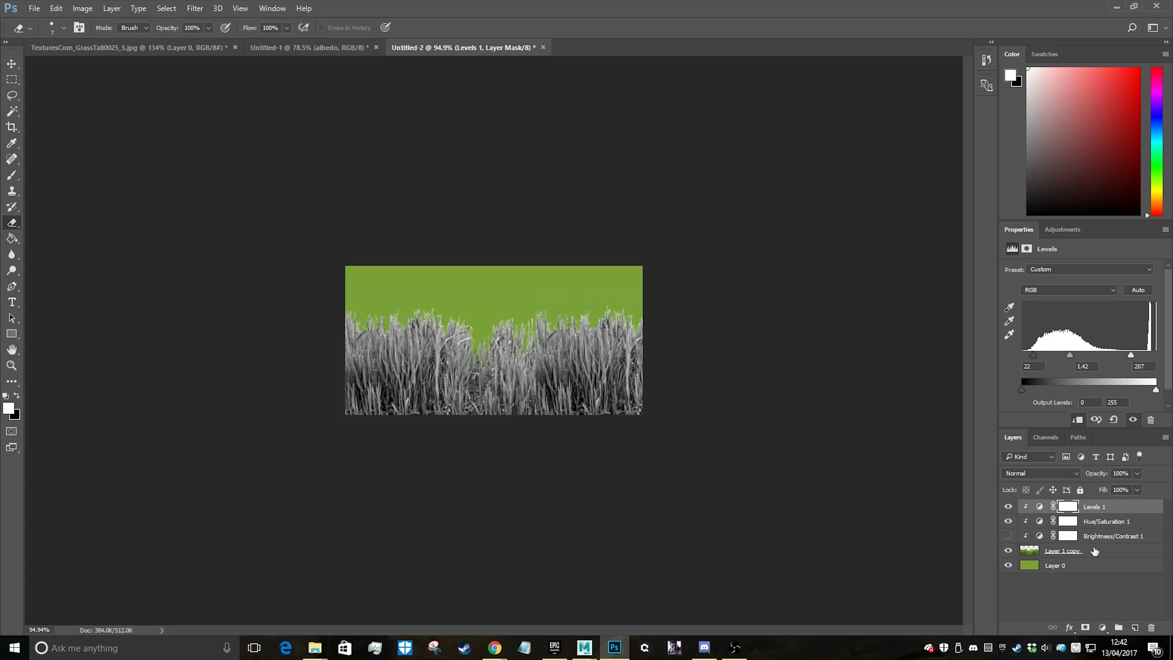
# Add a new layer directly above Layer 0 and fill it with a darker green foreground colour
pyautogui.click(1104, 554)
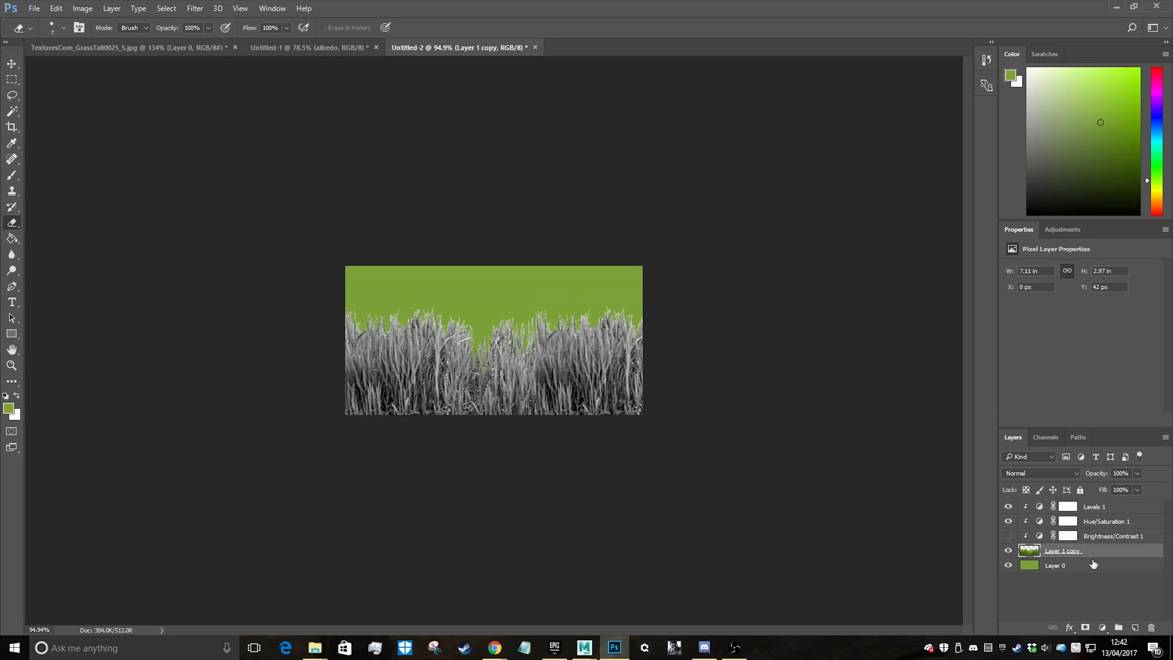
pyautogui.click(1081, 570)
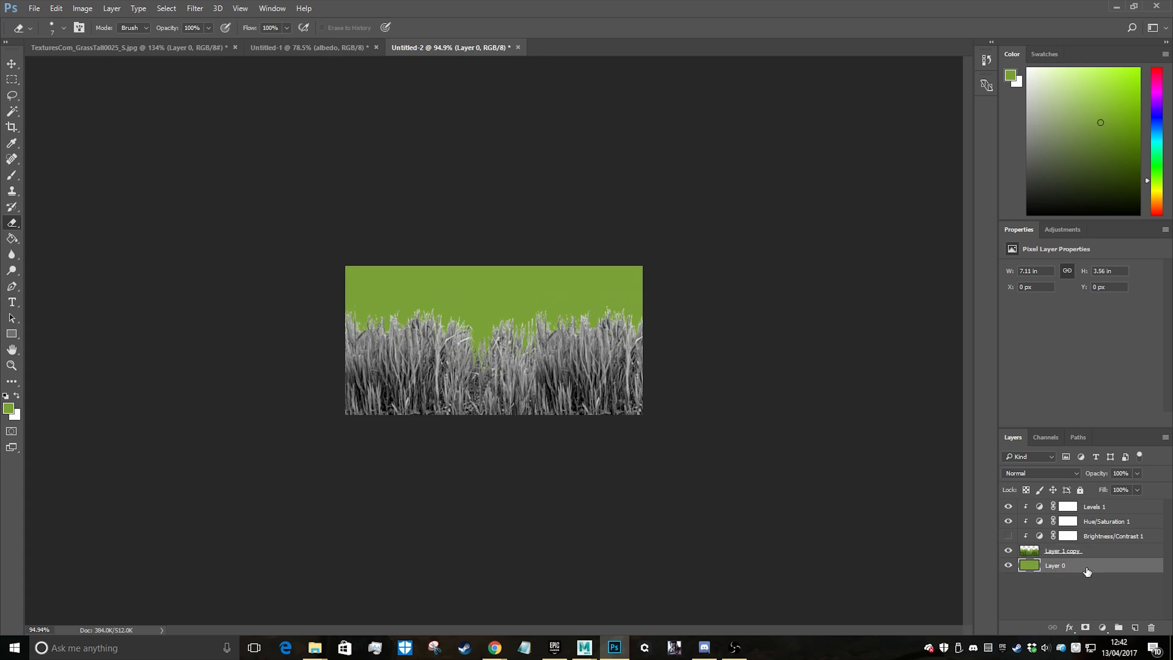
pyautogui.hotkey('ctrl', 'shift', 'n')
pyautogui.press('Return')
pyautogui.press('b')
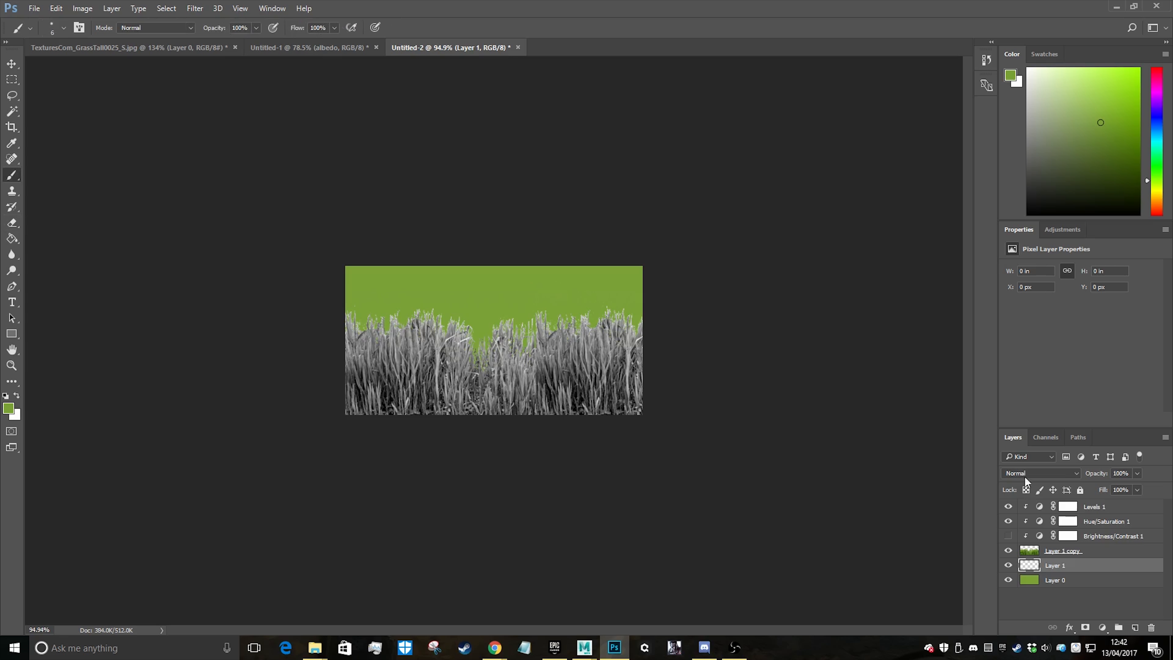
pyautogui.click(8, 409)
pyautogui.moveTo(532, 232); pyautogui.dragTo(543, 257)
pyautogui.click(707, 163)
pyautogui.hotkey('alt', 'BackSpace')
# Try blend modes on Layer 1 copy from Multiply through Linear Burn and others up to Soft Light
pyautogui.click(1100, 555)
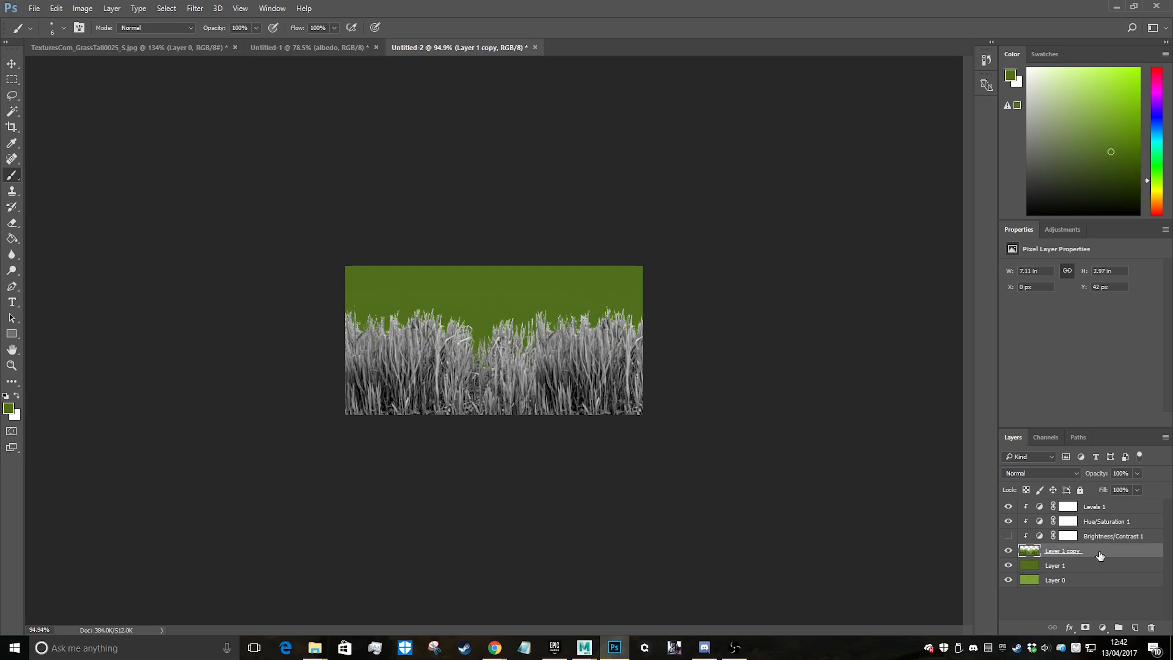
pyautogui.click(1043, 468)
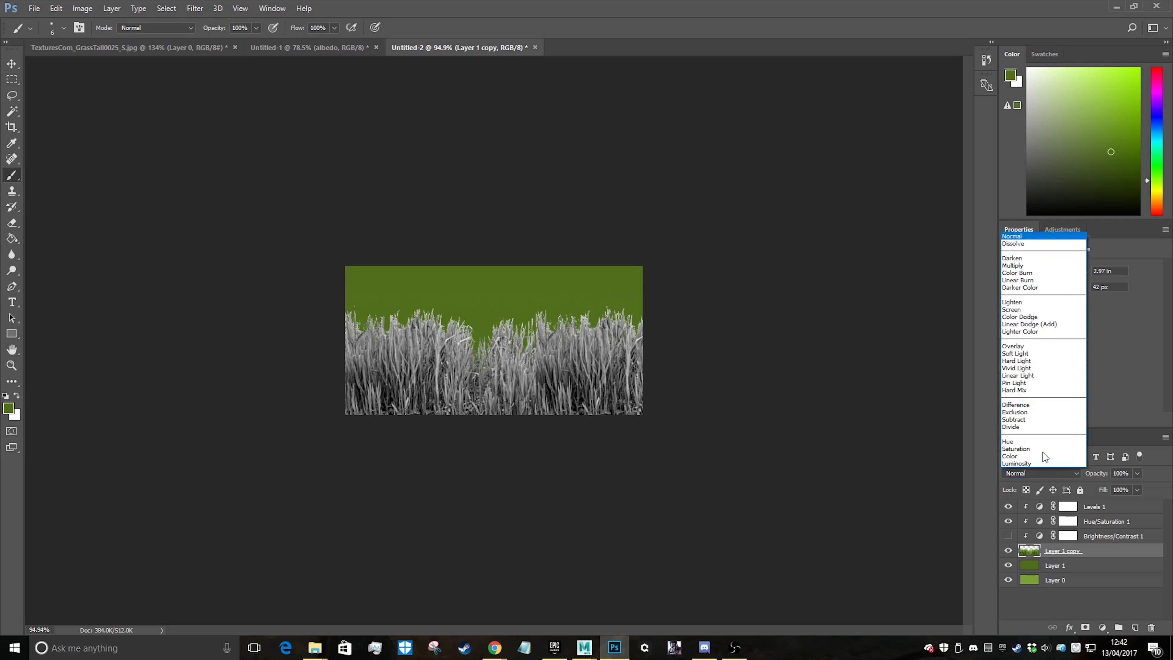
pyautogui.click(1023, 270)
pyautogui.press('Down')
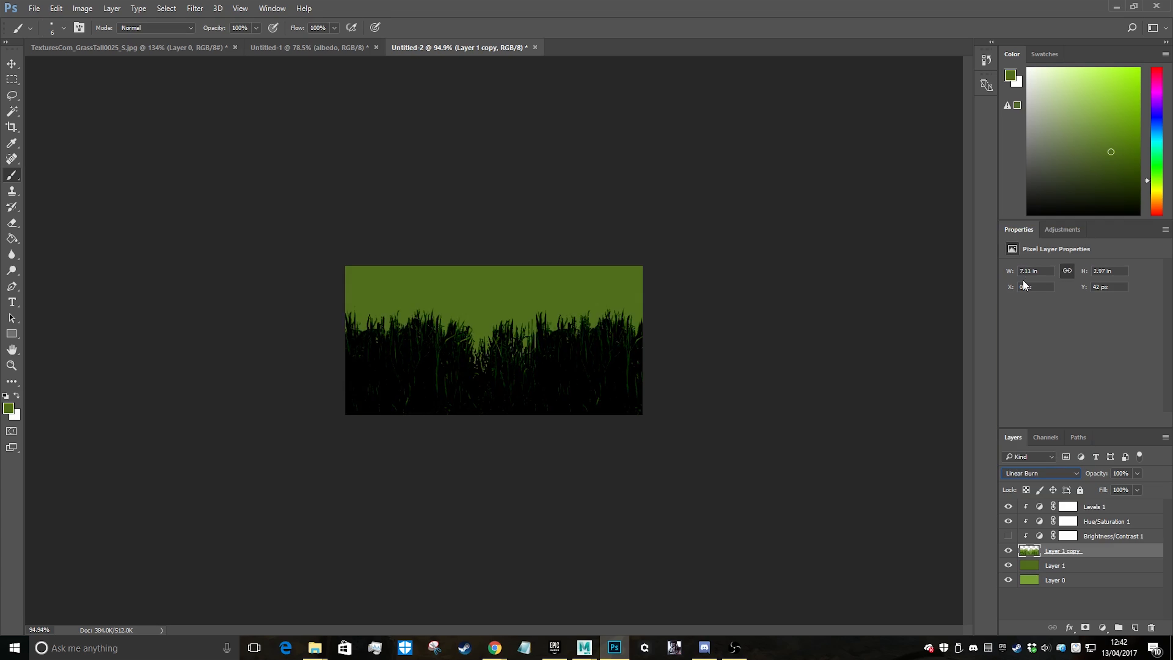
pyautogui.press('Down')
pyautogui.press('Down')
pyautogui.press('Down')
pyautogui.press('Down')
pyautogui.press('Down')
pyautogui.press('Down')
pyautogui.press('Down')
pyautogui.press('Down')
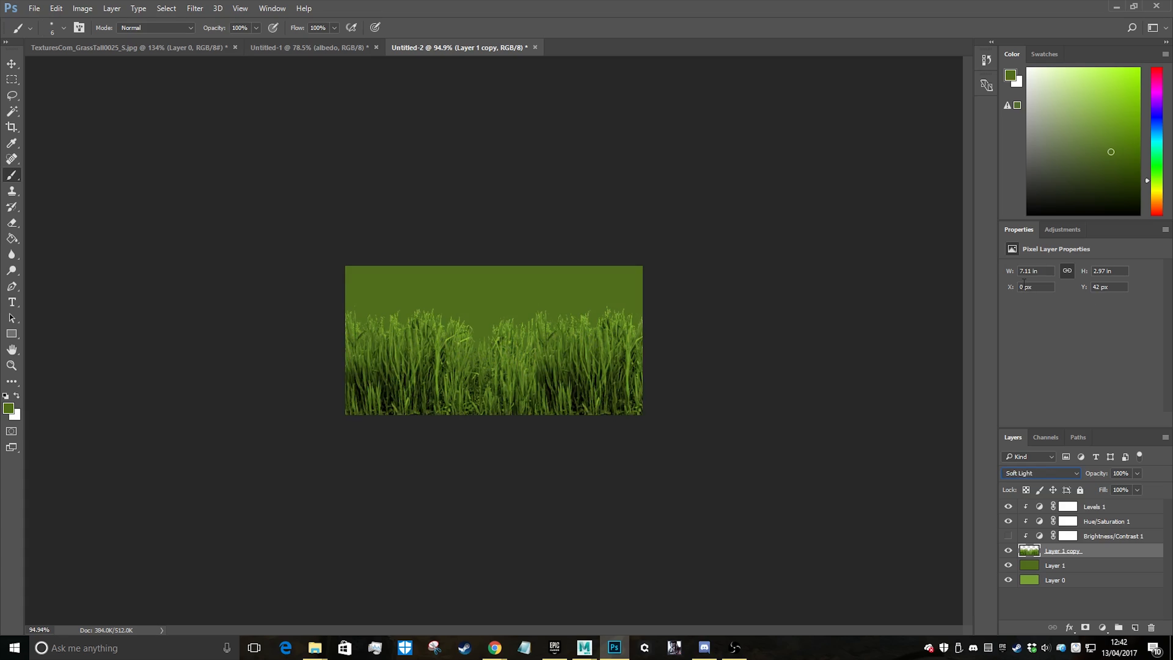
pyautogui.press('Up')
pyautogui.press('Down')
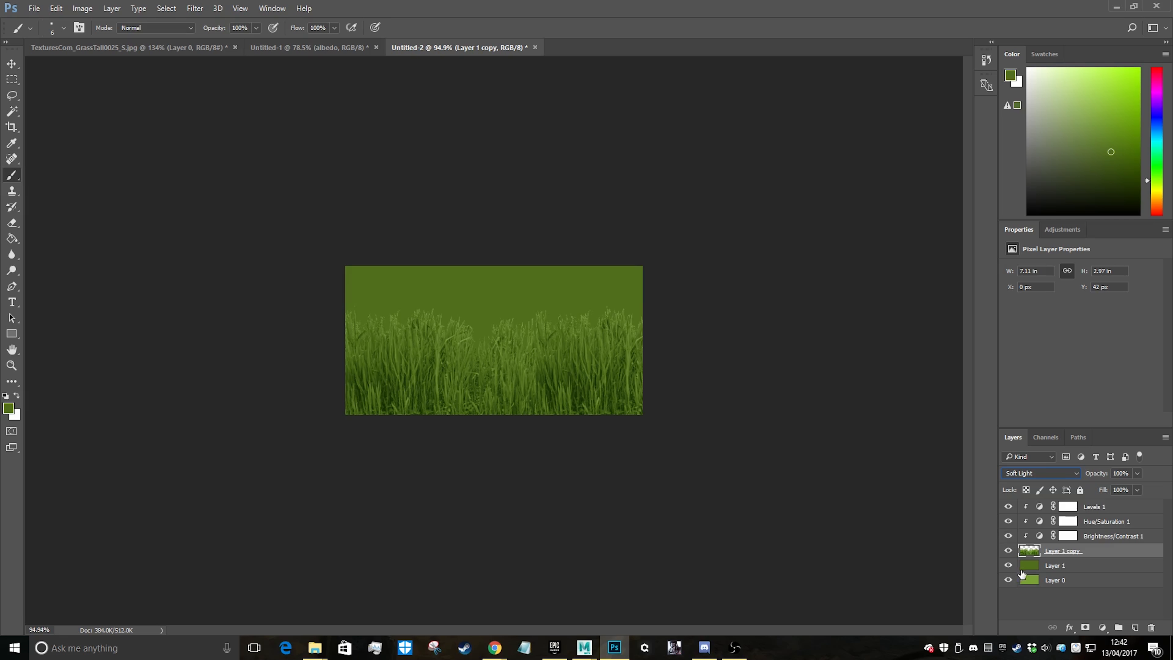
# Return the blend mode of Layer 1 copy to Normal
pyautogui.click(1008, 566)
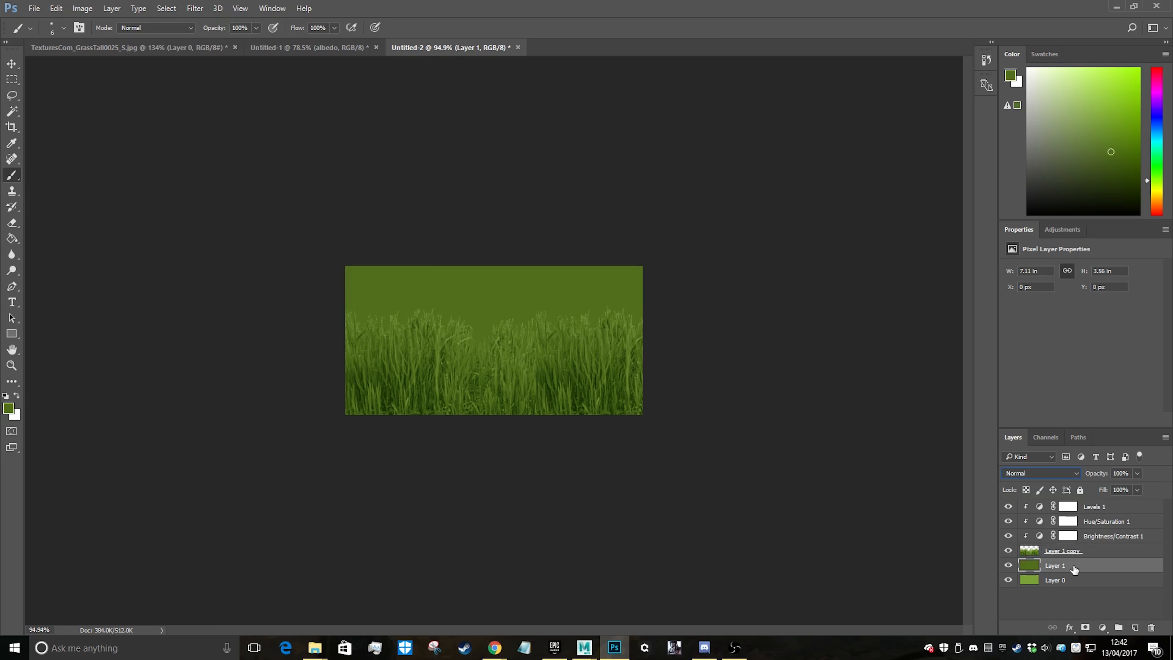
pyautogui.click(1059, 473)
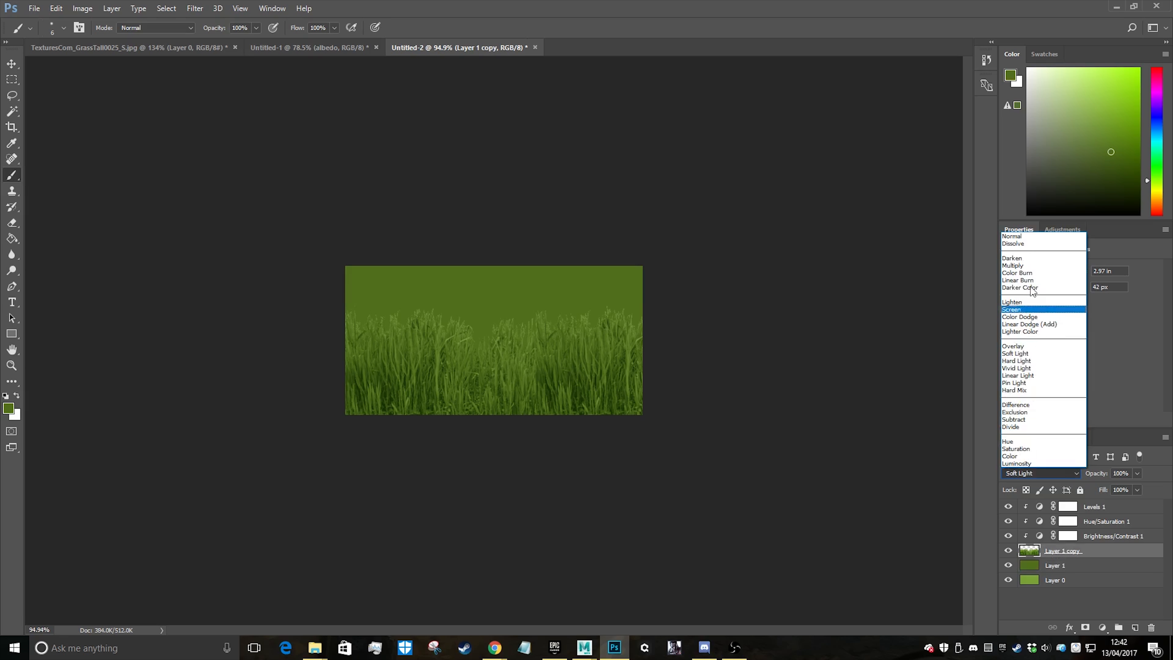
pyautogui.click(1016, 236)
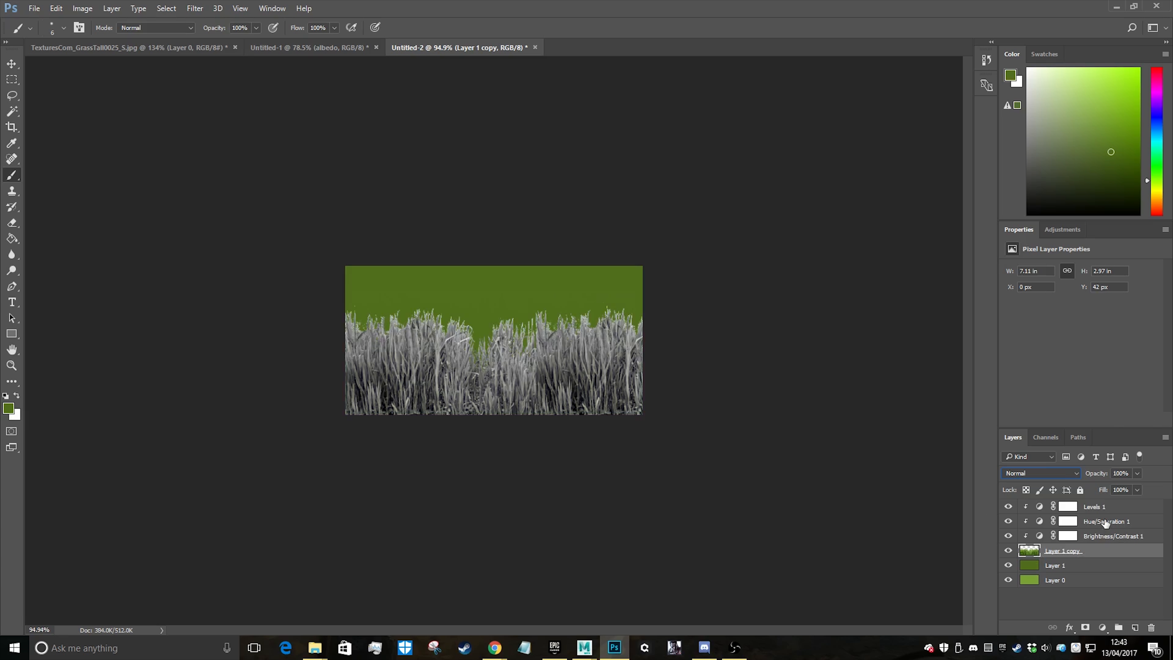
# Set the grass's Hue/Saturation to Saturation -27 and its Levels inputs to black 32 and white 255
pyautogui.click(1105, 520)
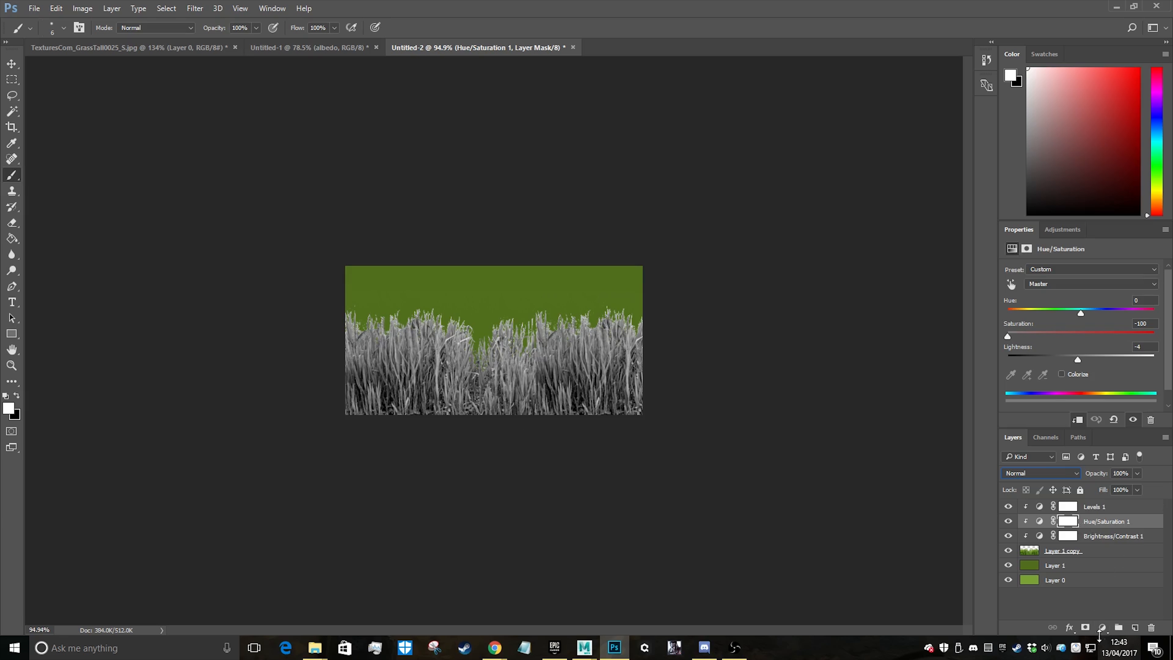
pyautogui.moveTo(1011, 338); pyautogui.dragTo(1061, 339)
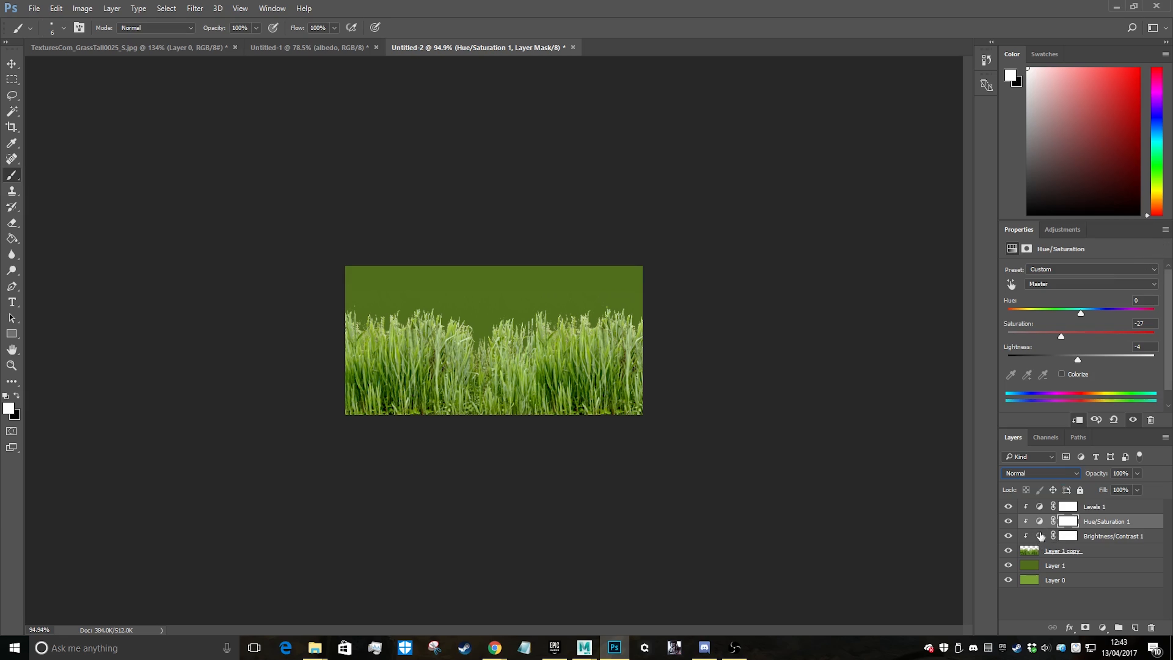
pyautogui.click(1039, 507)
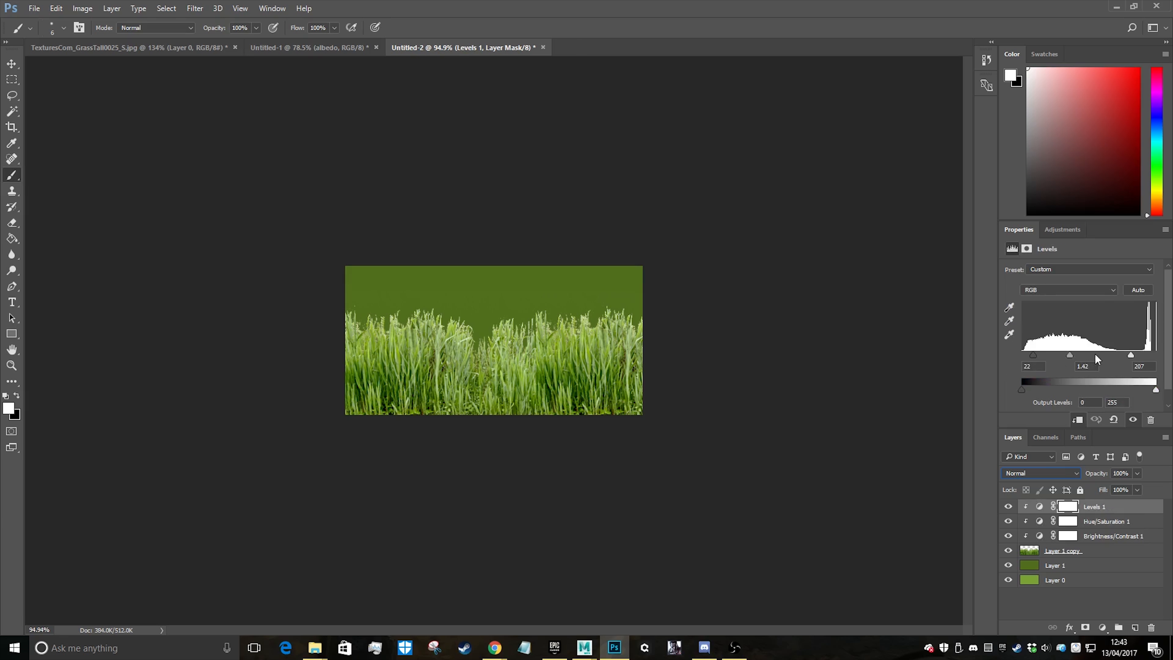
pyautogui.moveTo(1135, 358); pyautogui.dragTo(1157, 361)
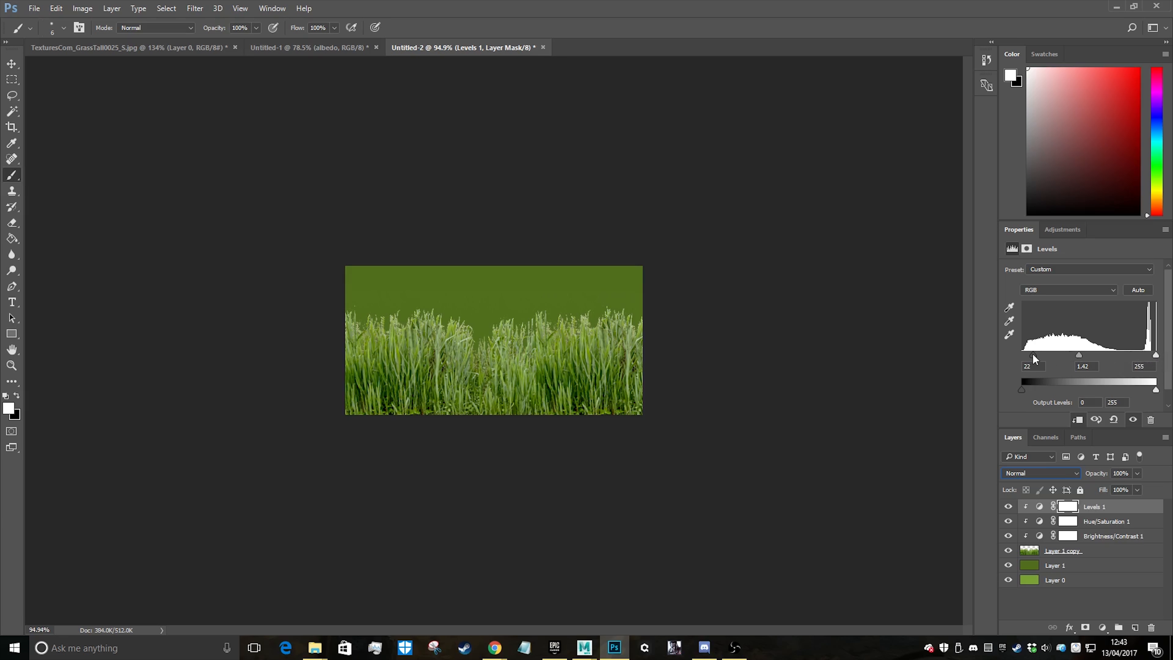
pyautogui.moveTo(1028, 361); pyautogui.dragTo(1039, 364)
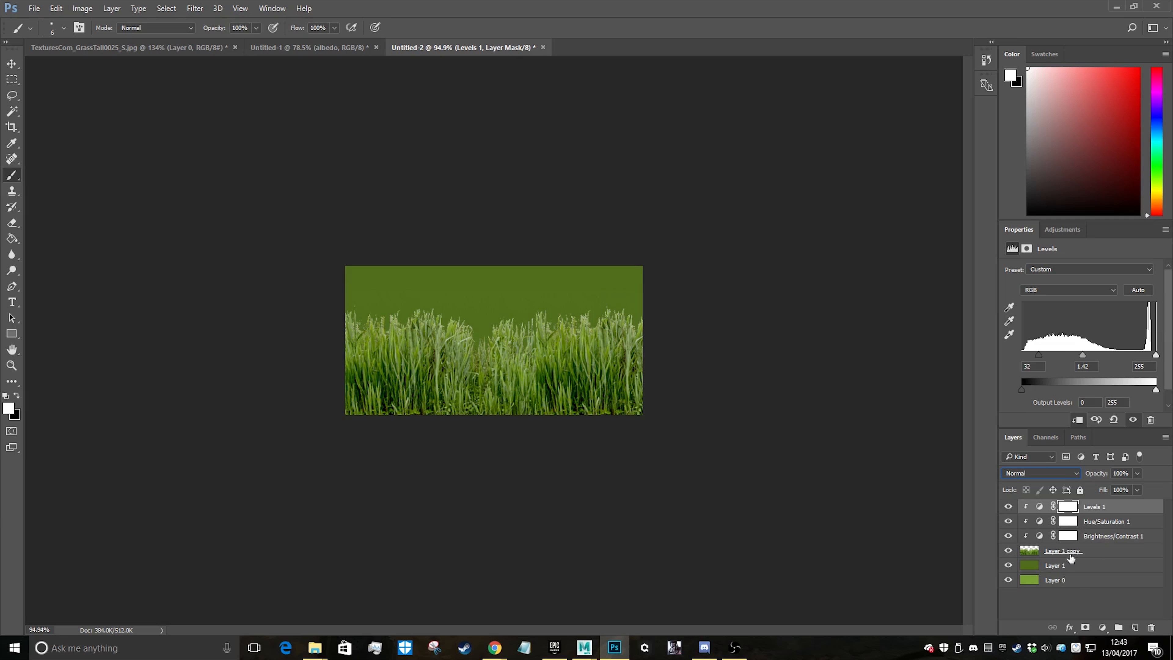
# Load the outline of the grass on Layer 1 copy as a selection, switch to the Move tool and deselect all layers
pyautogui.keyDown('ctrl'); pyautogui.click(1030, 552); pyautogui.keyUp('ctrl')
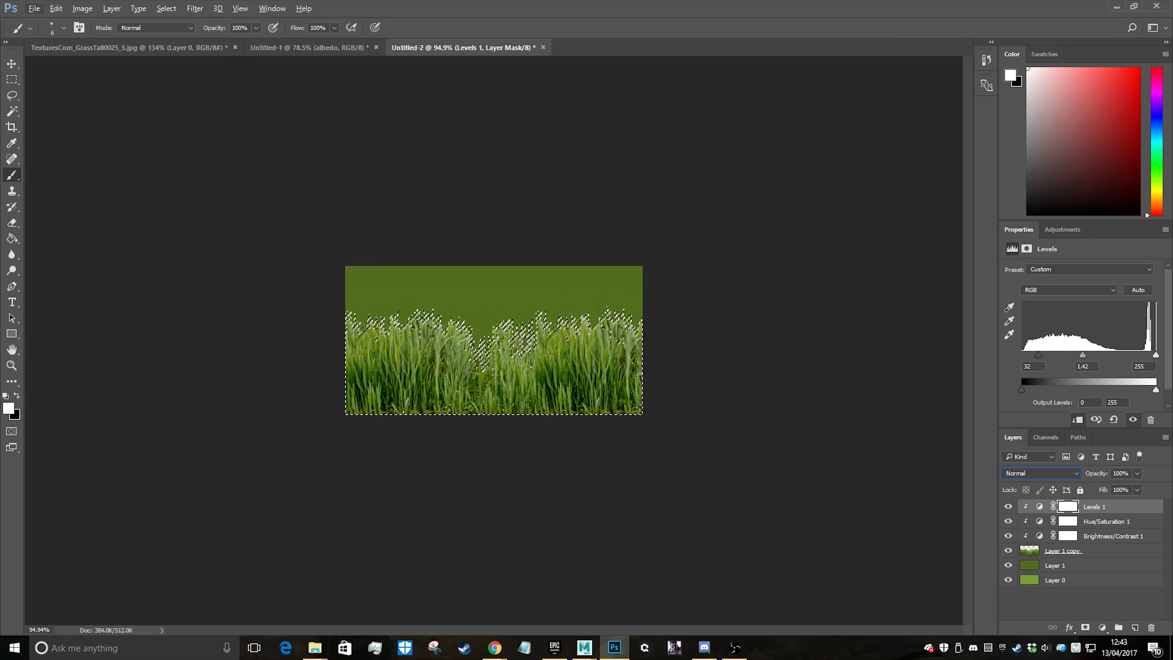
pyautogui.click(11, 64)
pyautogui.click(254, 190)
pyautogui.keyDown('alt'); pyautogui.scroll(10, 578, 397); pyautogui.keyUp('alt')
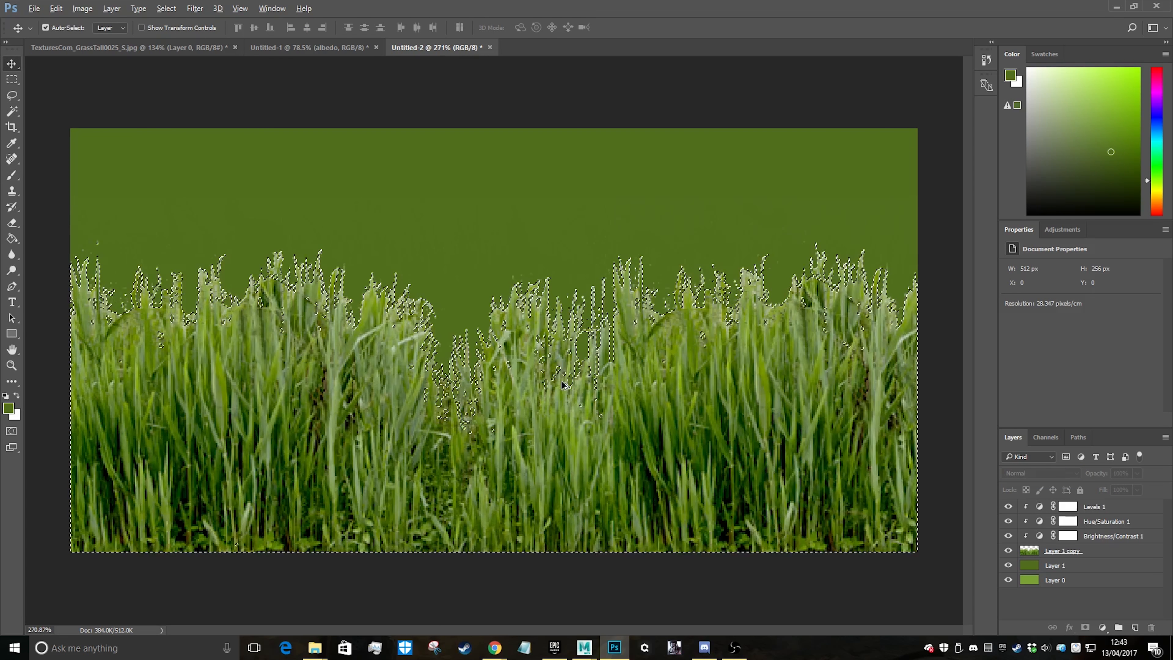
pyautogui.keyDown('alt'); pyautogui.scroll(-7, 649, 437); pyautogui.keyUp('alt')
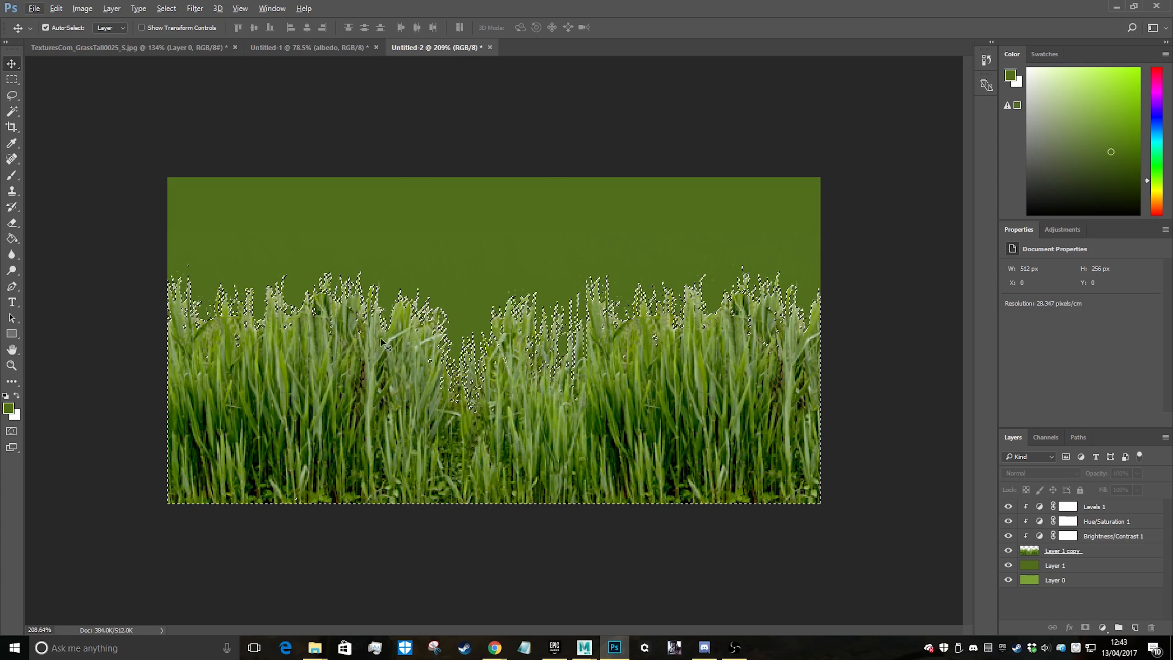
# Add a new empty layer directly above the Levels 1 adjustment layer, keeping the grass selection active
pyautogui.keyDown('alt'); pyautogui.scroll(3, 300, 300); pyautogui.keyUp('alt')
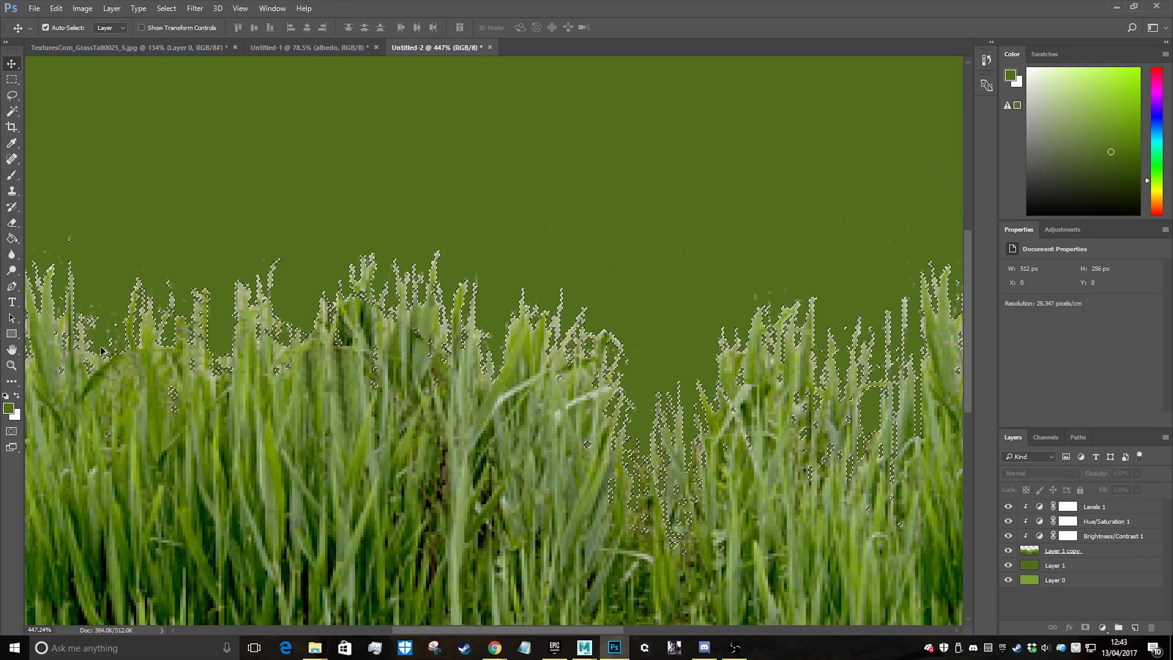
pyautogui.keyDown('alt'); pyautogui.scroll(-4, 644, 395); pyautogui.keyUp('alt')
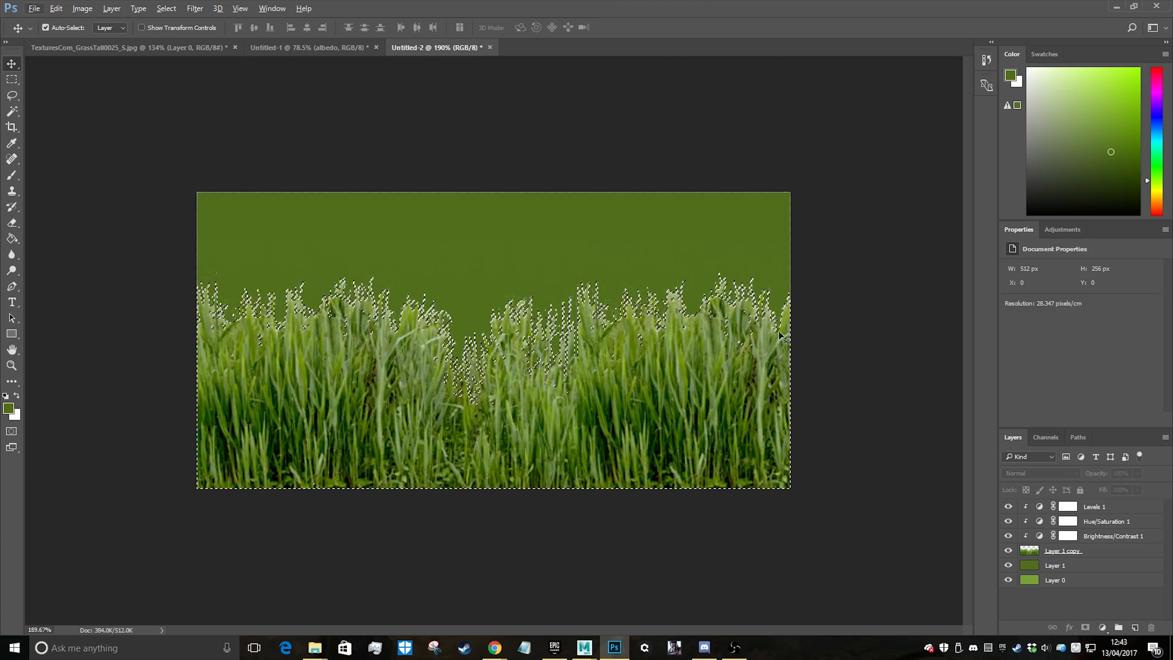
pyautogui.keyDown('alt'); pyautogui.scroll(-2, 714, 367); pyautogui.keyUp('alt')
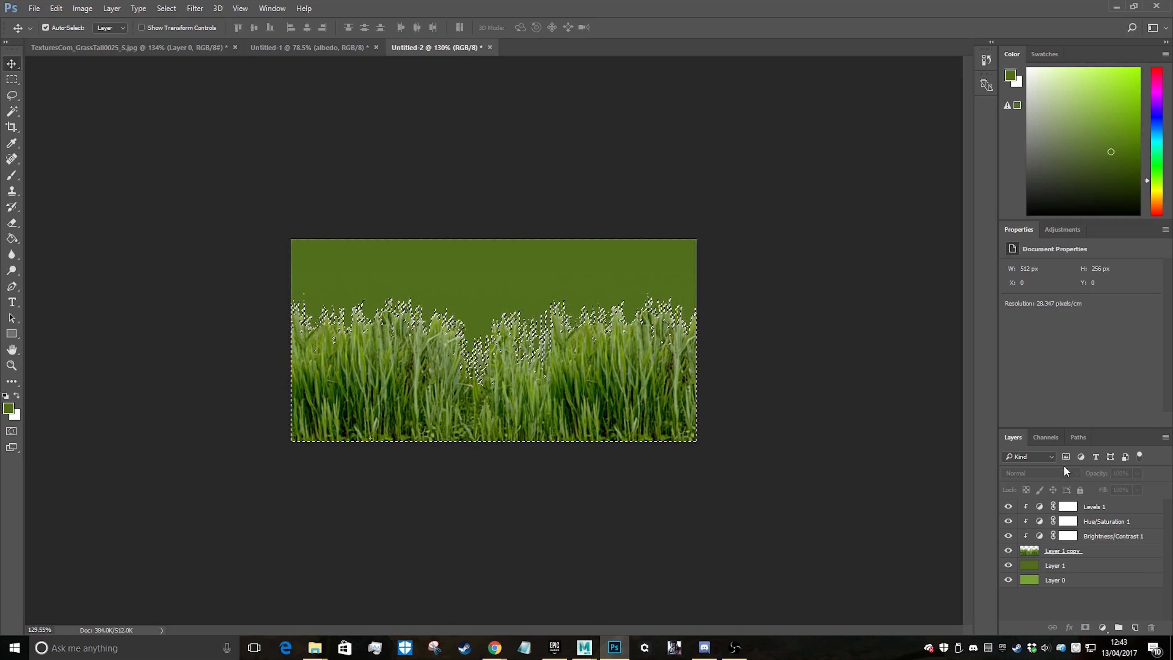
pyautogui.click(1134, 505)
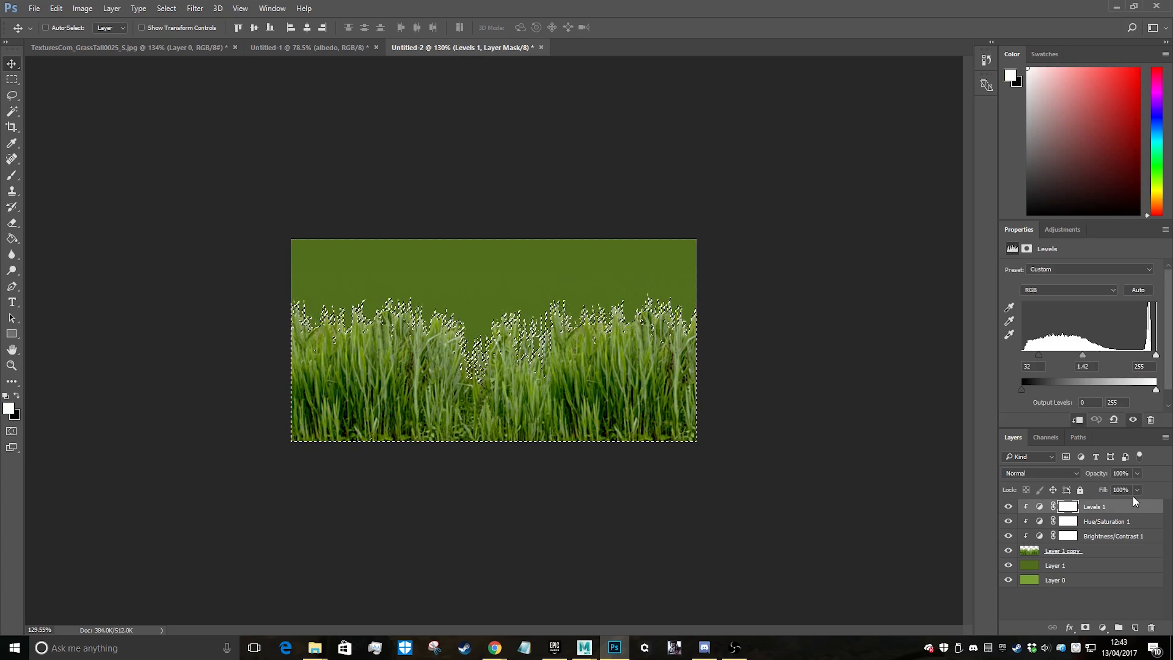
pyautogui.hotkey('ctrl', 'shift', 'n')
pyautogui.press('Return')
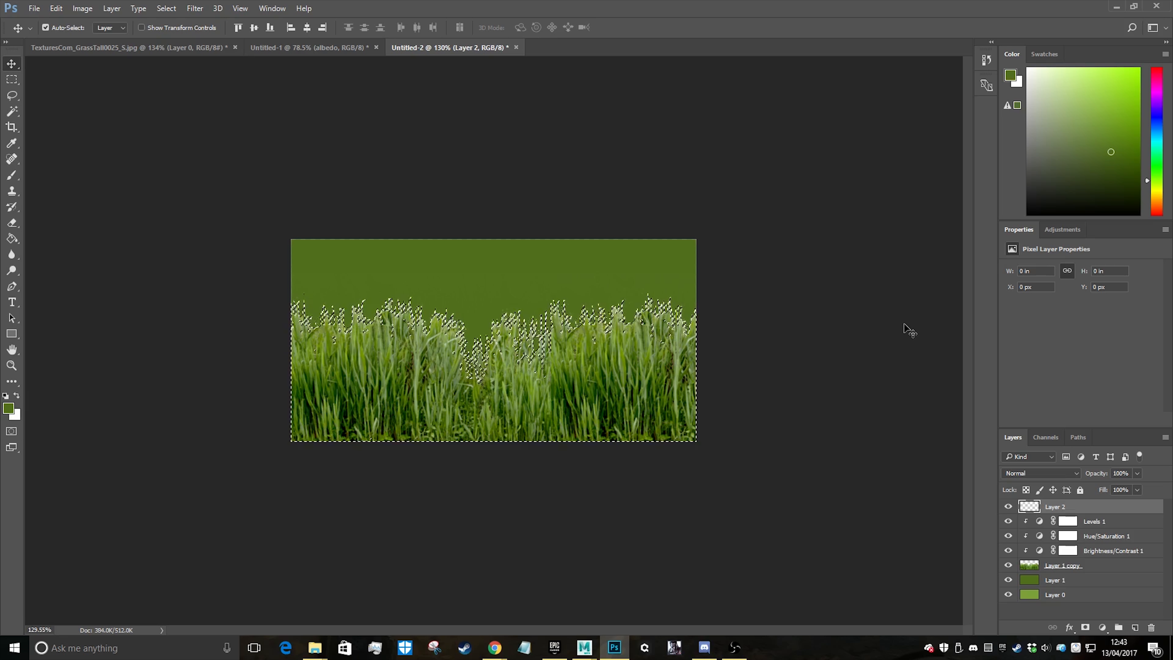
pyautogui.hotkey('ctrl', 'shift', 'n')
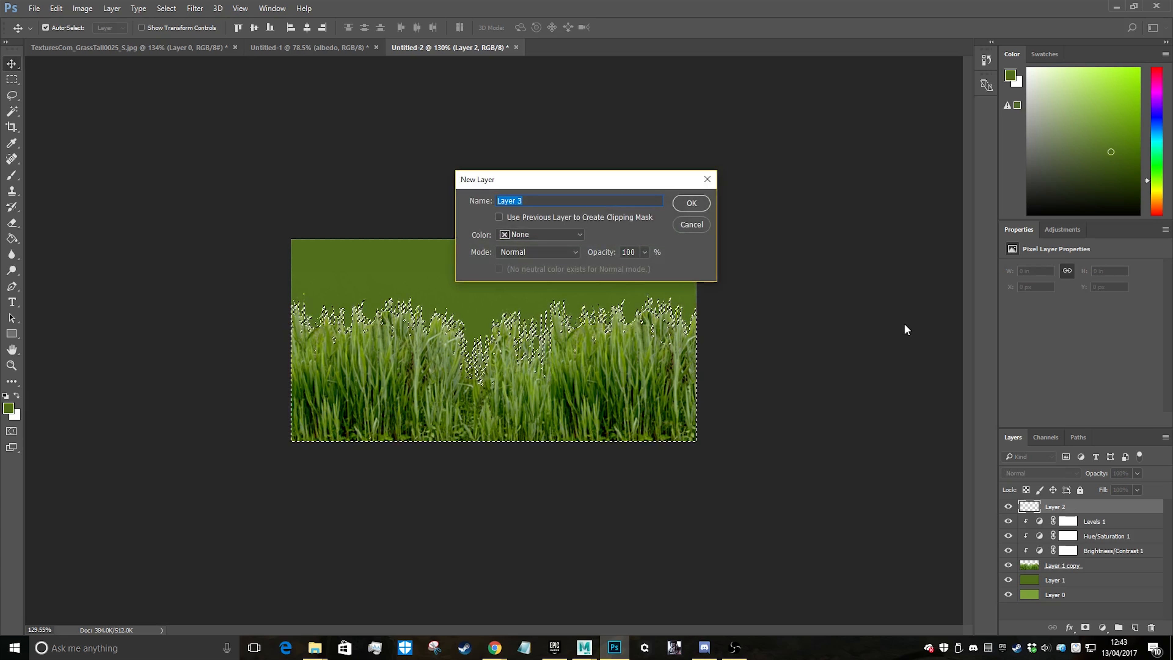
pyautogui.click(696, 223)
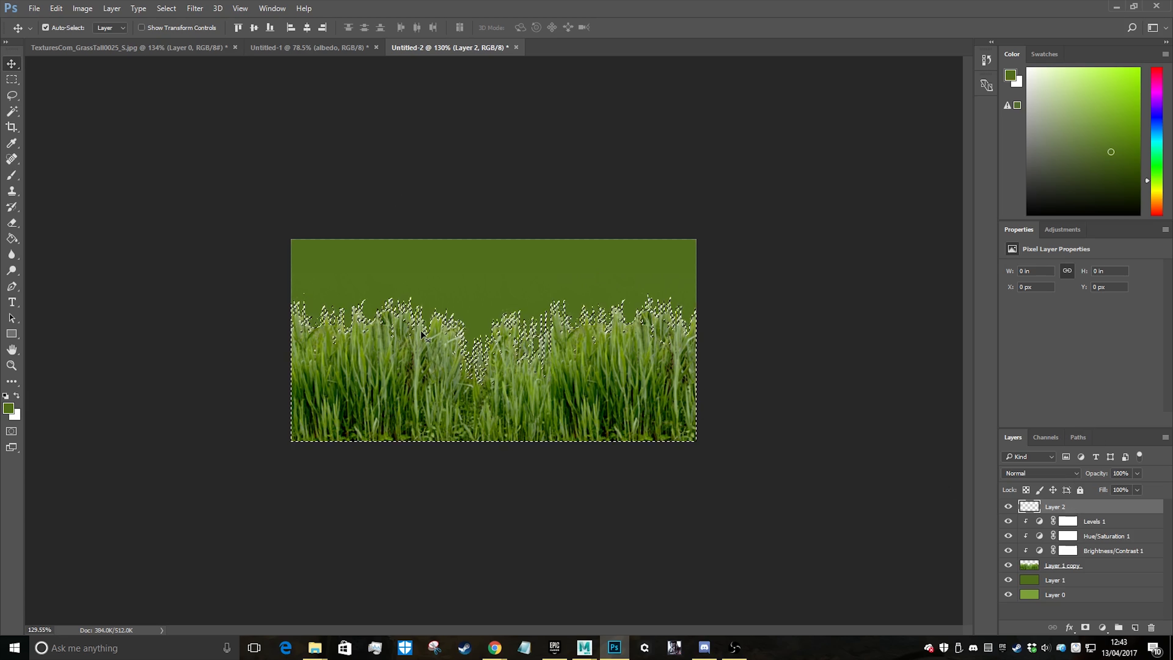
# Fill the grass selection on Layer 2 with white as the foreground colour and deselect it
pyautogui.press('d')
pyautogui.click(17, 395)
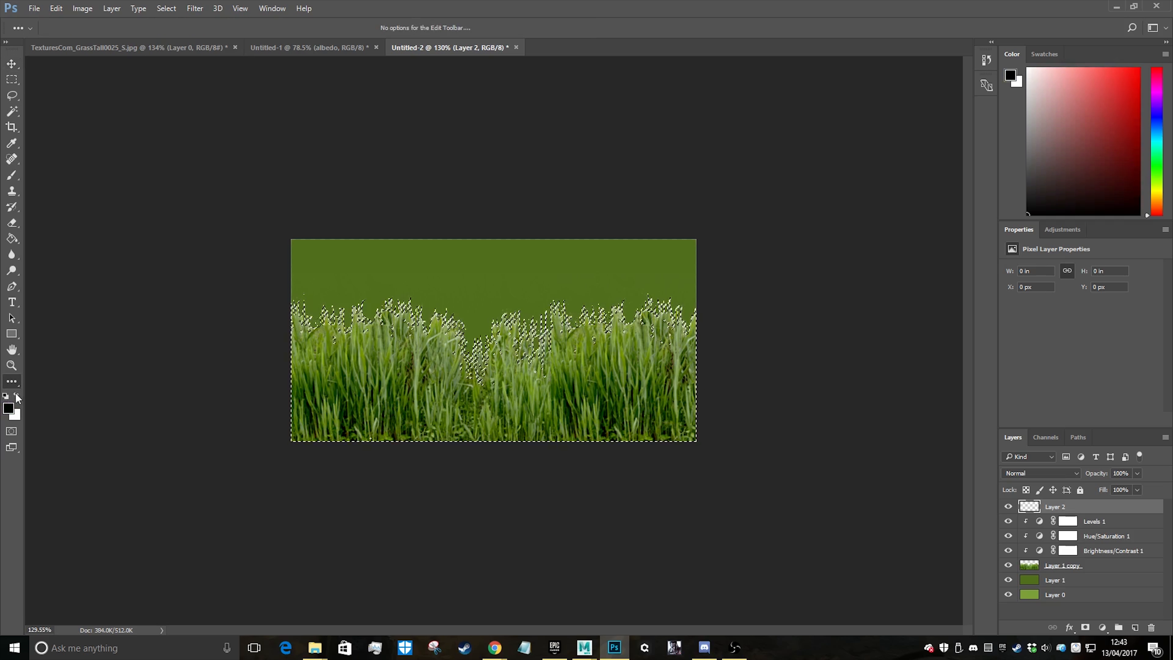
pyautogui.hotkey('alt', 'BackSpace')
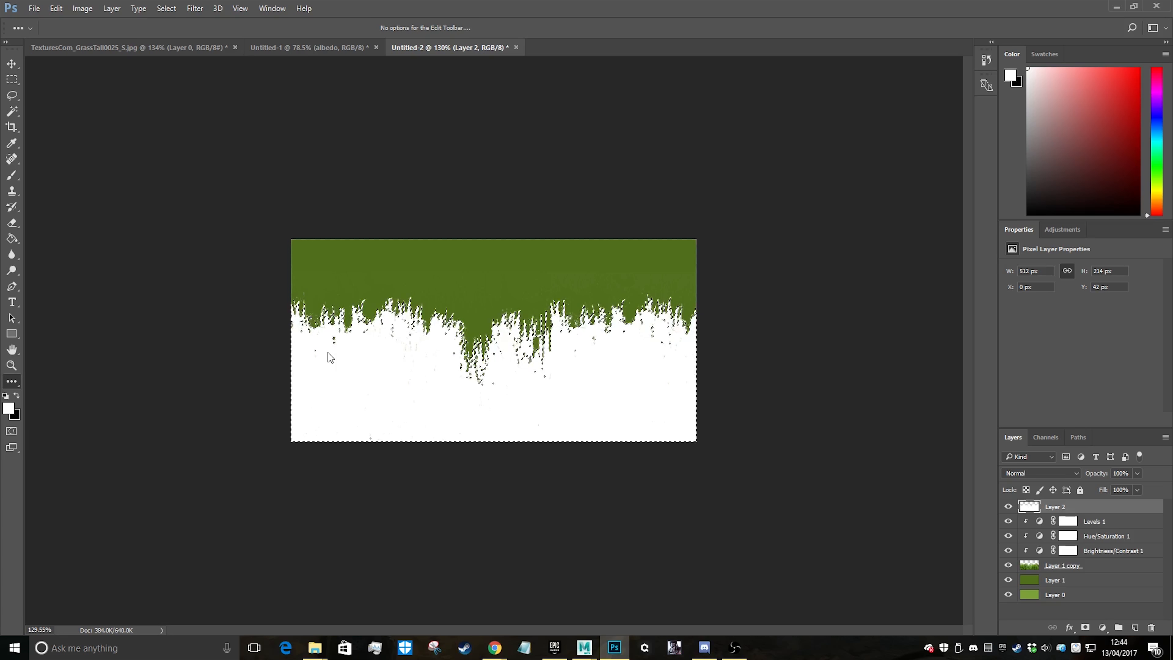
pyautogui.hotkey('ctrl', 'd')
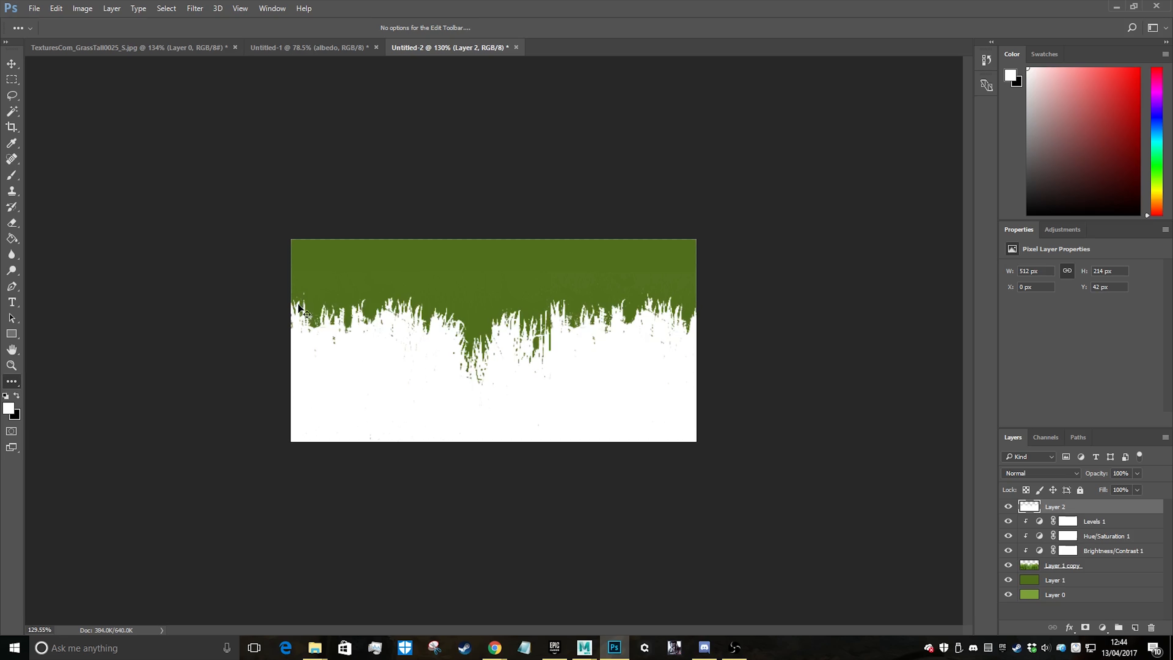
pyautogui.keyDown('alt'); pyautogui.scroll(-4, 453, 393); pyautogui.keyUp('alt')
pyautogui.keyDown('alt'); pyautogui.scroll(13, 636, 433); pyautogui.keyUp('alt')
pyautogui.press('e')
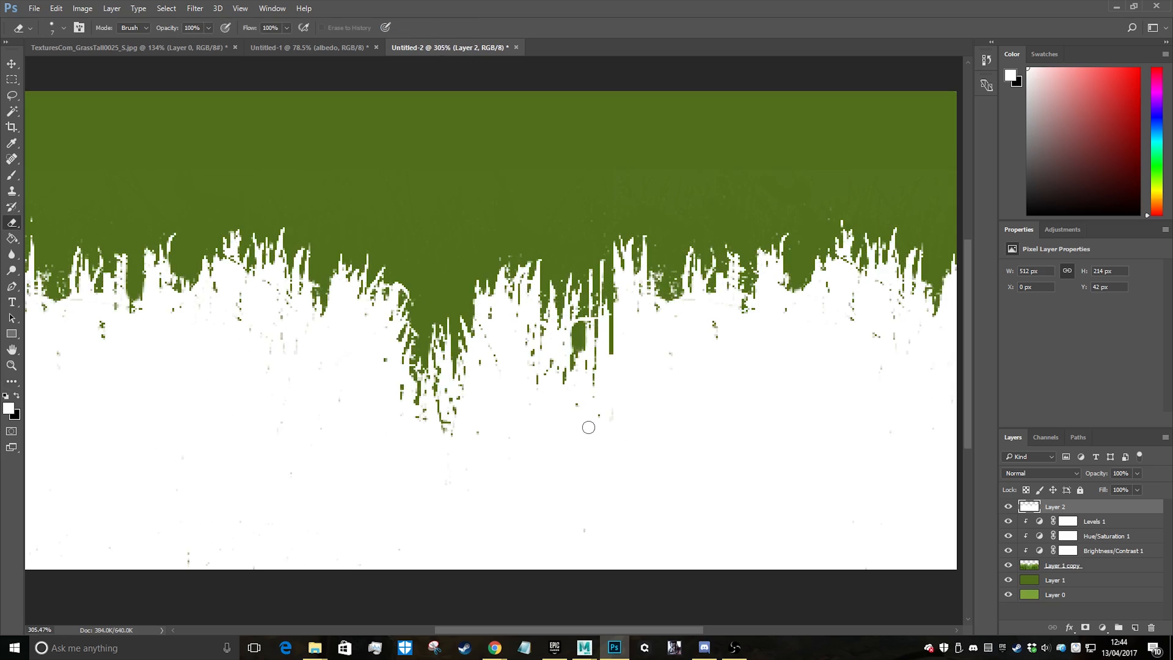
pyautogui.moveTo(591, 425)
pyautogui.mouseDown()
pyautogui.moveTo(597, 398)
pyautogui.moveTo(610, 420)
pyautogui.mouseUp()
pyautogui.hotkey('ctrl', 'z')
# Paint over the stray specks in the lower part of the white grass shape with a white brush, enlarged to size 60
pyautogui.click(14, 177)
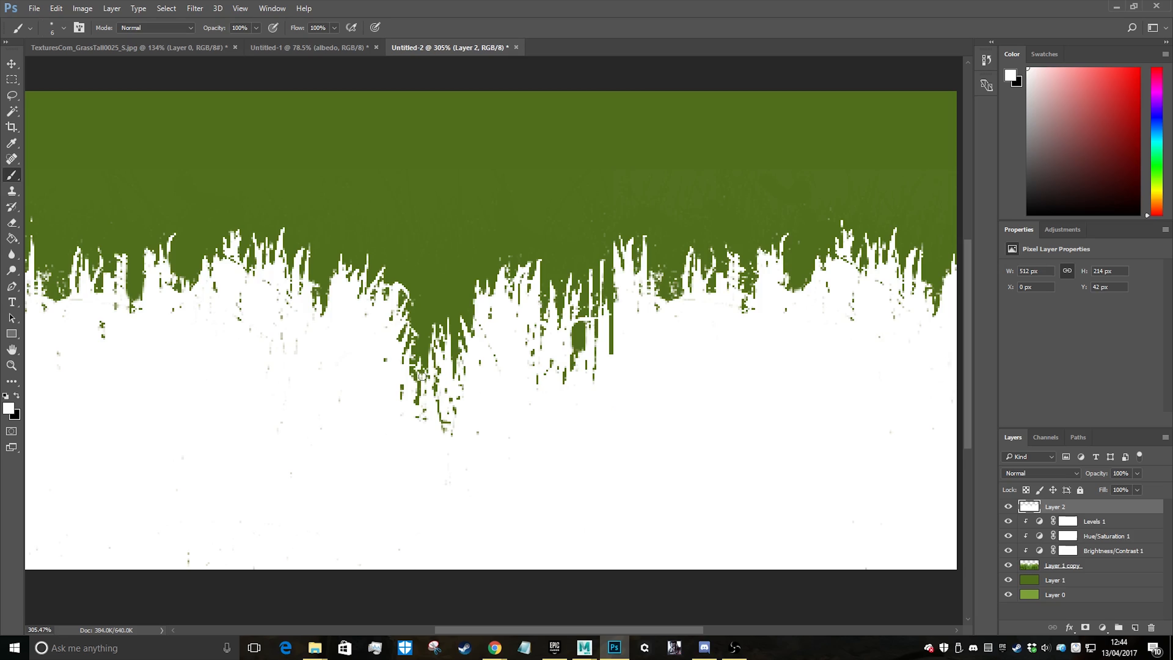
pyautogui.keyDown('alt'); pyautogui.scroll(-5, 441, 505); pyautogui.keyUp('alt')
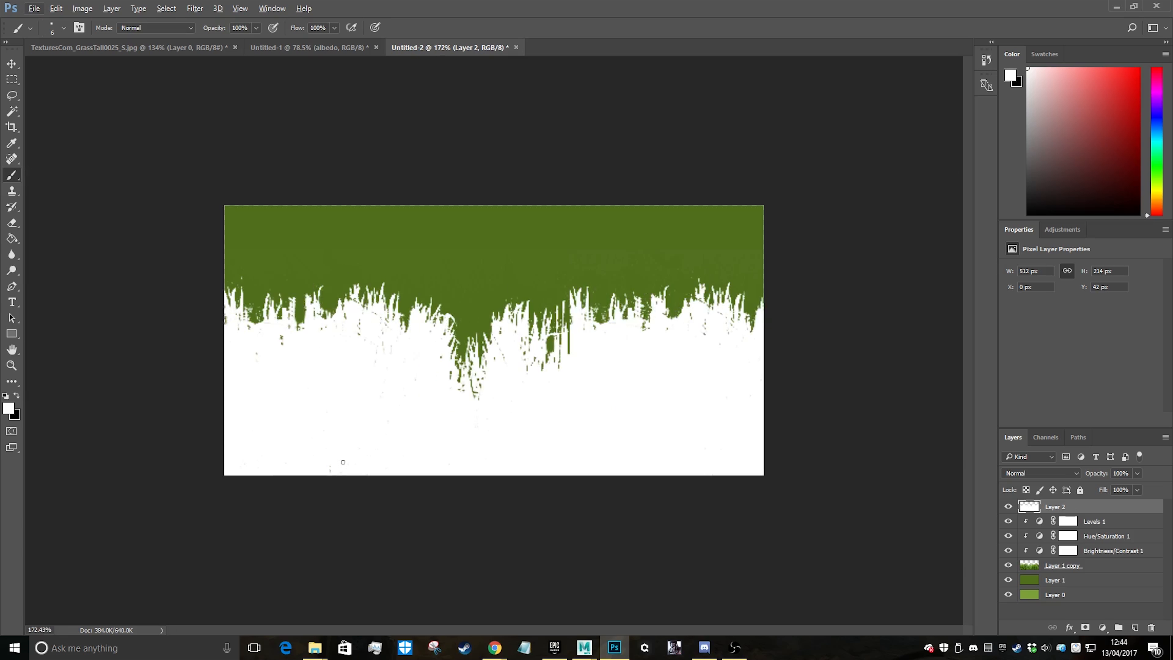
pyautogui.press(']')
pyautogui.press(']')
pyautogui.press(']')
pyautogui.press(']')
pyautogui.press(']')
pyautogui.keyDown('alt'); pyautogui.scroll(-2, 393, 432); pyautogui.keyUp('alt')
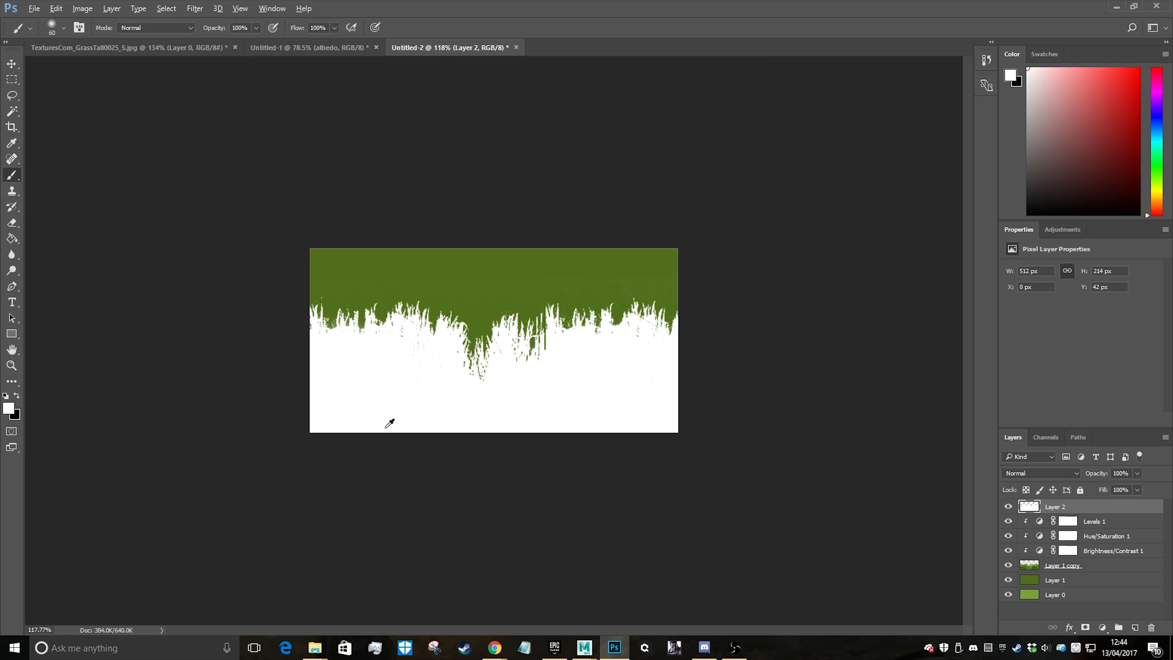
# Paint white over the small holes below the grass tips in the right half of Layer 2 with a size 9 brush
pyautogui.keyDown('alt'); pyautogui.scroll(3, 409, 373); pyautogui.keyUp('alt')
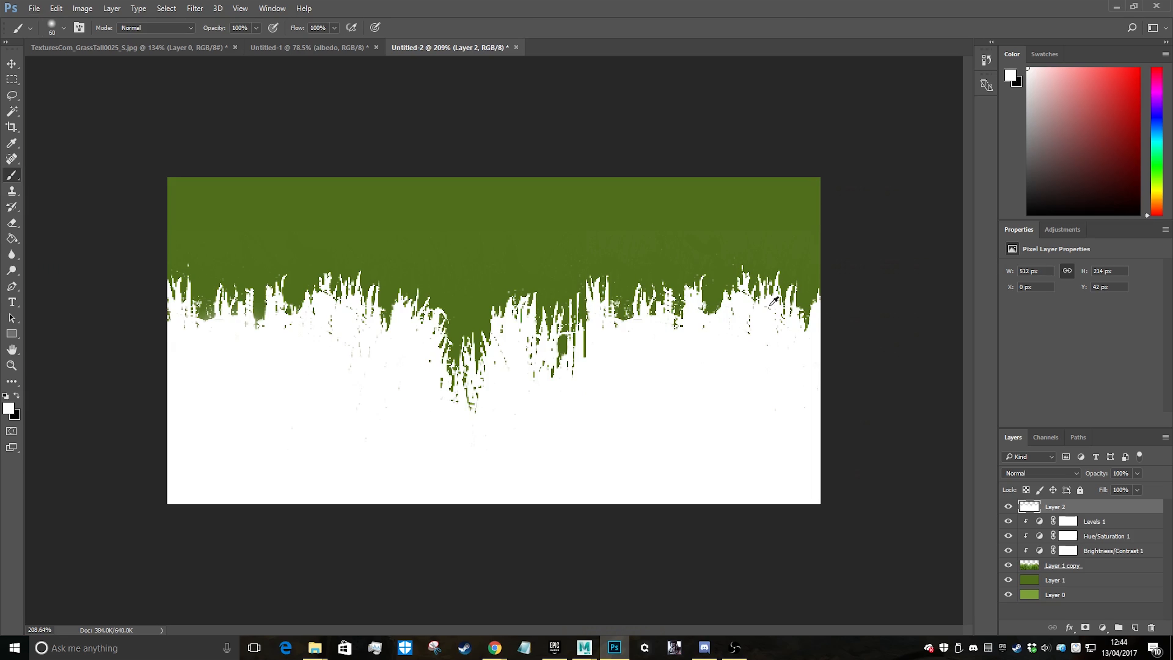
pyautogui.keyDown('alt'); pyautogui.scroll(4, 774, 301); pyautogui.keyUp('alt')
pyautogui.press('[')
pyautogui.press('[')
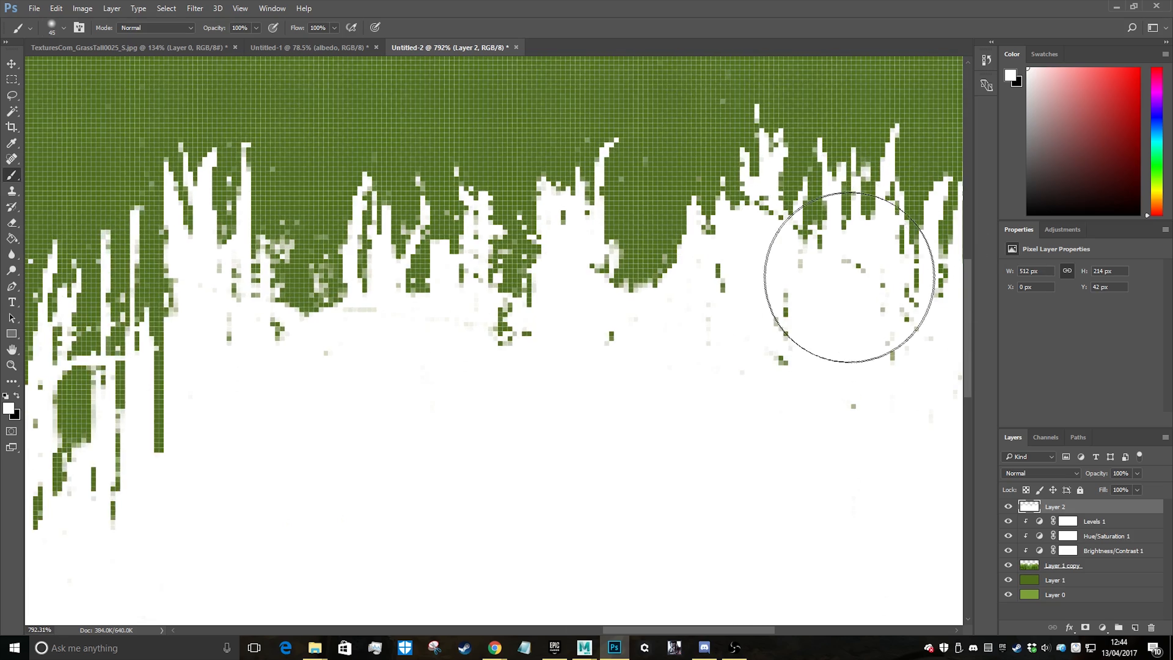
pyautogui.press('[')
pyautogui.press('[')
pyautogui.press('[')
pyautogui.press('[')
pyautogui.press('[')
pyautogui.press('[')
pyautogui.press('[')
pyautogui.press('[')
pyautogui.moveTo(865, 270)
pyautogui.mouseDown()
pyautogui.moveTo(782, 306)
pyautogui.moveTo(743, 234)
pyautogui.moveTo(764, 217)
pyautogui.moveTo(890, 396)
pyautogui.moveTo(853, 374)
pyautogui.moveTo(944, 378)
pyautogui.mouseUp()
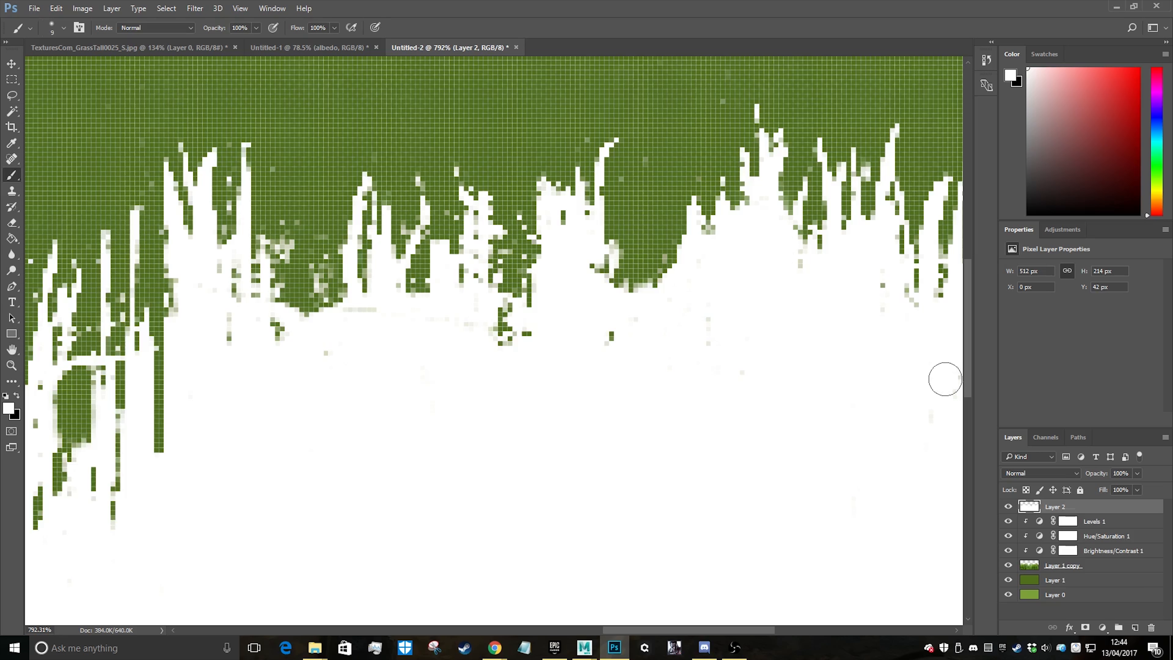
pyautogui.keyDown('alt'); pyautogui.scroll(-6, 490, 433); pyautogui.keyUp('alt')
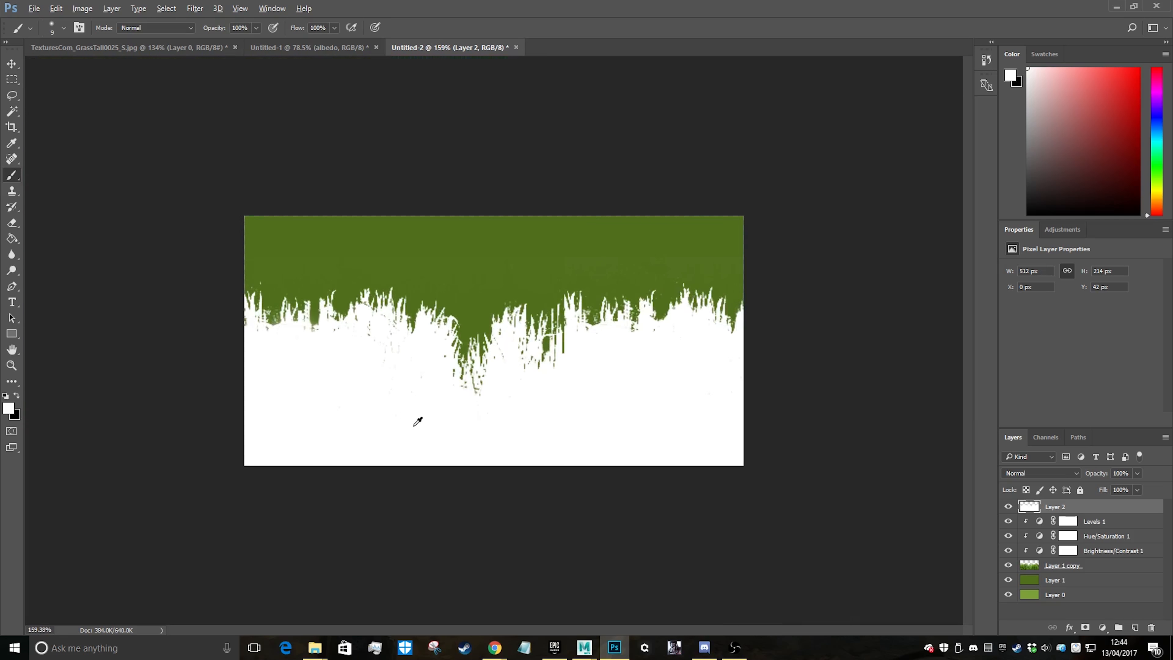
# Fill the tiny holes below the grass tips in the left half of Layer 2 using a white size 3 brush
pyautogui.keyDown('alt'); pyautogui.scroll(10, 290, 321); pyautogui.keyUp('alt')
pyautogui.press('[')
pyautogui.press('[')
pyautogui.press('[')
pyautogui.press('[')
pyautogui.press('[')
pyautogui.press('[')
pyautogui.moveTo(249, 175)
pyautogui.mouseDown()
pyautogui.moveTo(253, 210)
pyautogui.moveTo(324, 291)
pyautogui.moveTo(304, 251)
pyautogui.moveTo(213, 273)
pyautogui.moveTo(123, 424)
pyautogui.moveTo(304, 448)
pyautogui.moveTo(282, 445)
pyautogui.moveTo(340, 587)
pyautogui.moveTo(481, 384)
pyautogui.moveTo(471, 351)
pyautogui.moveTo(501, 400)
pyautogui.mouseUp()
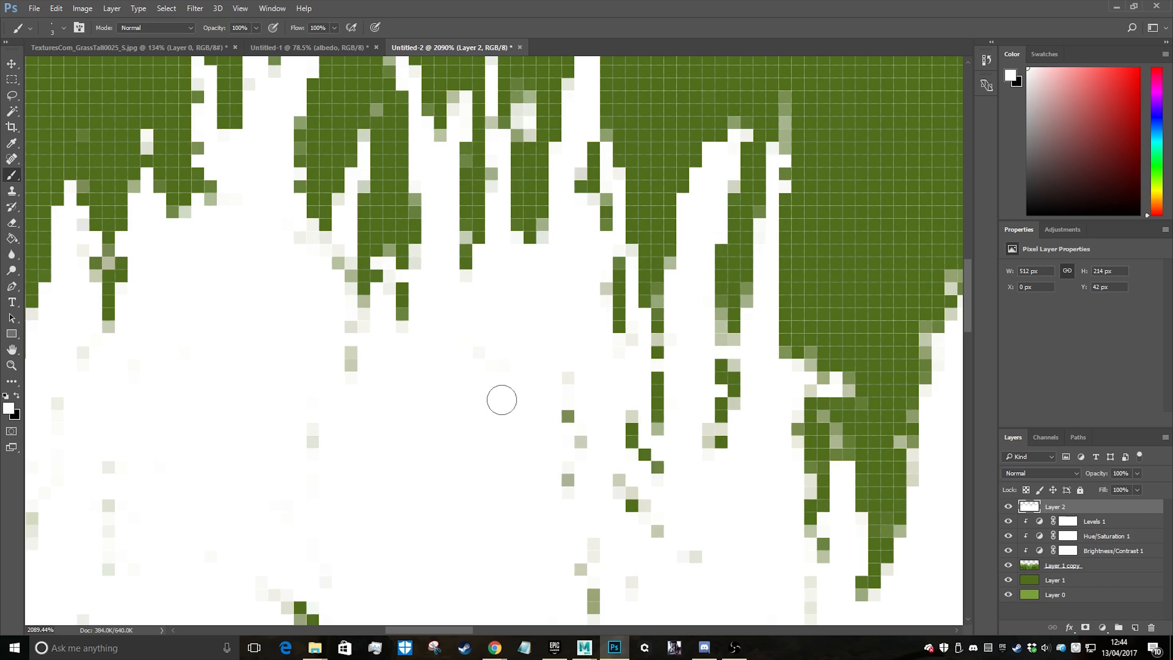
pyautogui.keyDown('alt'); pyautogui.scroll(-10, 501, 399); pyautogui.keyUp('alt')
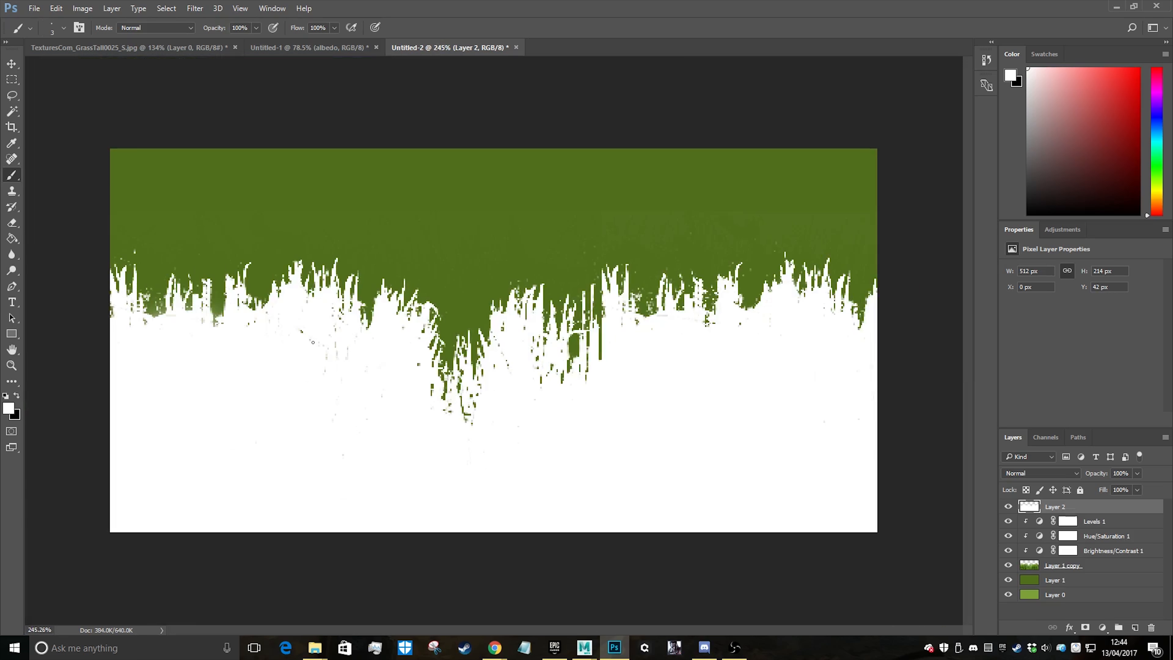
pyautogui.keyDown('alt'); pyautogui.scroll(-6, 505, 415); pyautogui.keyUp('alt')
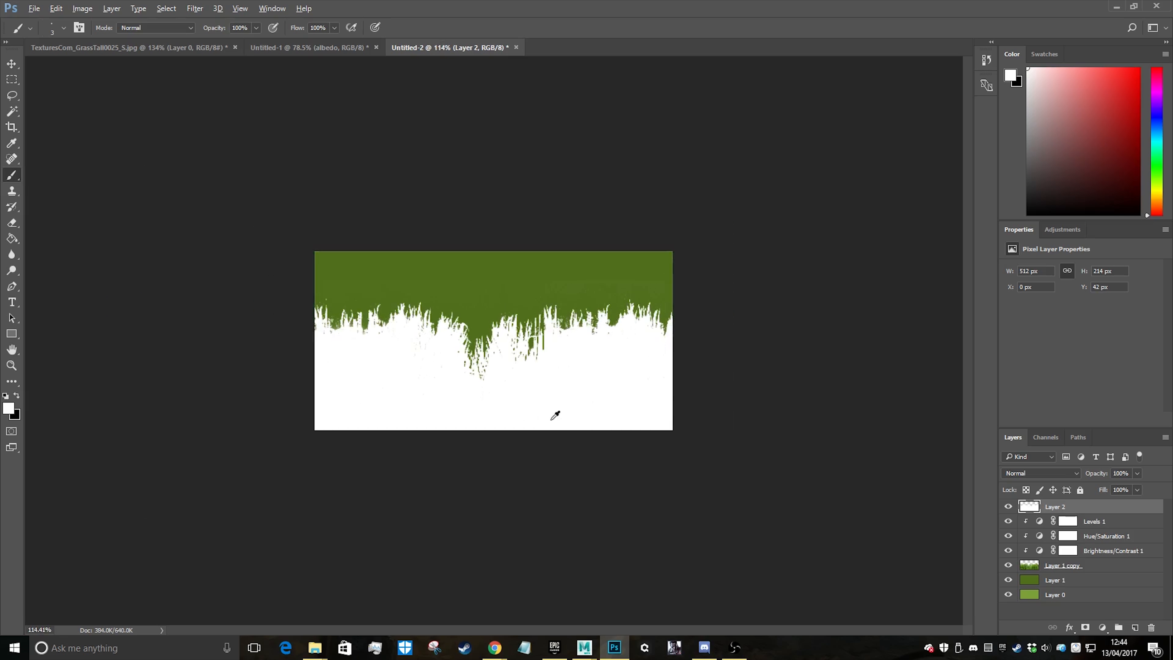
# Add a new layer between Levels 1 and Layer 2 and fill it with black
pyautogui.click(1110, 523)
pyautogui.hotkey('ctrl', 'shift', 'n')
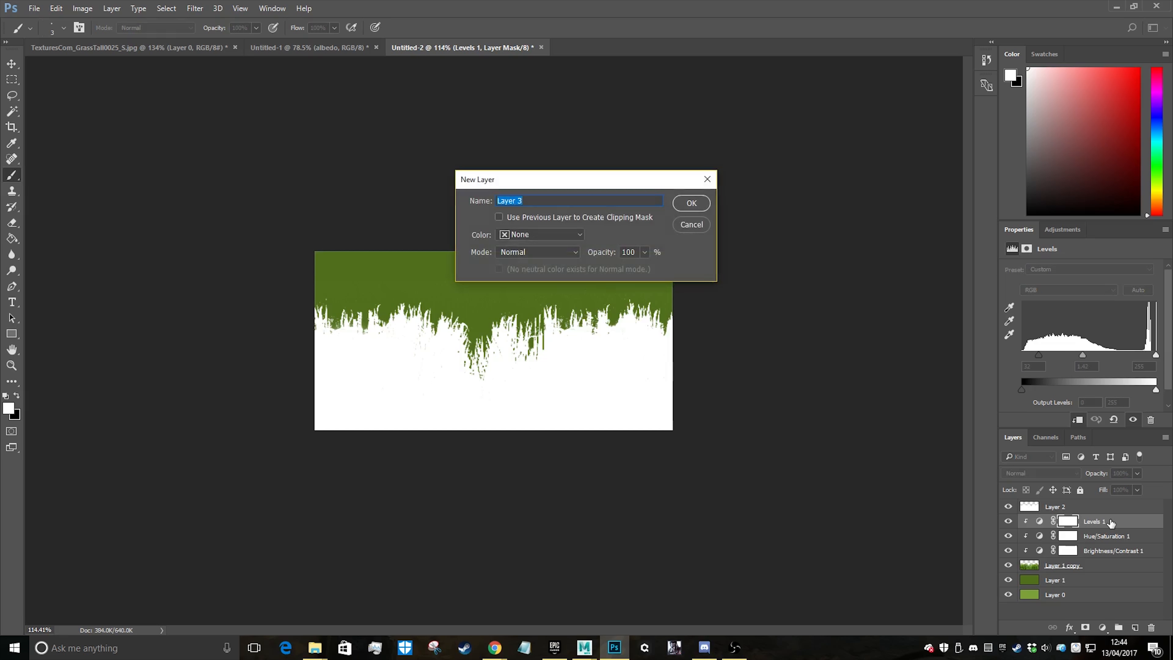
pyautogui.press('Return')
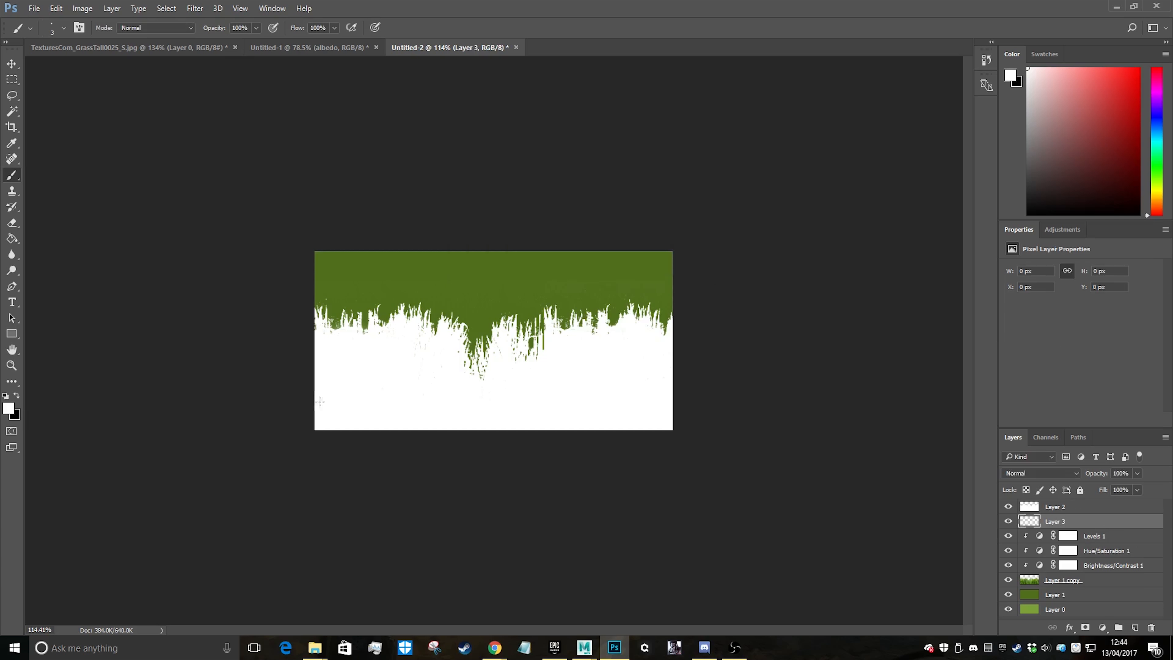
pyautogui.press('x')
pyautogui.hotkey('alt', 'BackSpace')
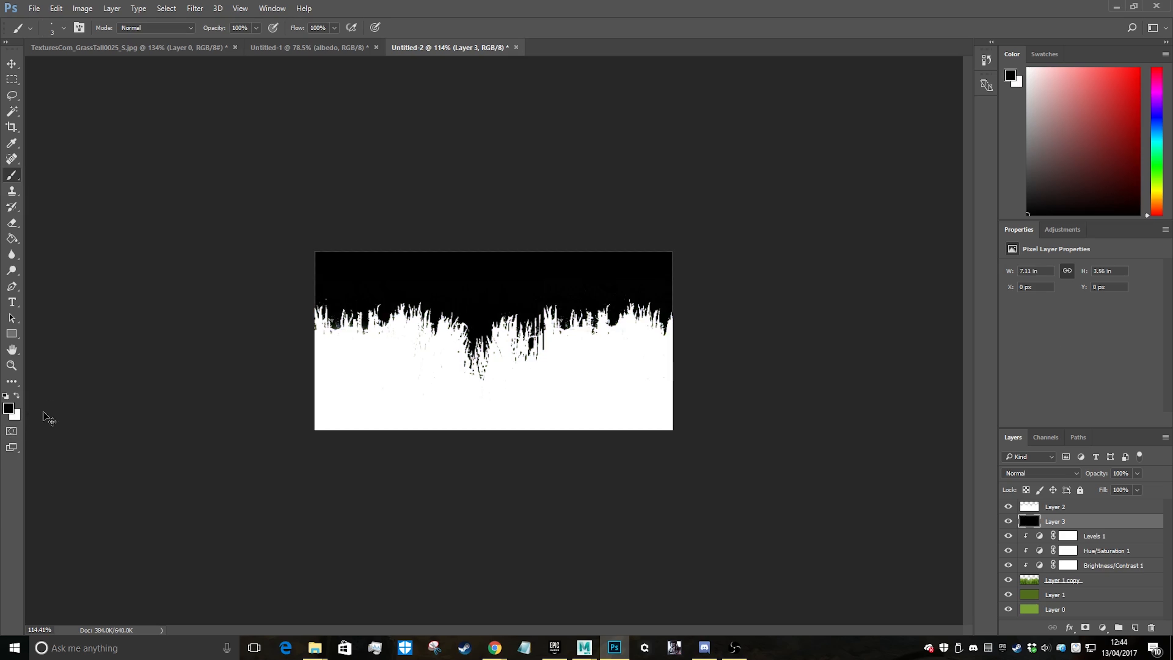
# Erase the stray grey and white pixels above and between the leftmost grass blades on Layer 2
pyautogui.keyDown('alt'); pyautogui.scroll(17, 250, 280); pyautogui.keyUp('alt')
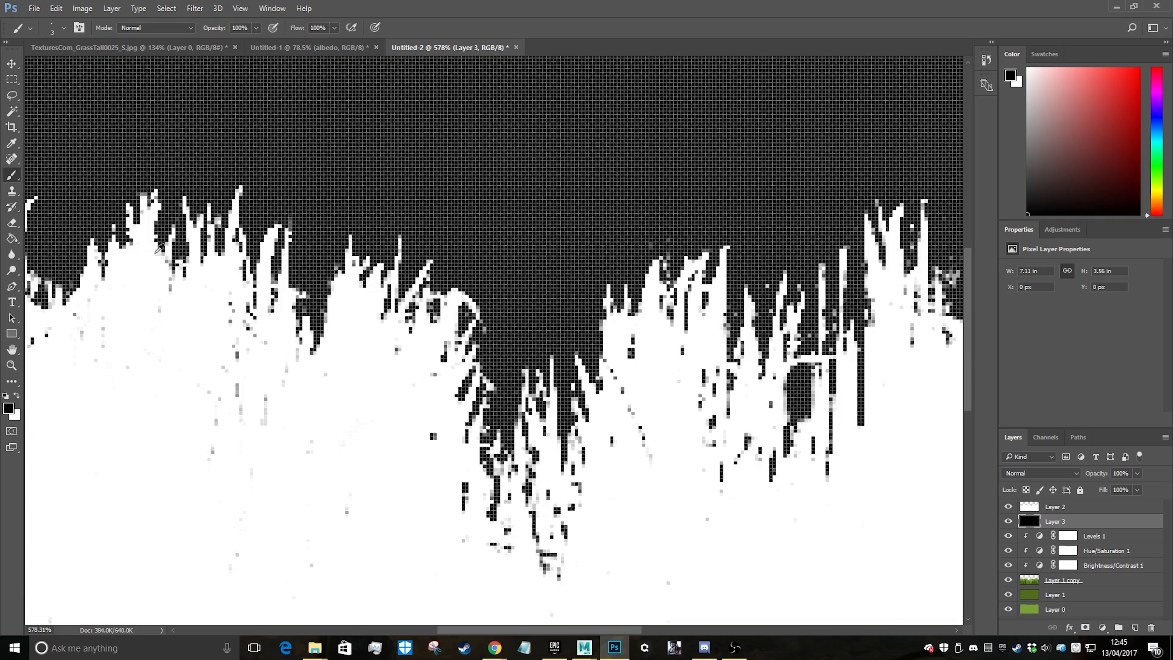
pyautogui.keyDown('alt'); pyautogui.scroll(-5, 214, 280); pyautogui.keyUp('alt')
pyautogui.moveTo(659, 630); pyautogui.dragTo(578, 630)
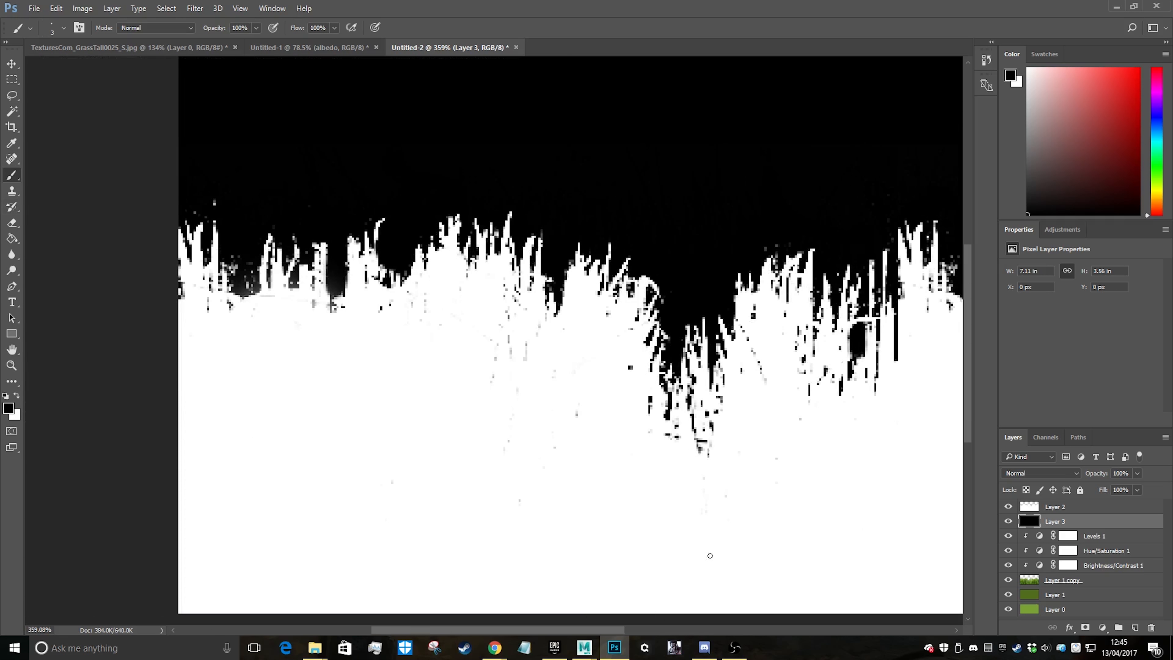
pyautogui.click(1048, 507)
pyautogui.keyDown('alt'); pyautogui.scroll(9, 217, 189); pyautogui.keyUp('alt')
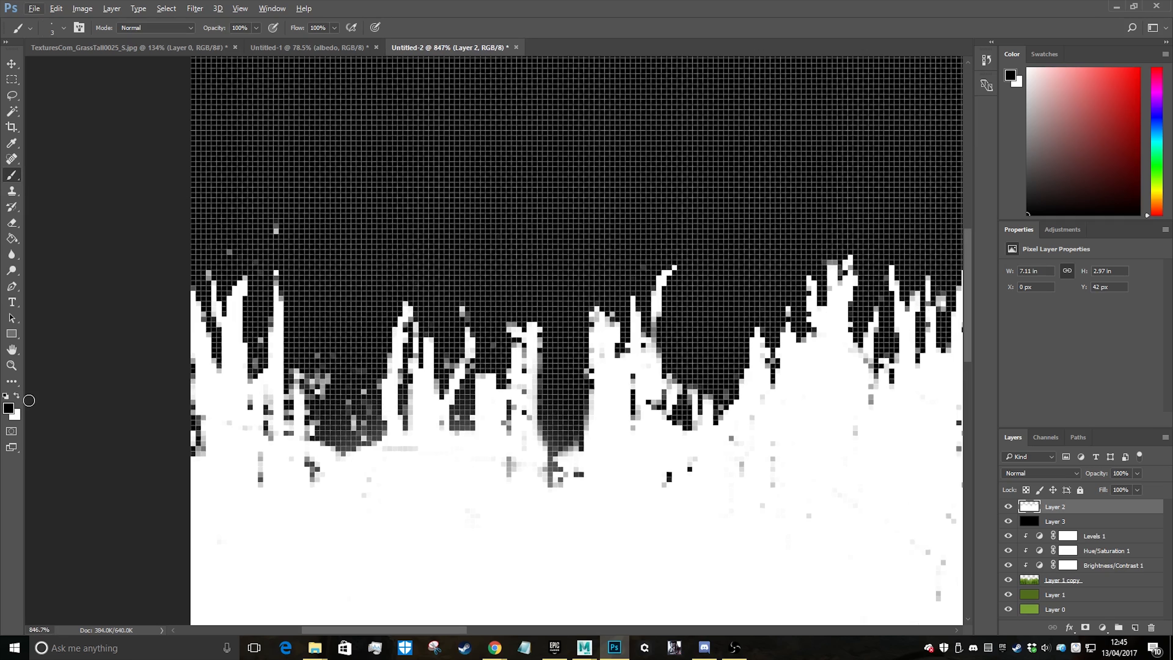
pyautogui.press('x')
pyautogui.press('x')
pyautogui.click(12, 225)
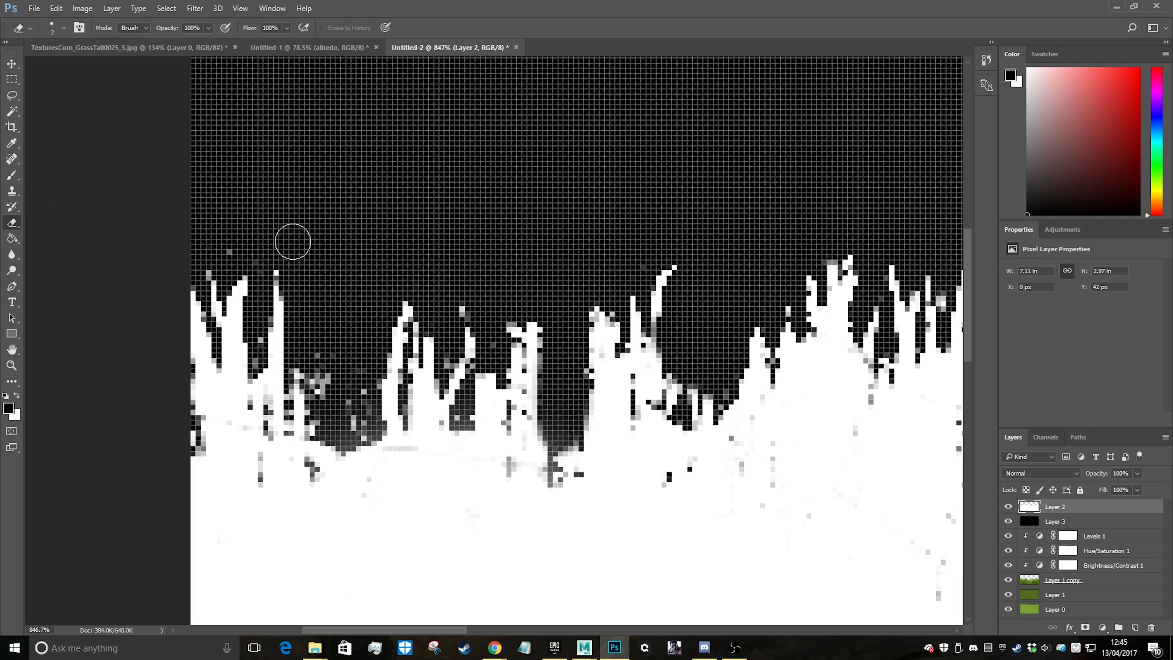
pyautogui.moveTo(335, 366)
pyautogui.mouseDown()
pyautogui.moveTo(348, 414)
pyautogui.moveTo(340, 381)
pyautogui.mouseUp()
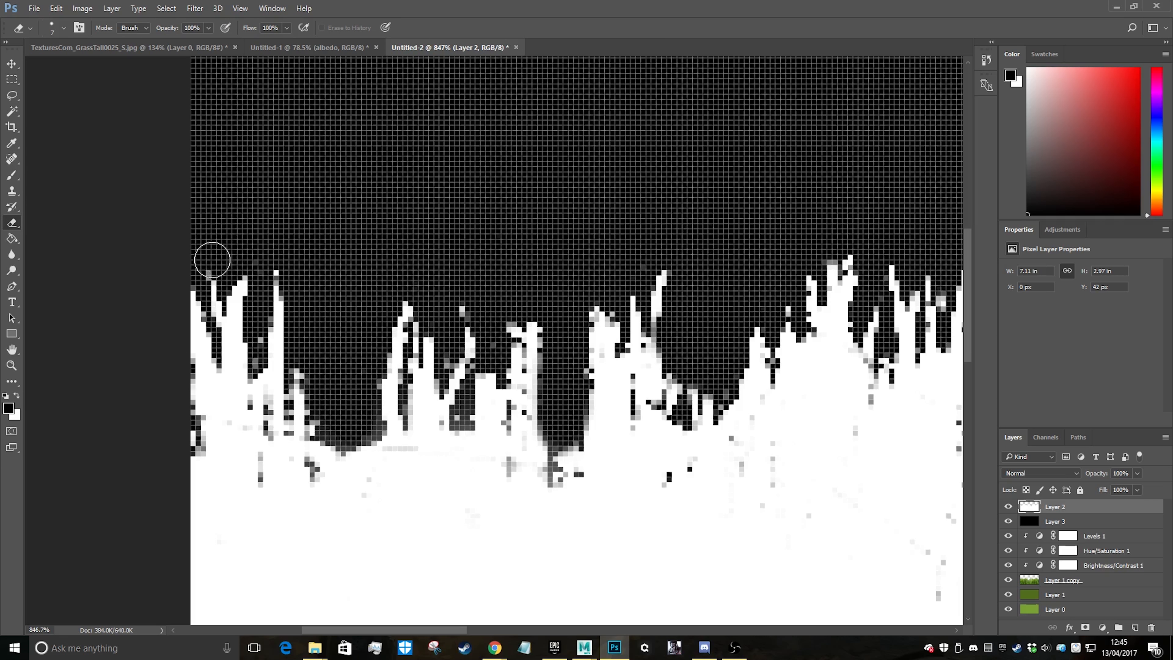
# Paint over the dark marks inside the left part of the white grass shape with a white brush of size 25
pyautogui.keyDown('alt'); pyautogui.scroll(-6, 597, 314); pyautogui.keyUp('alt')
pyautogui.keyDown('alt'); pyautogui.scroll(-2, 847, 397); pyautogui.keyUp('alt')
pyautogui.keyDown('alt'); pyautogui.scroll(1, 652, 426); pyautogui.keyUp('alt')
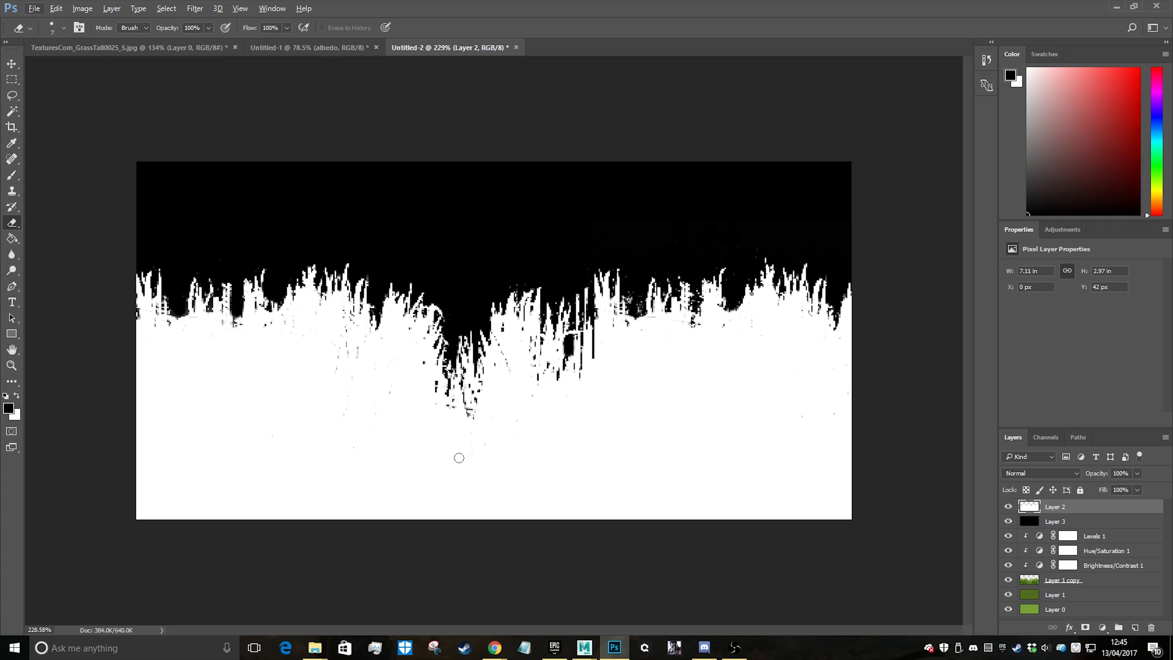
pyautogui.press('b')
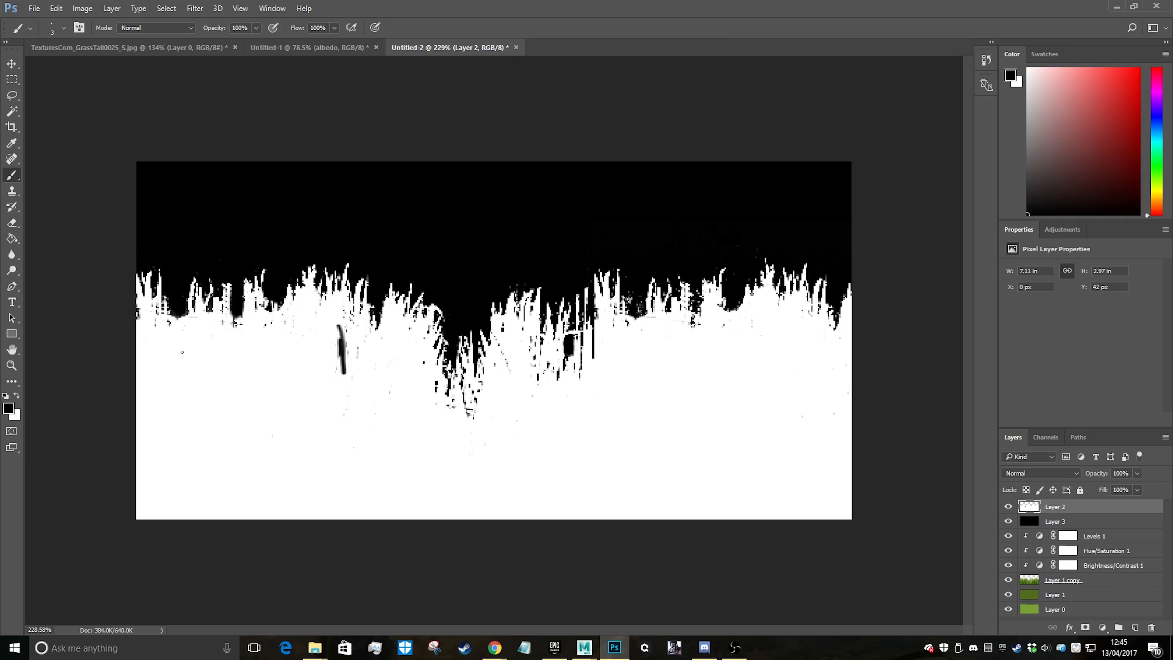
pyautogui.press('x')
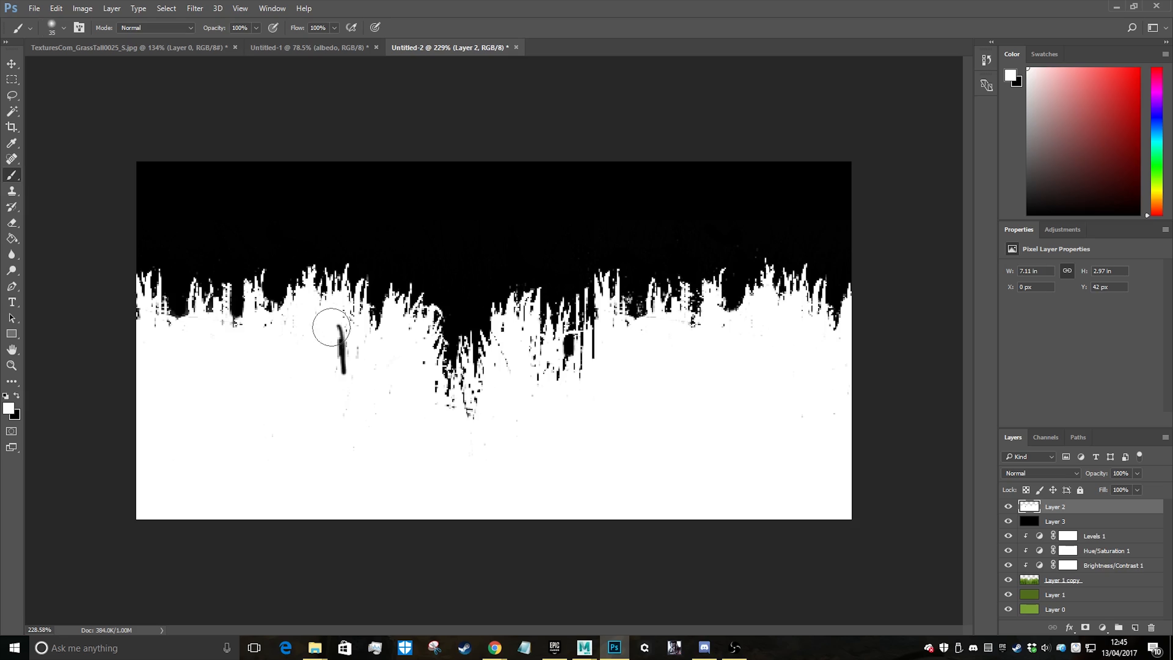
pyautogui.moveTo(331, 327); pyautogui.dragTo(333, 335)
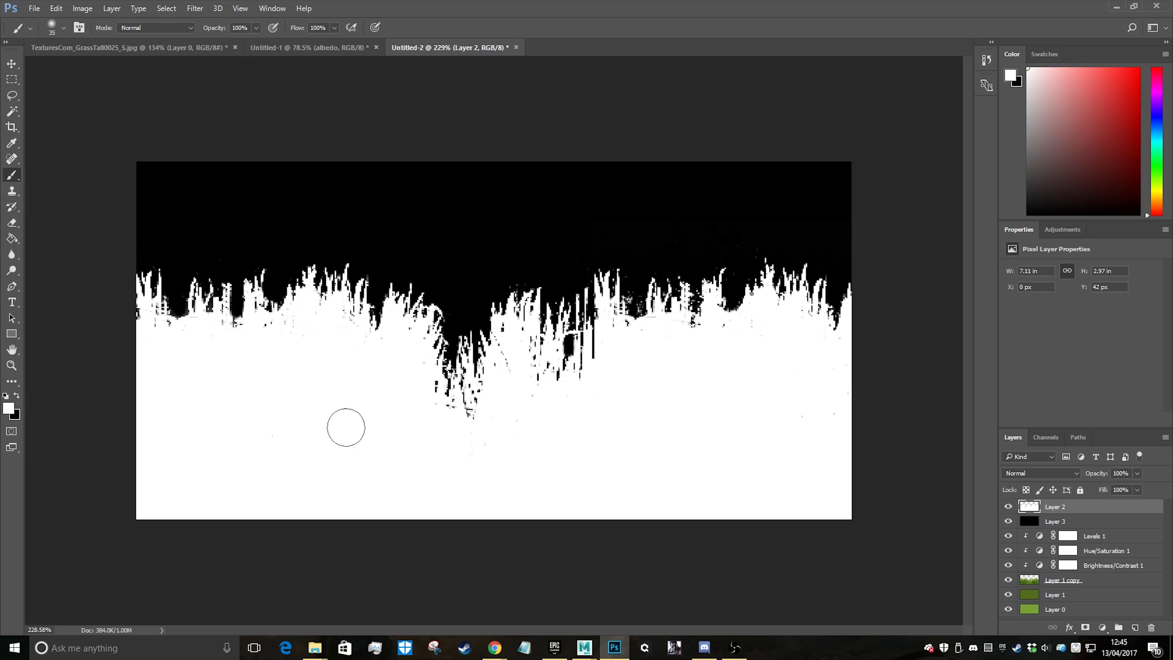
pyautogui.keyDown('alt'); pyautogui.scroll(-5, 702, 485); pyautogui.keyUp('alt')
pyautogui.keyDown('alt'); pyautogui.scroll(1, 515, 383); pyautogui.keyUp('alt')
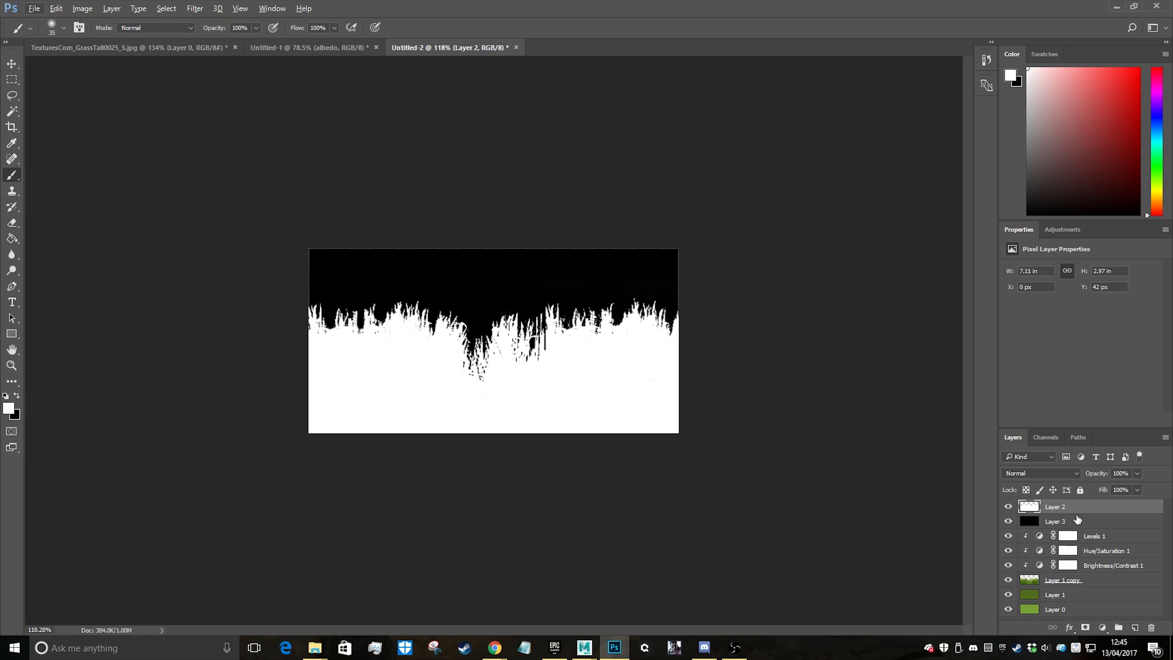
# Group Layer 2 and Layer 3 and name the group Alpha
pyautogui.keyDown('shift'); pyautogui.click(1078, 519); pyautogui.keyUp('shift')
pyautogui.hotkey('ctrl', 'g')
pyautogui.press('h')
pyautogui.doubleClick(1050, 506)
pyautogui.press('Escape')
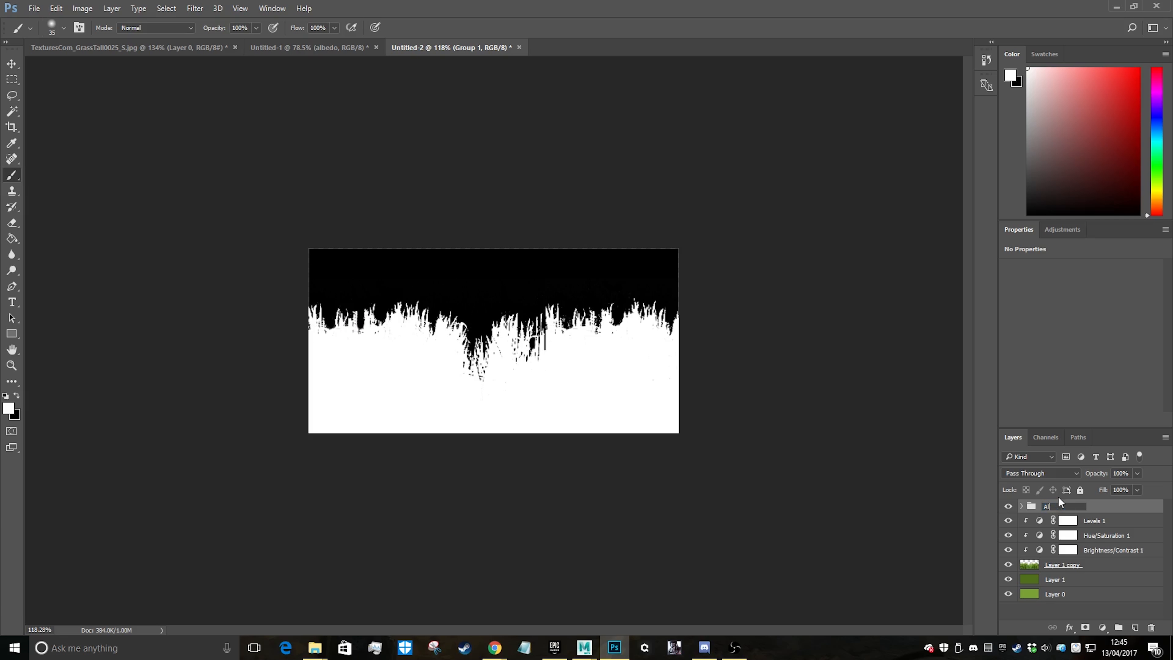
pyautogui.write('Alpha')
pyautogui.press('Return')
# Select the Levels 1 adjustment layer beneath the Alpha group
pyautogui.click(1114, 522)
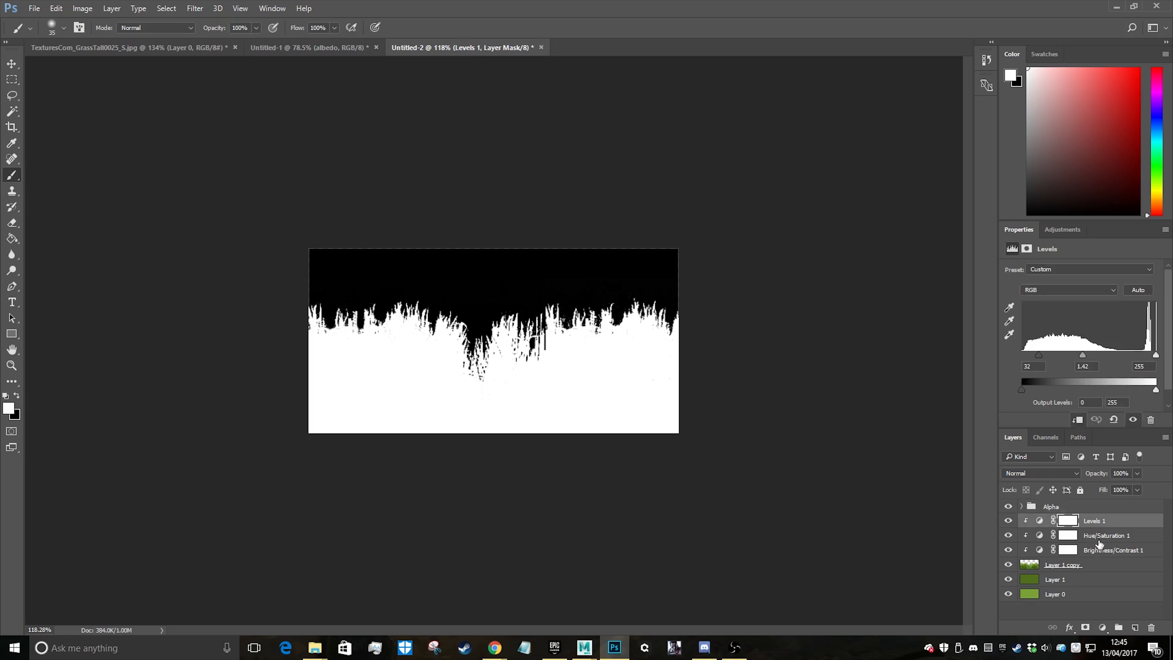
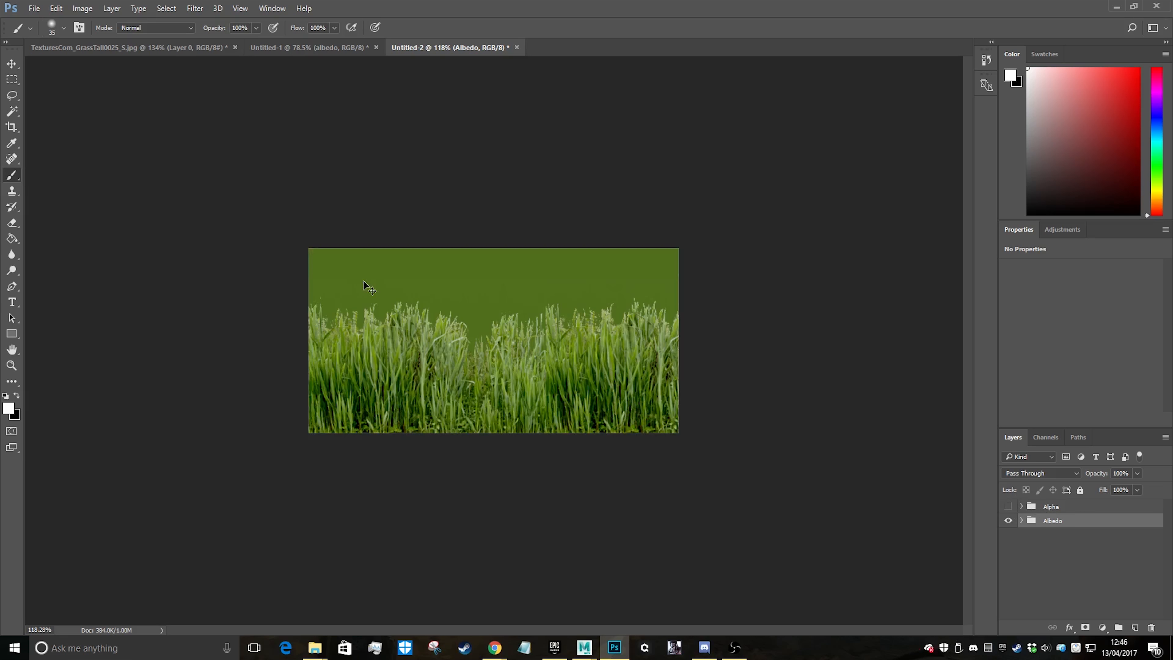
# Save the albedo image as the Targa file GrassExample1Albedo at 24 bits/pixel, replacing the existing file
pyautogui.hotkey('ctrl', 'shift', 's')
pyautogui.click(180, 282)
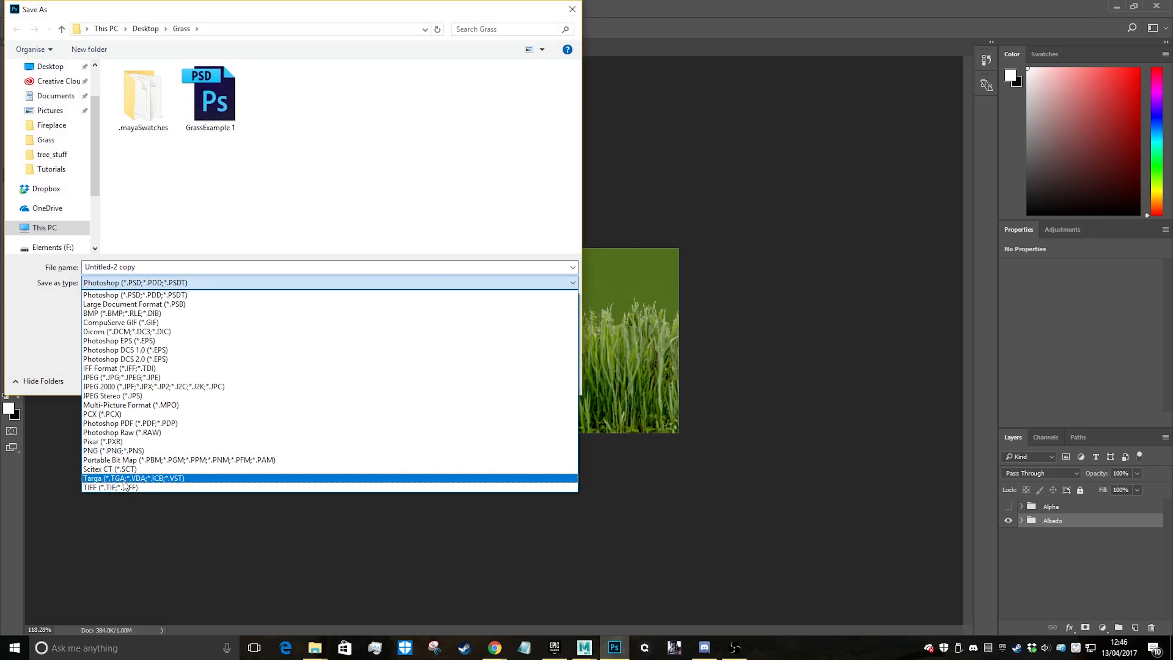
pyautogui.click(134, 480)
pyautogui.doubleClick(210, 102)
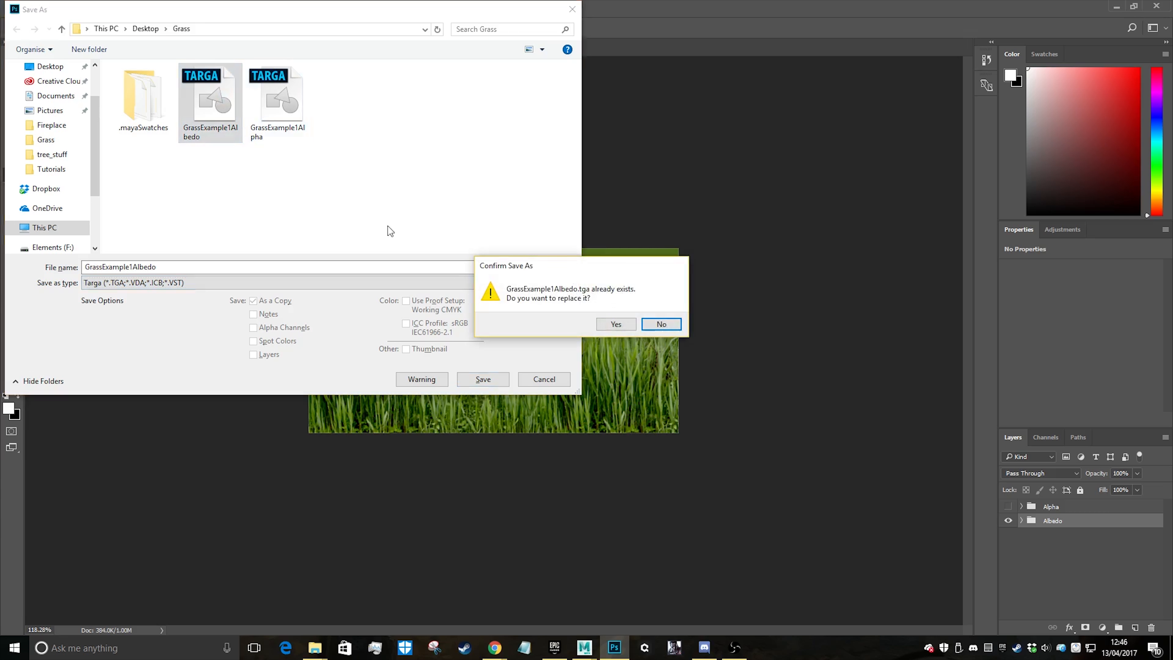
pyautogui.click(616, 324)
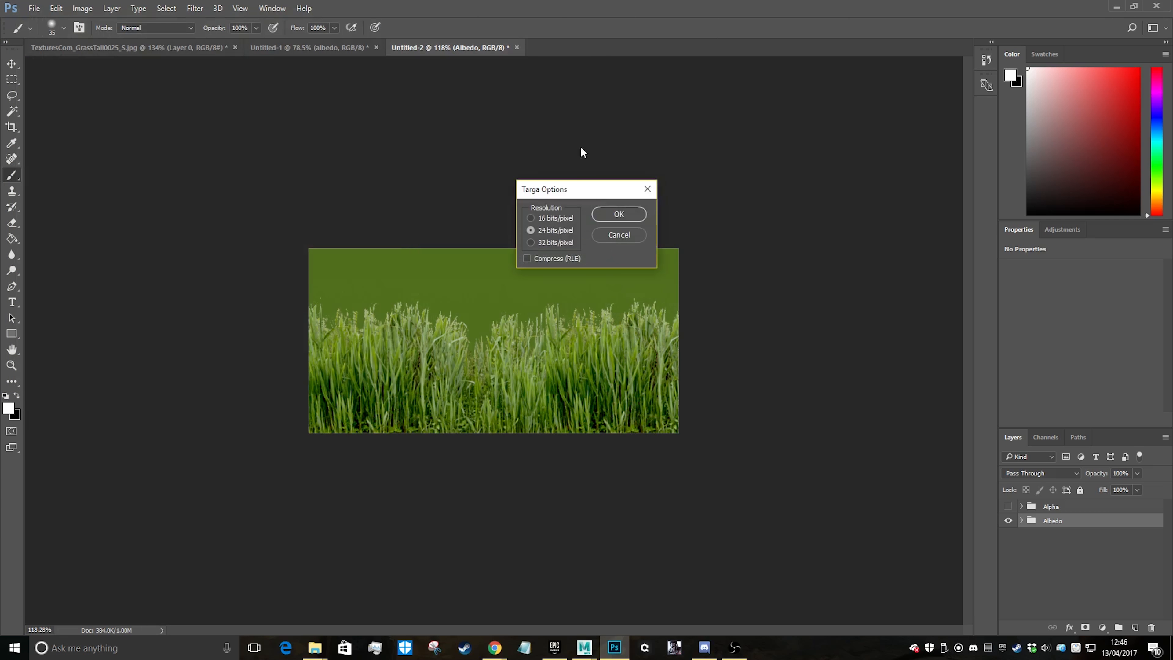
pyautogui.click(619, 214)
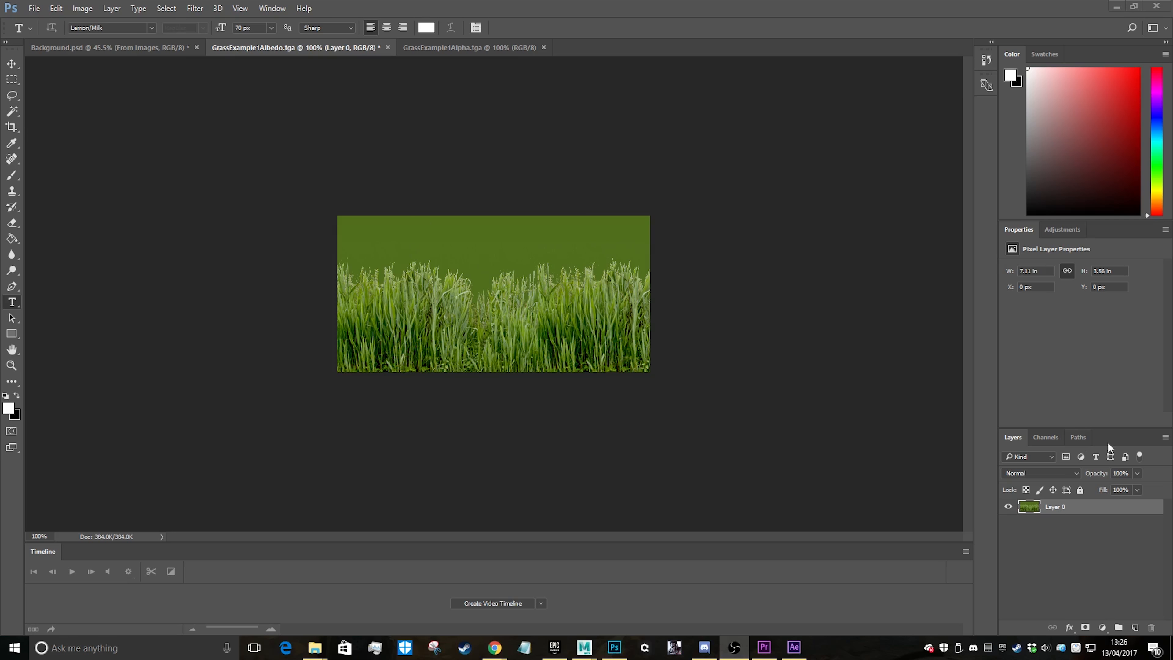
# Add a new alpha channel to GrassExample1Albedo.tga and paste the whole GrassExample1Alpha.tga mask into it
pyautogui.click(1045, 438)
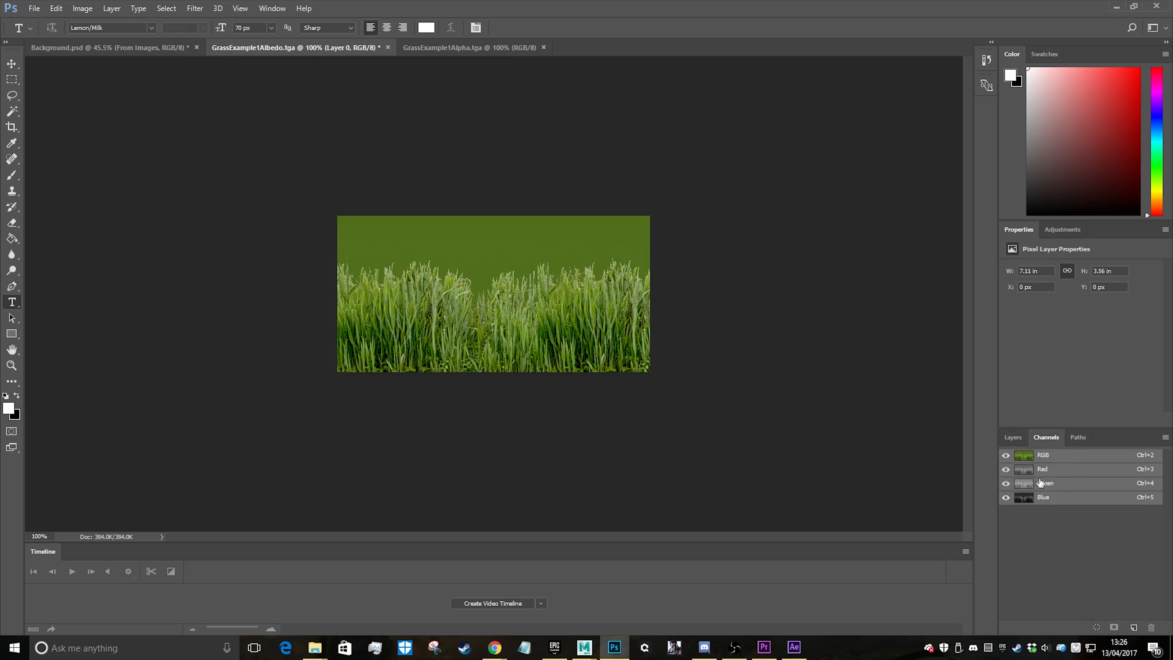
pyautogui.click(1133, 627)
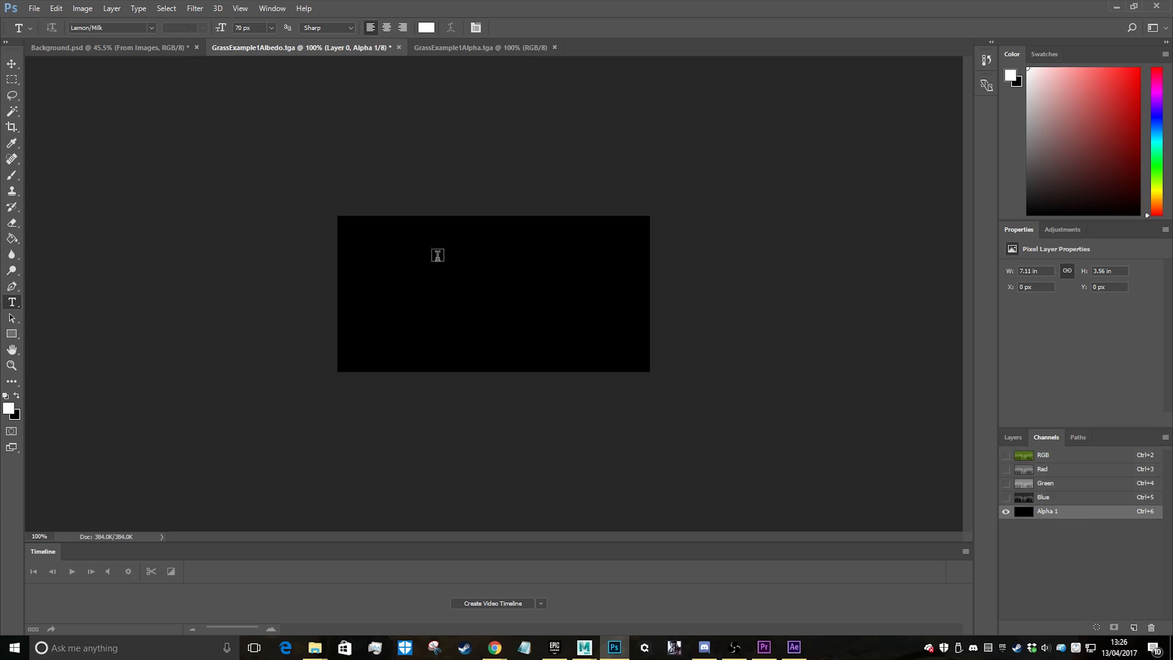
pyautogui.click(454, 47)
pyautogui.hotkey('ctrl', 'a')
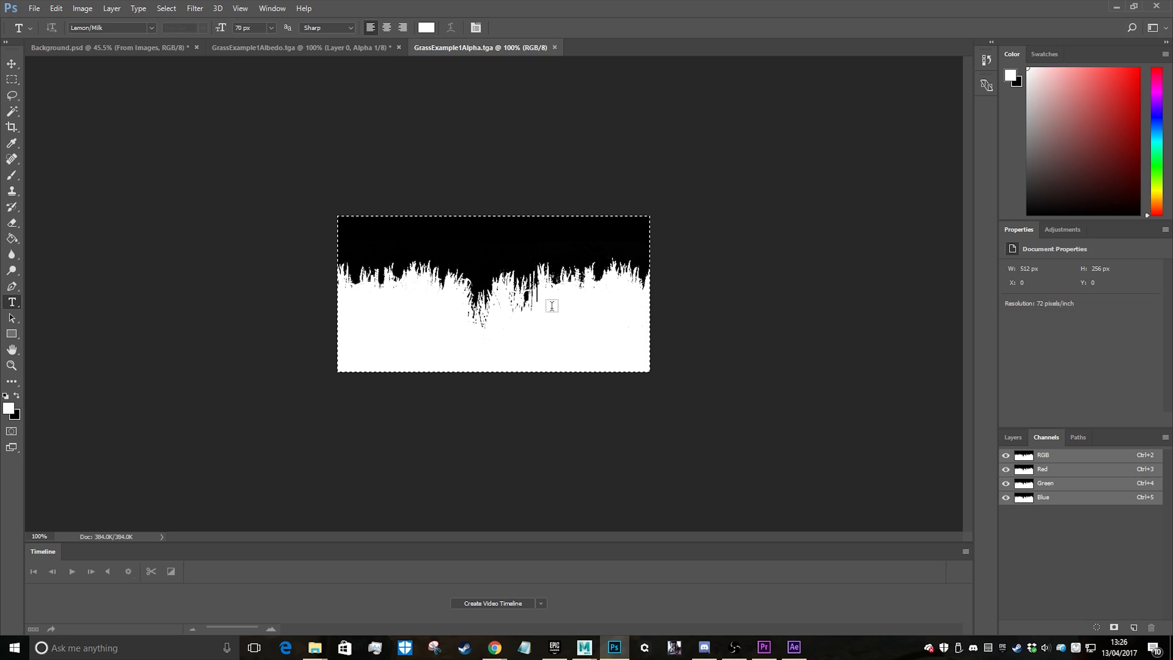
pyautogui.click(267, 48)
pyautogui.hotkey('ctrl', 'v')
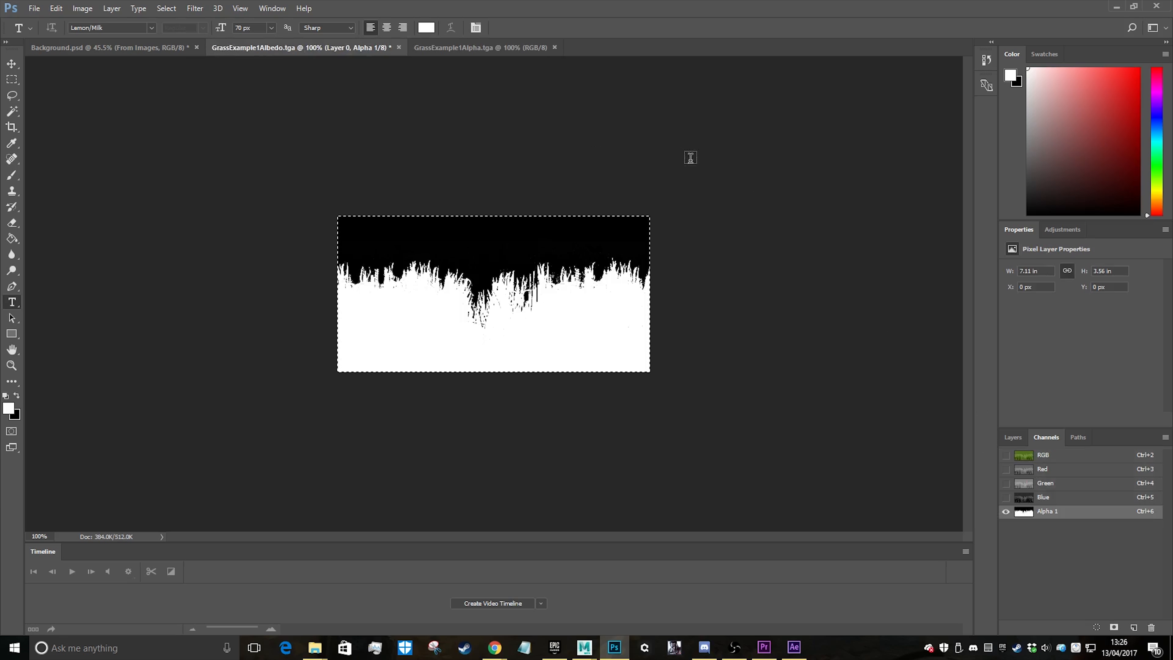
# Display the RGB channels together with the Alpha 1 overlay and return to the layer list
pyautogui.click(1020, 455)
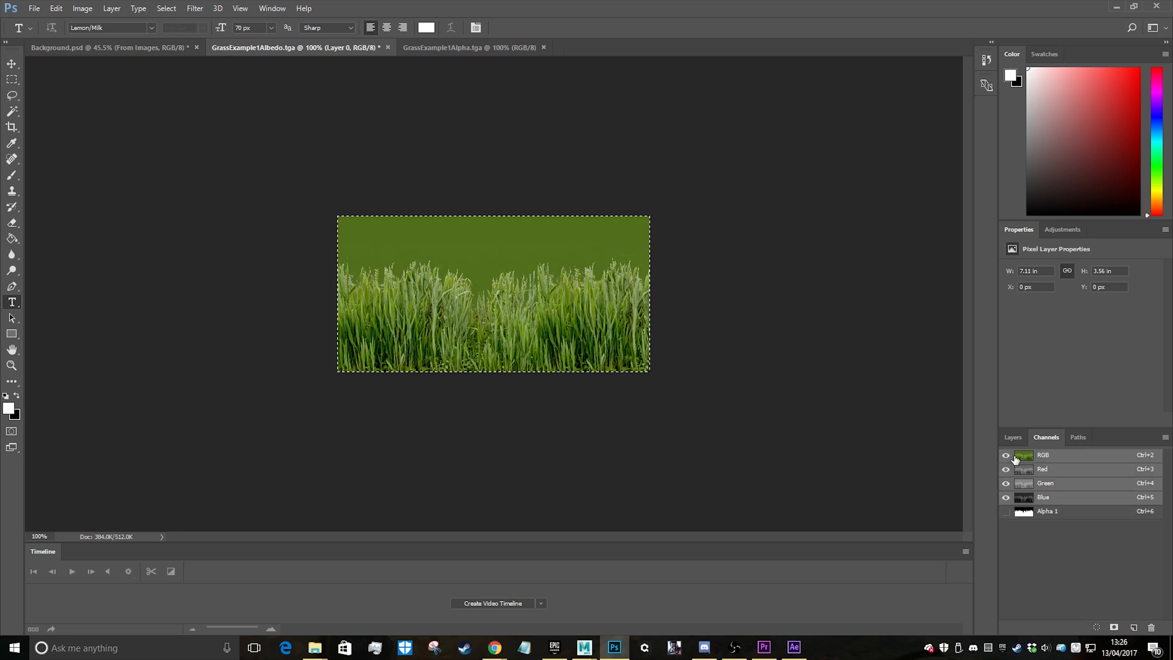
pyautogui.click(1006, 512)
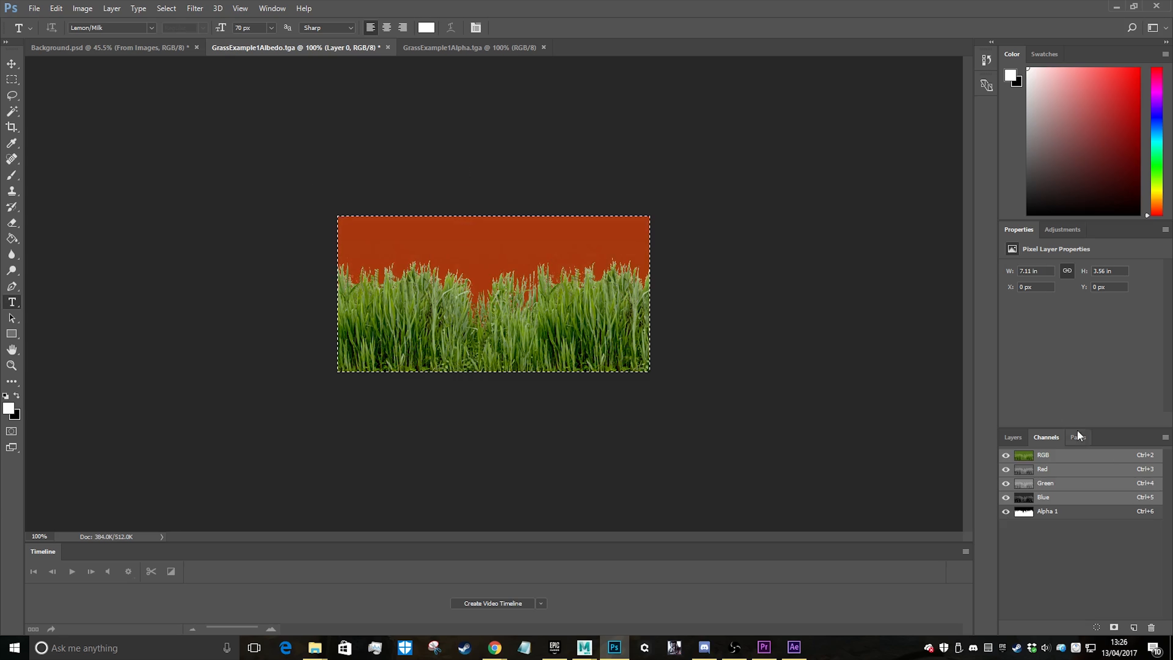
pyautogui.click(1003, 436)
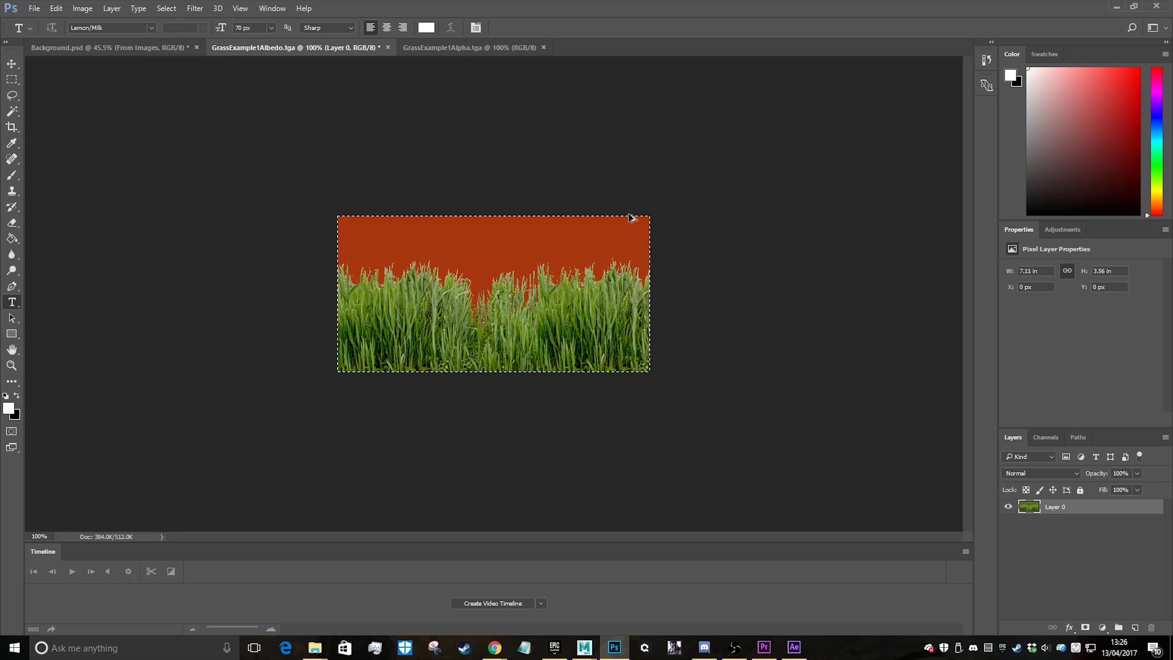
# Save the image as a Targa file named GrassExample1AlbedoAlpha with alpha channels included
pyautogui.click(33, 8)
pyautogui.click(55, 145)
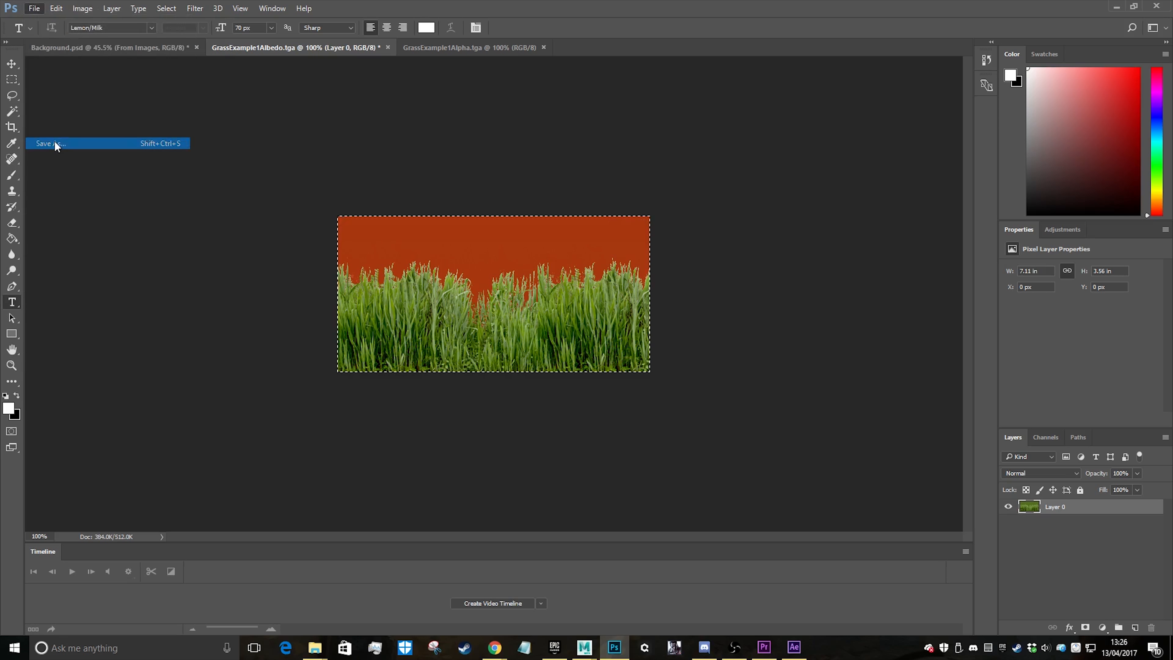
pyautogui.click(193, 282)
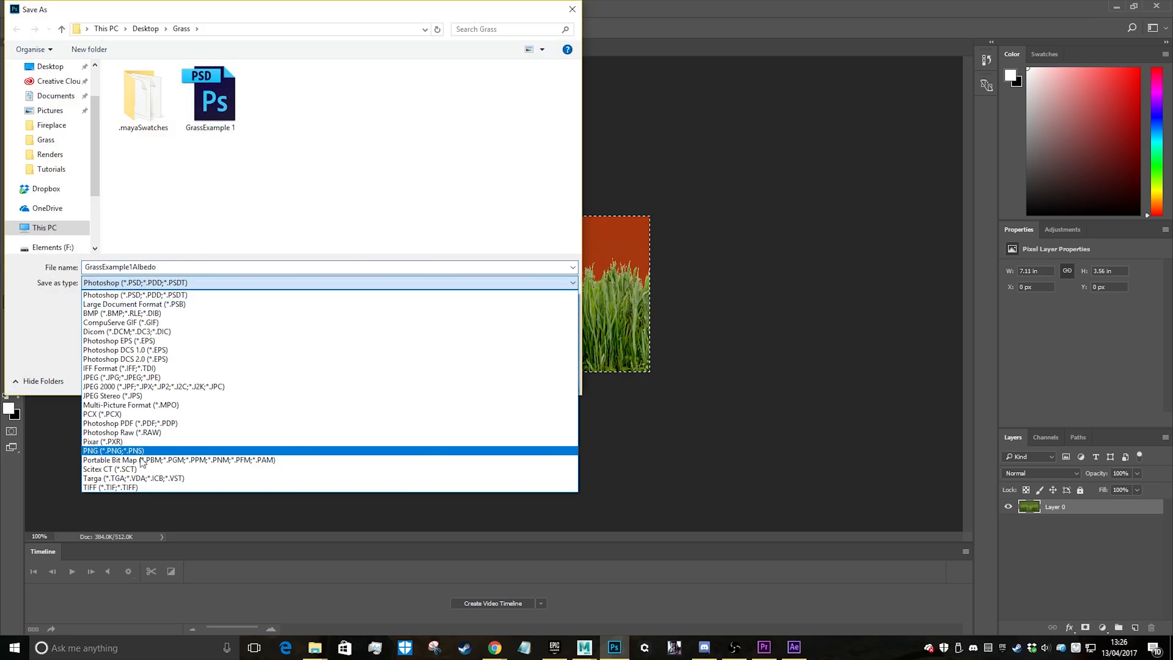
pyautogui.click(143, 481)
pyautogui.click(213, 105)
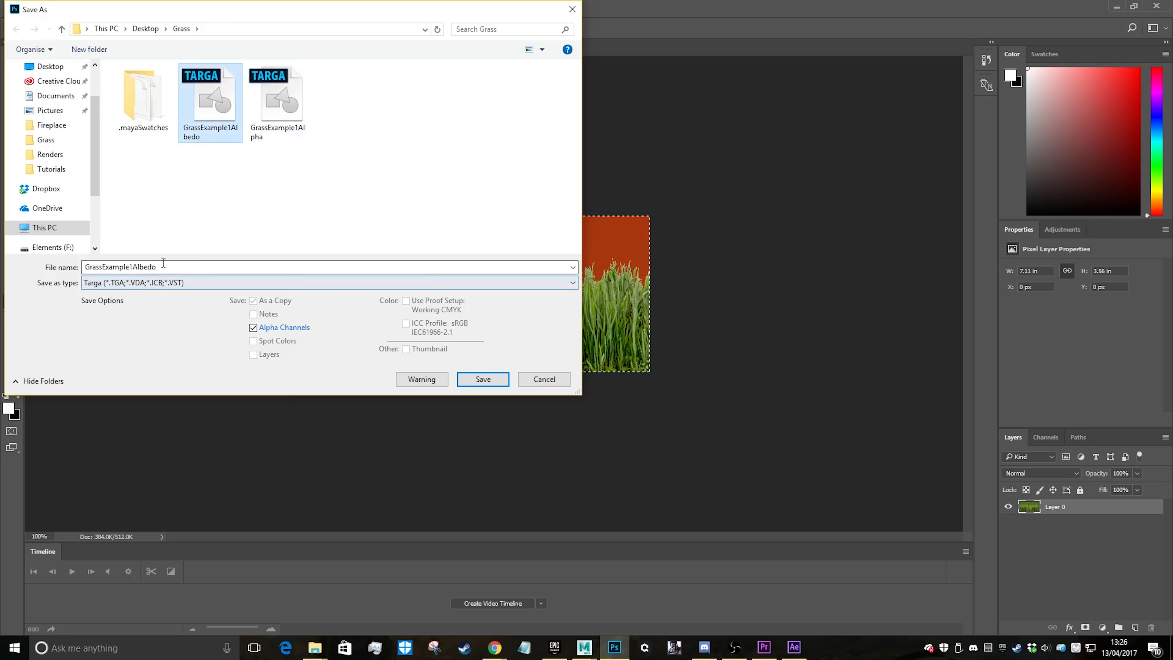
pyautogui.click(178, 267)
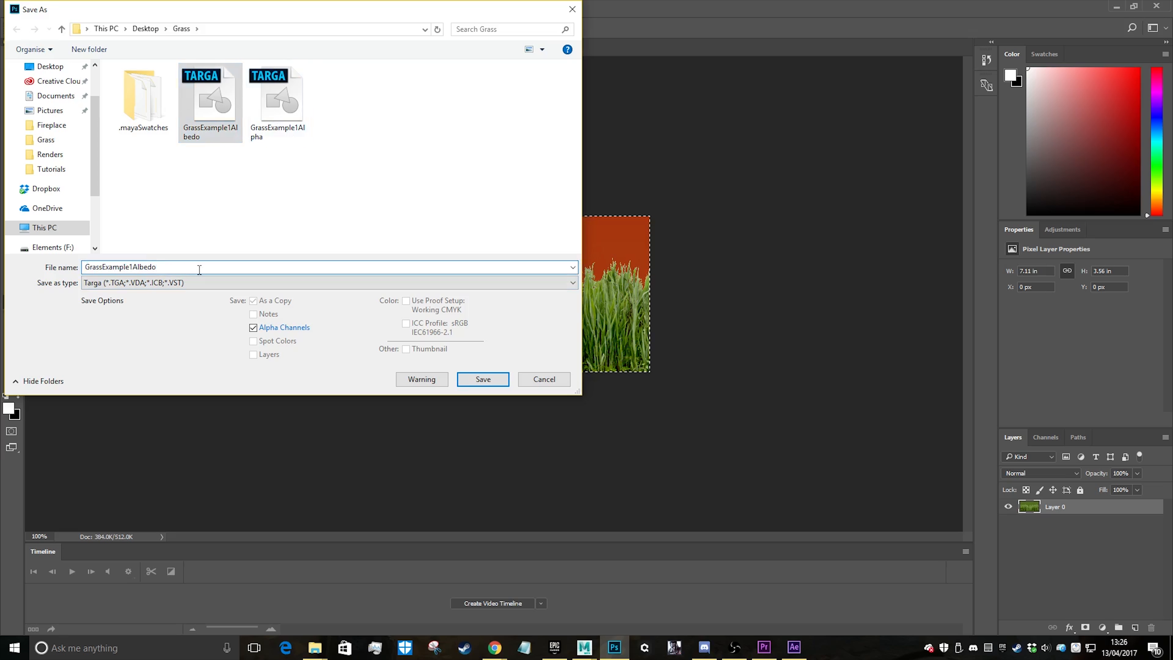
pyautogui.write('Alpha')
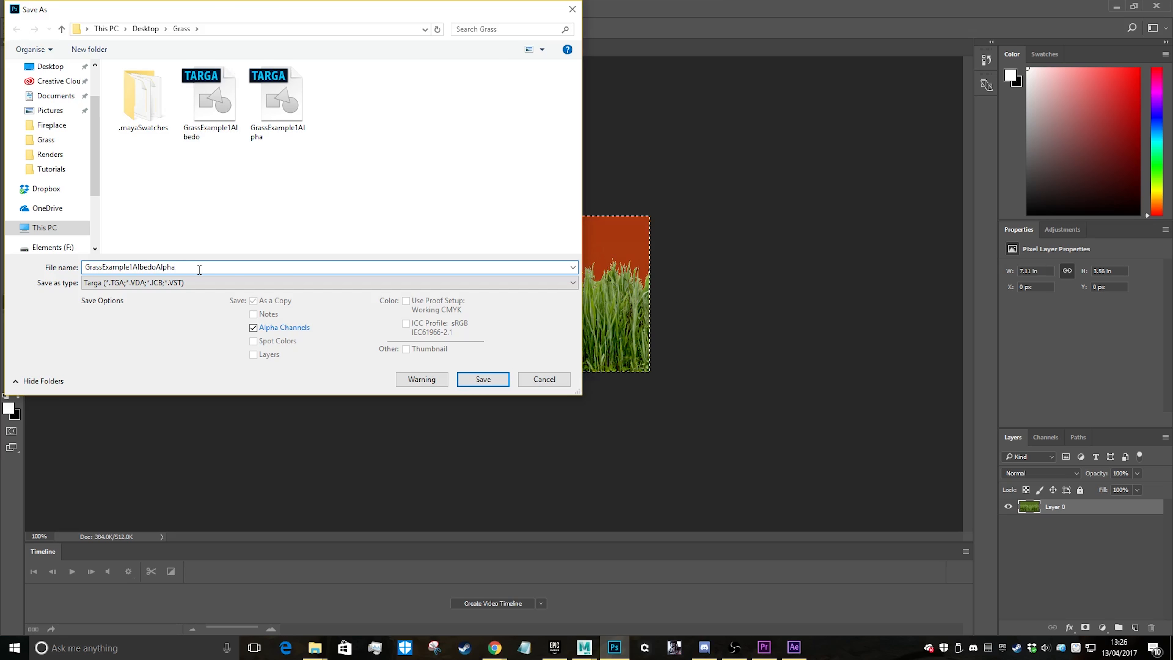
pyautogui.click(476, 381)
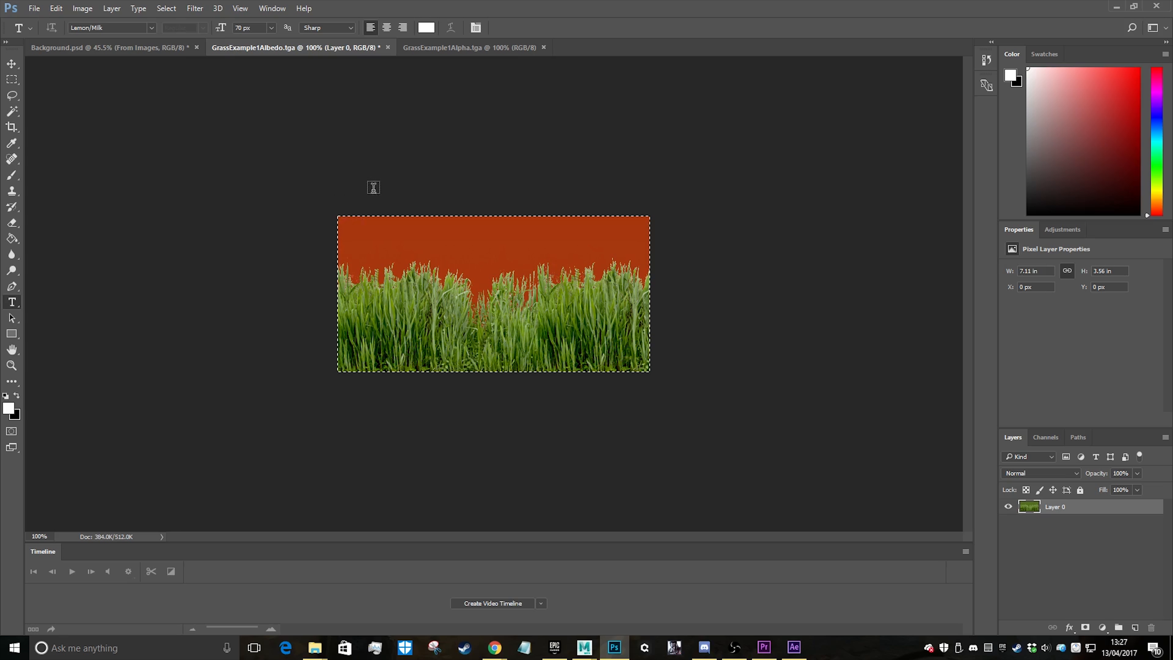
pyautogui.click(448, 48)
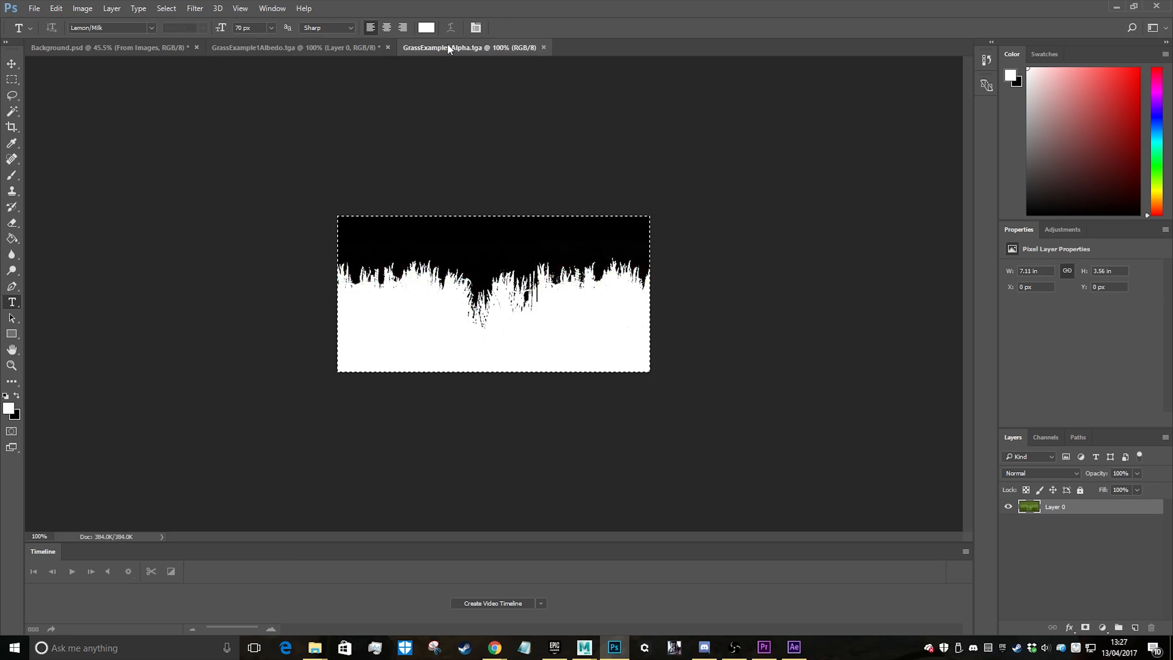
pyautogui.click(390, 49)
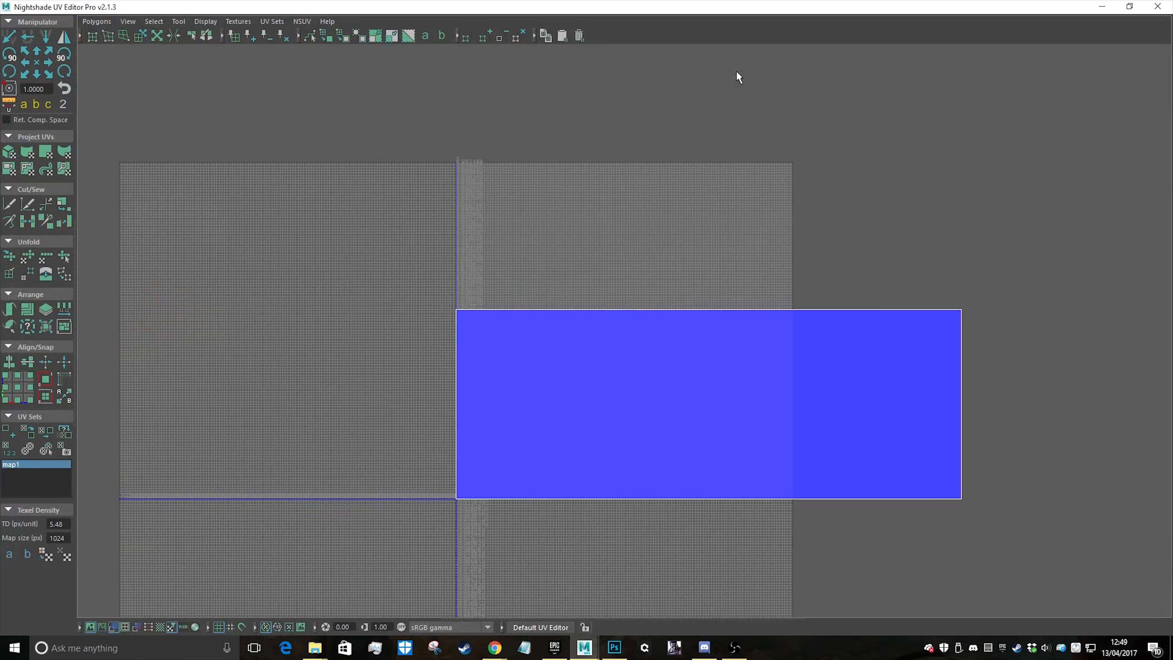
# In Maya's UV editor, select the plane's UV shell and remap it with an automatic projection
pyautogui.moveTo(535, 330); pyautogui.dragTo(589, 330, button='right')
pyautogui.moveTo(417, 278); pyautogui.dragTo(1023, 573)
pyautogui.moveTo(779, 284); pyautogui.dragTo(778, 327, button='right')
pyautogui.click(789, 383)
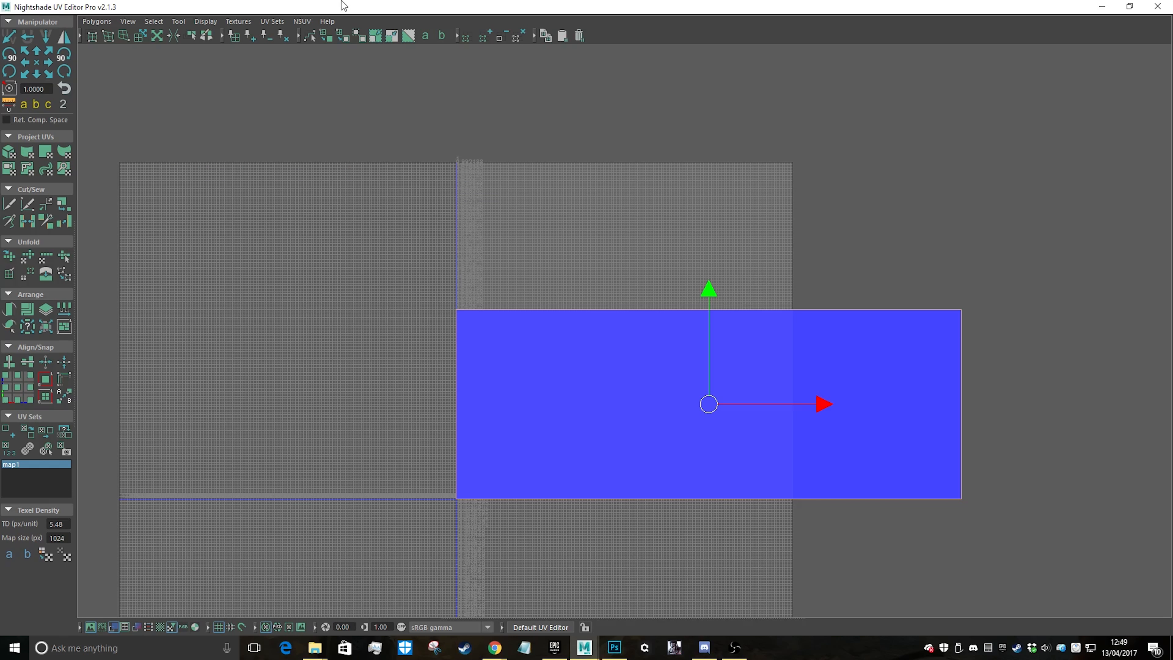
pyautogui.moveTo(342, 5); pyautogui.dragTo(690, 52)
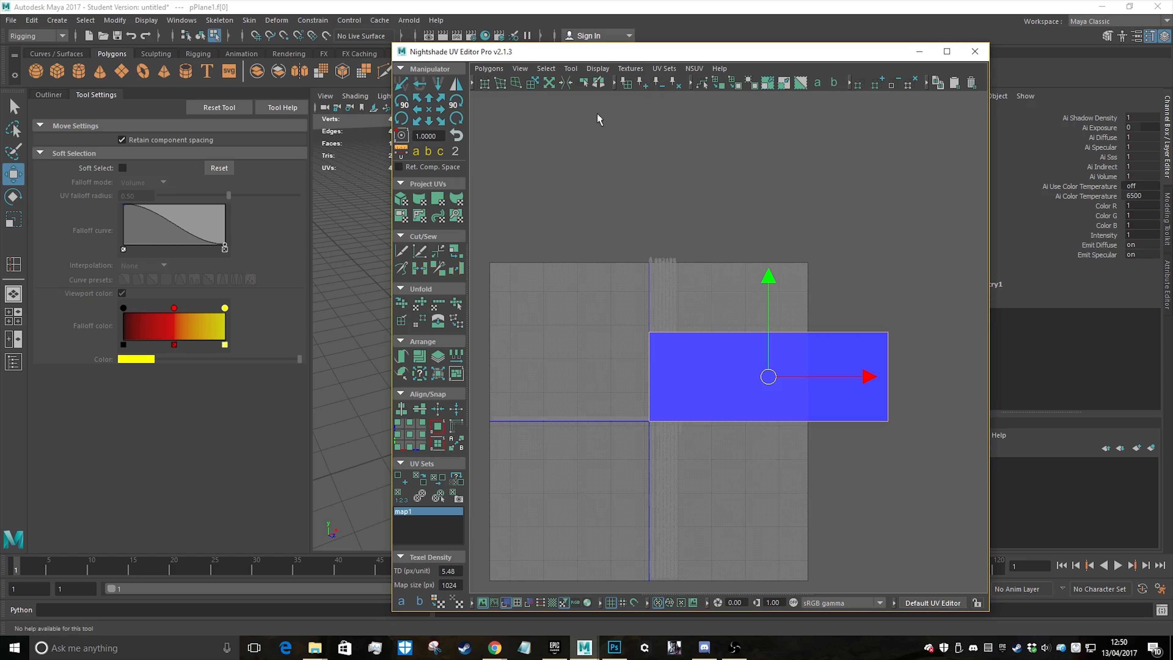
pyautogui.click(397, 206)
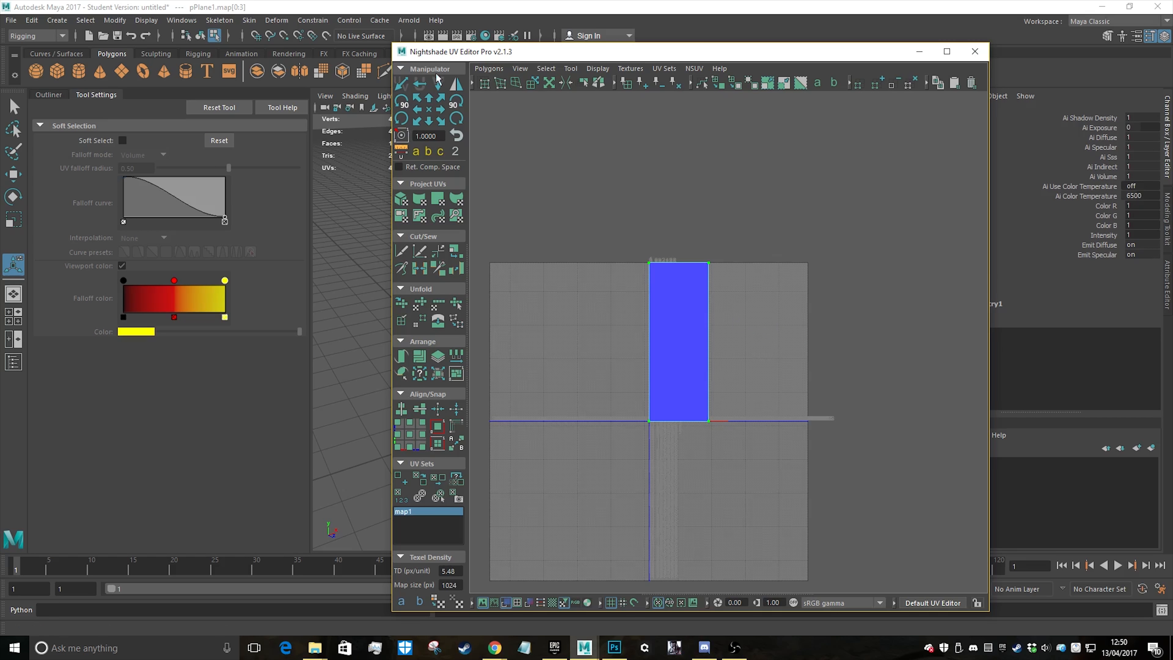
# Rotate the UV shell 90 degrees clockwise, move it into the upper-right UV quadrant and minimise the UV editor
pyautogui.click(464, 106)
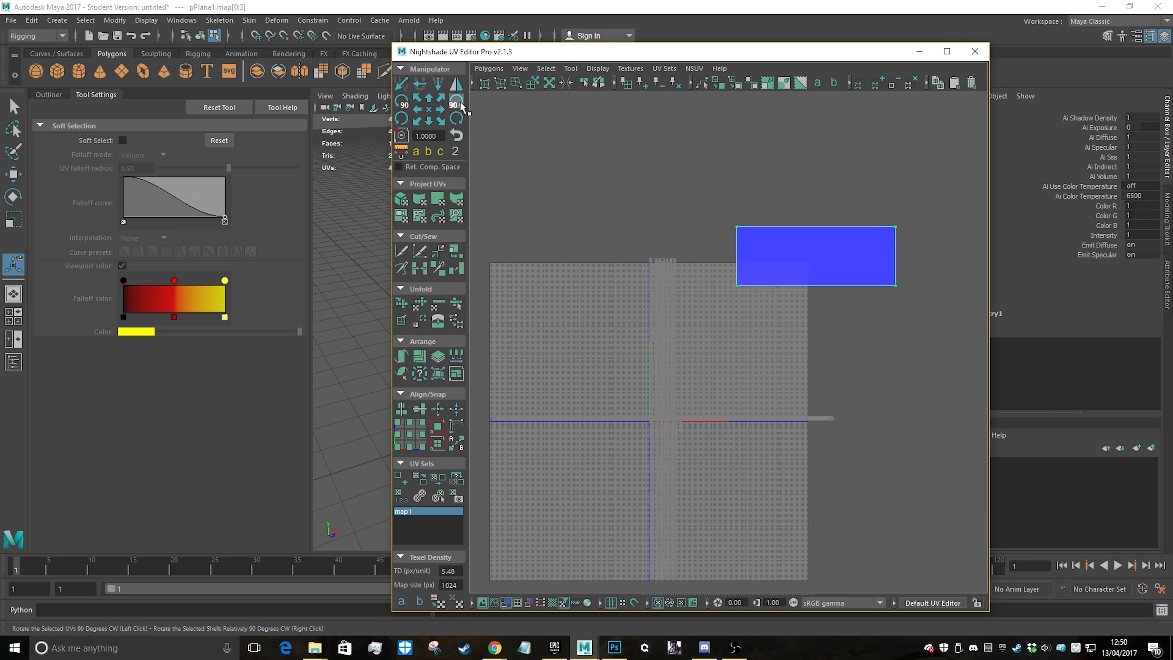
pyautogui.press('w')
pyautogui.moveTo(816, 257); pyautogui.dragTo(728, 347)
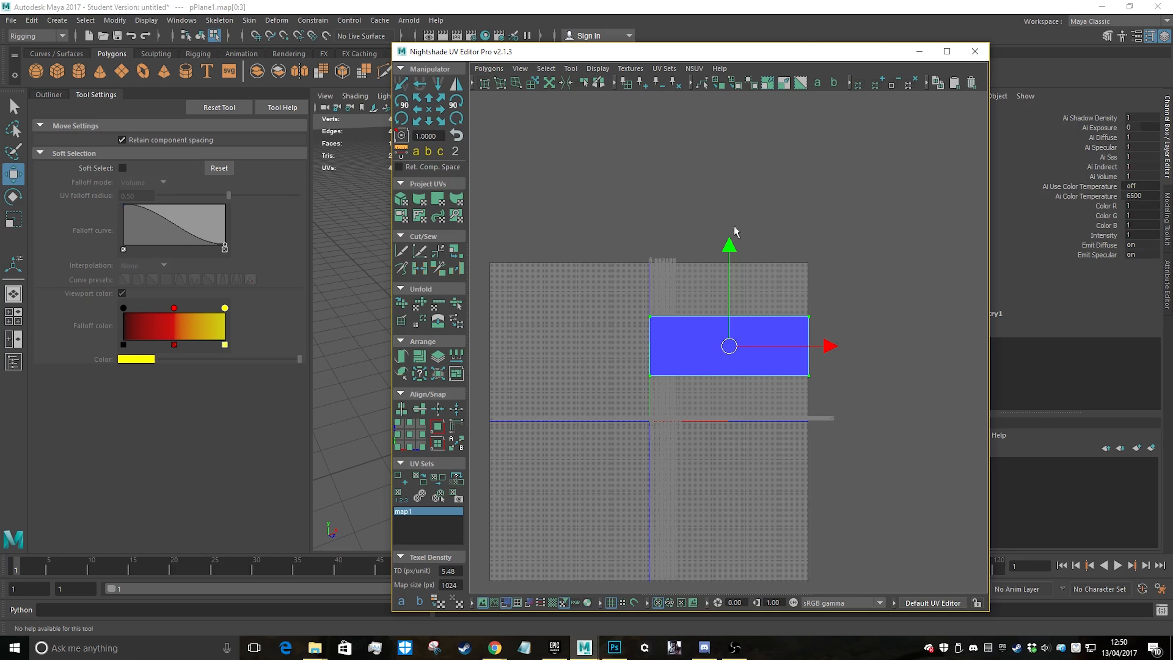
pyautogui.click(920, 55)
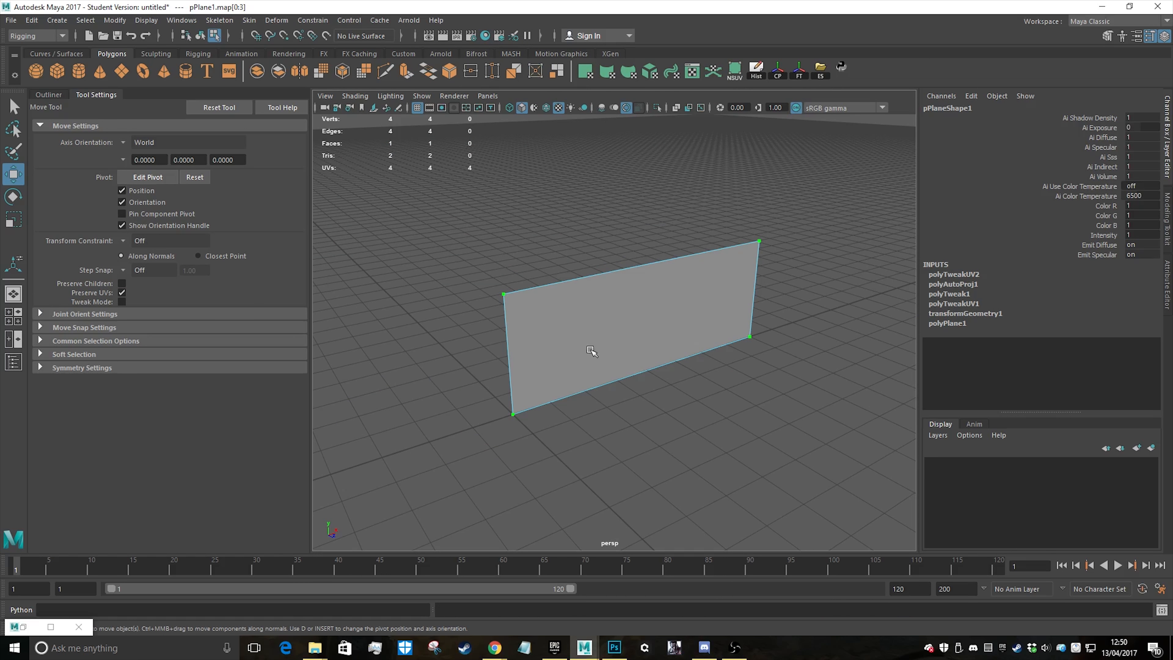
# Assign a new Lambert material to the grass plane and delete the construction history
pyautogui.moveTo(602, 302); pyautogui.dragTo(634, 306, button='right')
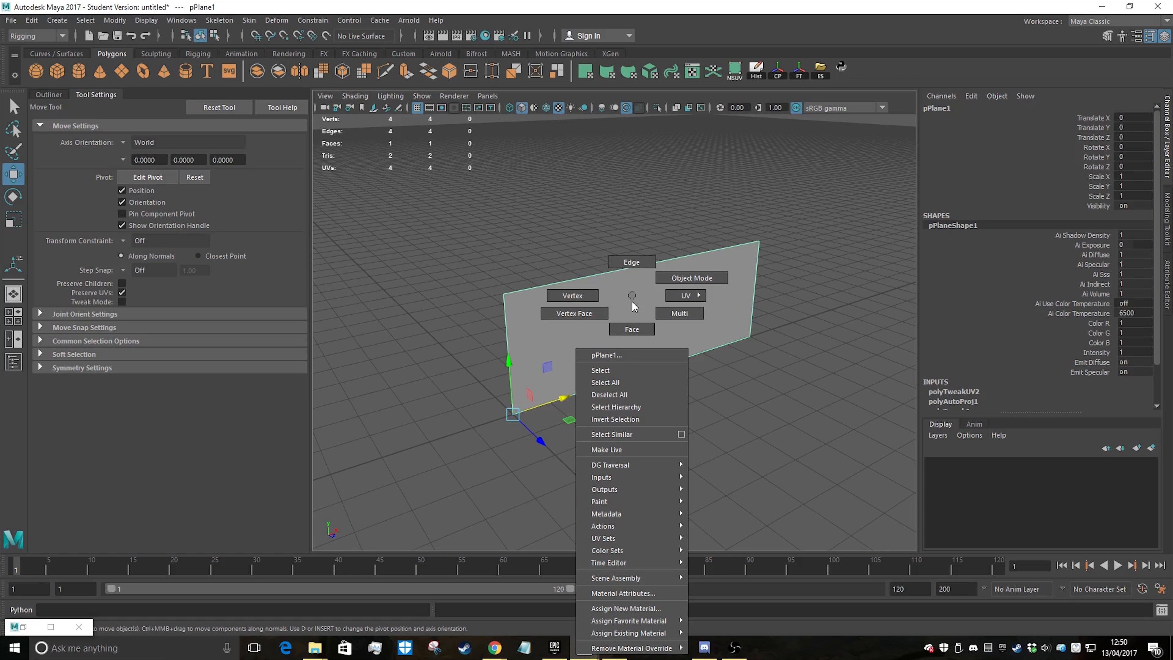
pyautogui.moveTo(682, 636)
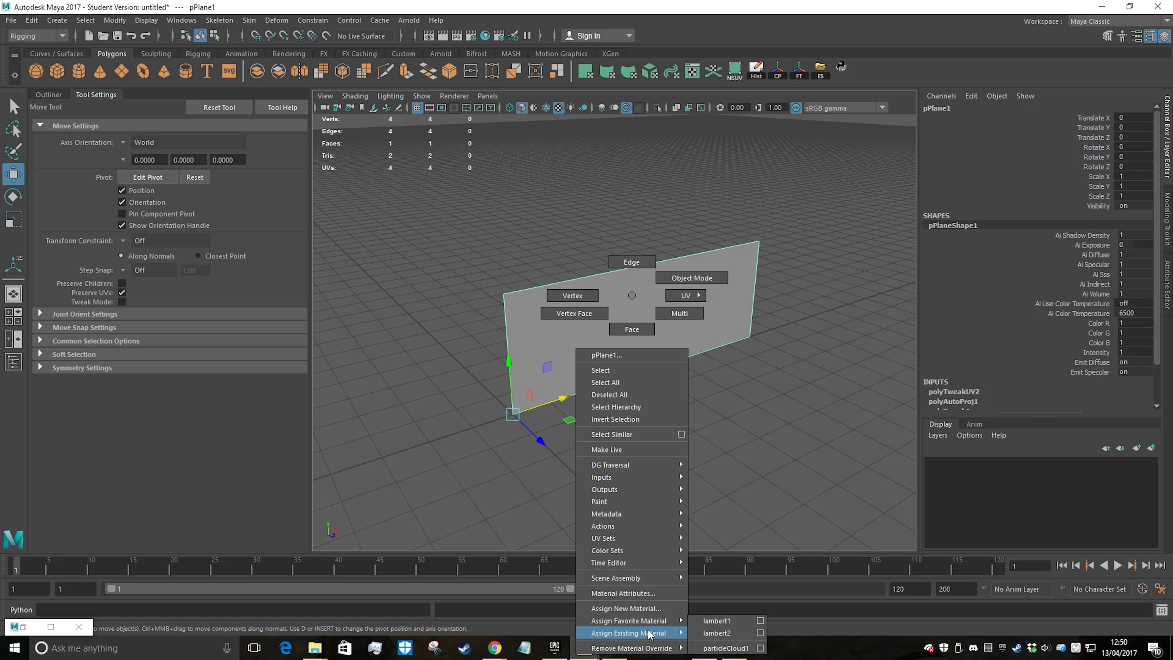
pyautogui.click(657, 609)
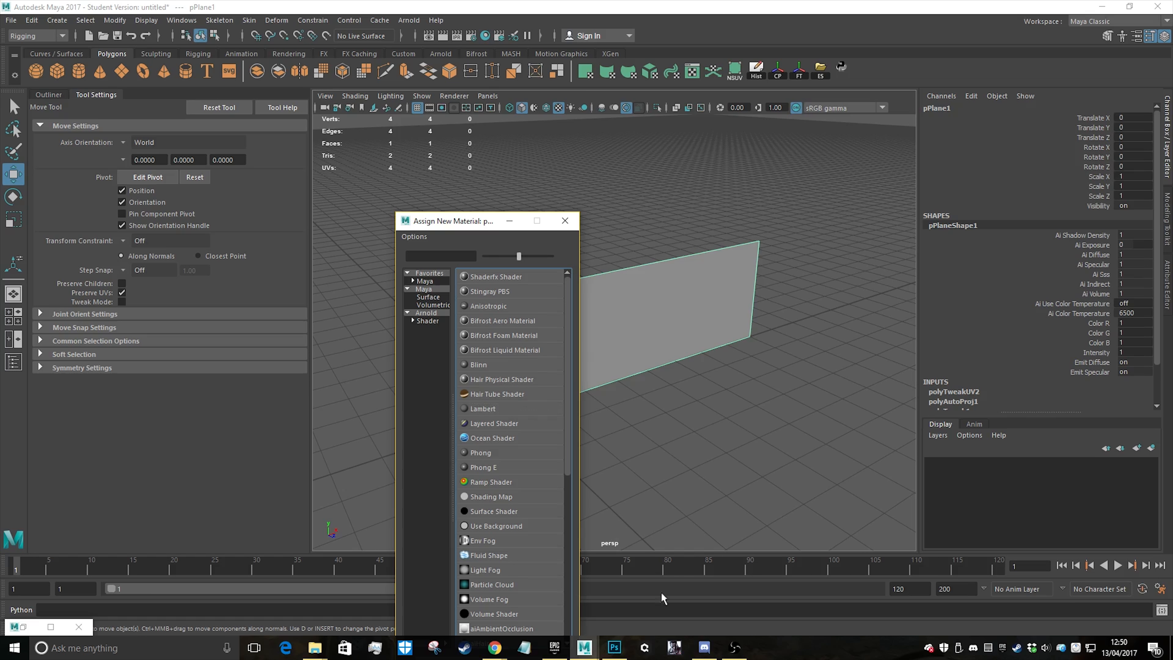
pyautogui.click(488, 409)
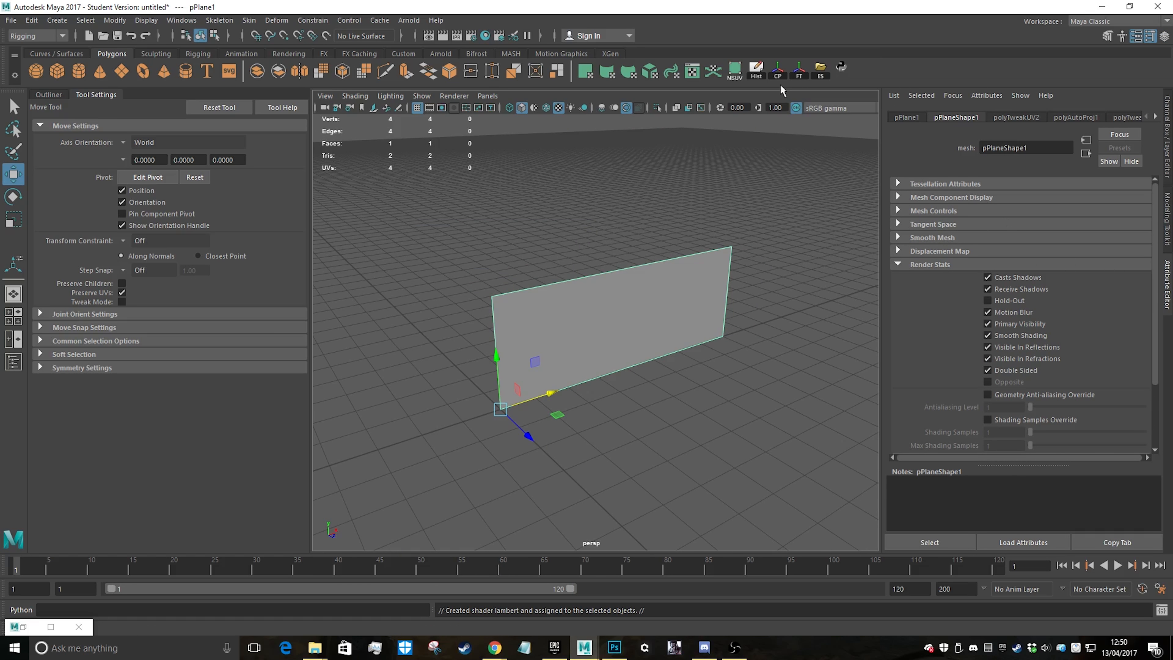
pyautogui.click(32, 20)
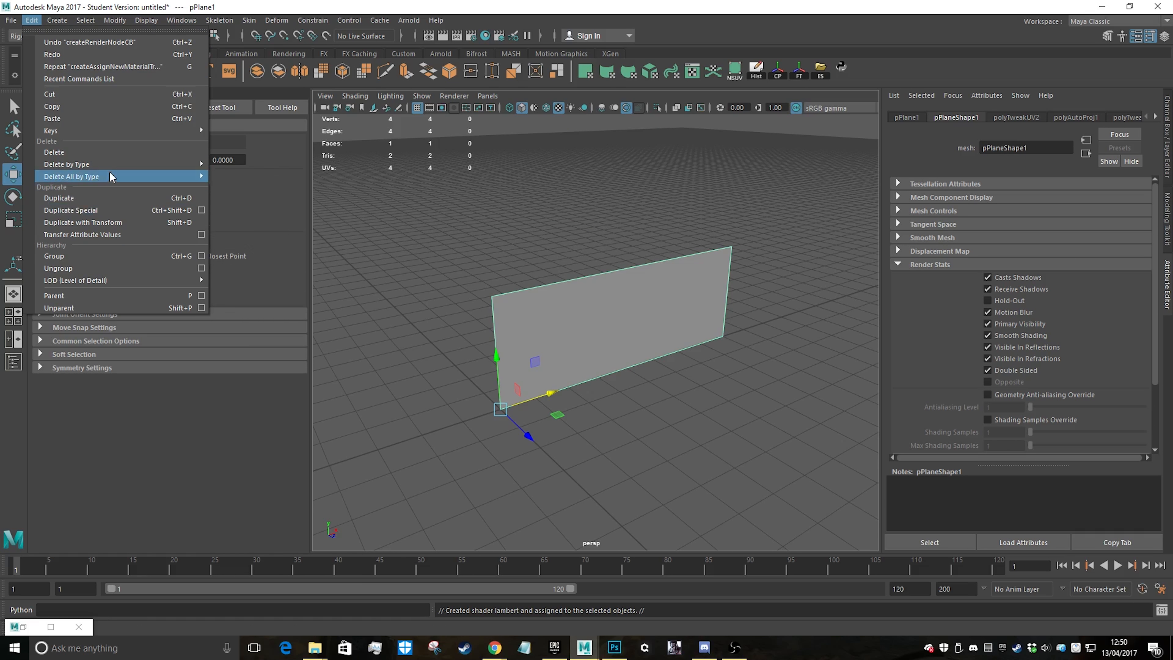
pyautogui.click(286, 175)
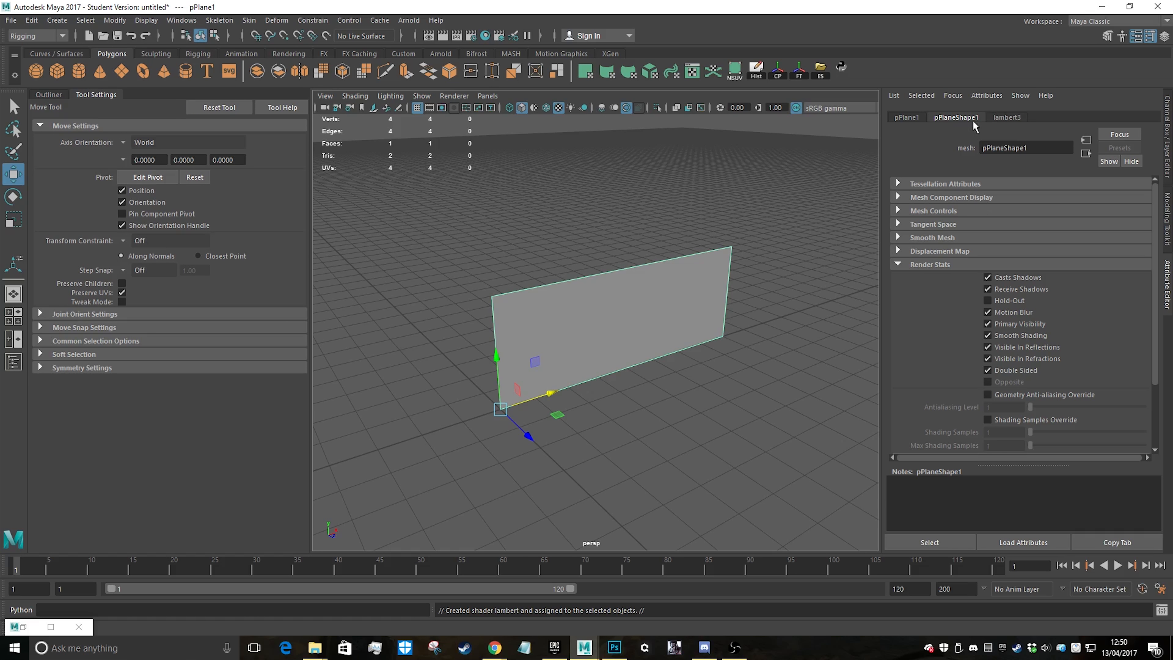
# Rename the plane's new Lambert material to GrassMat
pyautogui.click(1007, 117)
pyautogui.doubleClick(1046, 154)
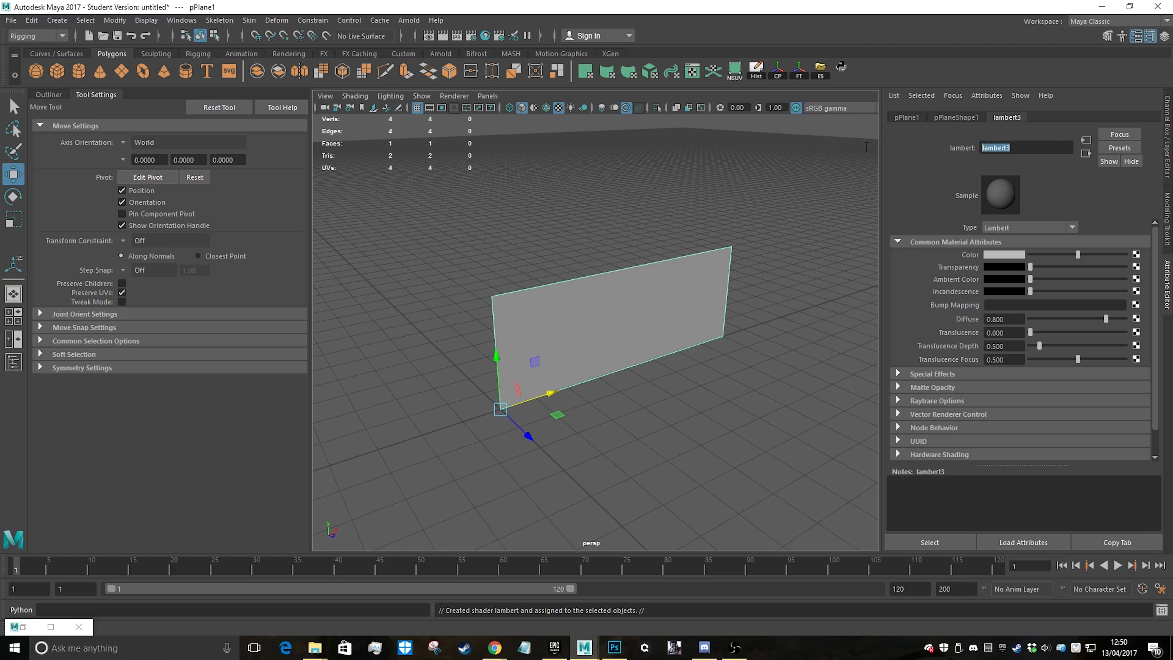
pyautogui.write('GrassMat')
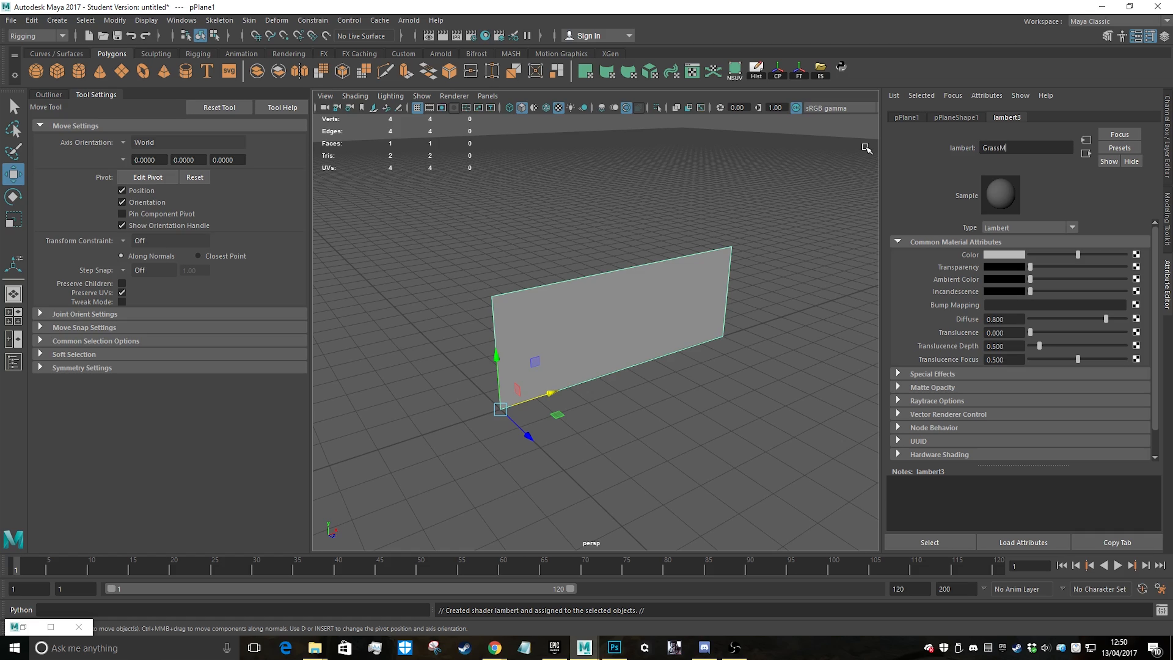
# Try to connect a File texture to the Color attribute of GrassMat, then reselect the plane
pyautogui.click(1136, 259)
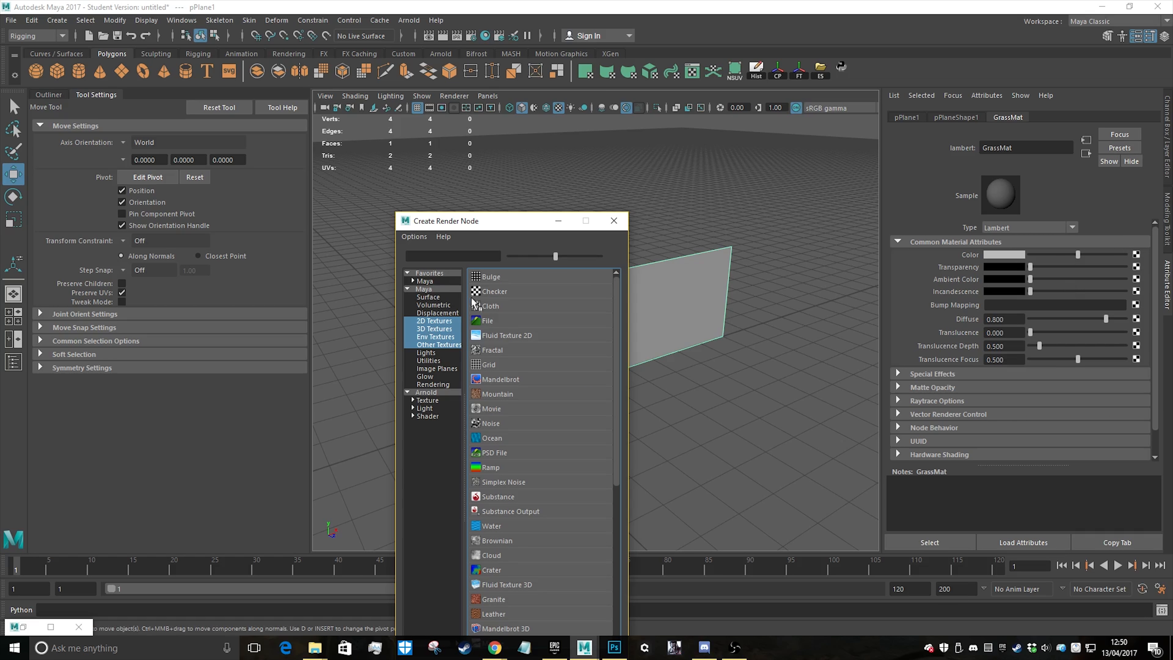
pyautogui.click(488, 321)
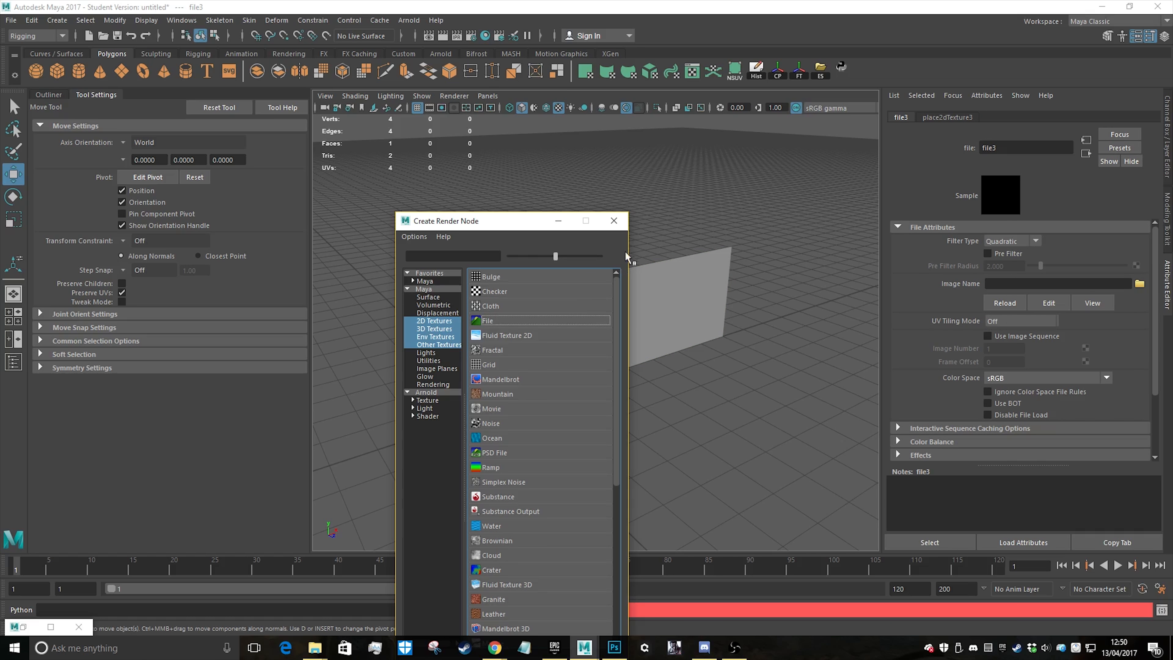
pyautogui.click(613, 221)
pyautogui.click(669, 300)
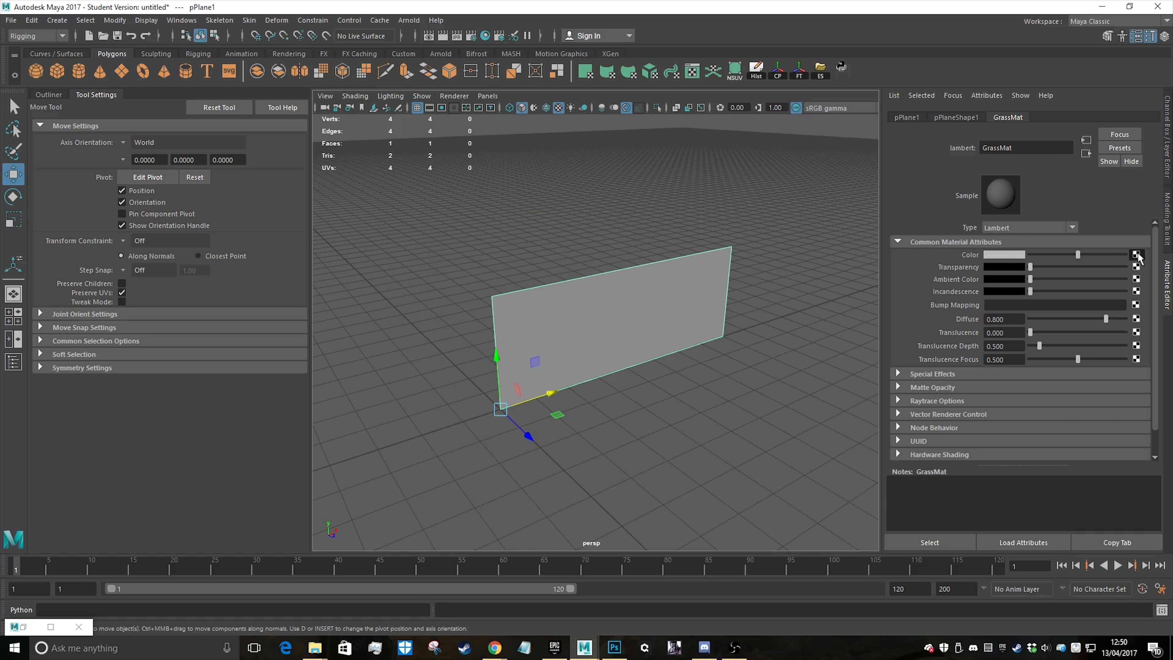
# Connect a File texture to GrassMat's Color attribute and load GrassExample1Albedo.tga as its image
pyautogui.click(1136, 254)
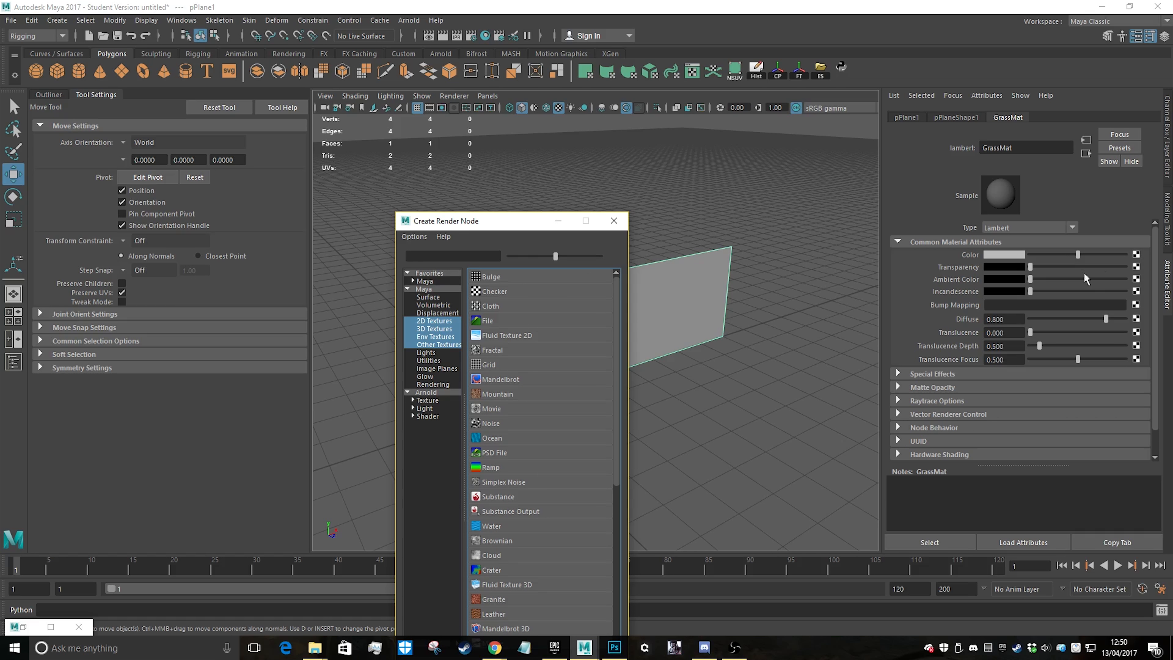
pyautogui.click(487, 320)
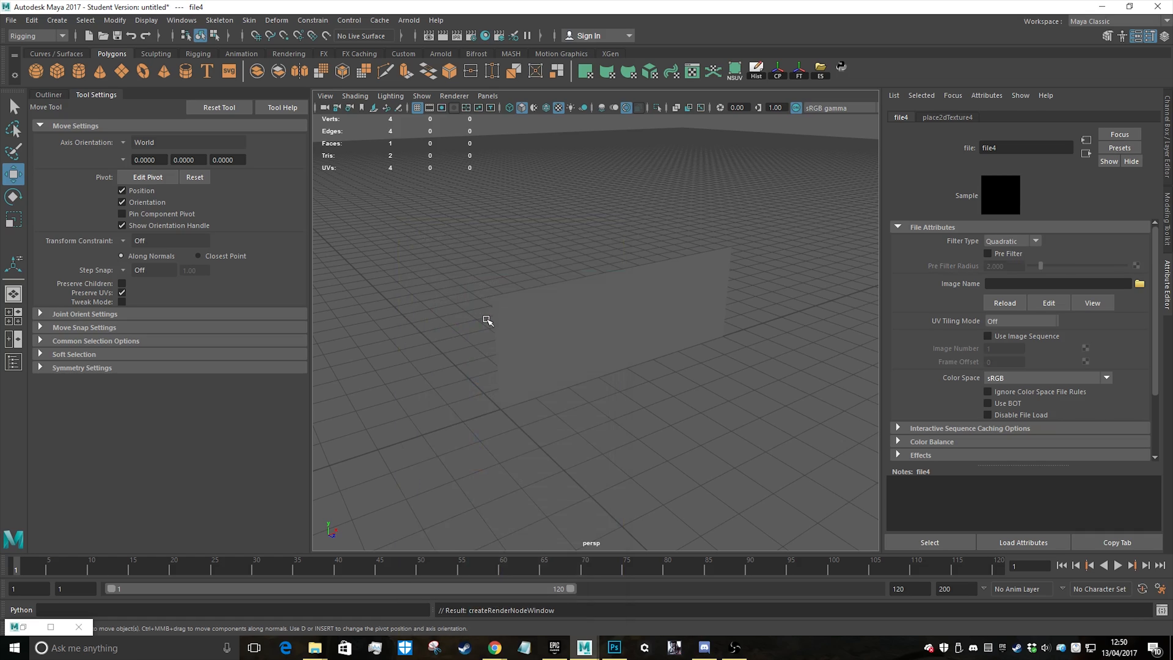
pyautogui.click(1138, 285)
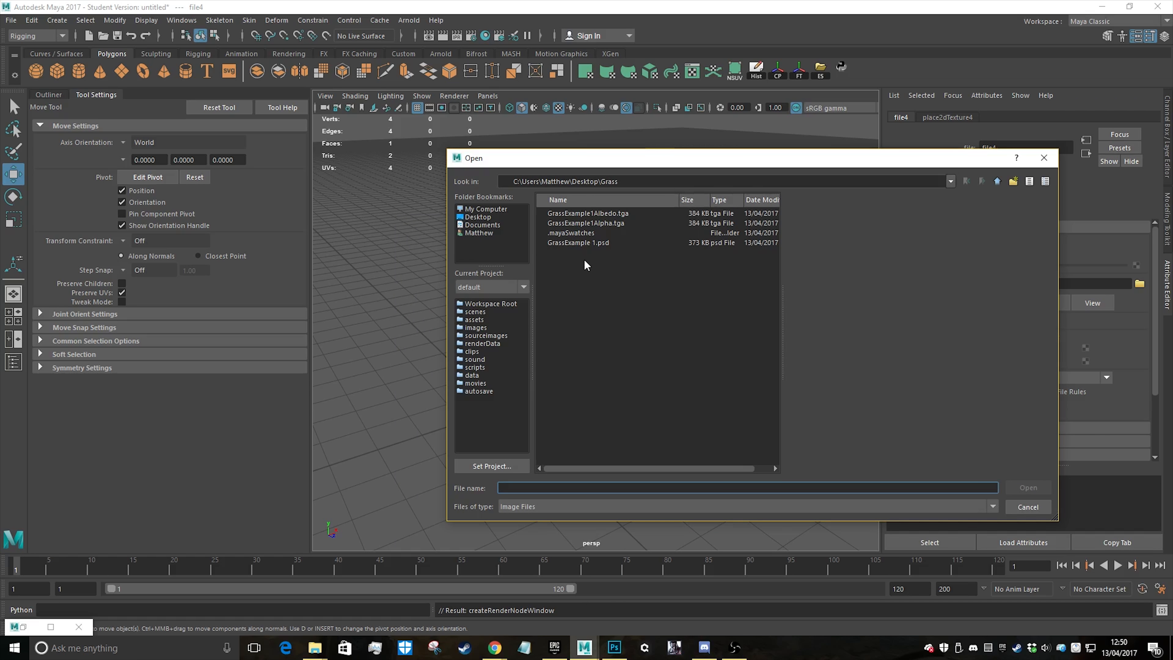
pyautogui.doubleClick(617, 213)
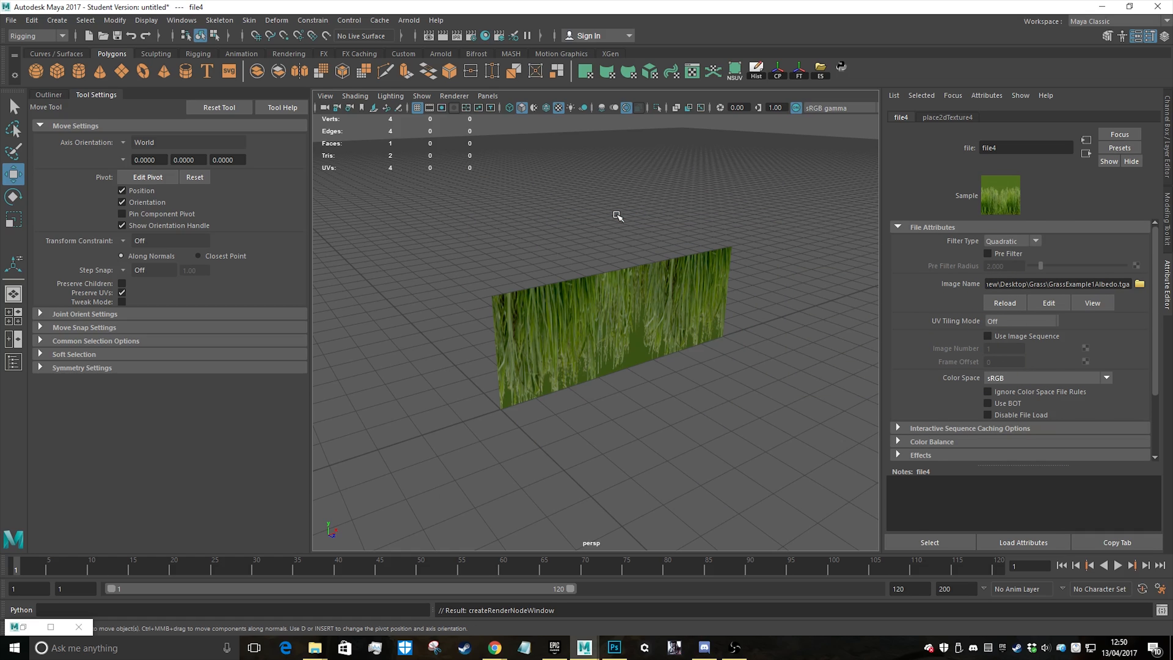
# Select the grass plane, restore the UV editor and rotate all of the plane's UVs clockwise by 180 degrees in total
pyautogui.click(635, 297)
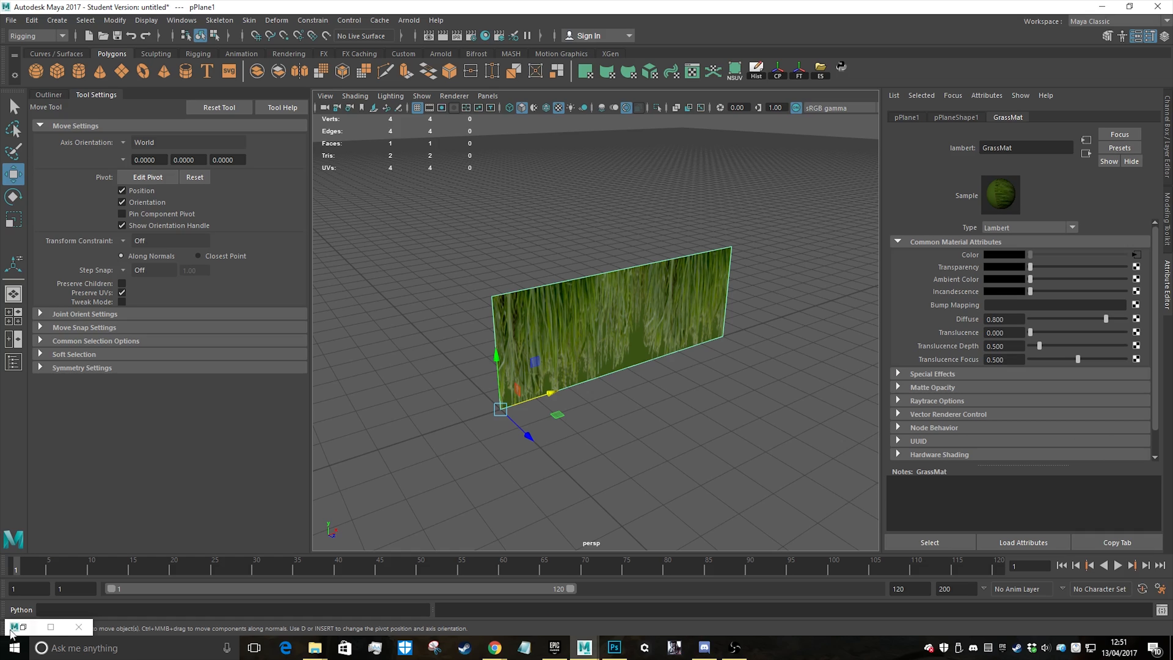
pyautogui.doubleClick(24, 627)
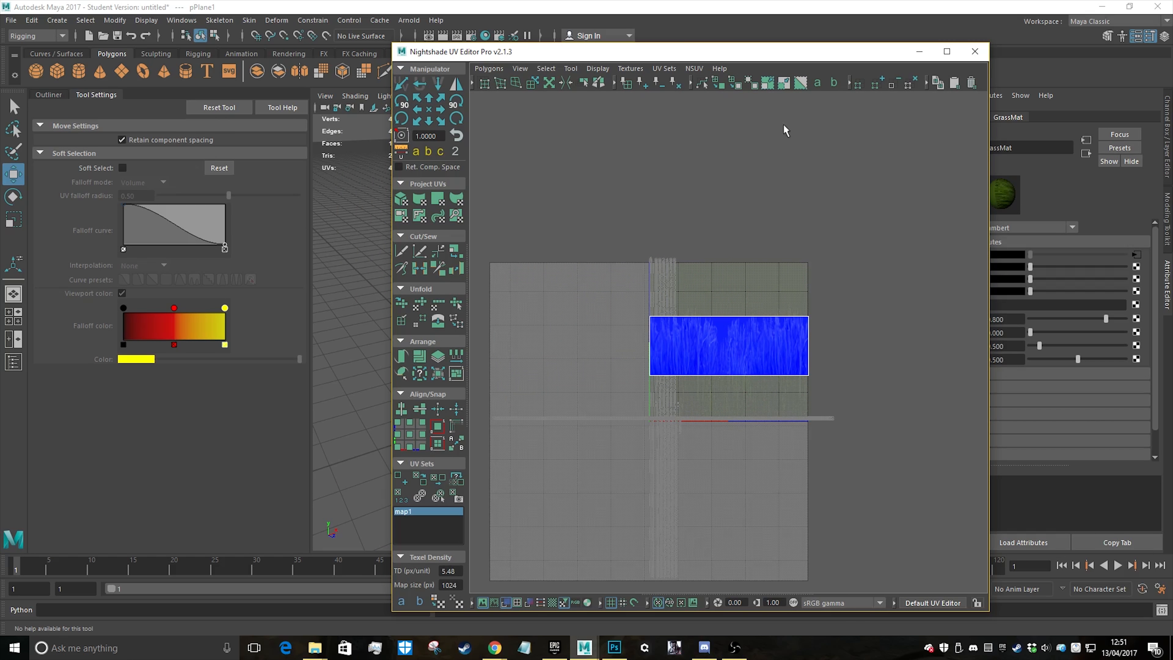
pyautogui.moveTo(609, 276); pyautogui.dragTo(926, 432)
pyautogui.click(456, 103)
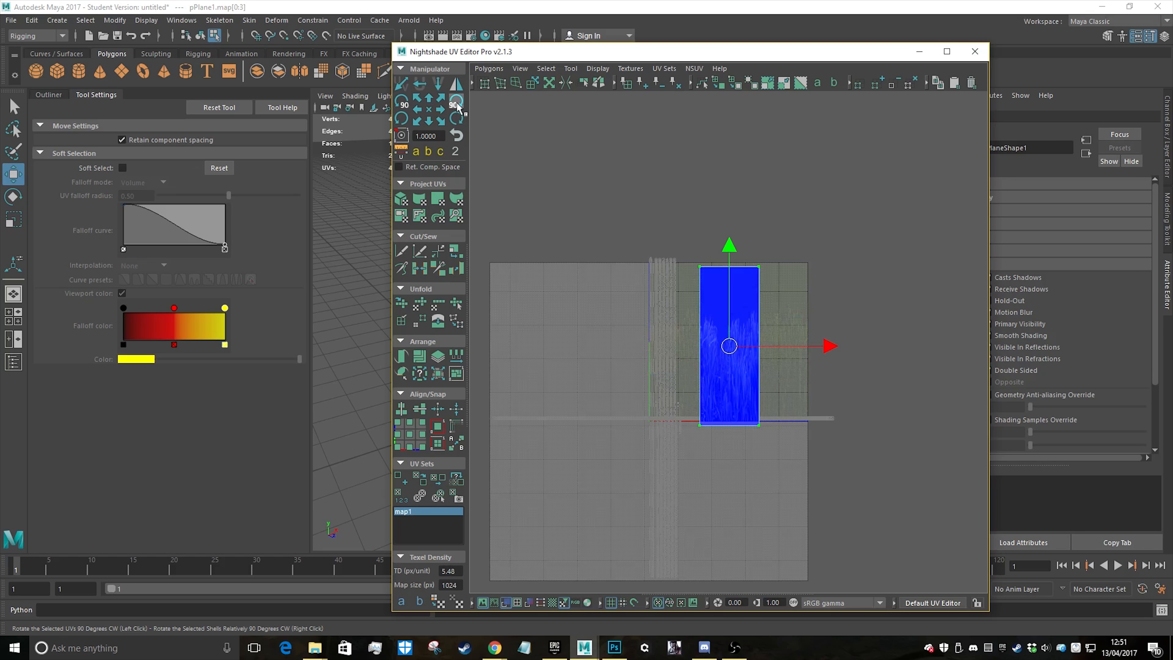
pyautogui.click(456, 104)
# Scale the plane's UV shell up uniformly to about 2.5 times its size so the grass repeats along the plane
pyautogui.moveTo(784, 52); pyautogui.dragTo(1171, 63)
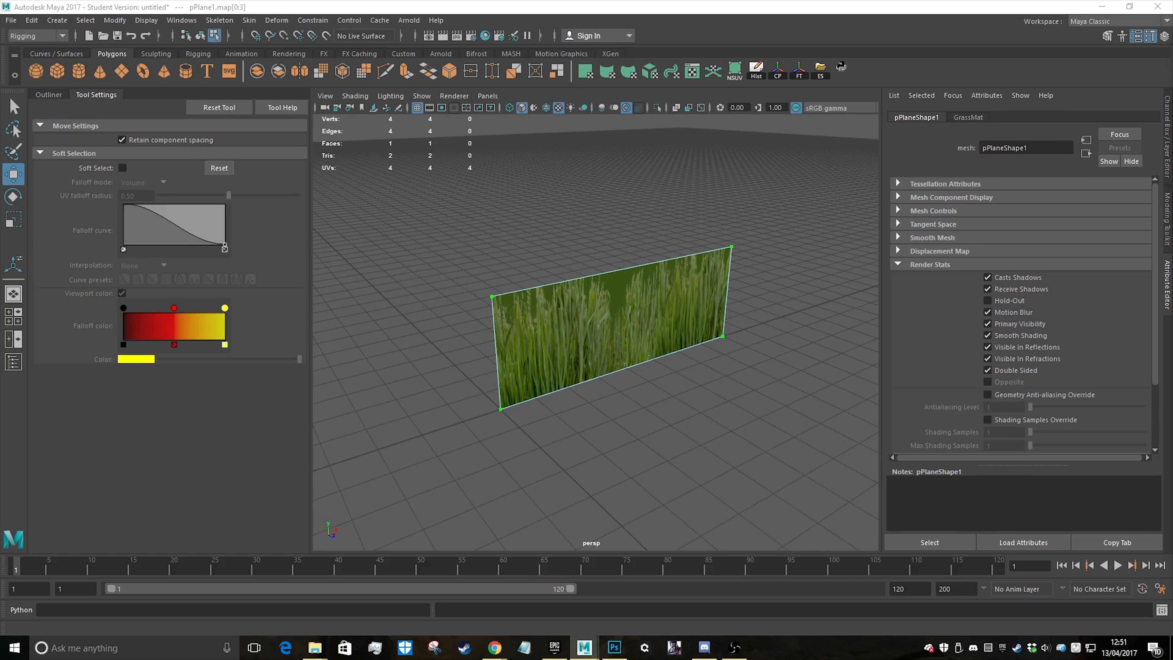
pyautogui.keyDown('alt'); pyautogui.moveTo(682, 261); pyautogui.dragTo(708, 313); pyautogui.keyUp('alt')
pyautogui.press('r')
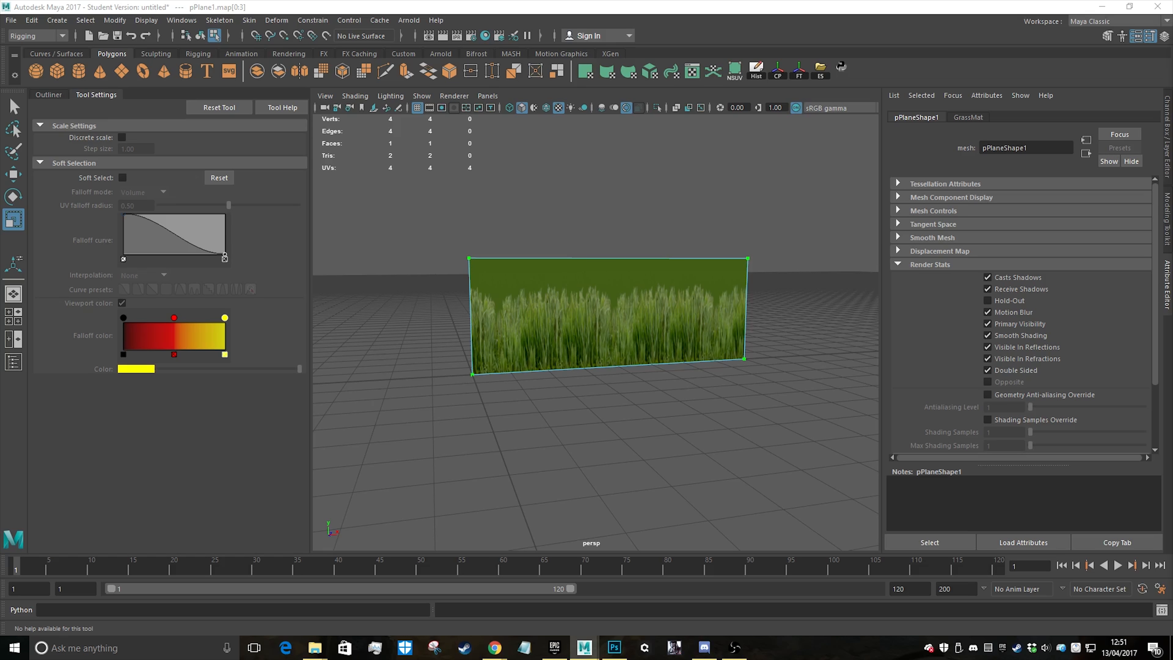
pyautogui.press('w')
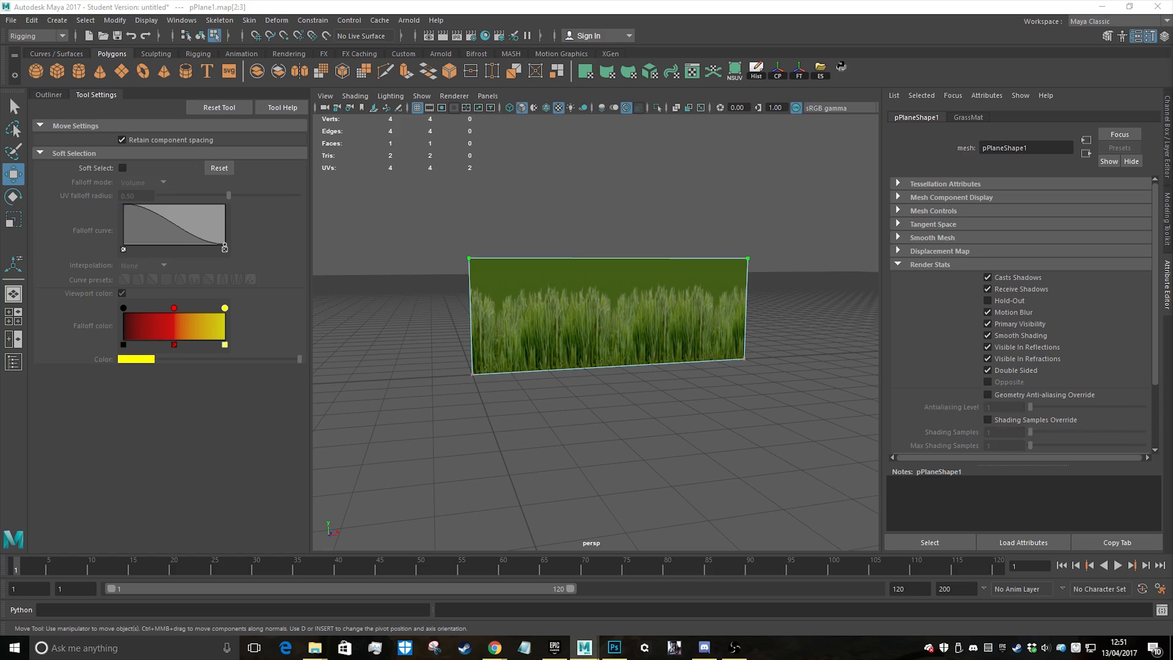
# Place the UV editor beside the plane, nudge the UV shell upward and enlarge it slightly to span the upper UV quadrant's height
pyautogui.moveTo(795, 84); pyautogui.dragTo(261, 63)
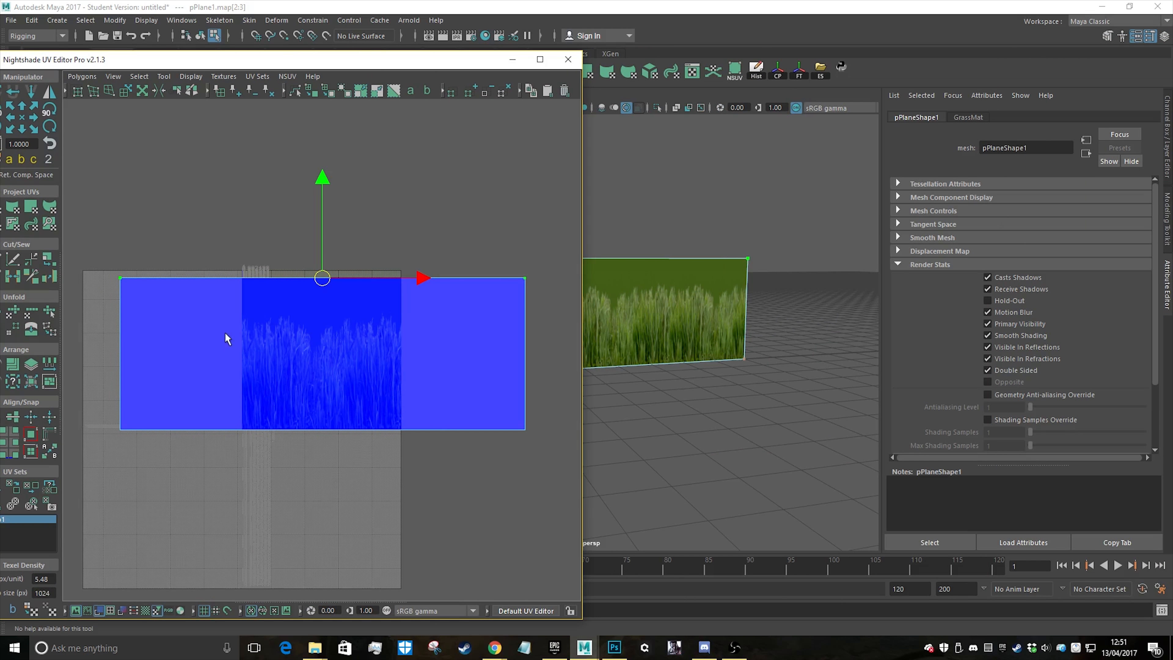
pyautogui.keyDown('ctrl'); pyautogui.moveTo(269, 325); pyautogui.dragTo(313, 308, button='right'); pyautogui.keyUp('ctrl')
pyautogui.moveTo(323, 246); pyautogui.dragTo(321, 250)
pyautogui.press('r')
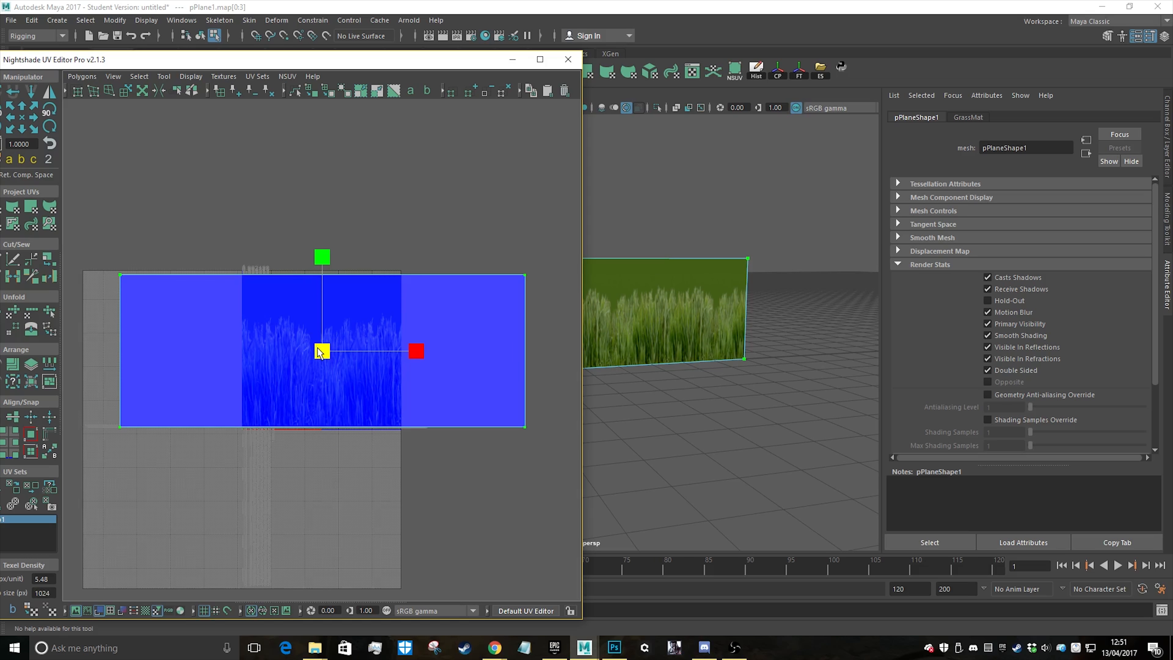
pyautogui.moveTo(322, 351); pyautogui.dragTo(327, 350)
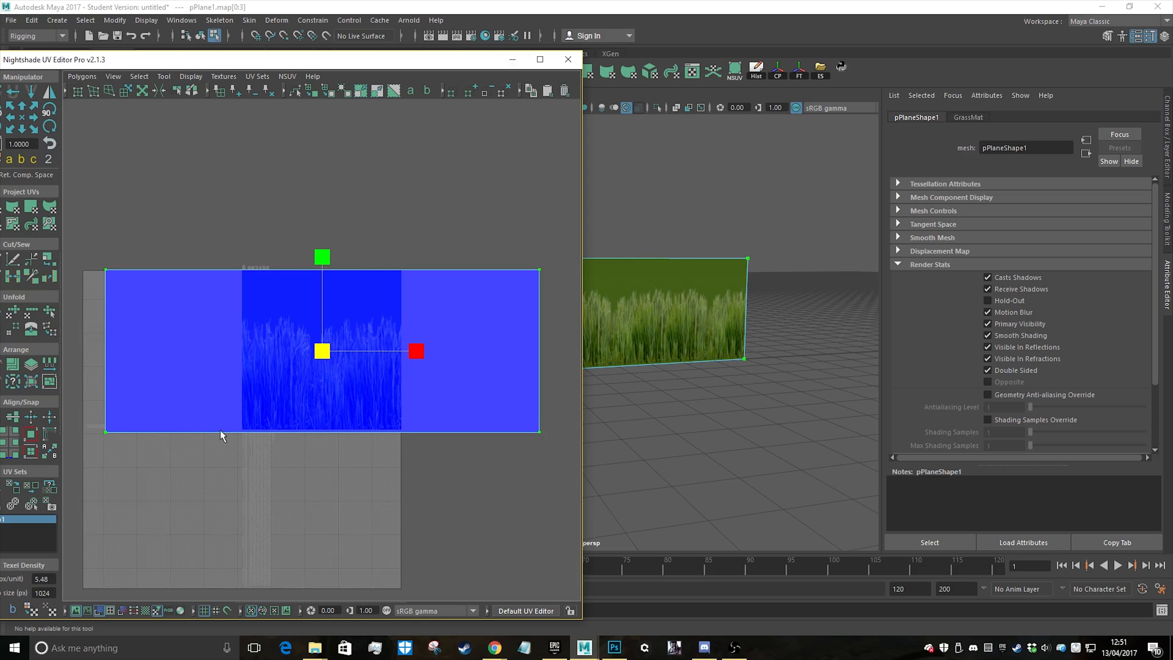
# Snap the shell's bottom UVs to the grid line at the base of the upper UV quadrant and minimise the UV editor
pyautogui.moveTo(99, 415); pyautogui.dragTo(588, 450)
pyautogui.press('w')
pyautogui.press('x')
pyautogui.moveTo(322, 333); pyautogui.dragTo(331, 338)
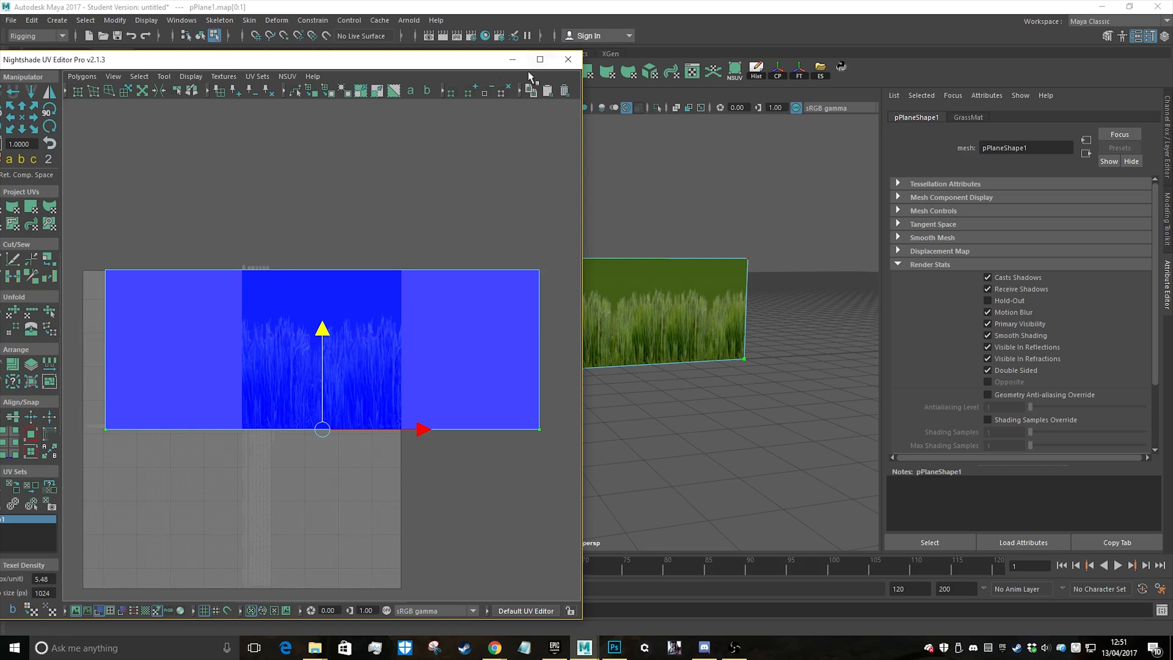
pyautogui.click(510, 59)
# Examine the tiled grass texture on the plane up close and from several angles
pyautogui.keyDown('alt'); pyautogui.moveTo(549, 298); pyautogui.dragTo(579, 296); pyautogui.keyUp('alt')
pyautogui.keyDown('alt'); pyautogui.moveTo(578, 296); pyautogui.dragTo(606, 333, button='right'); pyautogui.keyUp('alt')
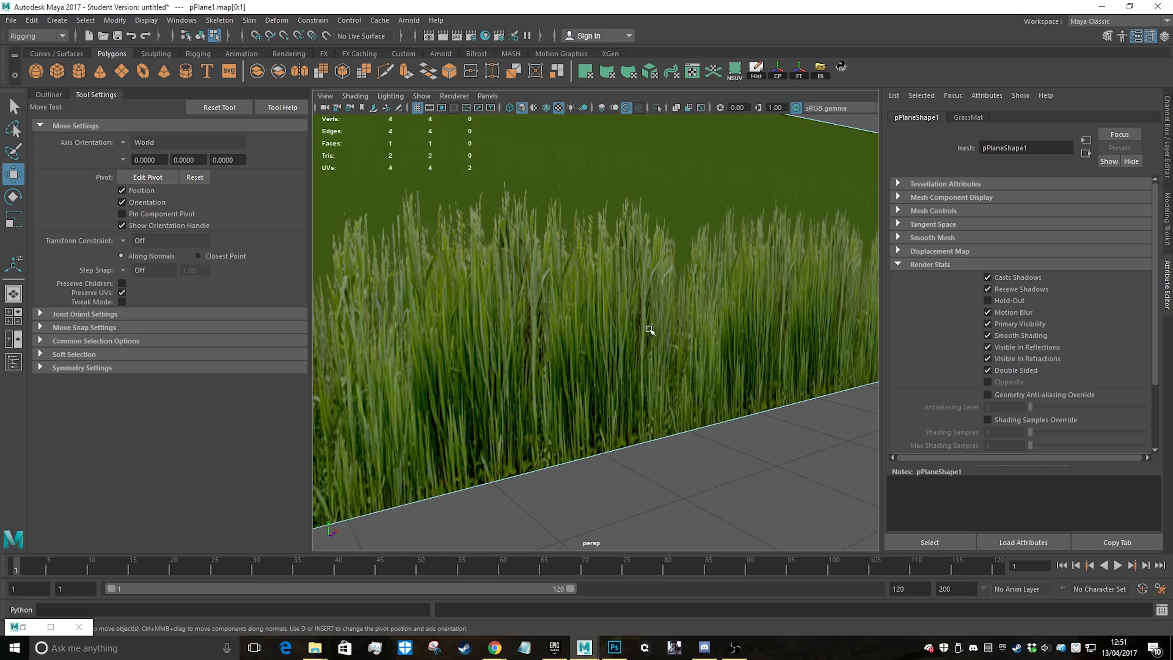
pyautogui.moveTo(656, 296); pyautogui.dragTo(782, 267, button='right')
pyautogui.click(781, 435)
pyautogui.scroll(-6, 767, 465)
pyautogui.keyDown('alt'); pyautogui.moveTo(767, 465); pyautogui.dragTo(693, 443); pyautogui.keyUp('alt')
pyautogui.scroll(4, 614, 283)
# Connect a File texture to GrassMat's Transparency attribute and load GrassExample1Alpha.tga as its image
pyautogui.click(721, 309)
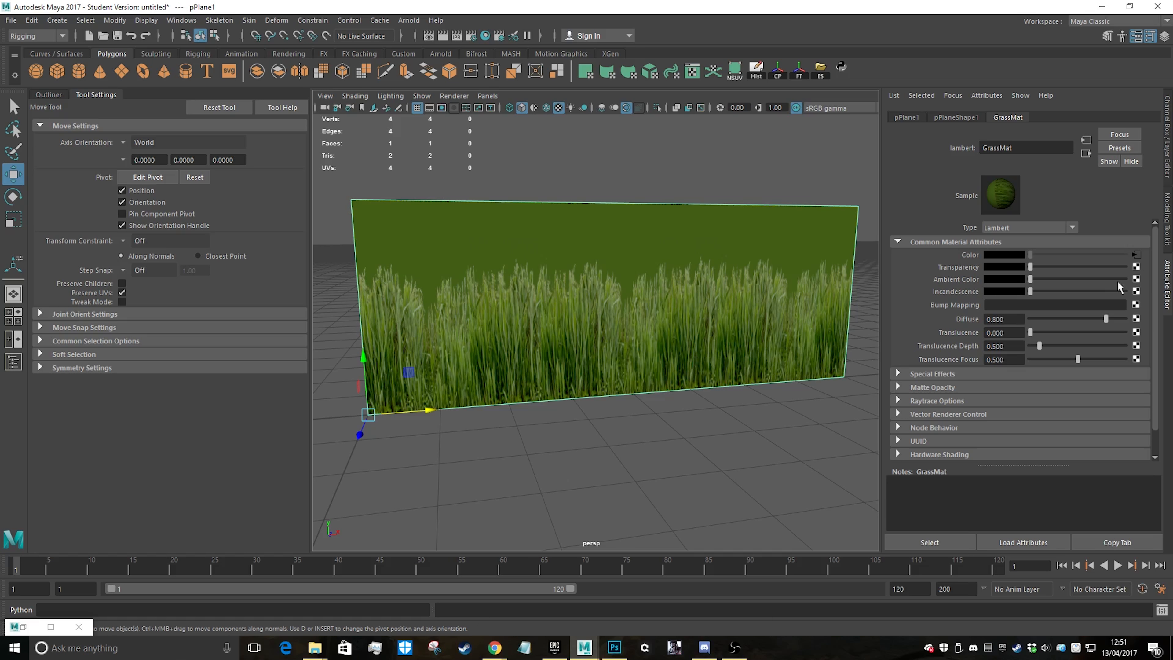
pyautogui.click(1135, 267)
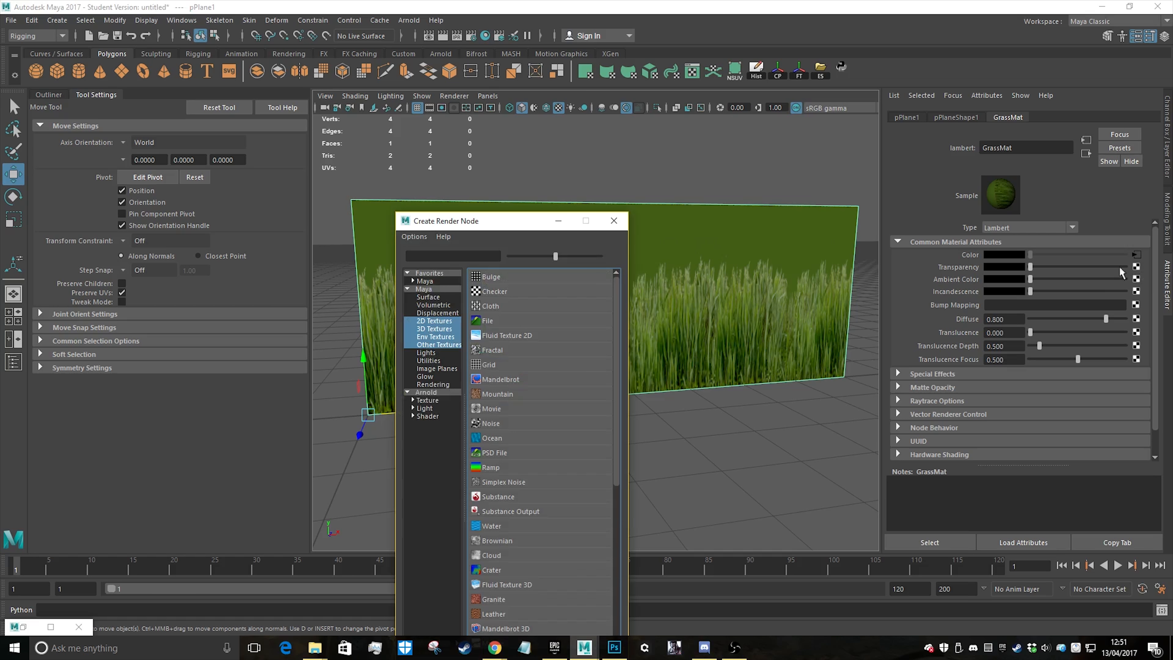
pyautogui.click(488, 320)
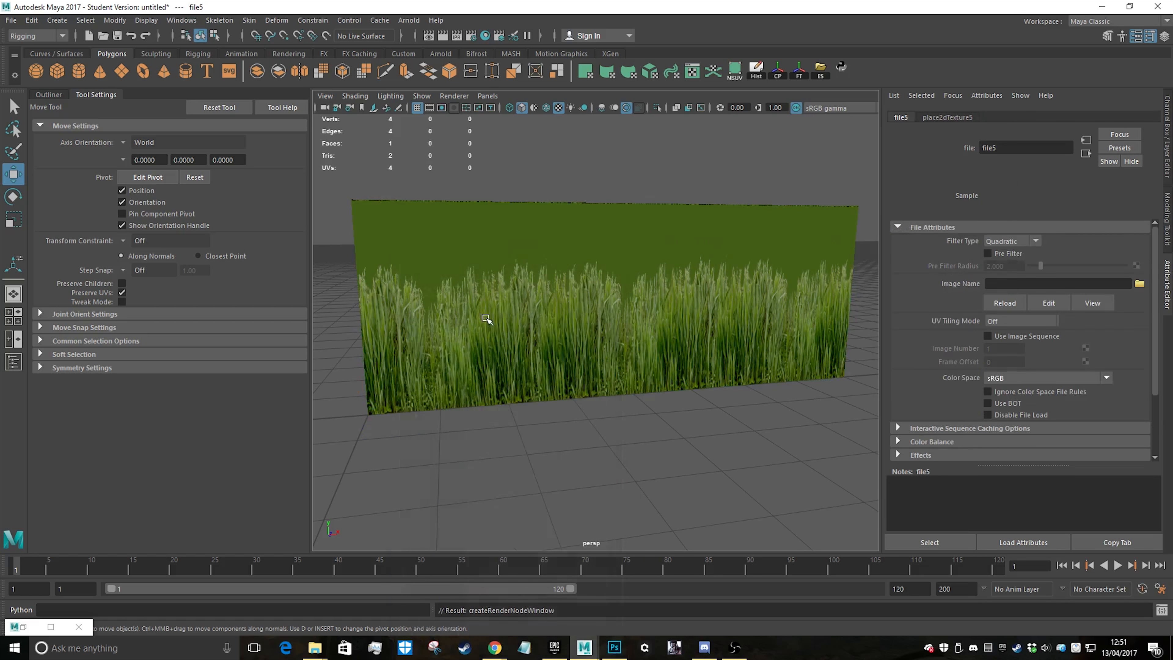
pyautogui.click(1139, 284)
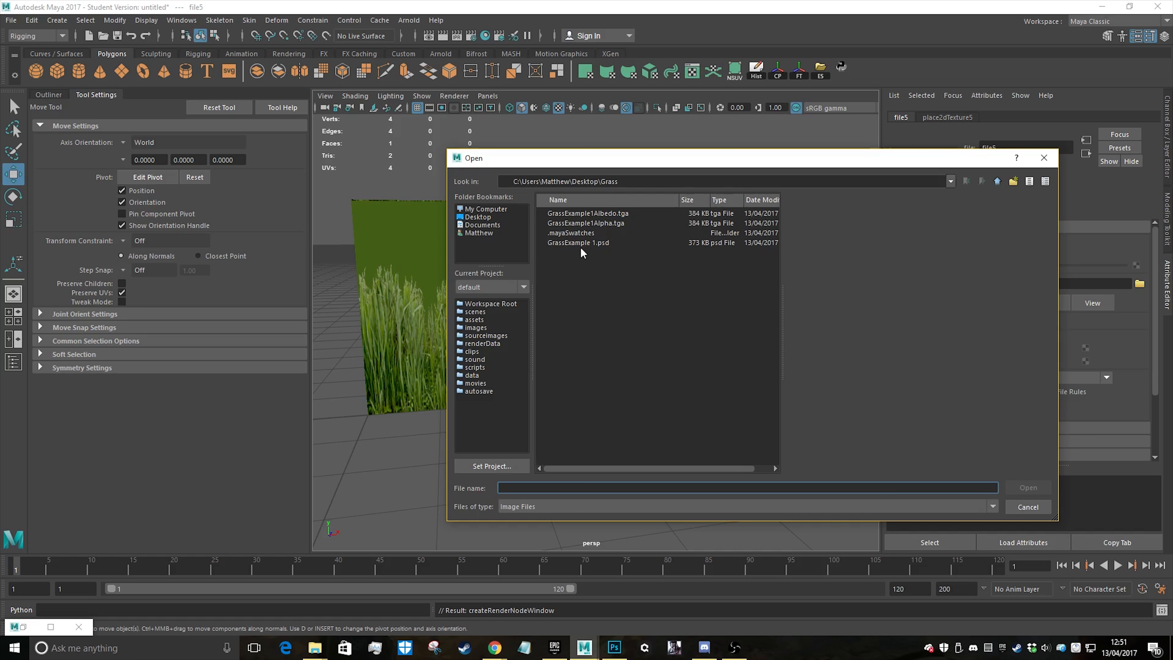
pyautogui.doubleClick(595, 221)
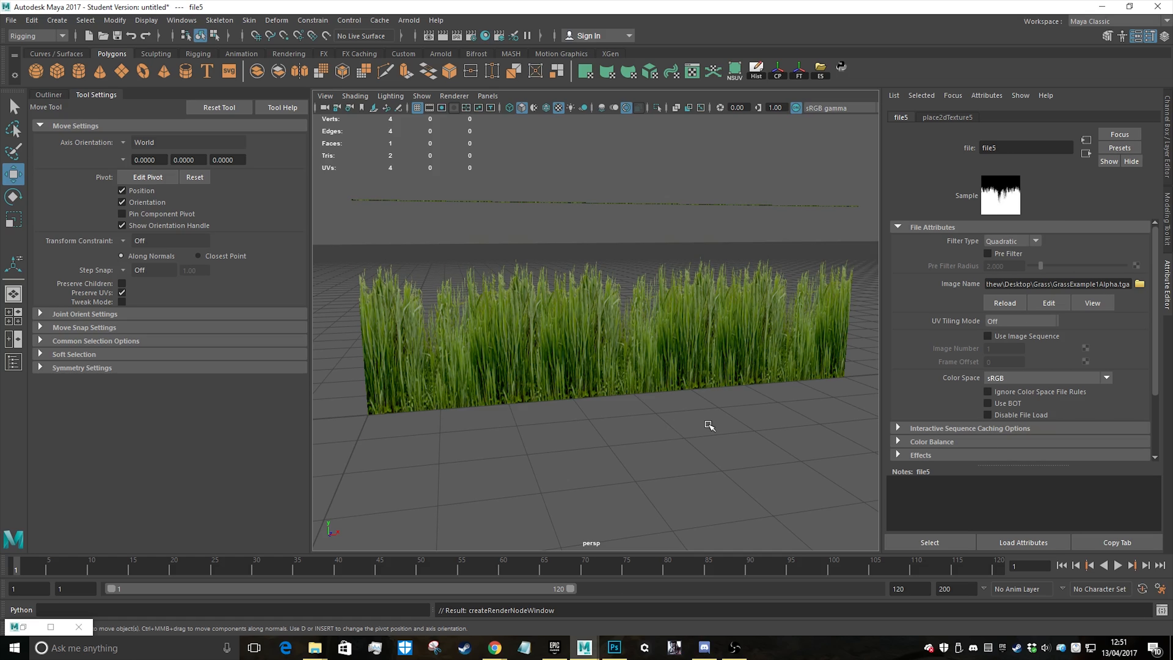
# Move the UV shell's top UVs down slightly to remove the stray line along the plane's top edge, then minimise the UV editor
pyautogui.keyDown('alt'); pyautogui.moveTo(708, 424); pyautogui.dragTo(707, 400); pyautogui.keyUp('alt')
pyautogui.click(614, 315)
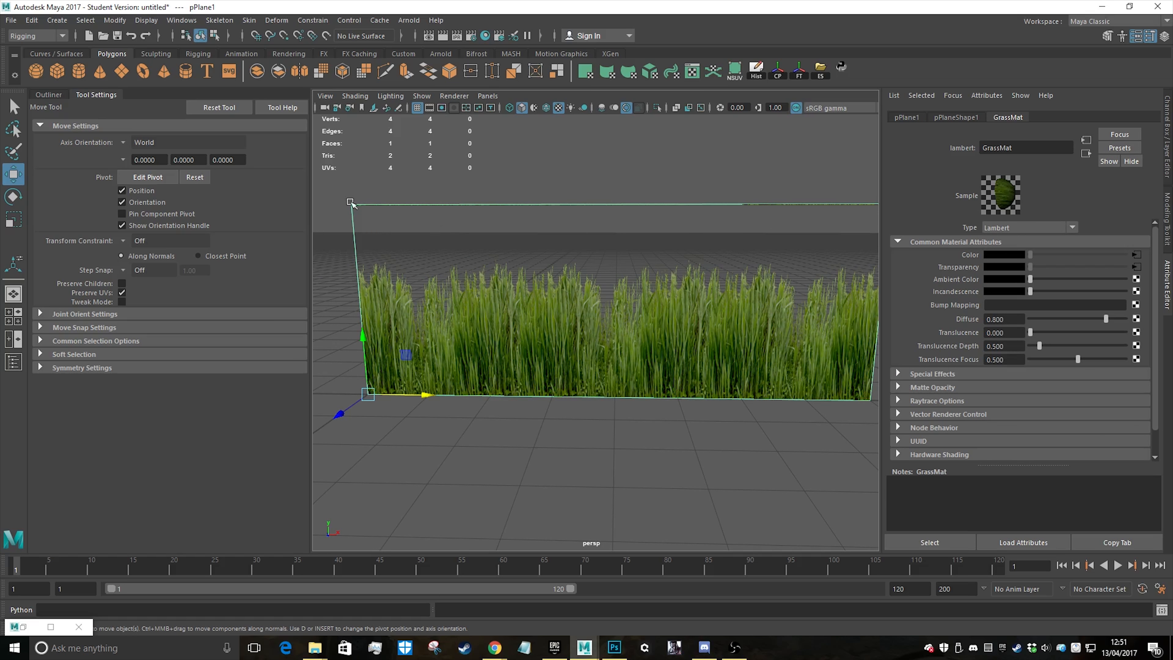
pyautogui.click(51, 627)
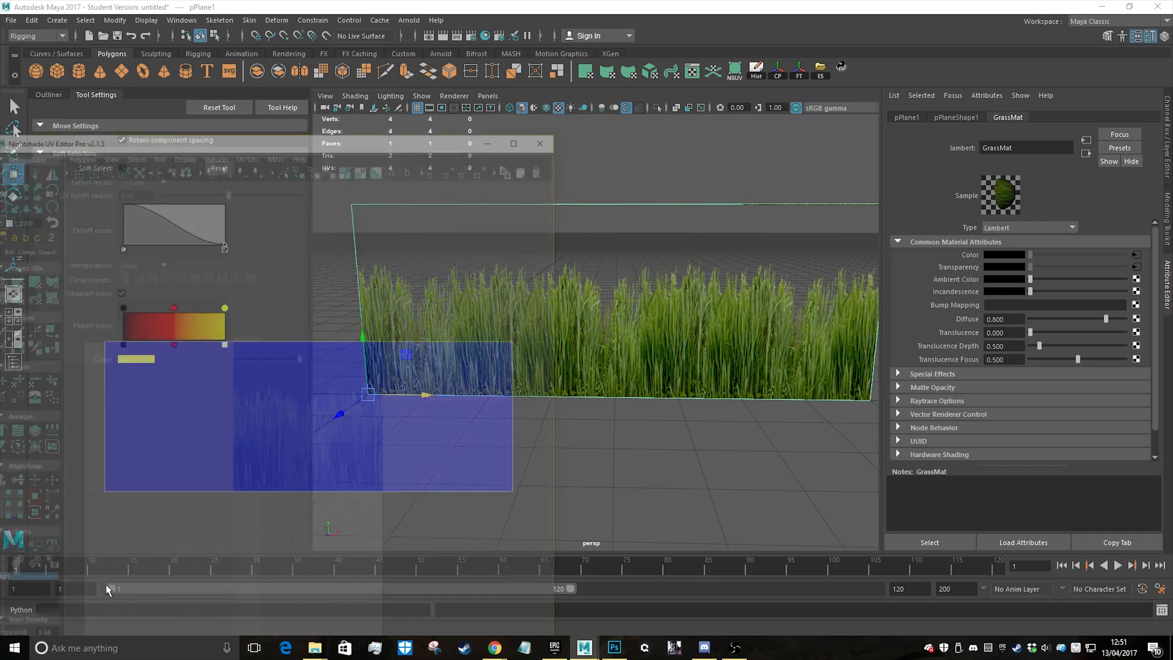
pyautogui.moveTo(429, 59); pyautogui.dragTo(1117, 96)
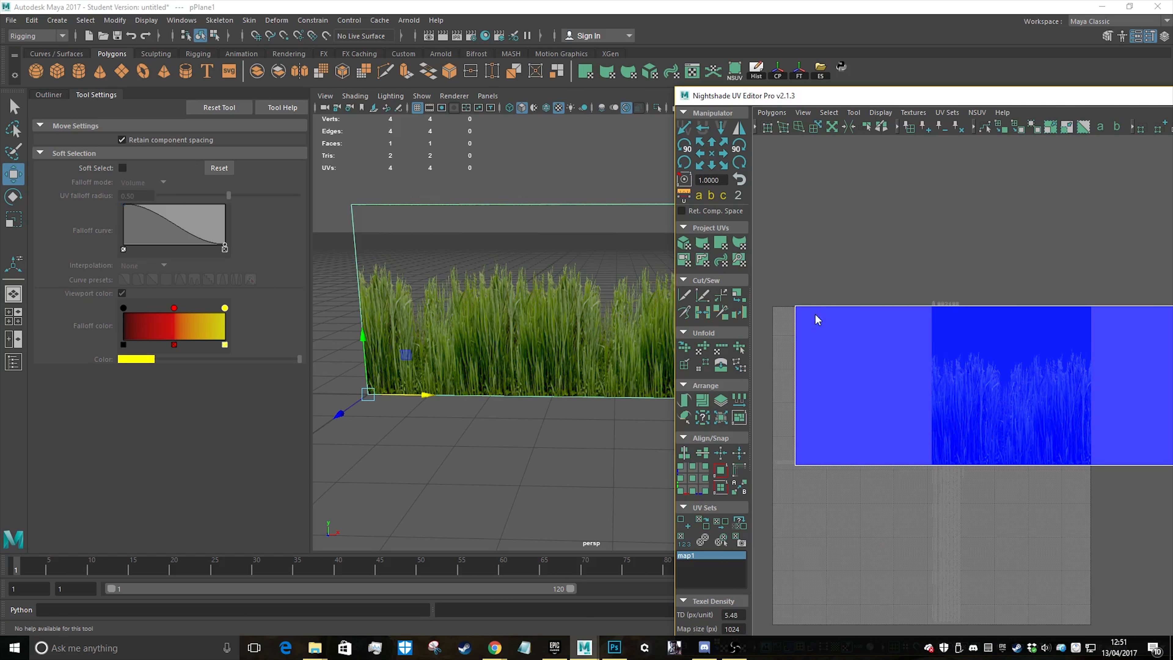
pyautogui.moveTo(816, 318); pyautogui.dragTo(879, 319, button='right')
pyautogui.moveTo(777, 276); pyautogui.dragTo(1172, 325)
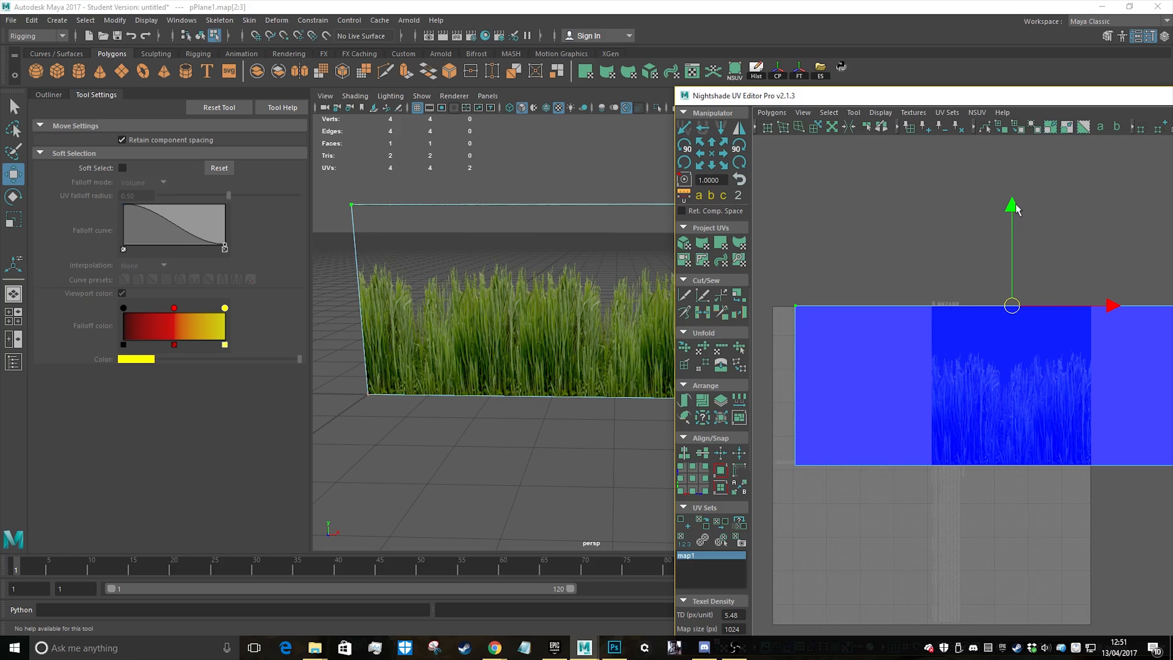
pyautogui.moveTo(1014, 209); pyautogui.dragTo(1014, 217)
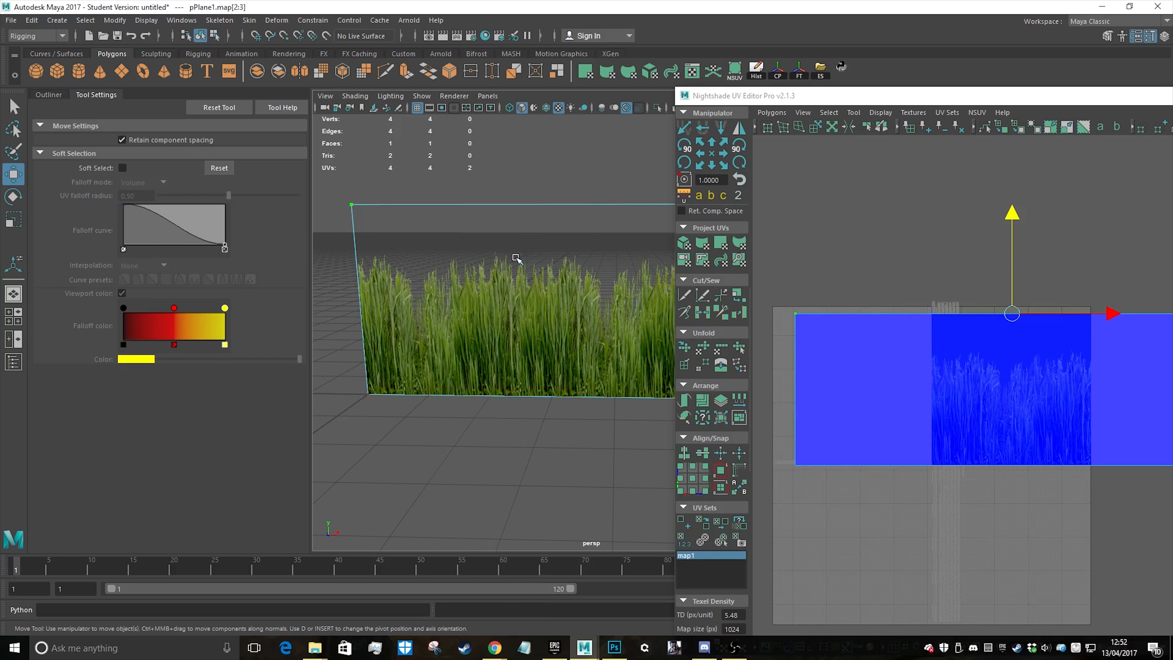
pyautogui.click(474, 437)
pyautogui.keyDown('alt'); pyautogui.moveTo(474, 437); pyautogui.dragTo(526, 284); pyautogui.keyUp('alt')
pyautogui.scroll(4, 471, 372)
pyautogui.scroll(-4, 529, 352)
pyautogui.click(1172, 95)
# Try to insert a single vertical edge loop near the plane's left end using relative distance from edge, and undo it
pyautogui.click(611, 334)
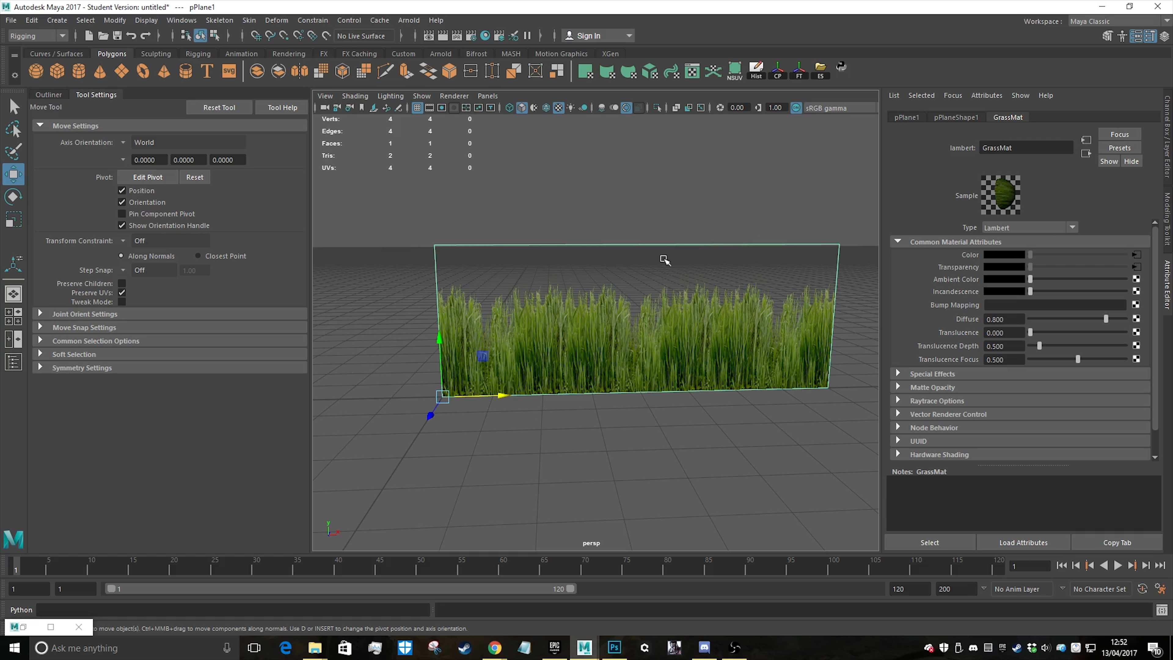
pyautogui.keyDown('shift'); pyautogui.moveTo(654, 259); pyautogui.dragTo(573, 278, button='right'); pyautogui.keyUp('shift')
pyautogui.click(128, 173)
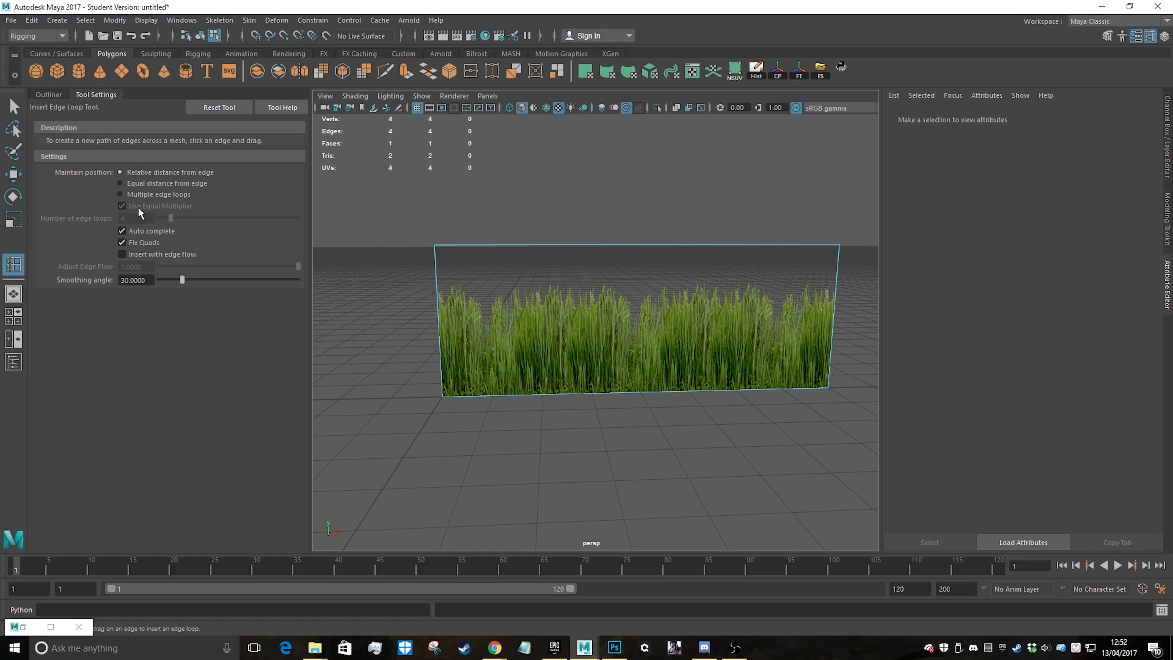
pyautogui.moveTo(470, 245); pyautogui.dragTo(484, 249)
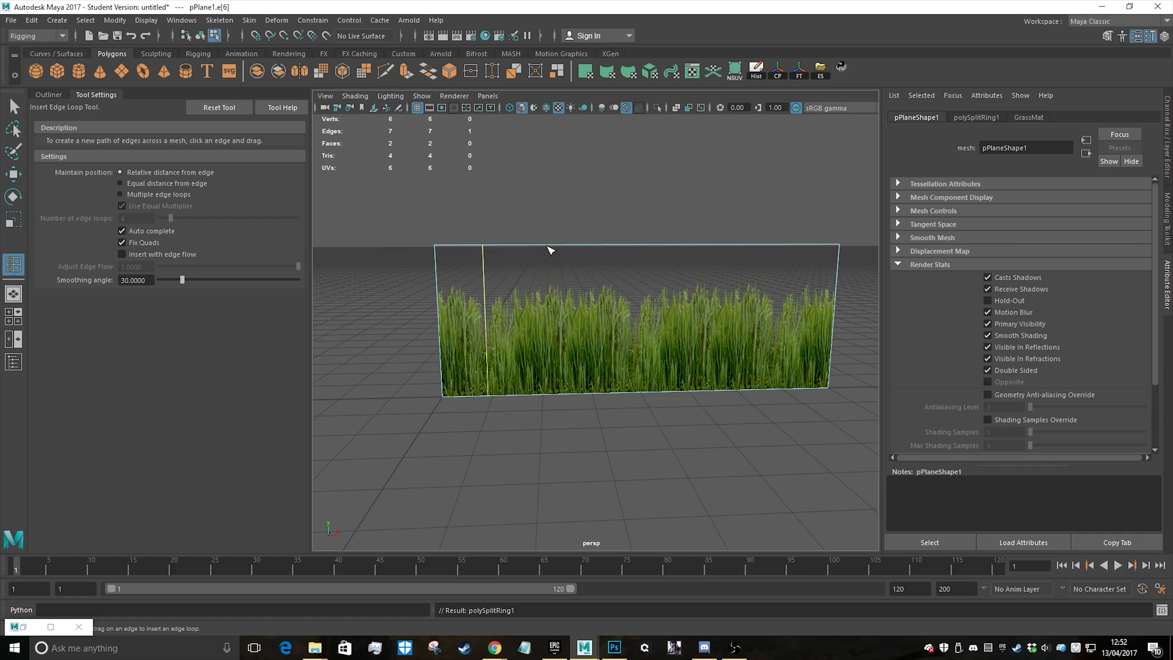
pyautogui.hotkey('ctrl', 'z')
# Insert three evenly spaced vertical edge loops across the grass plane, plus one more near the middle of each resulting section
pyautogui.click(121, 193)
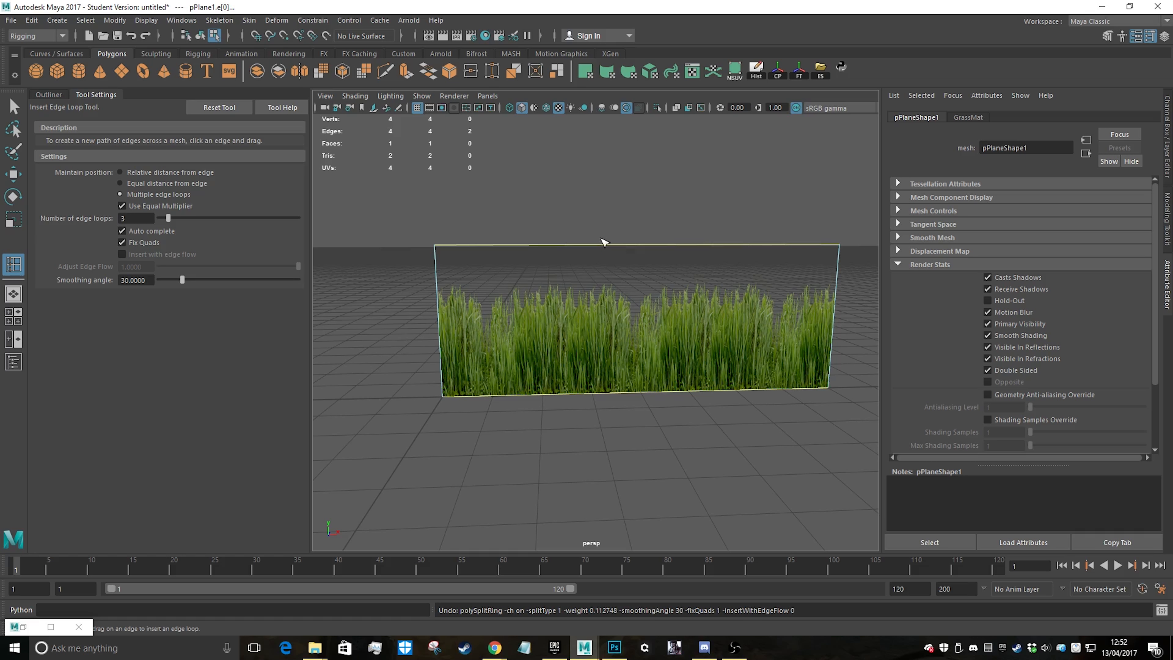
pyautogui.click(581, 245)
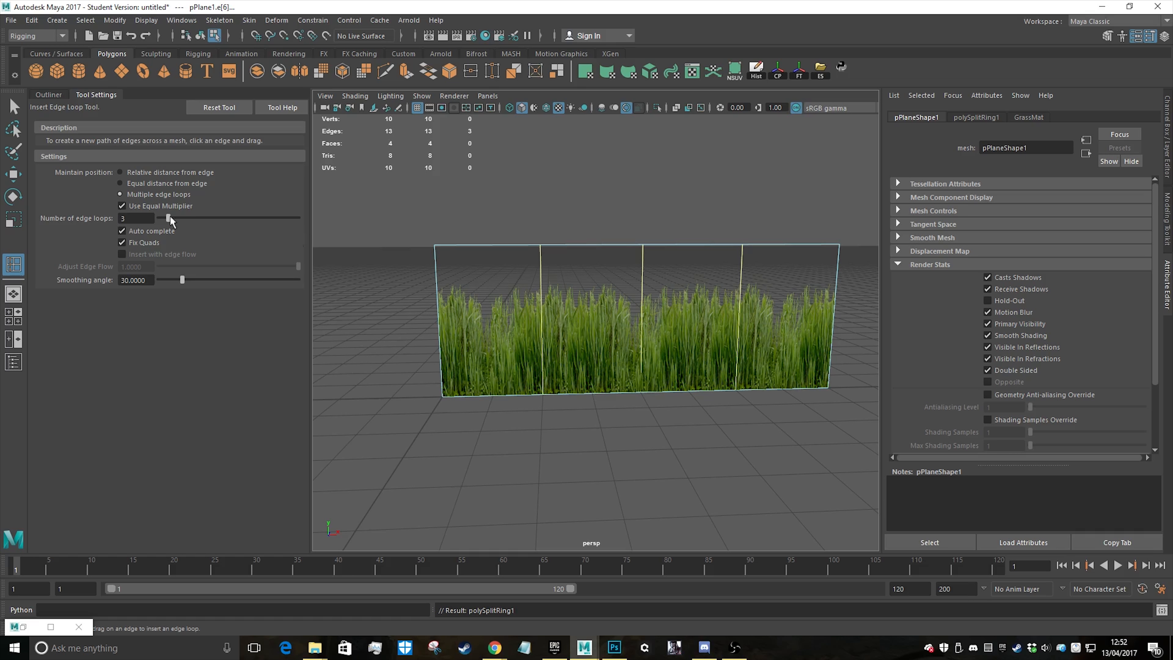
pyautogui.click(131, 174)
pyautogui.moveTo(485, 246); pyautogui.dragTo(488, 251)
pyautogui.moveTo(599, 248); pyautogui.dragTo(600, 251)
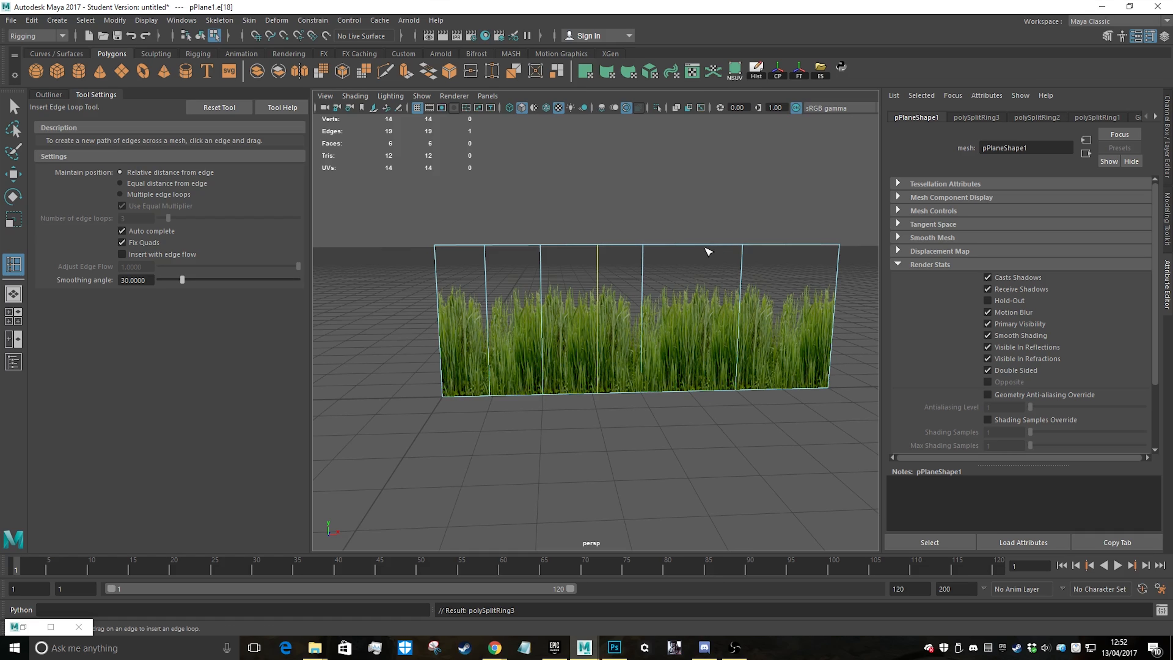
pyautogui.moveTo(692, 244); pyautogui.dragTo(692, 244)
pyautogui.moveTo(791, 245); pyautogui.dragTo(786, 249)
# Select the vertex at the grass plane's top-left corner with the Move tool
pyautogui.press('w')
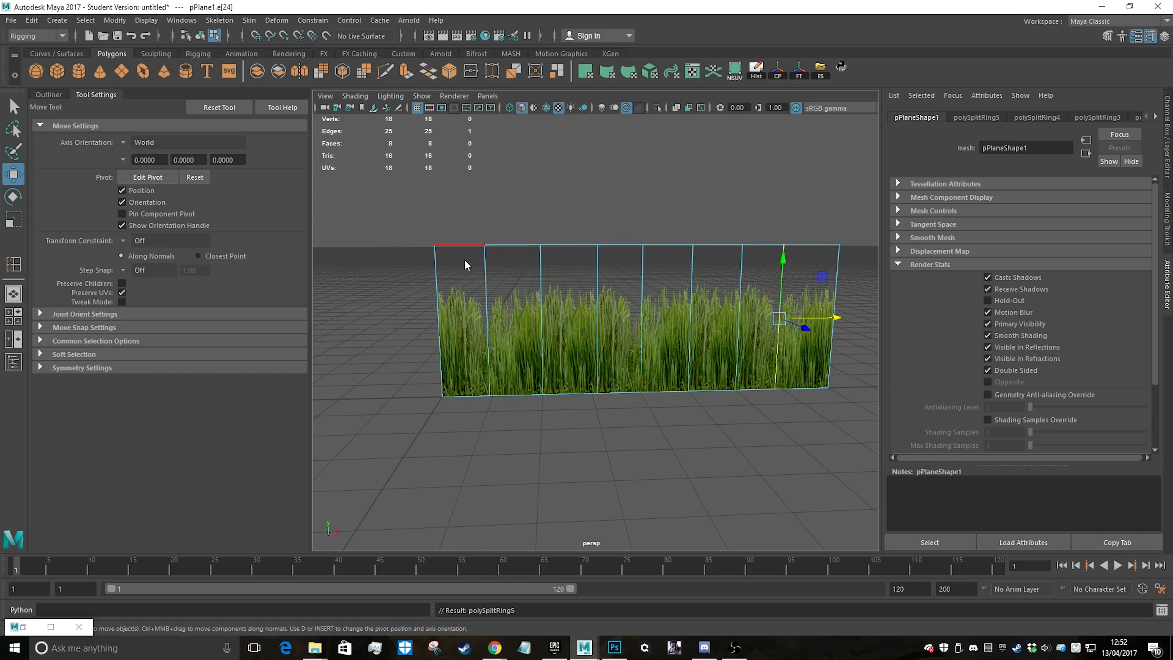
pyautogui.click(423, 206)
pyautogui.moveTo(424, 206); pyautogui.dragTo(459, 254)
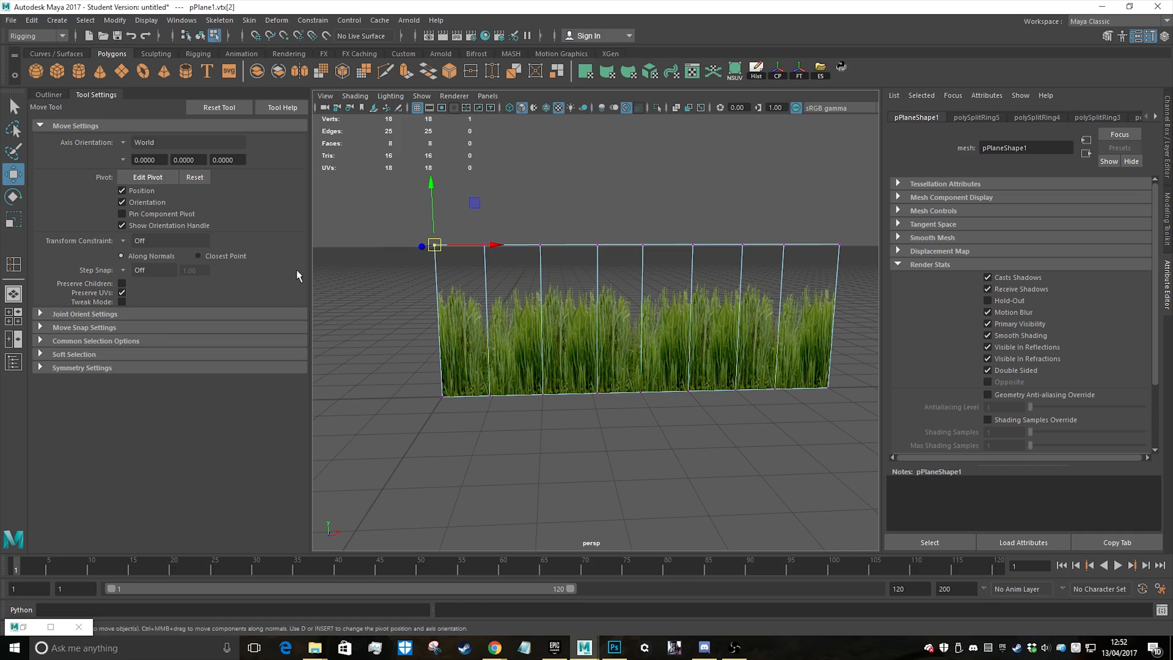
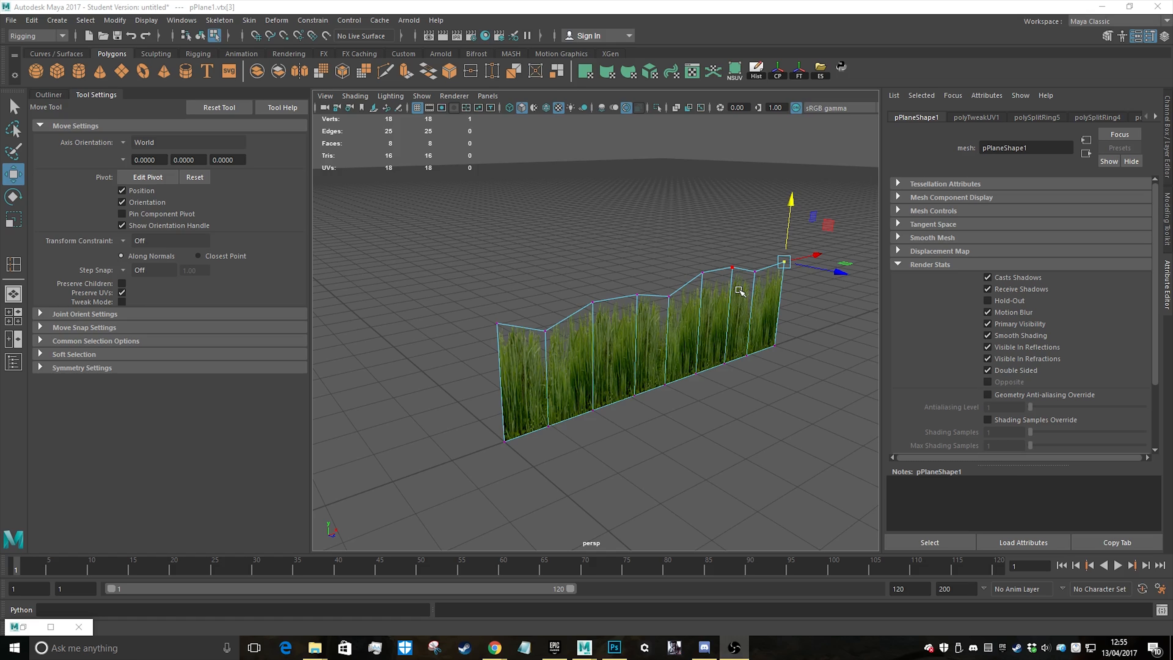
# Lower the outermost top vertices at both ends of the grass plane so its silhouette tapers at the ends
pyautogui.keyDown('alt'); pyautogui.moveTo(667, 318); pyautogui.dragTo(592, 309); pyautogui.keyUp('alt')
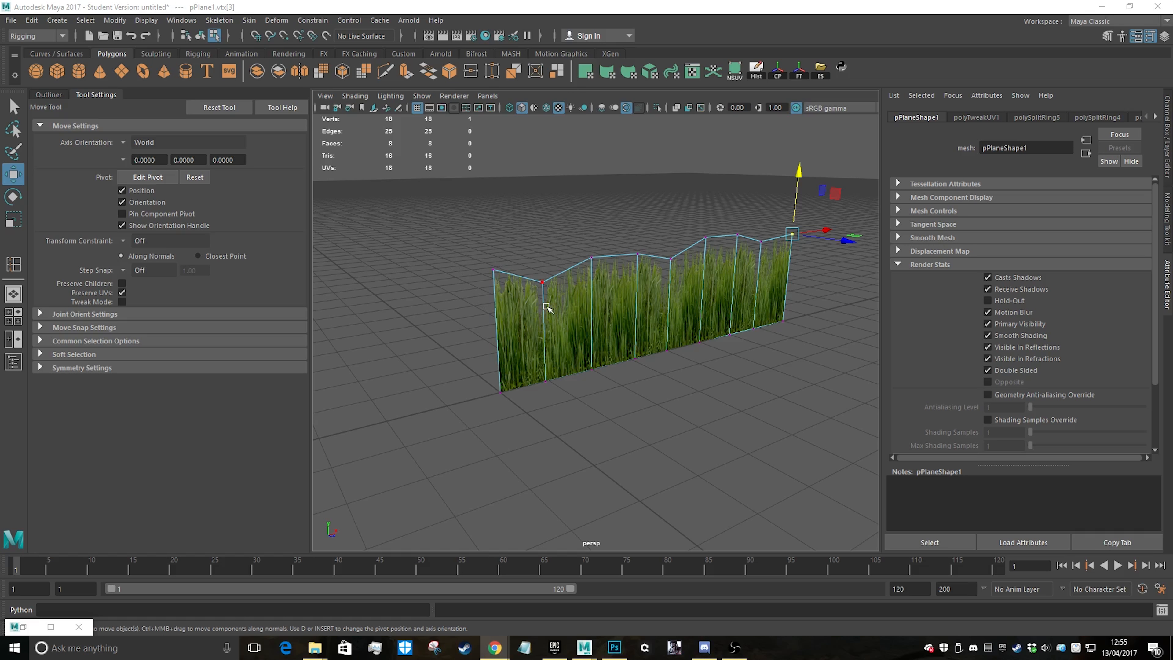
pyautogui.keyDown('alt'); pyautogui.moveTo(624, 330); pyautogui.dragTo(558, 318); pyautogui.keyUp('alt')
pyautogui.keyDown('alt'); pyautogui.moveTo(649, 369); pyautogui.dragTo(550, 278); pyautogui.keyUp('alt')
pyautogui.moveTo(534, 194); pyautogui.dragTo(531, 230)
pyautogui.keyDown('alt'); pyautogui.moveTo(830, 298); pyautogui.dragTo(526, 309, button='middle'); pyautogui.keyUp('alt')
pyautogui.keyDown('alt'); pyautogui.moveTo(526, 309); pyautogui.dragTo(537, 325); pyautogui.keyUp('alt')
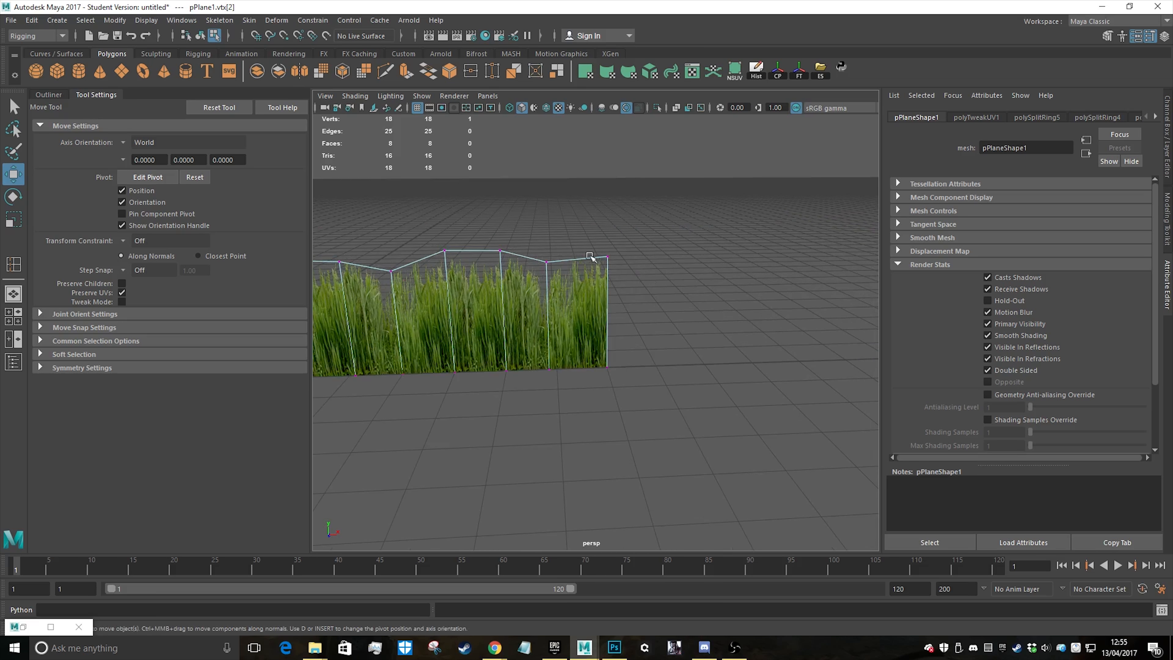
pyautogui.moveTo(594, 218); pyautogui.dragTo(626, 280)
pyautogui.moveTo(607, 196); pyautogui.dragTo(601, 237)
# Return to object mode, duplicate the grass plane twice, and snap the copies to the grid as evenly spaced parallel rows
pyautogui.keyDown('alt'); pyautogui.moveTo(431, 321); pyautogui.dragTo(673, 296, button='middle'); pyautogui.keyUp('alt')
pyautogui.keyDown('alt'); pyautogui.moveTo(534, 315); pyautogui.dragTo(688, 309); pyautogui.keyUp('alt')
pyautogui.keyDown('alt'); pyautogui.moveTo(553, 295); pyautogui.dragTo(649, 324); pyautogui.keyUp('alt')
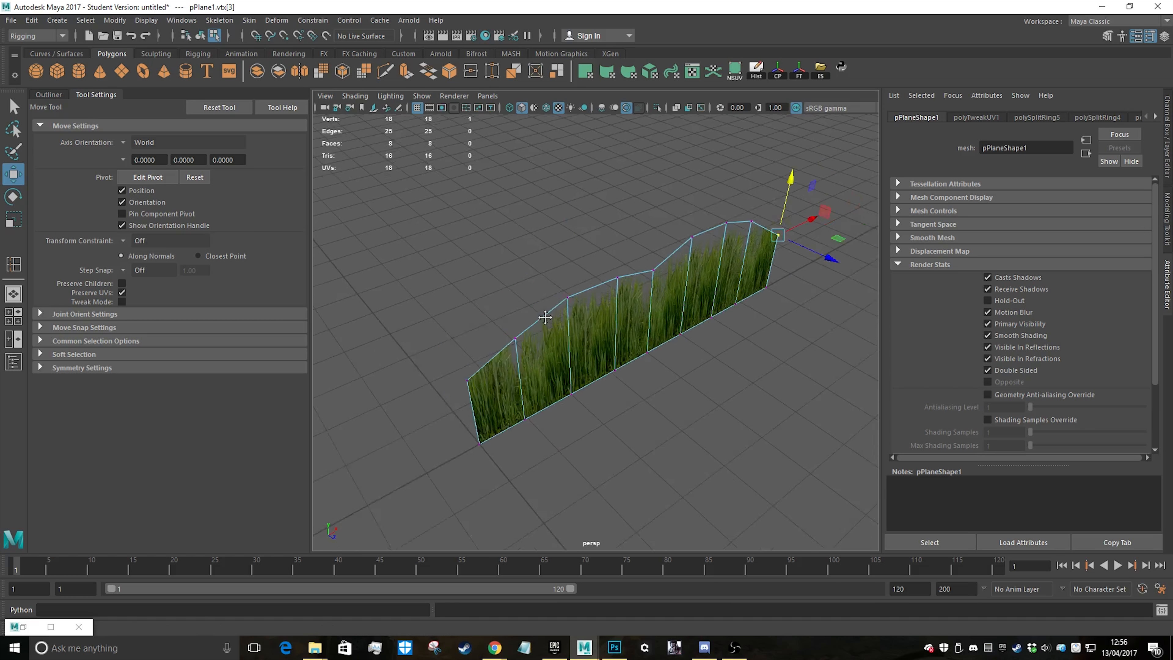
pyautogui.keyDown('alt'); pyautogui.moveTo(649, 318); pyautogui.dragTo(626, 291, button='middle'); pyautogui.keyUp('alt')
pyautogui.moveTo(627, 288); pyautogui.dragTo(676, 267, button='right')
pyautogui.keyDown('alt'); pyautogui.moveTo(551, 337); pyautogui.dragTo(631, 315, button='middle'); pyautogui.keyUp('alt')
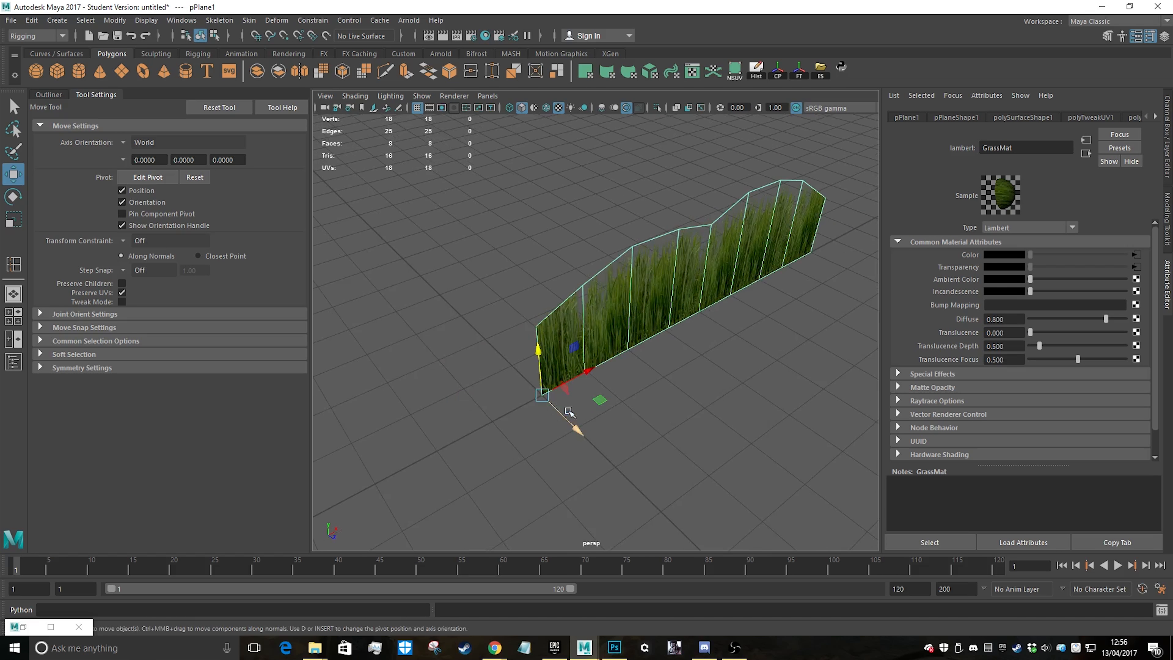
pyautogui.hotkey('ctrl', 'd')
pyautogui.keyDown('alt'); pyautogui.moveTo(603, 386); pyautogui.dragTo(738, 376, button='middle'); pyautogui.keyUp('alt')
pyautogui.press('x')
pyautogui.moveTo(677, 389); pyautogui.dragTo(739, 355)
pyautogui.hotkey('ctrl', 'd')
pyautogui.press('x')
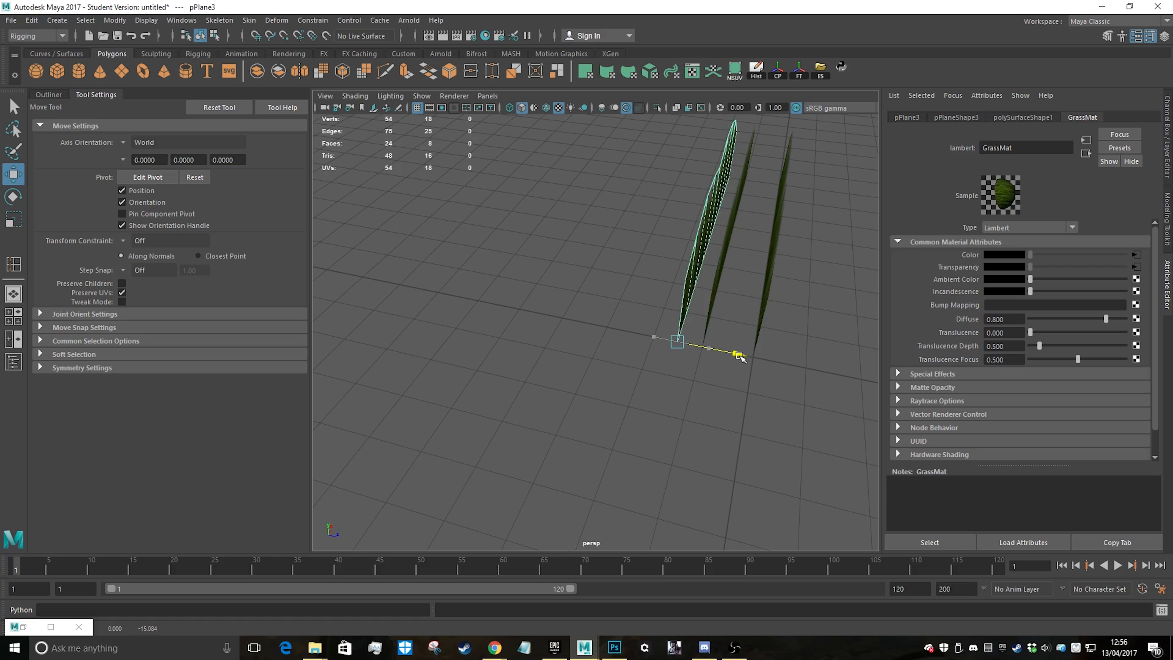
pyautogui.keyDown('alt'); pyautogui.moveTo(805, 377); pyautogui.dragTo(650, 329); pyautogui.keyUp('alt')
pyautogui.keyDown('alt'); pyautogui.moveTo(549, 238); pyautogui.dragTo(607, 282); pyautogui.keyUp('alt')
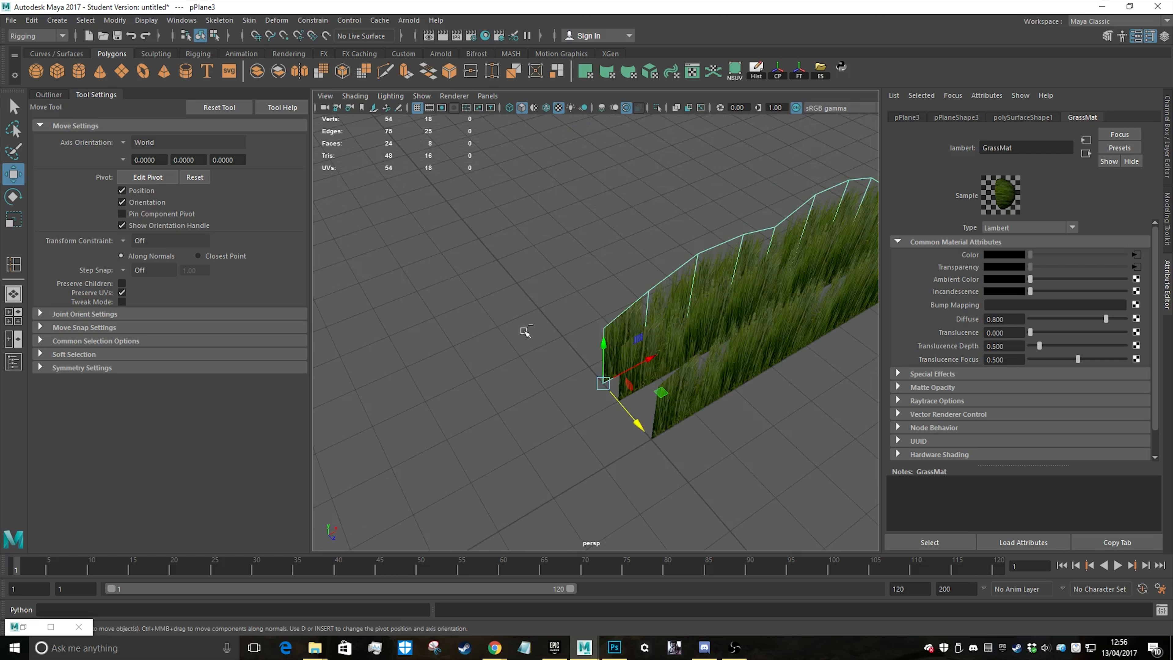
pyautogui.keyDown('alt'); pyautogui.moveTo(525, 331); pyautogui.dragTo(599, 272); pyautogui.keyUp('alt')
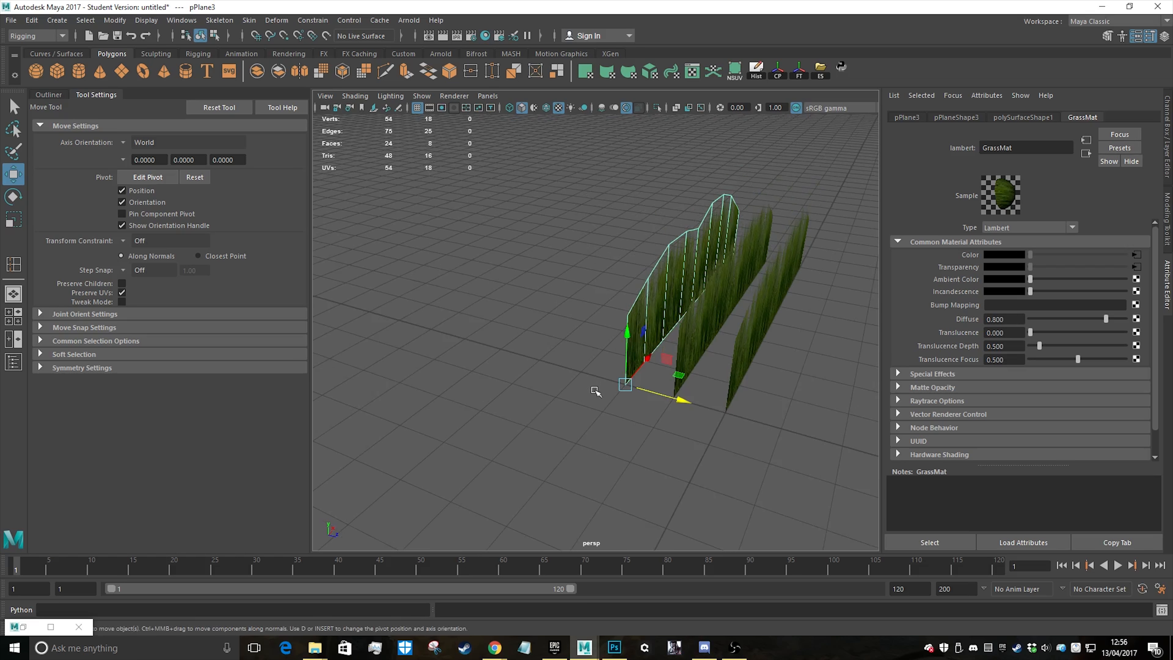
pyautogui.keyDown('alt'); pyautogui.moveTo(596, 391); pyautogui.dragTo(581, 415); pyautogui.keyUp('alt')
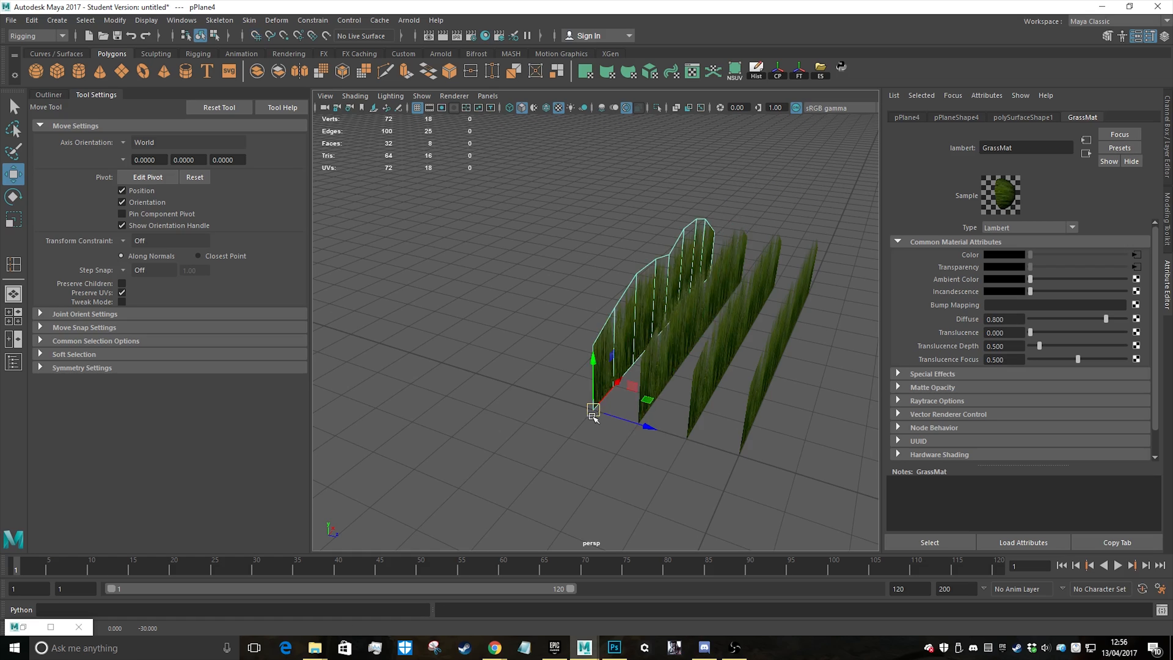
pyautogui.press('Delete')
pyautogui.click(558, 335)
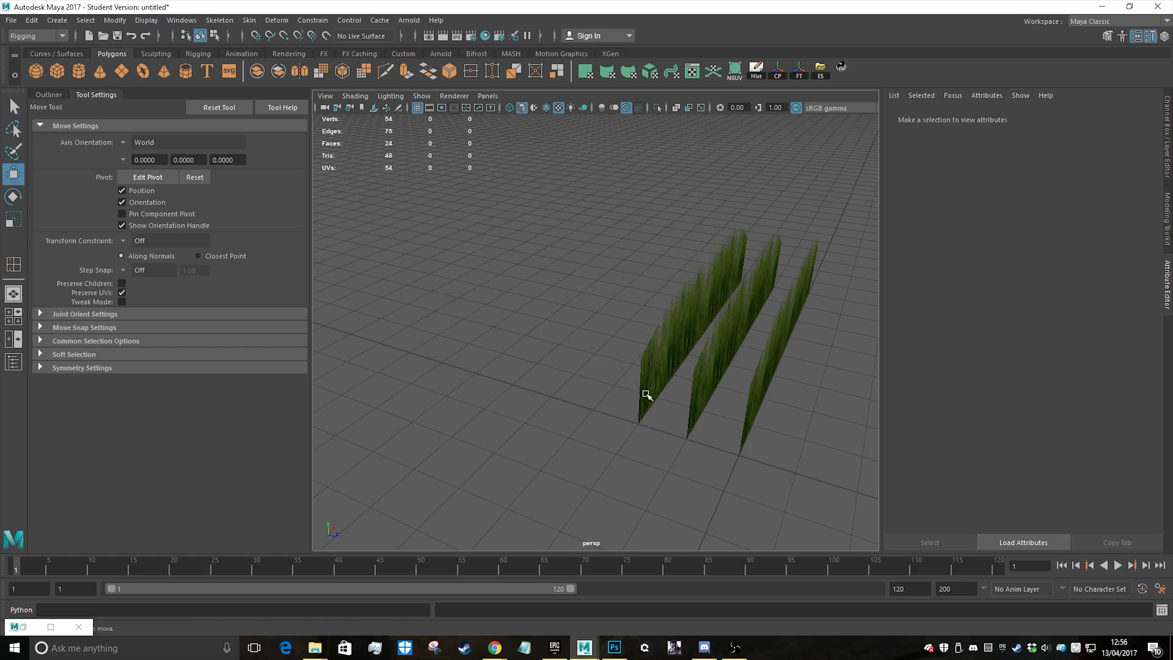
# Add two more grid-snapped copies behind the rearmost grass plane to make five evenly spaced parallel rows
pyautogui.click(647, 383)
pyautogui.moveTo(636, 426)
pyautogui.mouseDown()
pyautogui.moveTo(598, 414)
pyautogui.moveTo(678, 455)
pyautogui.moveTo(613, 426)
pyautogui.mouseUp()
pyautogui.keyDown('alt'); pyautogui.moveTo(824, 427); pyautogui.dragTo(689, 411); pyautogui.keyUp('alt')
pyautogui.keyDown('alt'); pyautogui.moveTo(688, 411); pyautogui.dragTo(549, 256, button='middle'); pyautogui.keyUp('alt')
pyautogui.keyDown('alt'); pyautogui.moveTo(549, 255); pyautogui.dragTo(621, 276); pyautogui.keyUp('alt')
# Duplicate the original grass plane and rotate the copy 90 degrees about its vertical axis
pyautogui.click(672, 413)
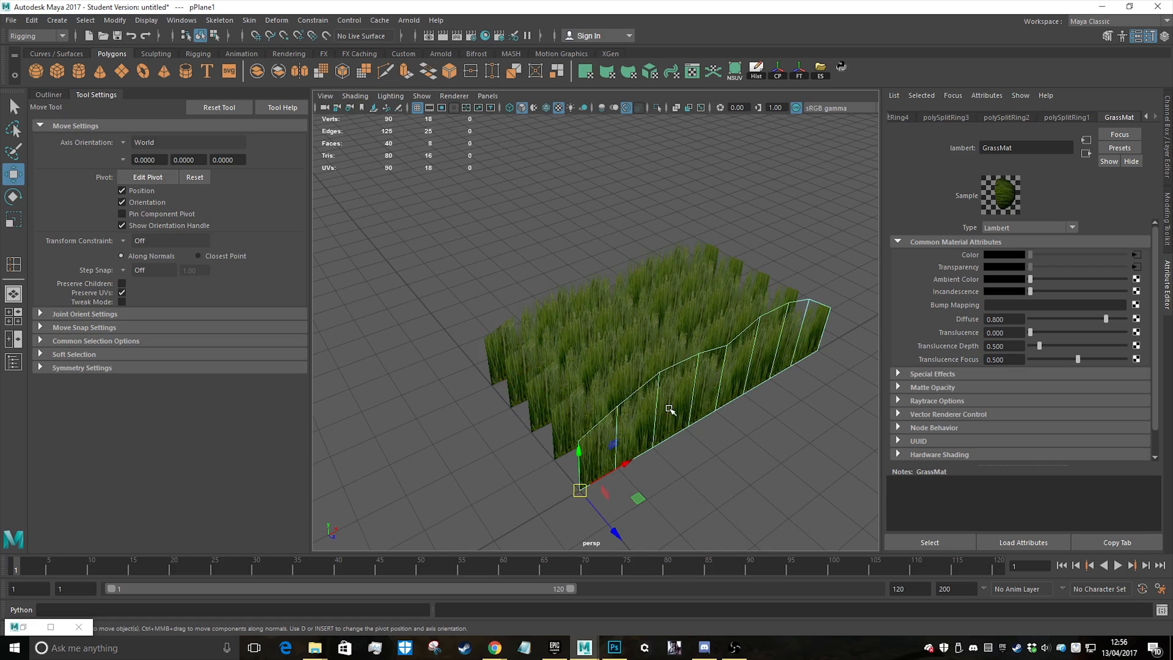
pyautogui.keyDown('alt'); pyautogui.moveTo(670, 408); pyautogui.dragTo(720, 349, button='middle'); pyautogui.keyUp('alt')
pyautogui.hotkey('ctrl', 'd')
pyautogui.press('e')
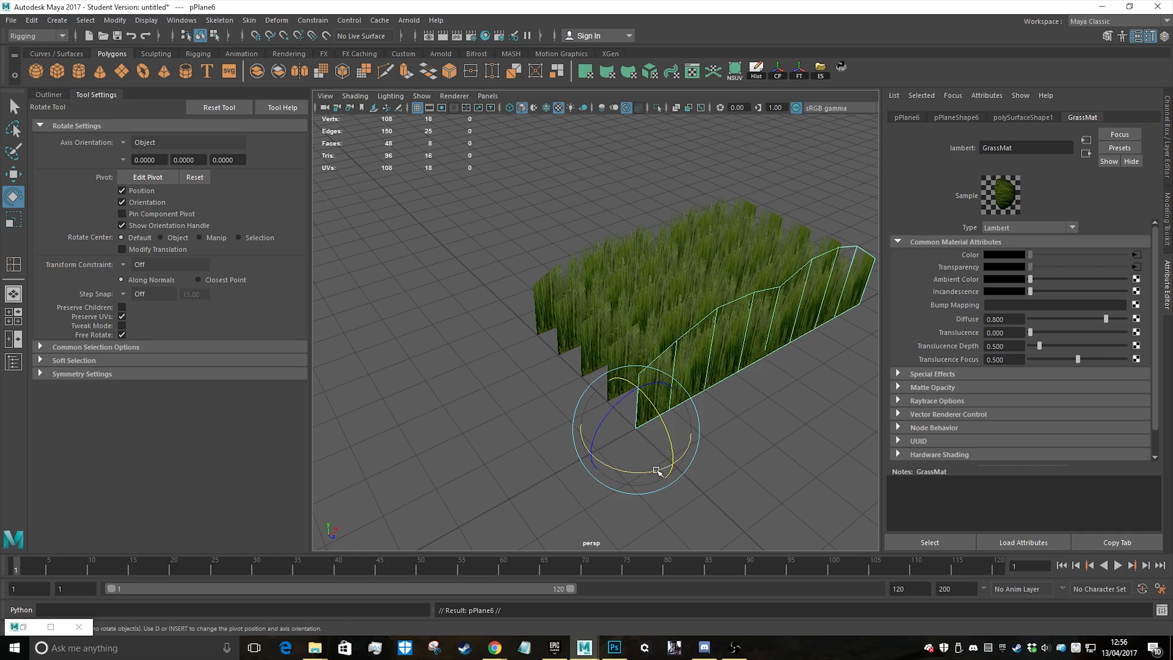
pyautogui.moveTo(656, 470); pyautogui.dragTo(591, 466)
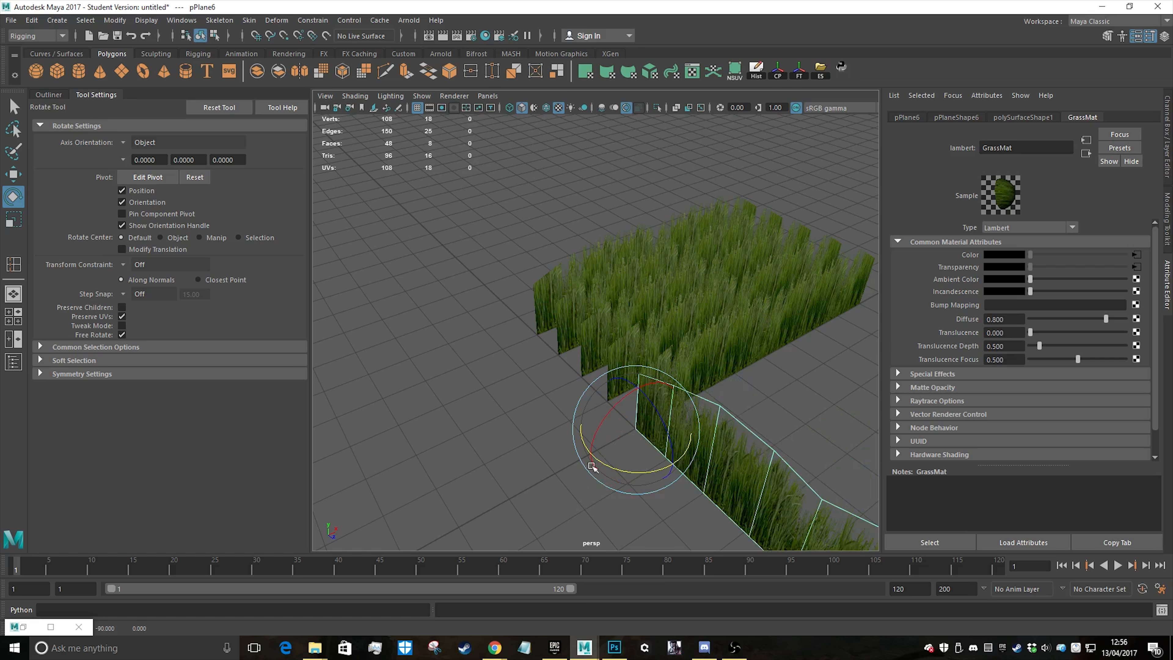
# Move the rotated grass plane along its length with grid snapping so it runs across the five parallel rows
pyautogui.keyDown('alt'); pyautogui.moveTo(522, 316); pyautogui.dragTo(672, 328); pyautogui.keyUp('alt')
pyautogui.keyDown('alt'); pyautogui.moveTo(735, 316); pyautogui.dragTo(641, 369, button='middle'); pyautogui.keyUp('alt')
pyautogui.press('w')
pyautogui.press('x')
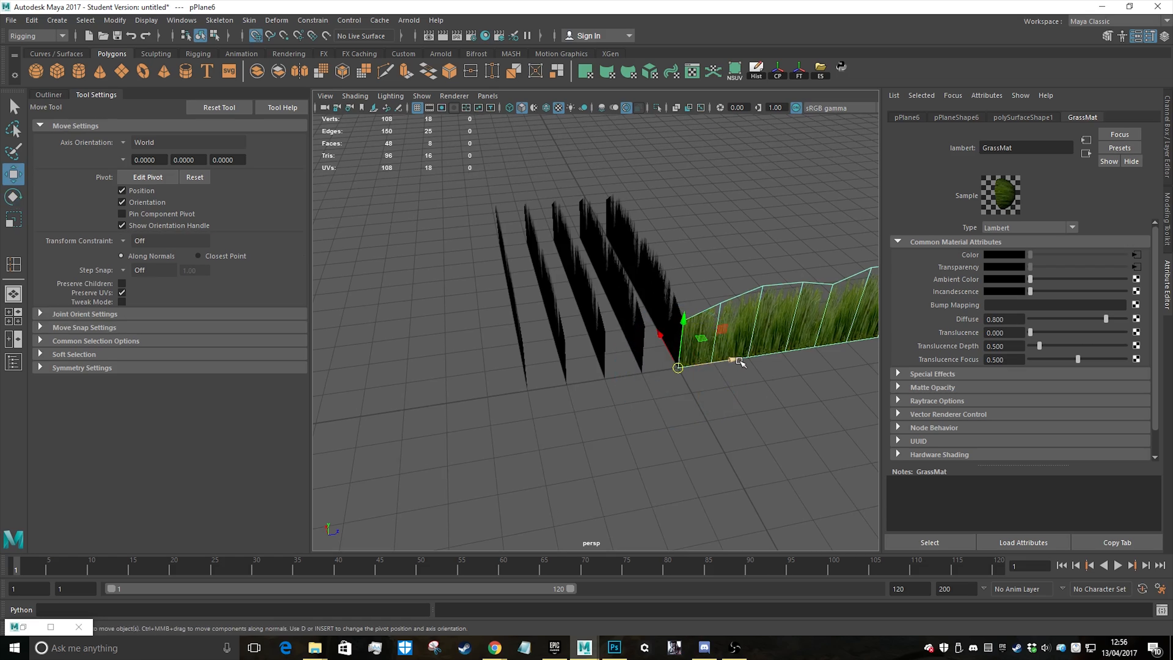
pyautogui.moveTo(735, 360); pyautogui.dragTo(444, 423)
pyautogui.keyDown('alt'); pyautogui.moveTo(466, 309); pyautogui.dragTo(589, 268); pyautogui.keyUp('alt')
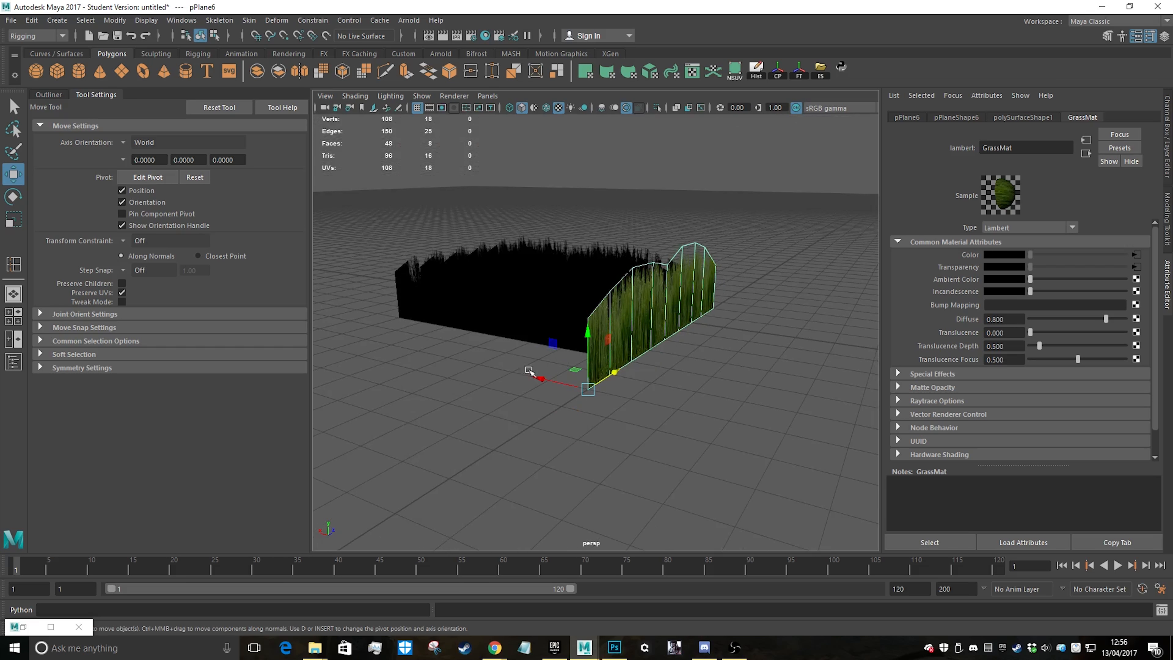
# Duplicate the cross plane four times, snapping each copy one grid interval further along the parallel rows
pyautogui.keyDown('alt'); pyautogui.moveTo(564, 318); pyautogui.dragTo(666, 326); pyautogui.keyUp('alt')
pyautogui.keyDown('alt'); pyautogui.moveTo(680, 325); pyautogui.dragTo(693, 365, button='middle'); pyautogui.keyUp('alt')
pyautogui.hotkey('ctrl', 'd')
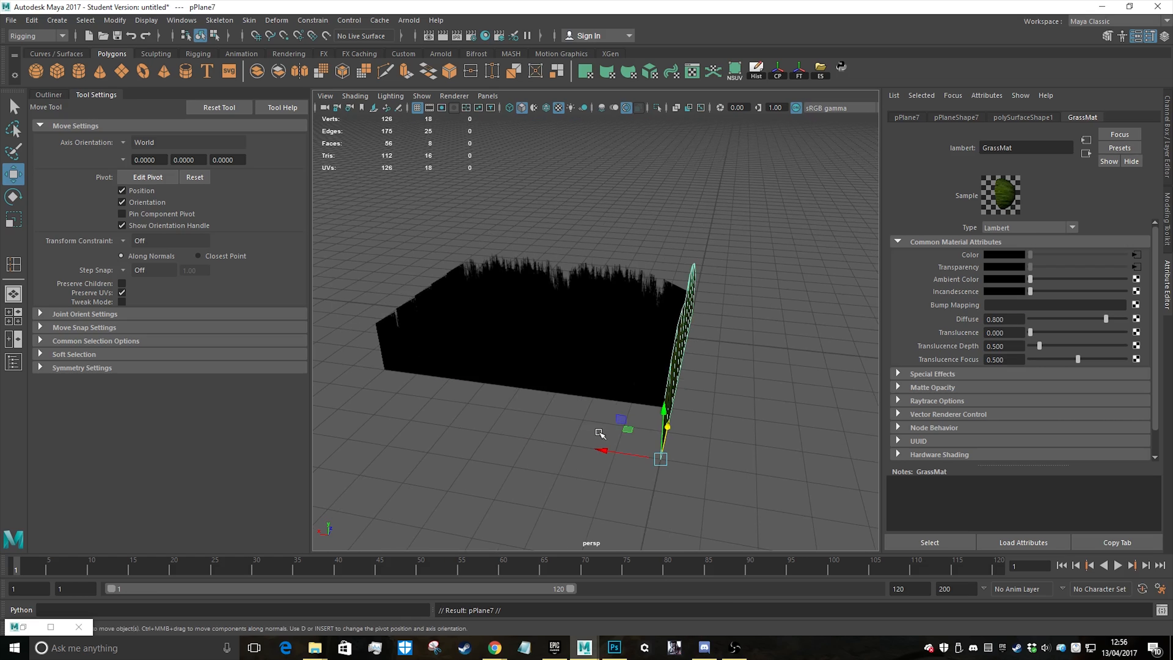
pyautogui.press('x')
pyautogui.moveTo(609, 448); pyautogui.dragTo(480, 431)
pyautogui.hotkey('ctrl', 'd')
pyautogui.press('x')
pyautogui.hotkey('ctrl', 'd')
pyautogui.hotkey('ctrl', 'd')
pyautogui.press('x')
# Add four more grid-snapped cross planes at the same spacing, continuing past the far end of the rows
pyautogui.press('x')
pyautogui.keyDown('alt'); pyautogui.moveTo(526, 373); pyautogui.dragTo(636, 365, button='middle'); pyautogui.keyUp('alt')
pyautogui.hotkey('ctrl', 'd')
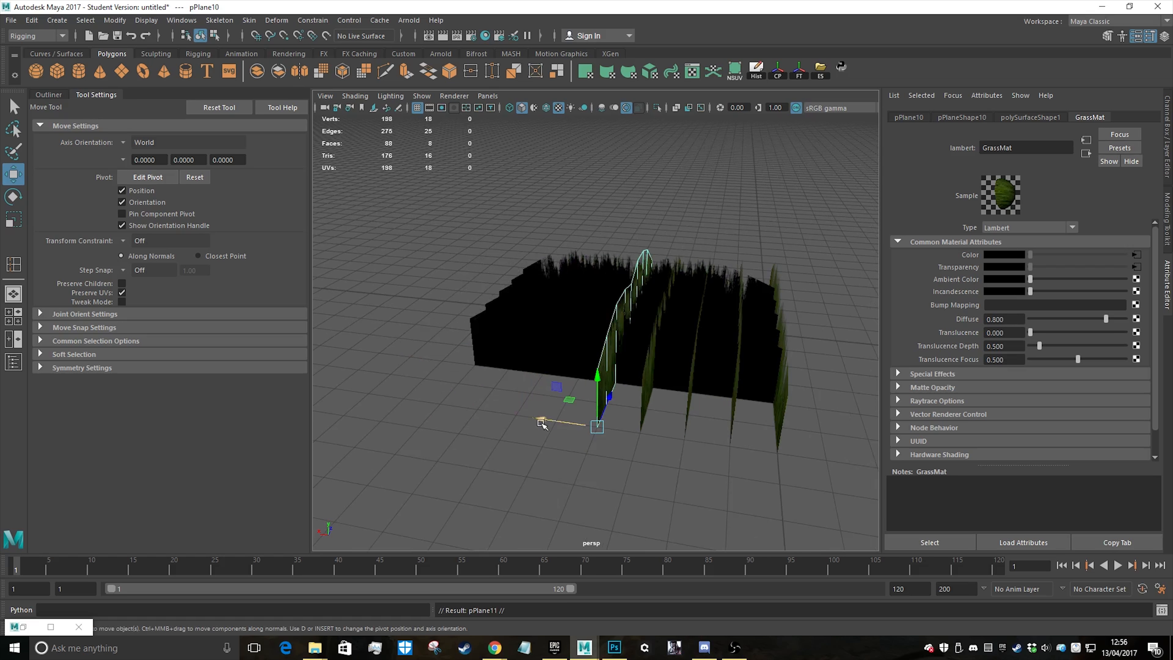
pyautogui.press('x')
pyautogui.moveTo(544, 420); pyautogui.dragTo(439, 403)
pyautogui.hotkey('ctrl', 'd')
pyautogui.press('x')
pyautogui.hotkey('ctrl', 'd')
pyautogui.press('x')
pyautogui.hotkey('ctrl', 'd')
pyautogui.press('x')
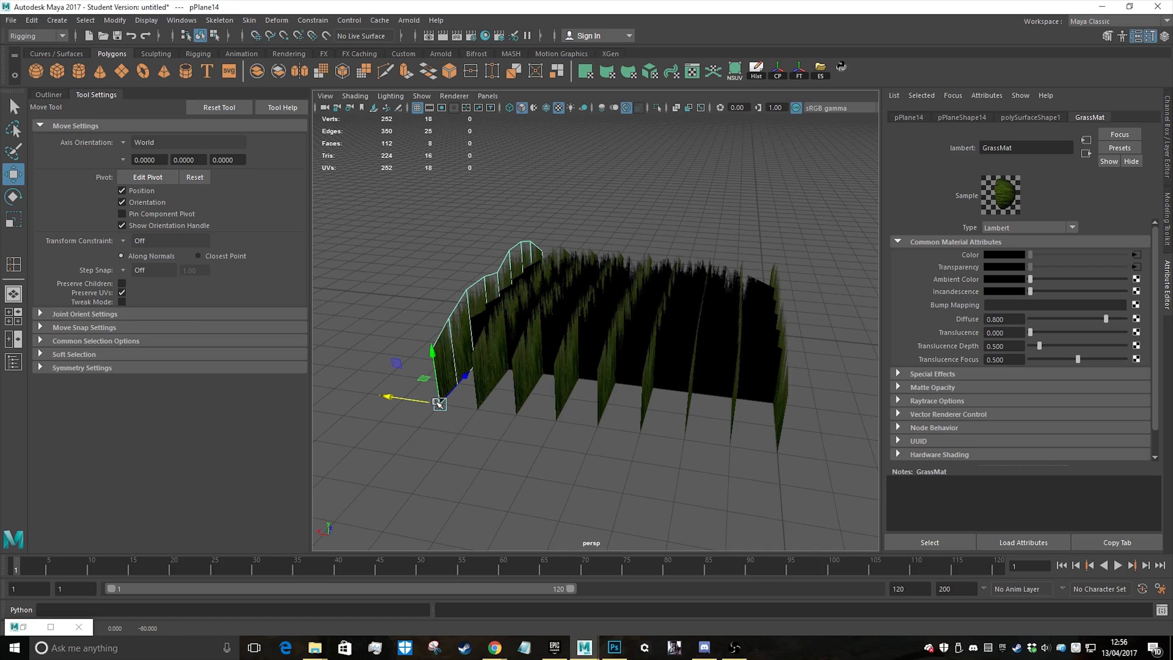
# Delete the first and last cross planes at the two ends of the series
pyautogui.press('Delete')
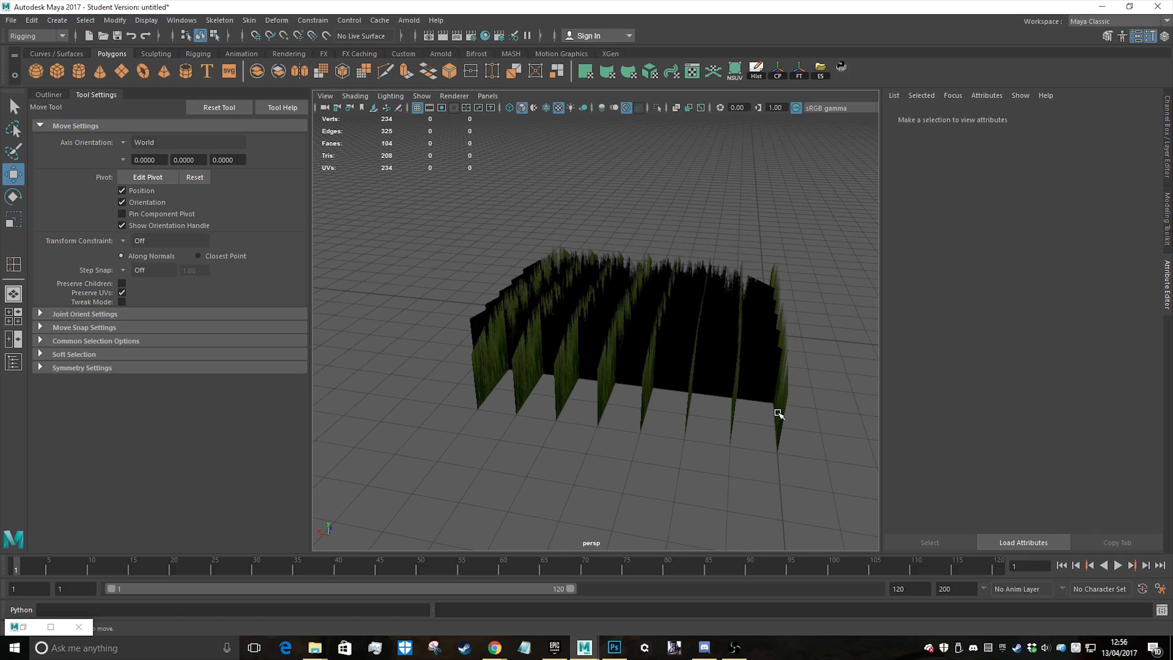
pyautogui.click(777, 413)
pyautogui.press('Delete')
# Make two more copies of a grass plane, snap them near opposite ends of the patch, and clear the selection
pyautogui.scroll(-4, 815, 410)
pyautogui.keyDown('alt'); pyautogui.moveTo(788, 346); pyautogui.dragTo(654, 331); pyautogui.keyUp('alt')
pyautogui.scroll(4, 679, 272)
pyautogui.scroll(4, 679, 272)
pyautogui.scroll(3, 679, 319)
pyautogui.scroll(-5, 707, 329)
pyautogui.scroll(3, 680, 324)
pyautogui.scroll(-3, 638, 324)
pyautogui.click(615, 398)
pyautogui.keyDown('alt'); pyautogui.moveTo(618, 398); pyautogui.dragTo(590, 396, button='middle'); pyautogui.keyUp('alt')
pyautogui.hotkey('ctrl', 'd')
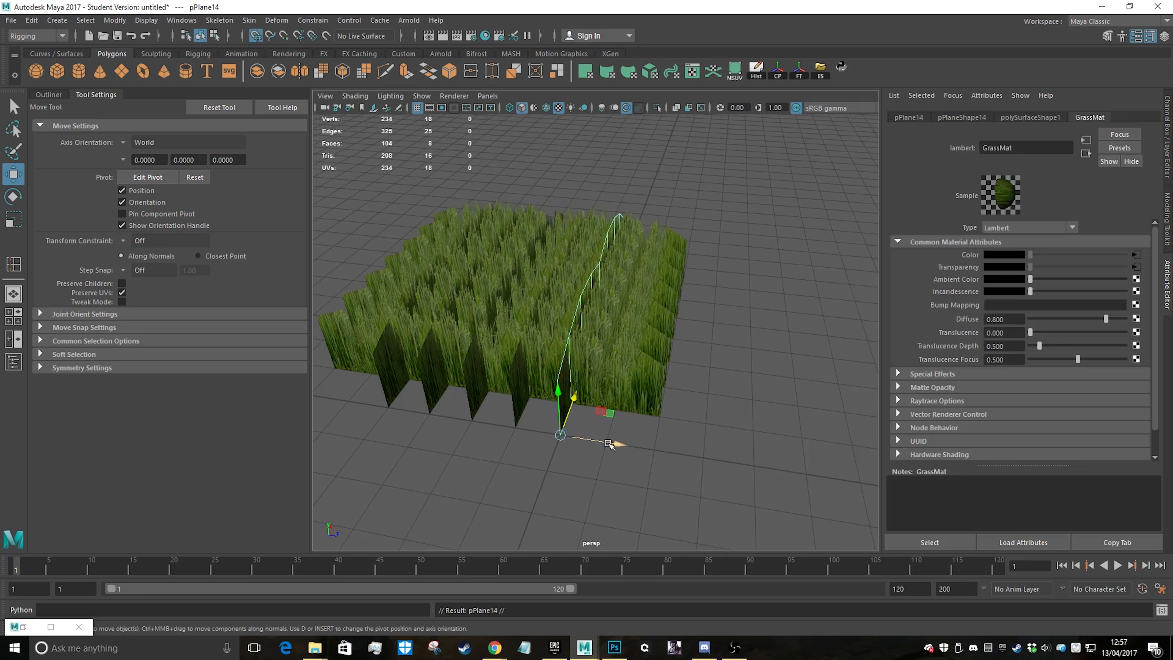
pyautogui.moveTo(615, 443); pyautogui.dragTo(709, 459)
pyautogui.keyDown('alt'); pyautogui.moveTo(524, 342); pyautogui.dragTo(635, 354, button='middle'); pyautogui.keyUp('alt')
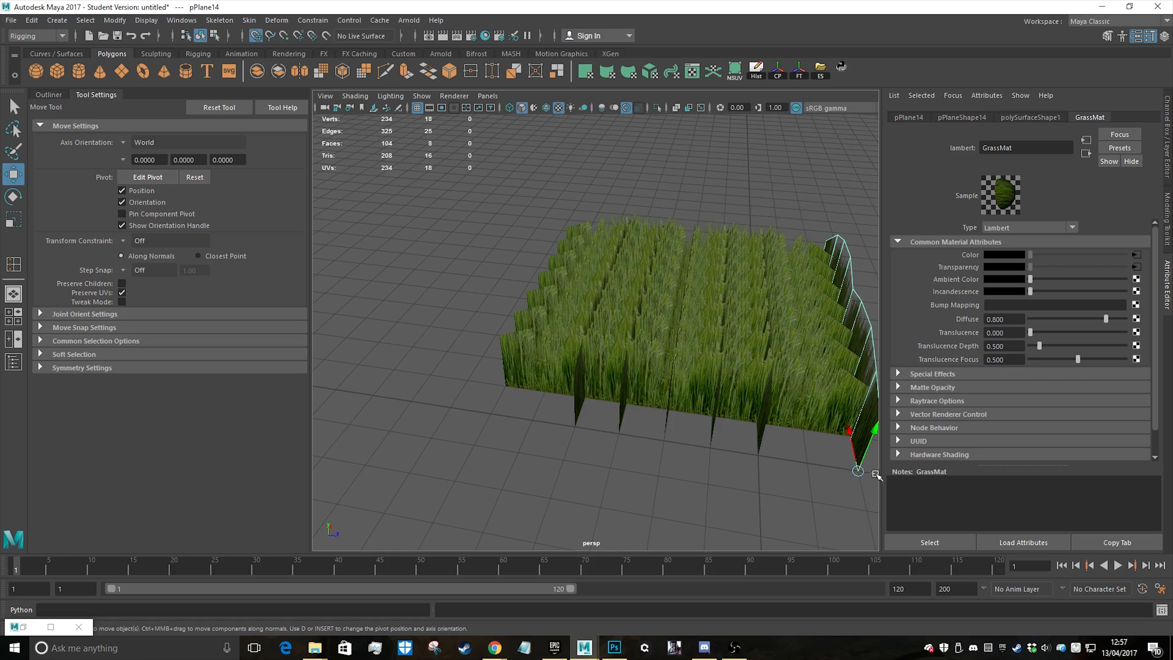
pyautogui.hotkey('ctrl', 'd')
pyautogui.moveTo(857, 471); pyautogui.dragTo(531, 424)
pyautogui.keyDown('alt'); pyautogui.moveTo(702, 369); pyautogui.dragTo(688, 319); pyautogui.keyUp('alt')
pyautogui.click(683, 223)
# Switch the Viewport 2.0 transparency algorithm to Object Sorting and close the renderer settings
pyautogui.keyDown('alt'); pyautogui.moveTo(683, 223); pyautogui.dragTo(507, 333); pyautogui.keyUp('alt')
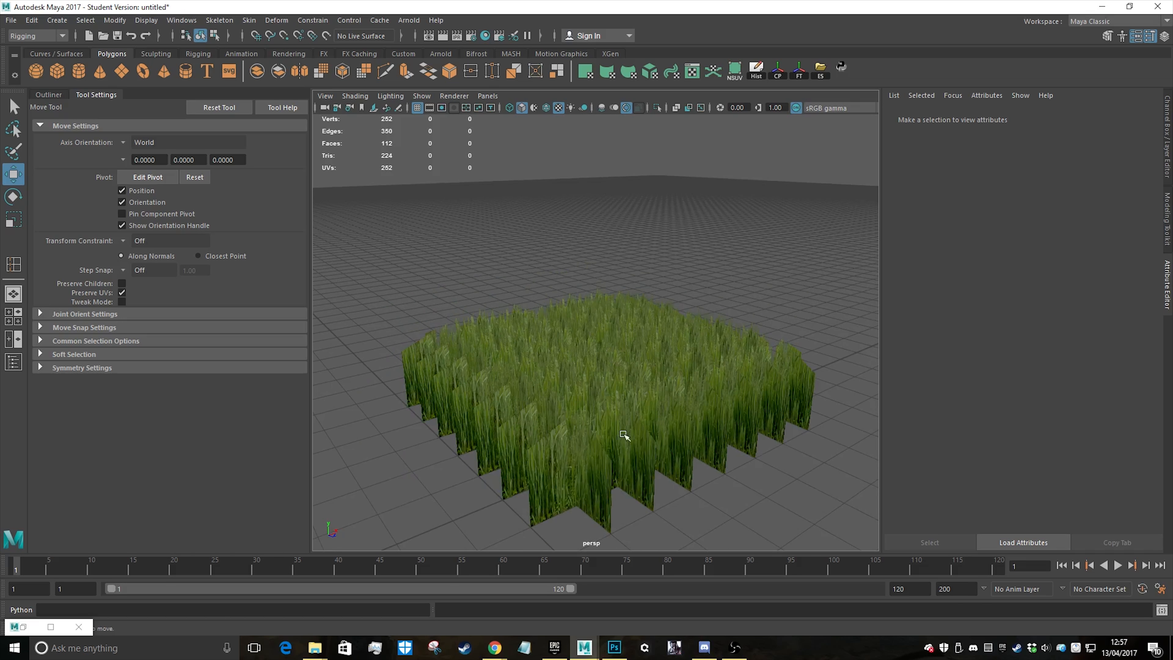
pyautogui.keyDown('alt'); pyautogui.moveTo(623, 434); pyautogui.dragTo(656, 268); pyautogui.keyUp('alt')
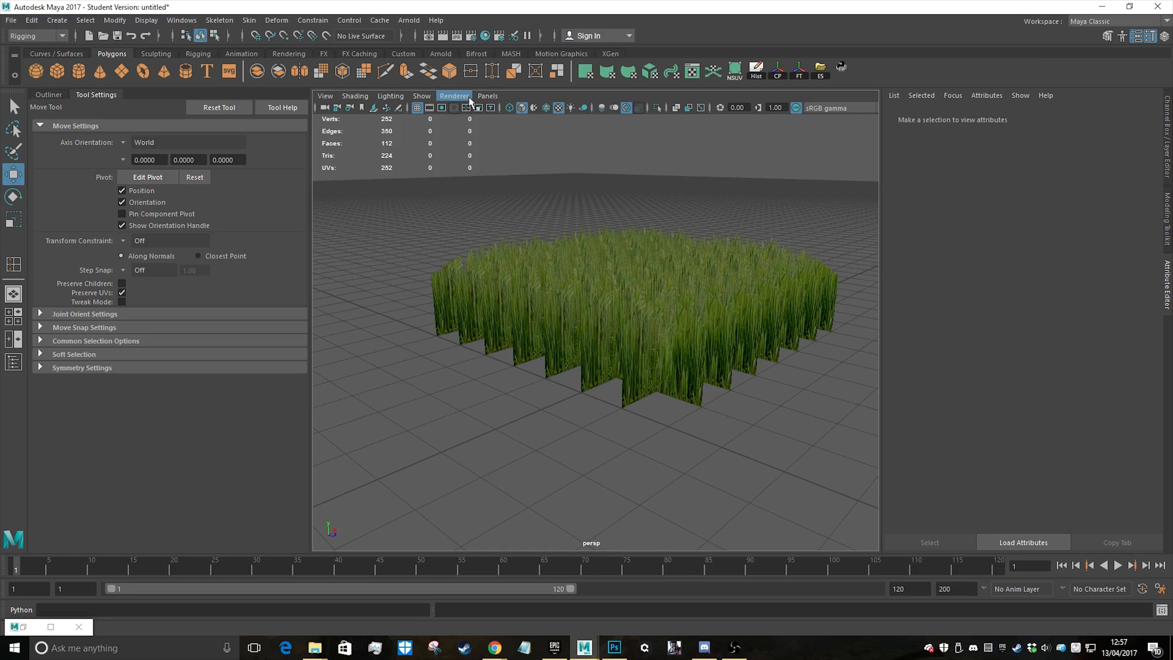
pyautogui.click(452, 95)
pyautogui.click(584, 120)
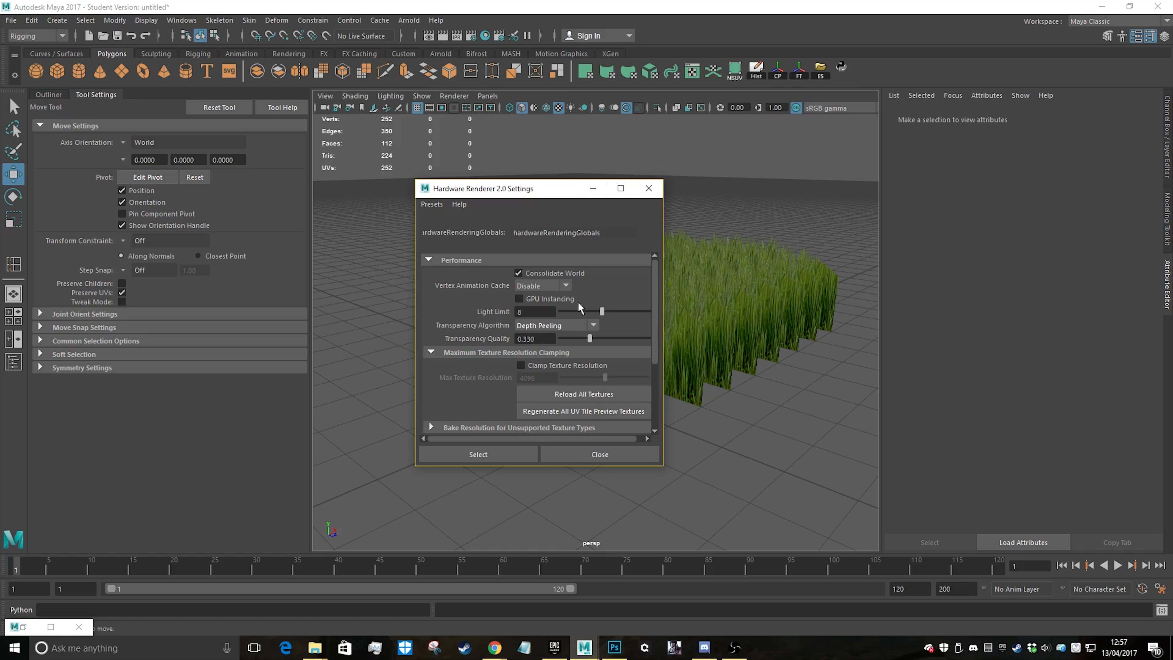
pyautogui.scroll(-2, 581, 308)
pyautogui.click(582, 291)
pyautogui.click(546, 314)
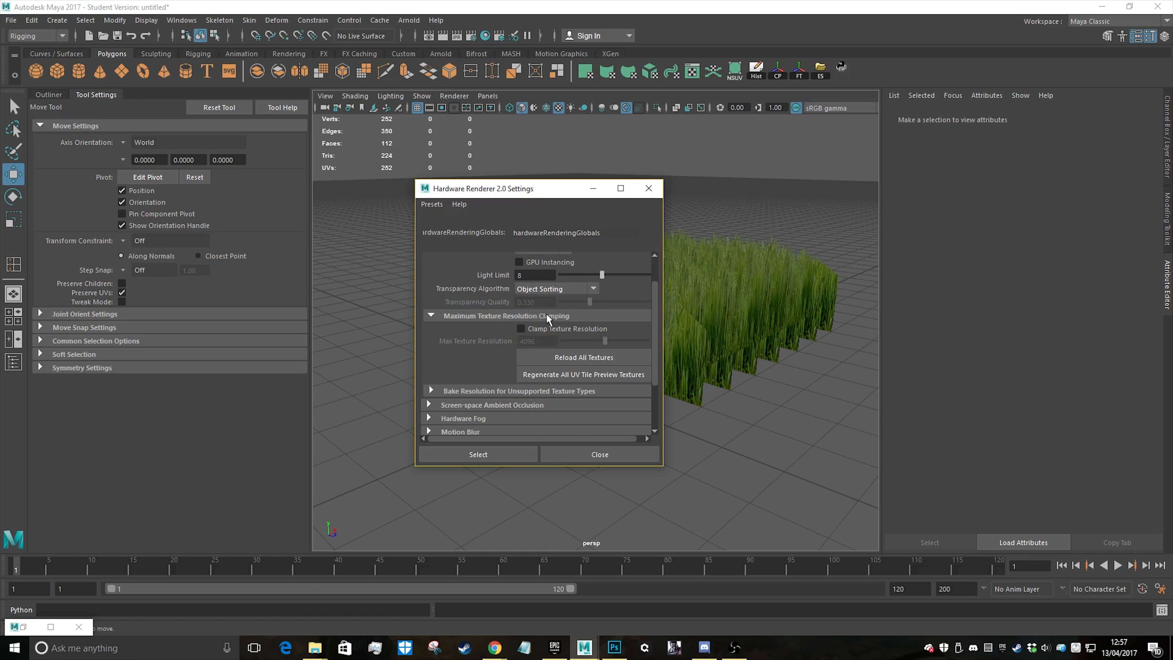
pyautogui.click(649, 188)
# Inspect the grass sorting up close, then set the Viewport 2.0 transparency algorithm back to Depth Peeling
pyautogui.keyDown('alt'); pyautogui.moveTo(749, 349); pyautogui.dragTo(605, 304); pyautogui.keyUp('alt')
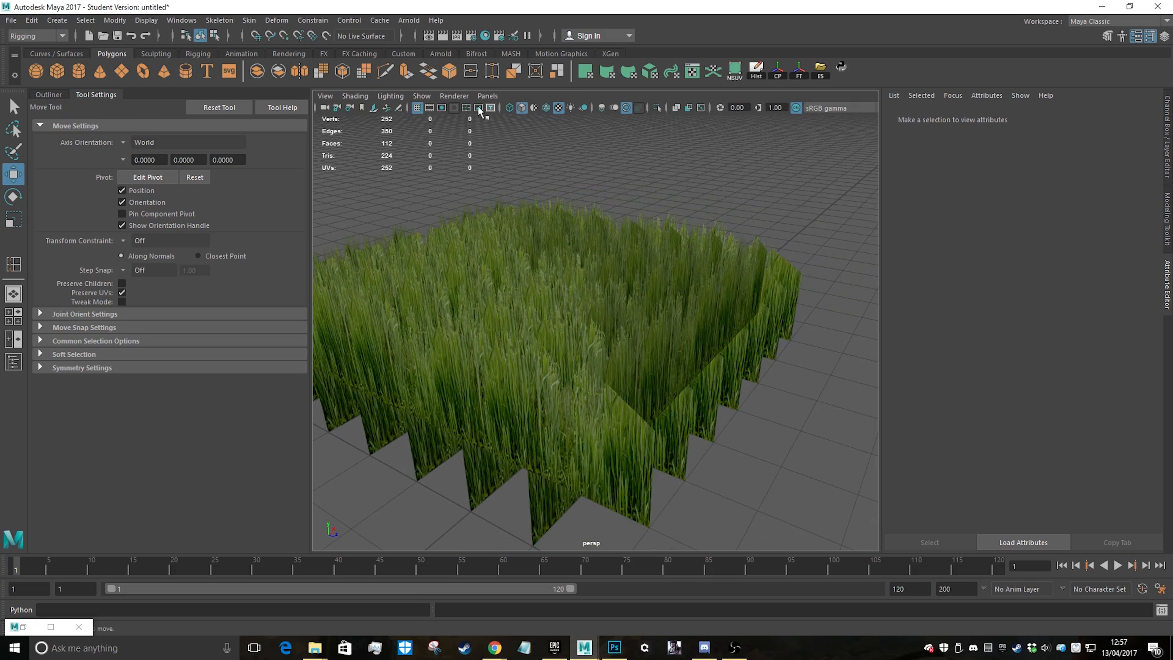
pyautogui.click(455, 96)
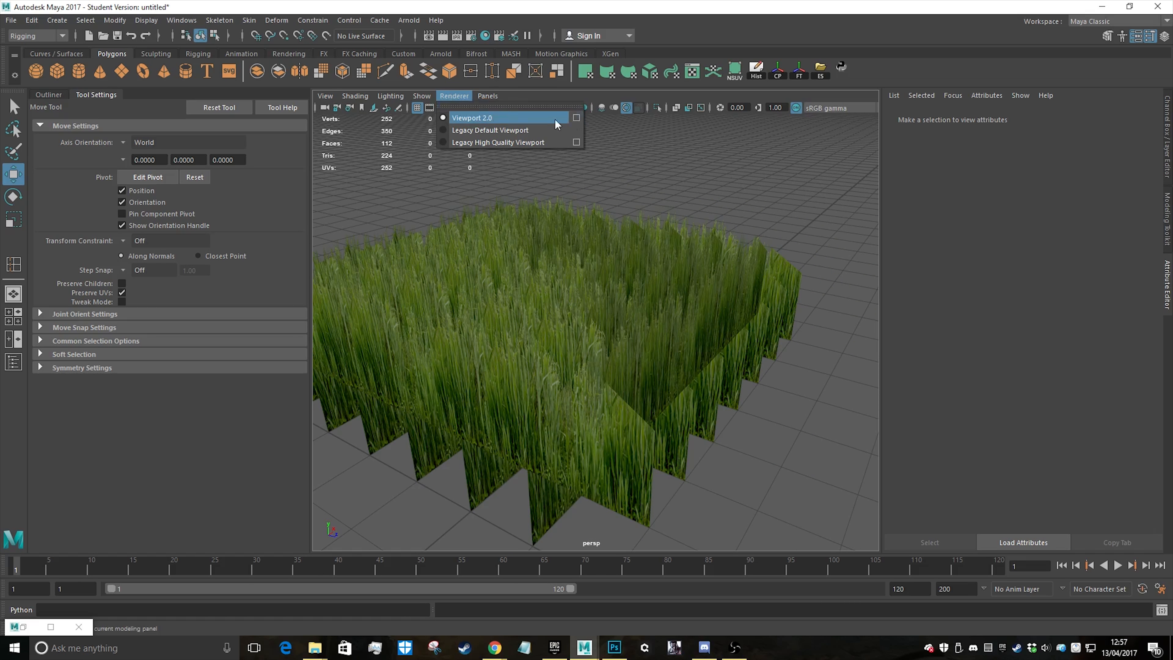
pyautogui.click(574, 118)
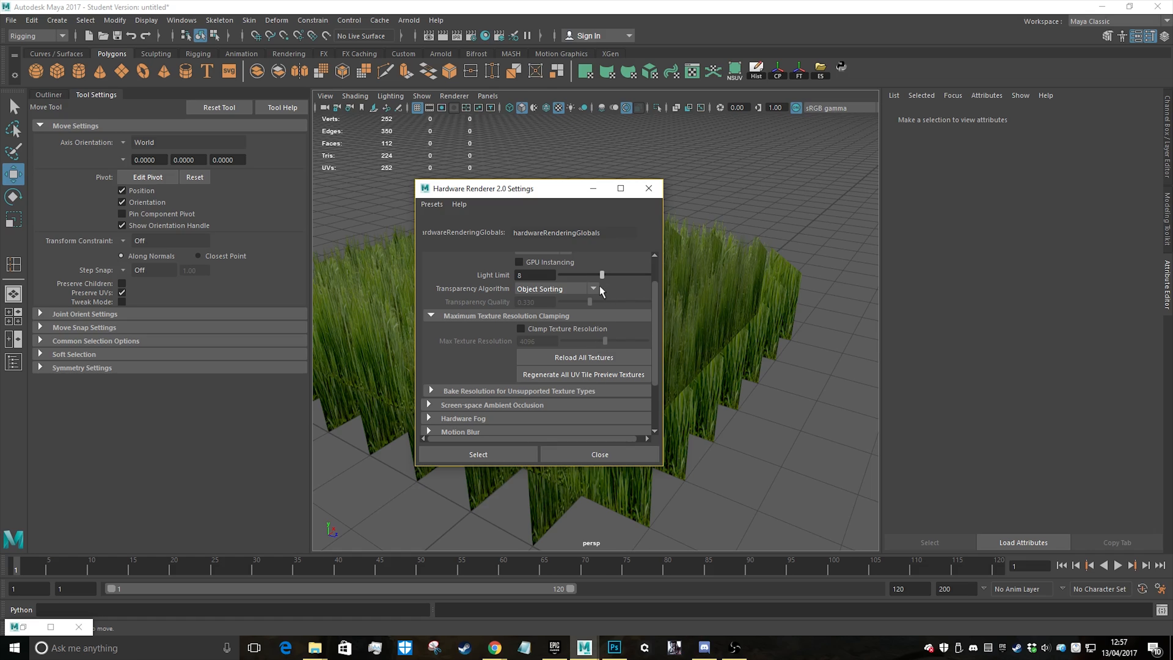
pyautogui.click(599, 286)
pyautogui.click(557, 335)
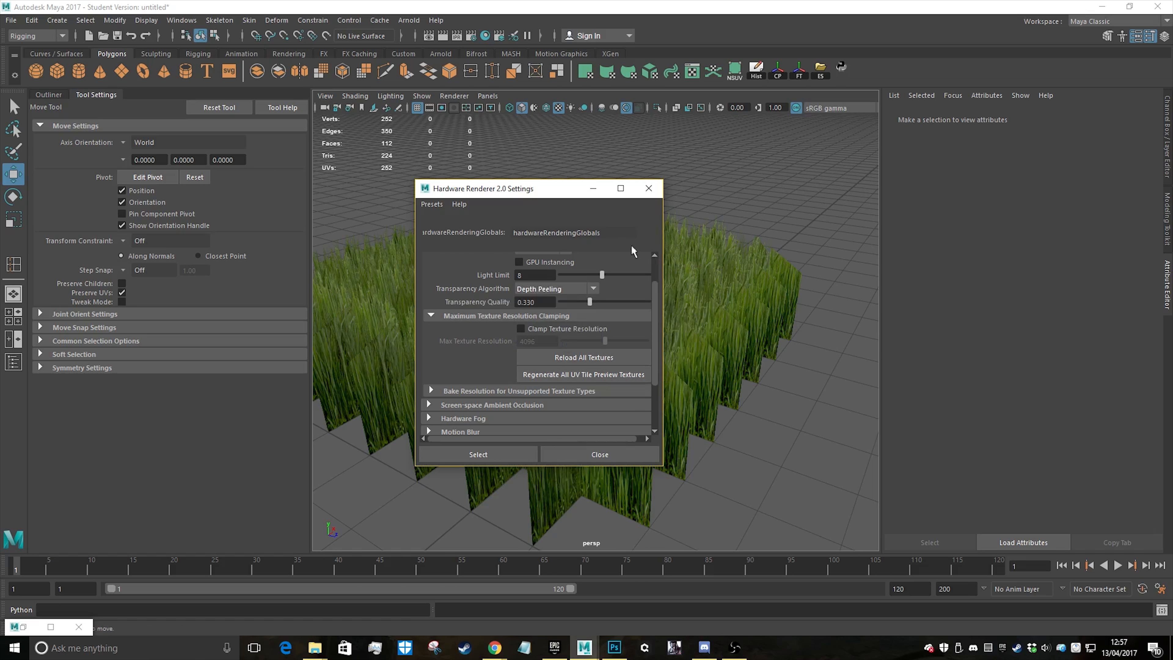
pyautogui.click(568, 454)
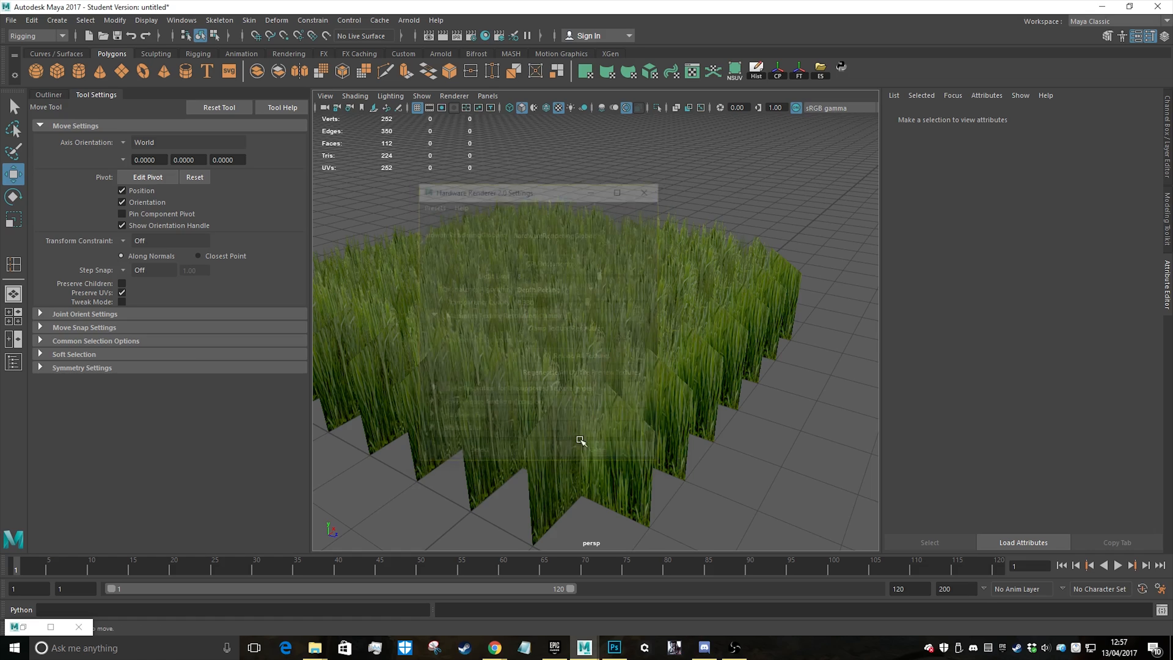
# Select all the grass planes and combine them into a single mesh
pyautogui.keyDown('alt'); pyautogui.moveTo(581, 445); pyautogui.dragTo(583, 338); pyautogui.keyUp('alt')
pyautogui.click(584, 338)
pyautogui.scroll(-6, 572, 344)
pyautogui.moveTo(431, 244); pyautogui.dragTo(734, 446)
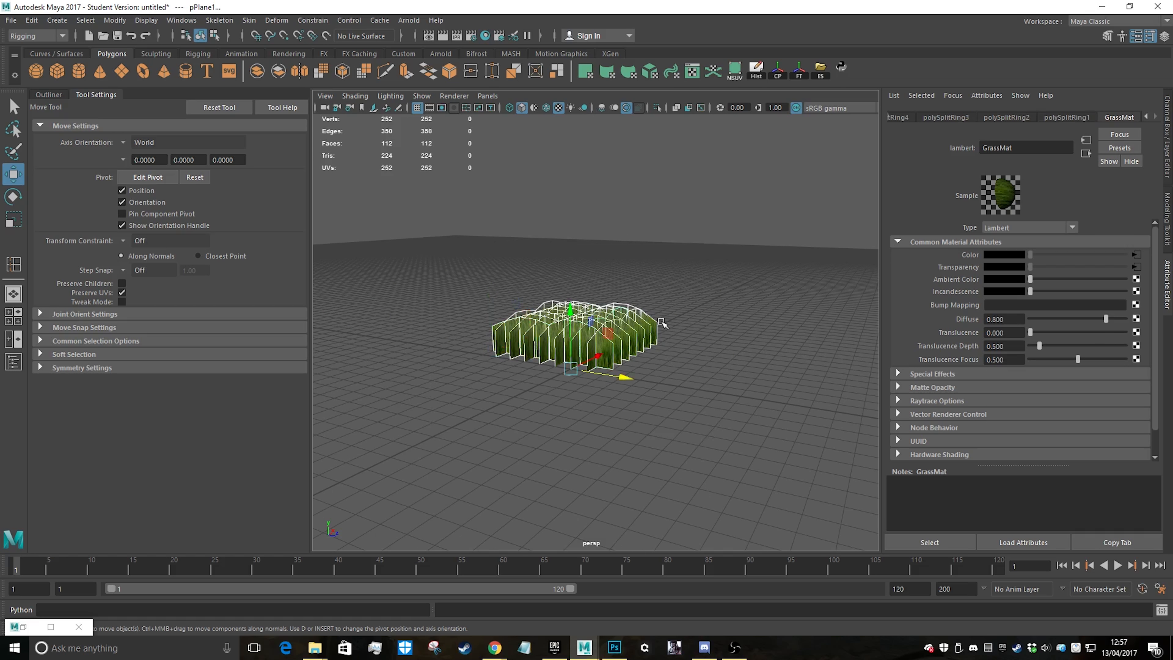
pyautogui.keyDown('shift'); pyautogui.rightClick(639, 325); pyautogui.keyUp('shift')
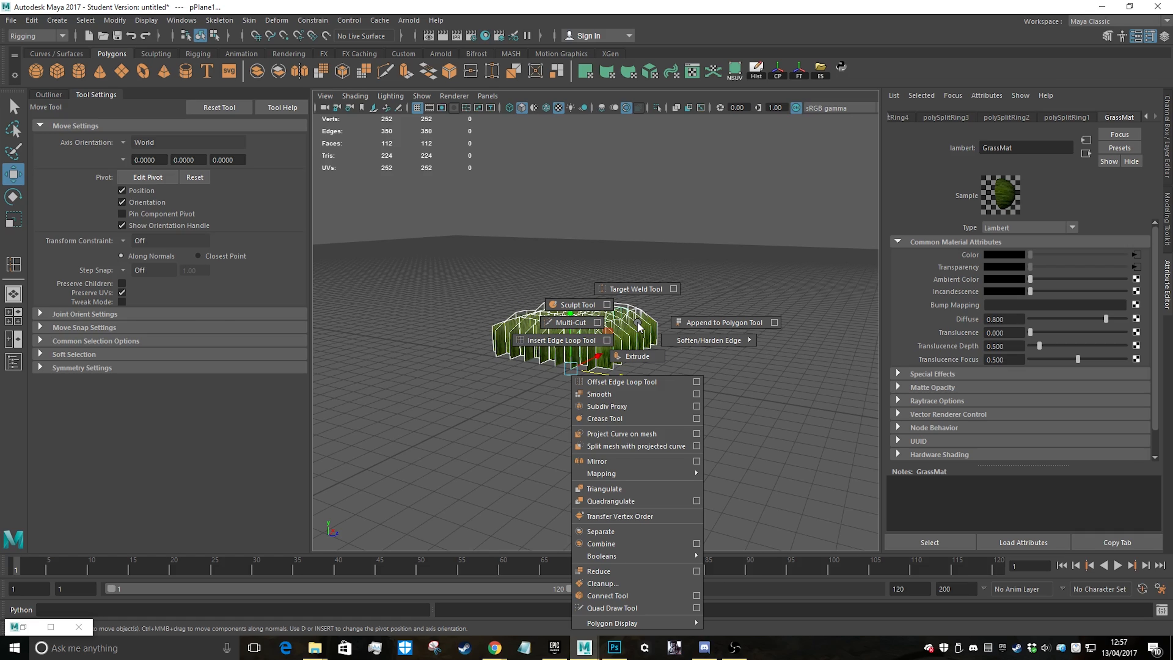
pyautogui.click(600, 543)
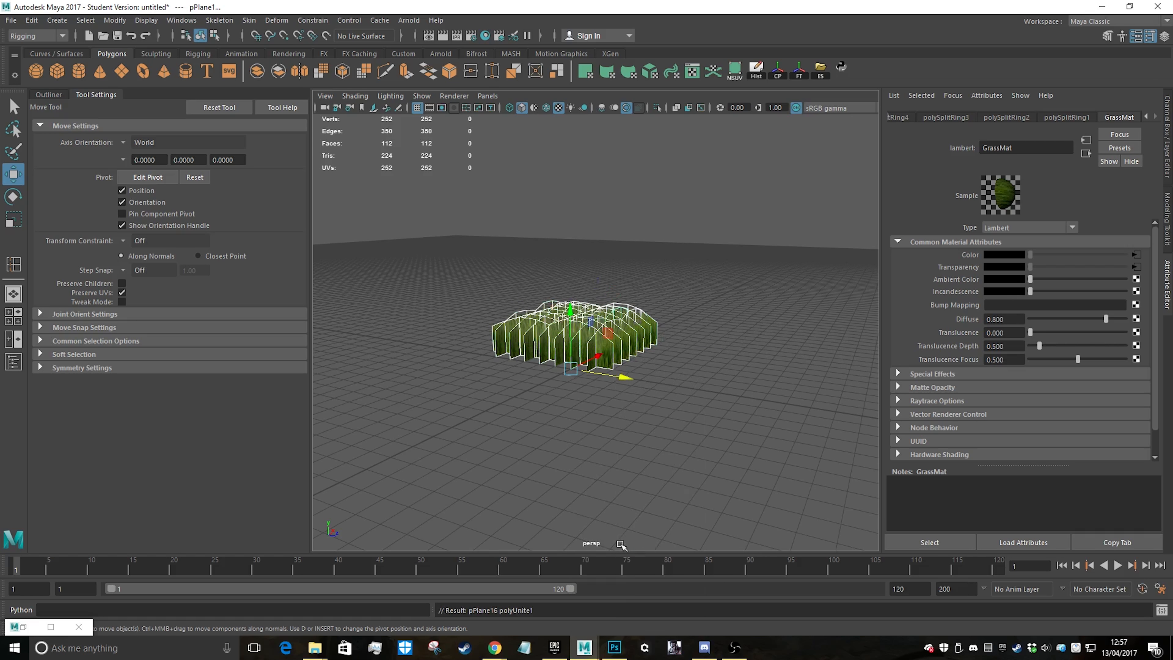
# Delete the combined grass mesh's construction history and centre its pivot
pyautogui.click(725, 331)
pyautogui.keyDown('alt'); pyautogui.moveTo(640, 311); pyautogui.dragTo(616, 357); pyautogui.keyUp('alt')
pyautogui.scroll(4, 642, 402)
pyautogui.click(643, 406)
pyautogui.click(756, 70)
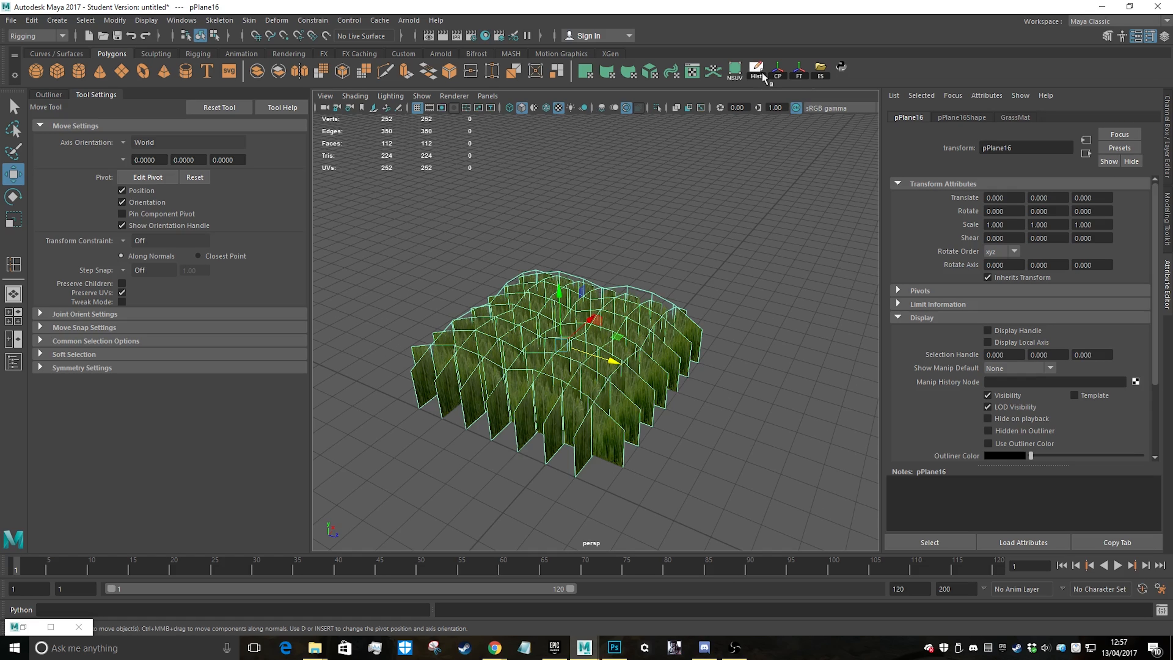
pyautogui.click(774, 75)
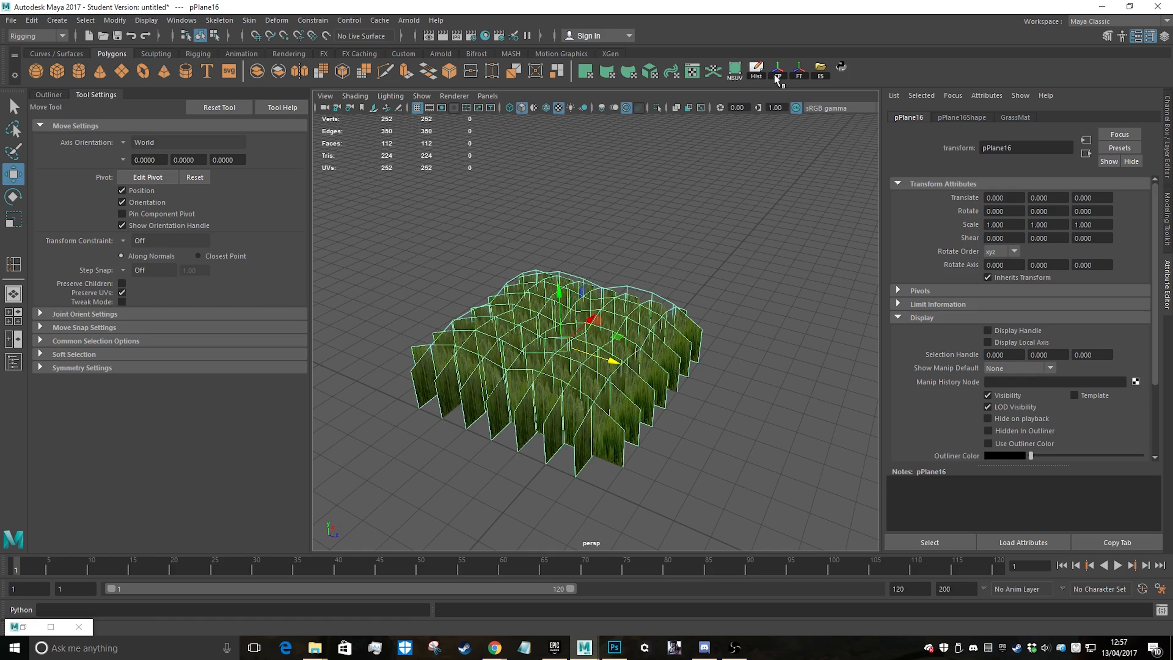
pyautogui.keyDown('alt'); pyautogui.moveTo(663, 390); pyautogui.dragTo(584, 323); pyautogui.keyUp('alt')
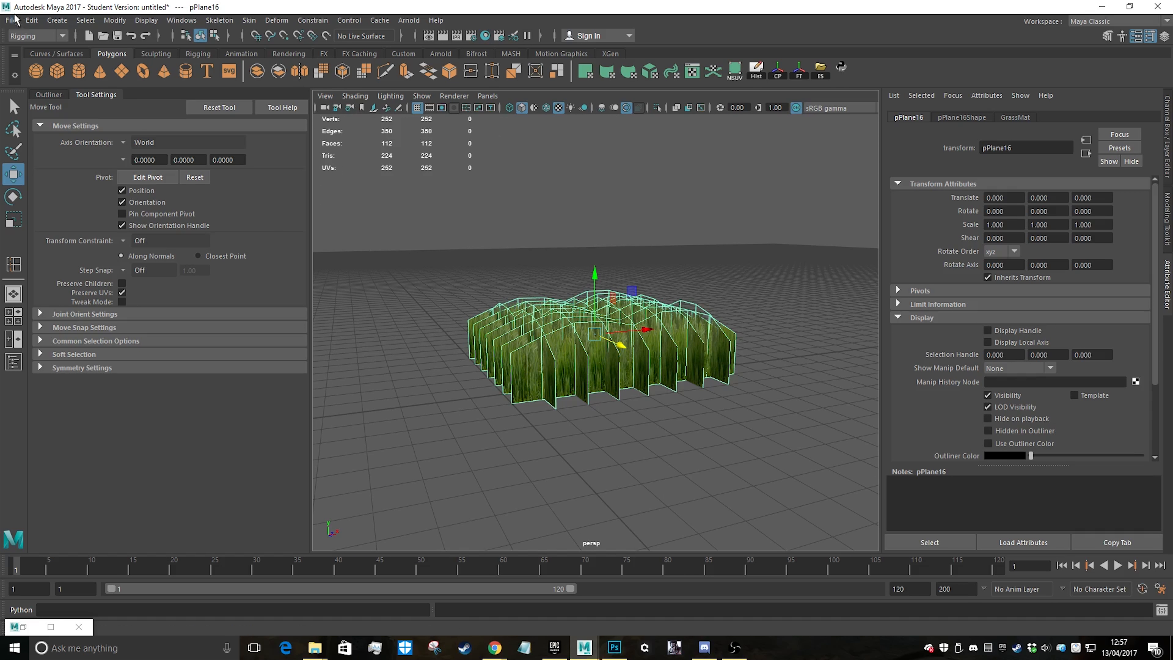
# Switch to the Rigging menu set and apply a Lattice deformer with divisions 4, 5, 4 to the grass mesh
pyautogui.click(47, 37)
pyautogui.click(34, 51)
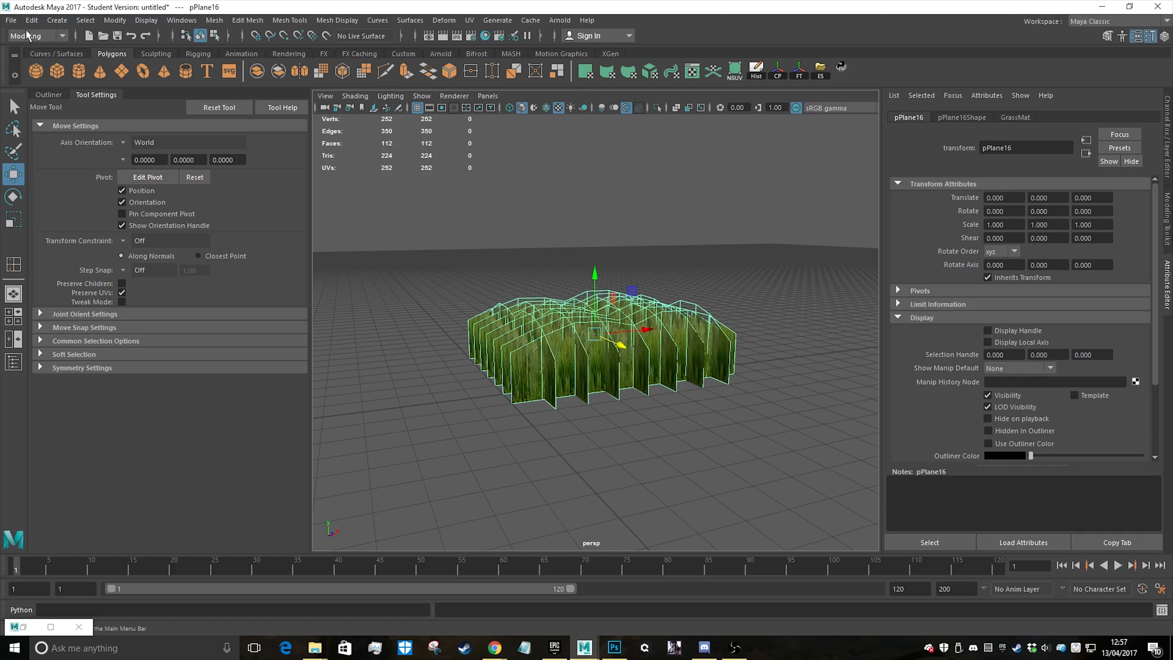
pyautogui.click(38, 33)
pyautogui.click(41, 62)
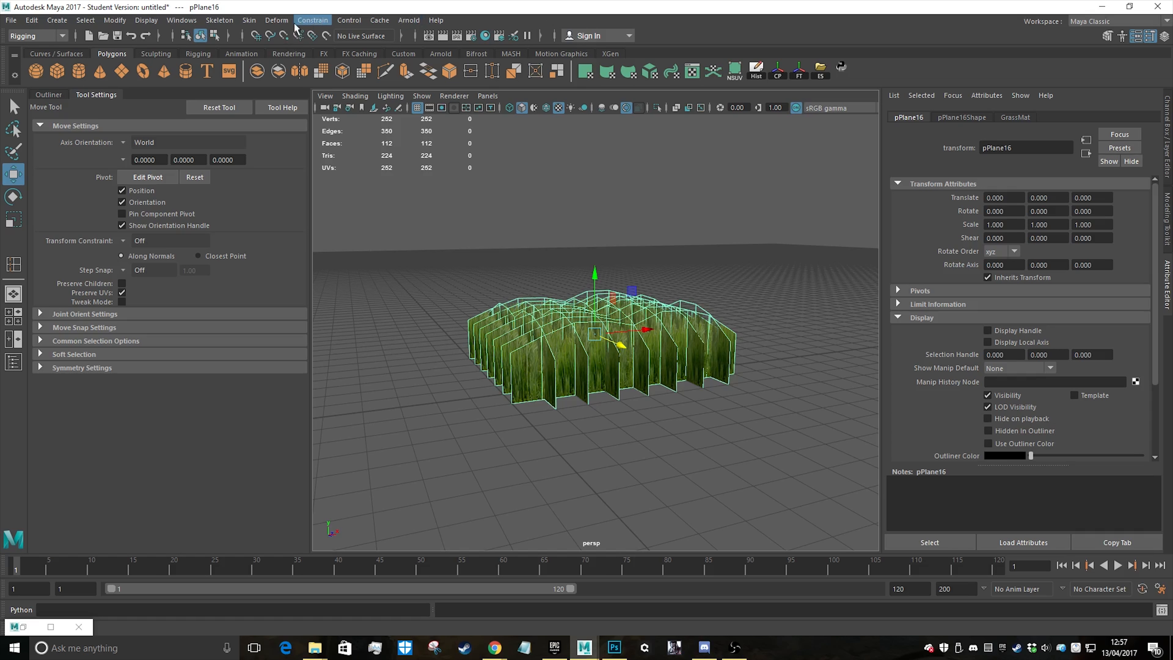
pyautogui.click(274, 21)
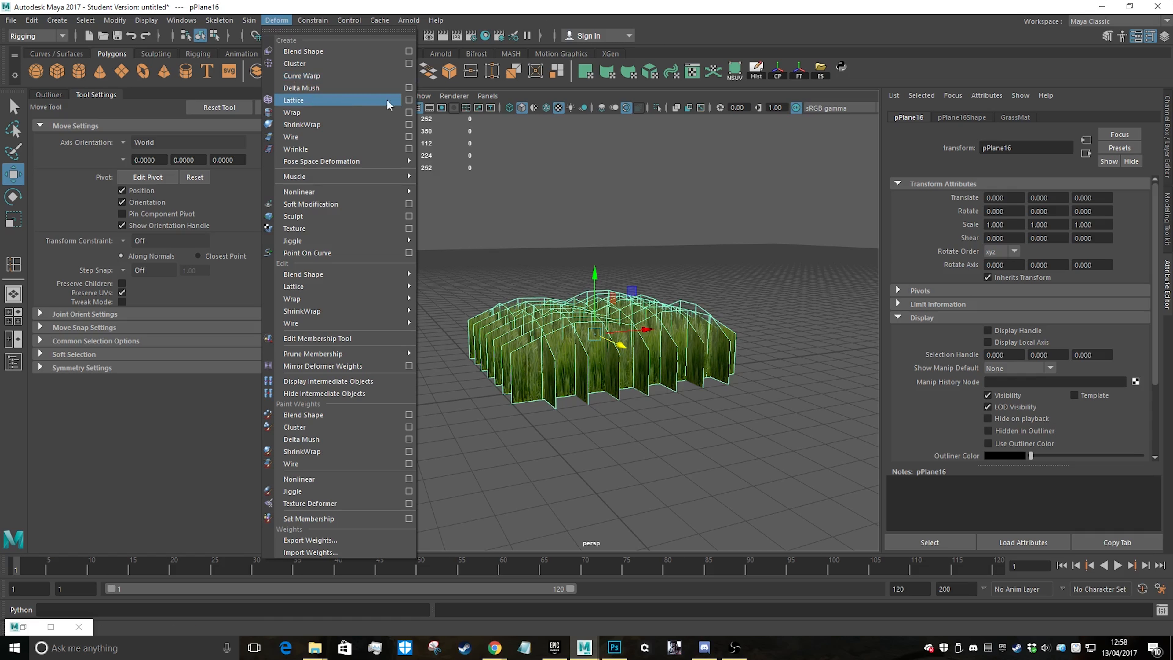
pyautogui.click(409, 100)
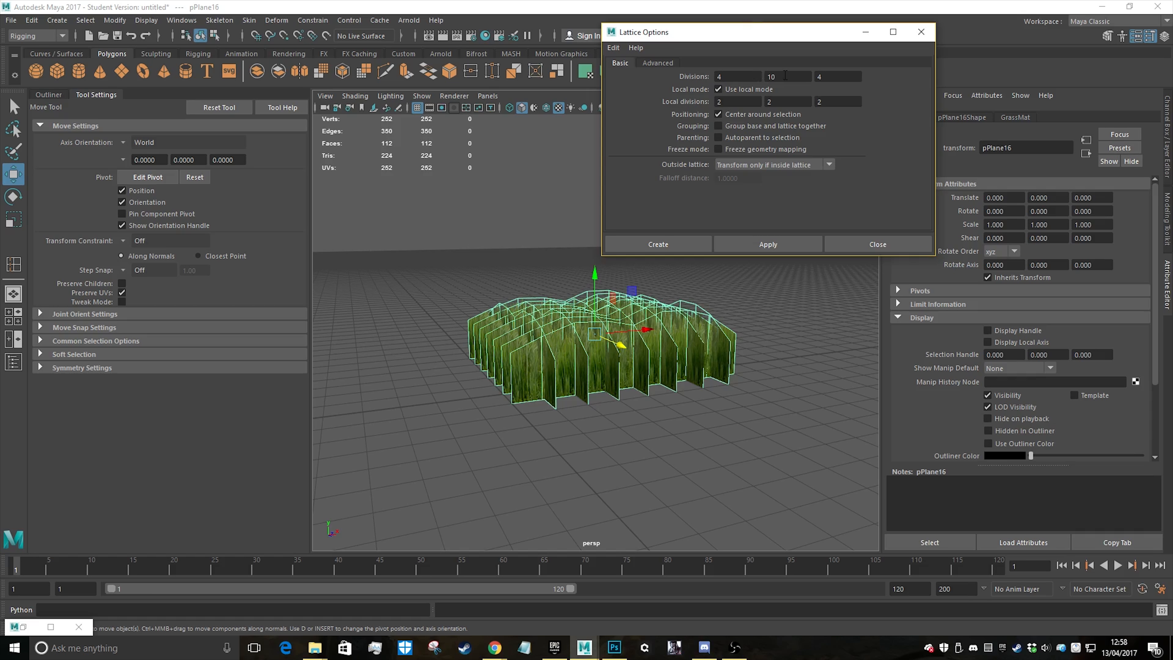
pyautogui.write('5')
pyautogui.click(789, 246)
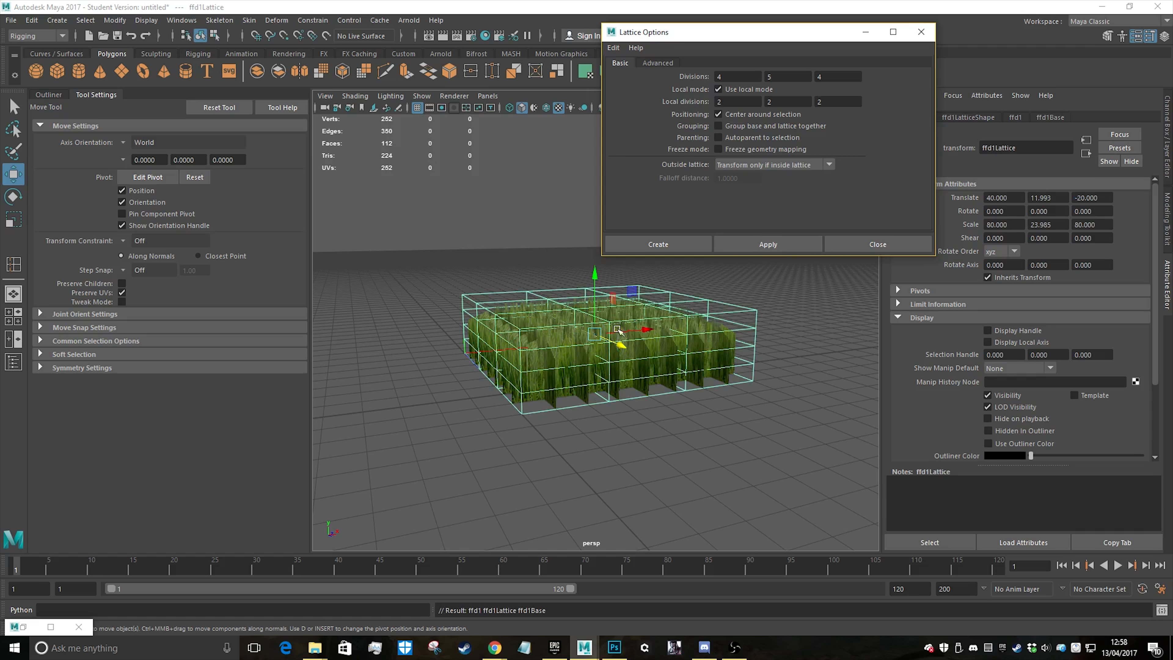
# Switch the lattice to lattice-point editing and raise a middle column of points along its near side
pyautogui.keyDown('alt'); pyautogui.moveTo(556, 333); pyautogui.dragTo(650, 384); pyautogui.keyUp('alt')
pyautogui.keyDown('alt'); pyautogui.moveTo(650, 384); pyautogui.dragTo(732, 331, button='right'); pyautogui.keyUp('alt')
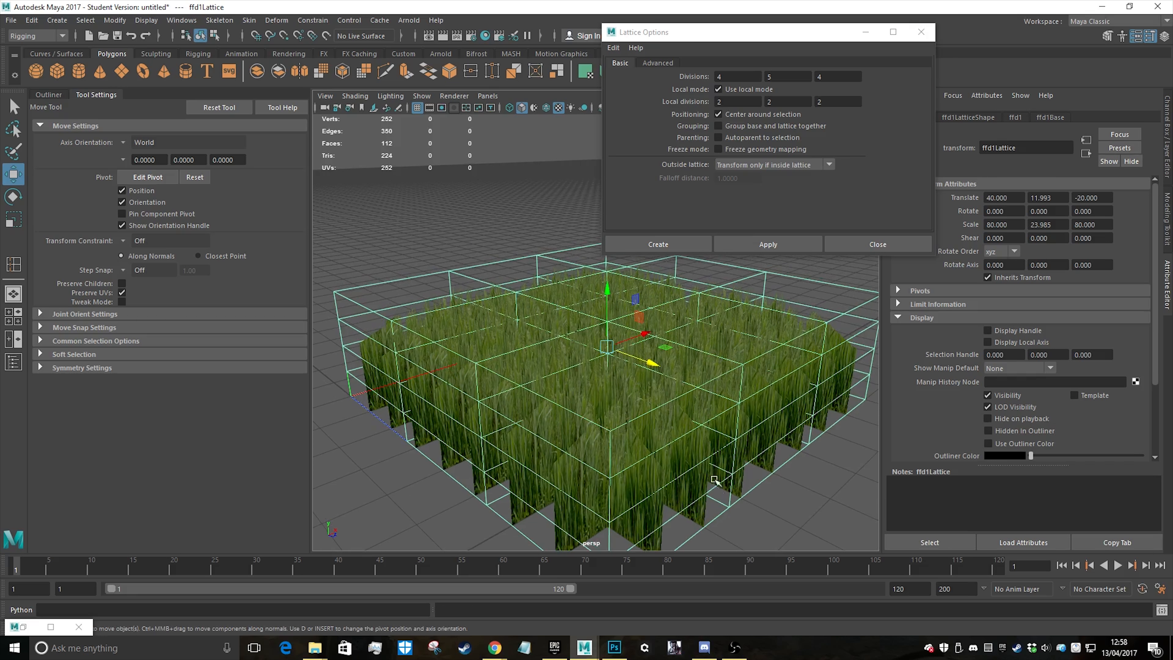
pyautogui.keyDown('alt'); pyautogui.moveTo(713, 479); pyautogui.dragTo(706, 345, button='middle'); pyautogui.keyUp('alt')
pyautogui.keyDown('alt'); pyautogui.moveTo(707, 345); pyautogui.dragTo(651, 431); pyautogui.keyUp('alt')
pyautogui.moveTo(643, 435); pyautogui.dragTo(656, 304, button='right')
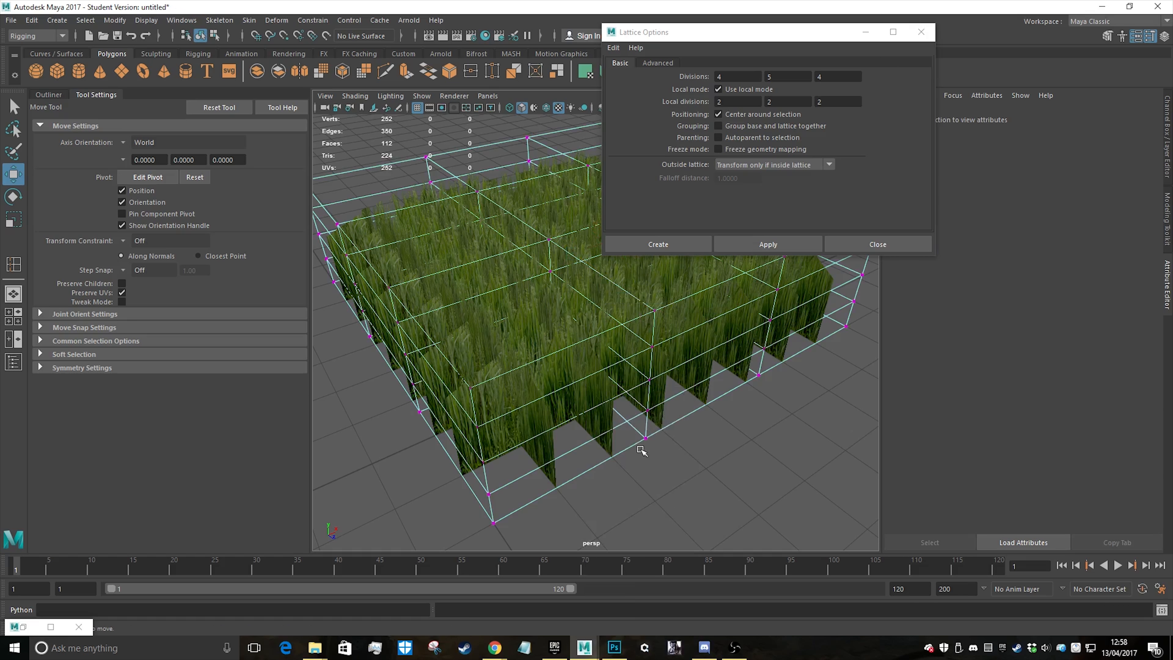
pyautogui.keyDown('alt'); pyautogui.moveTo(641, 450); pyautogui.dragTo(602, 362); pyautogui.keyUp('alt')
pyautogui.moveTo(578, 322); pyautogui.dragTo(623, 459)
pyautogui.press('q')
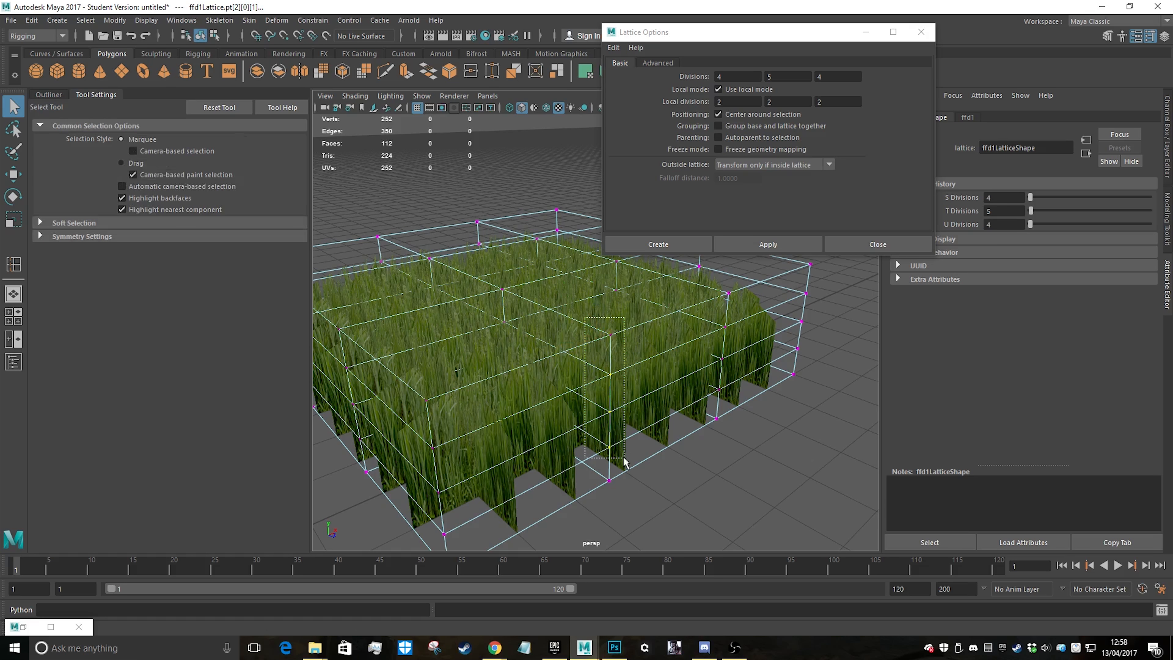
pyautogui.press('w')
pyautogui.moveTo(618, 310); pyautogui.dragTo(618, 282)
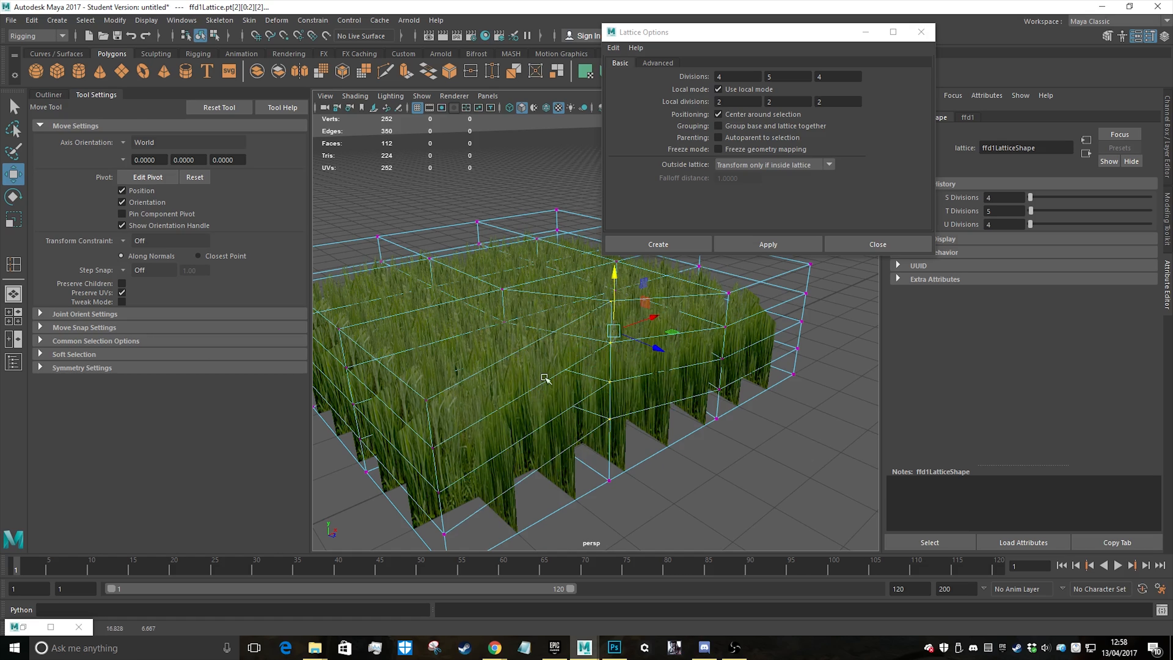
# Raise the upper points of a middle column on the adjacent lattice side, then shift the whole column along Z
pyautogui.keyDown('alt'); pyautogui.moveTo(544, 378); pyautogui.dragTo(551, 317); pyautogui.keyUp('alt')
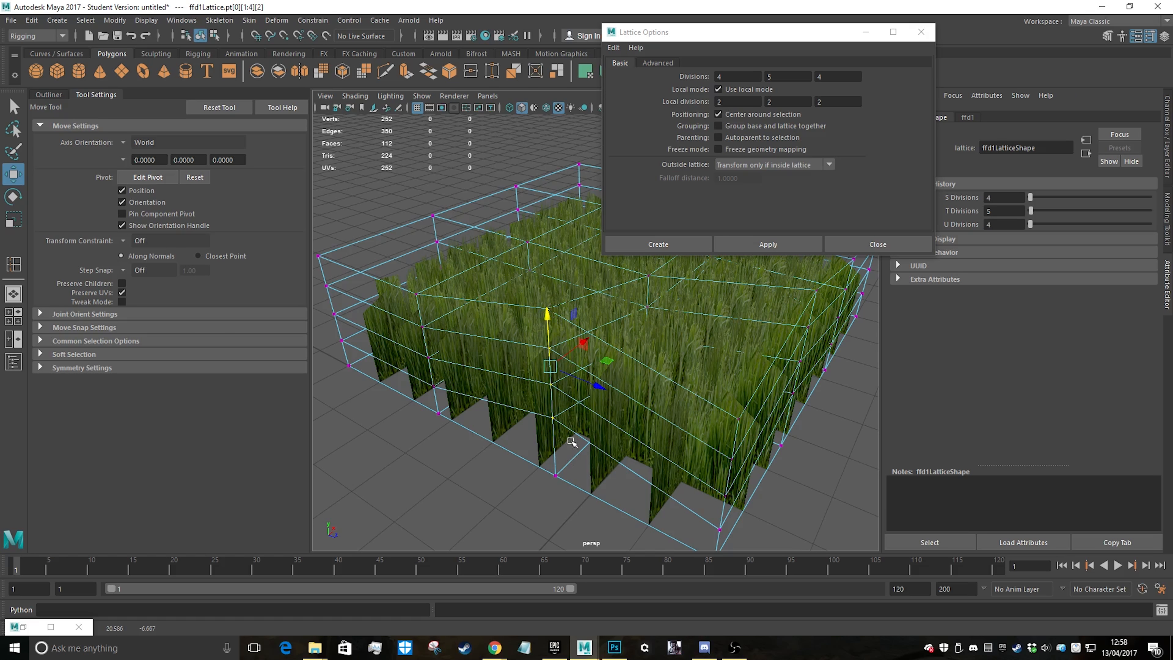
pyautogui.moveTo(599, 391); pyautogui.dragTo(569, 382)
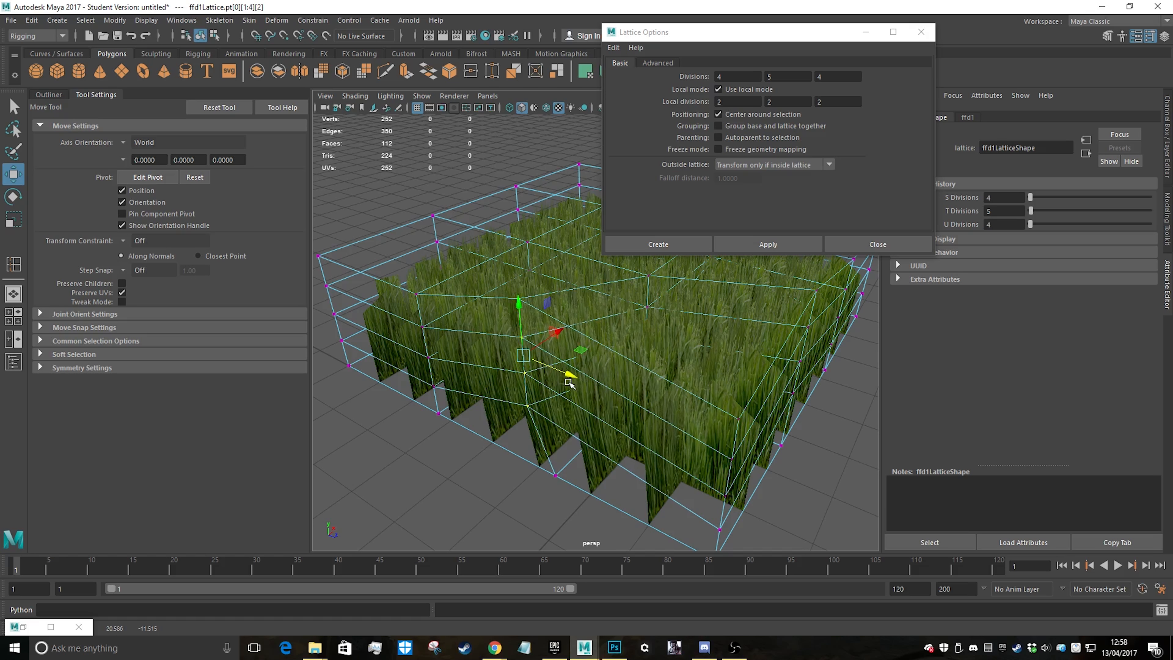
pyautogui.hotkey('ctrl', 'z')
pyautogui.press('q')
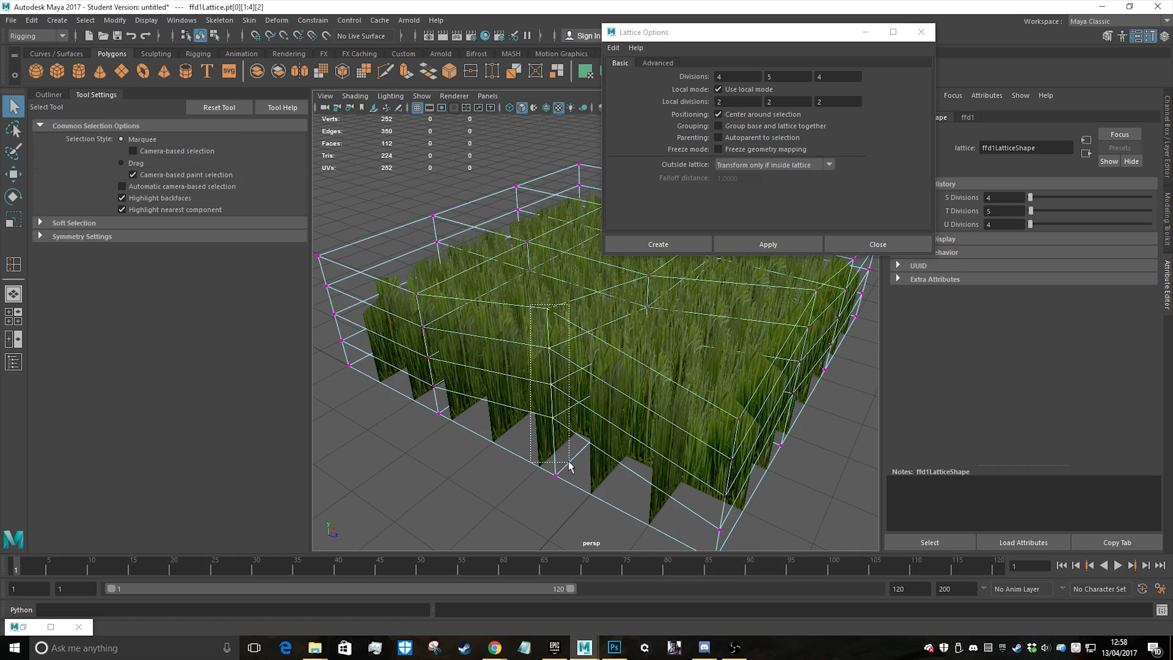
pyautogui.press('w')
pyautogui.moveTo(594, 355); pyautogui.dragTo(564, 352)
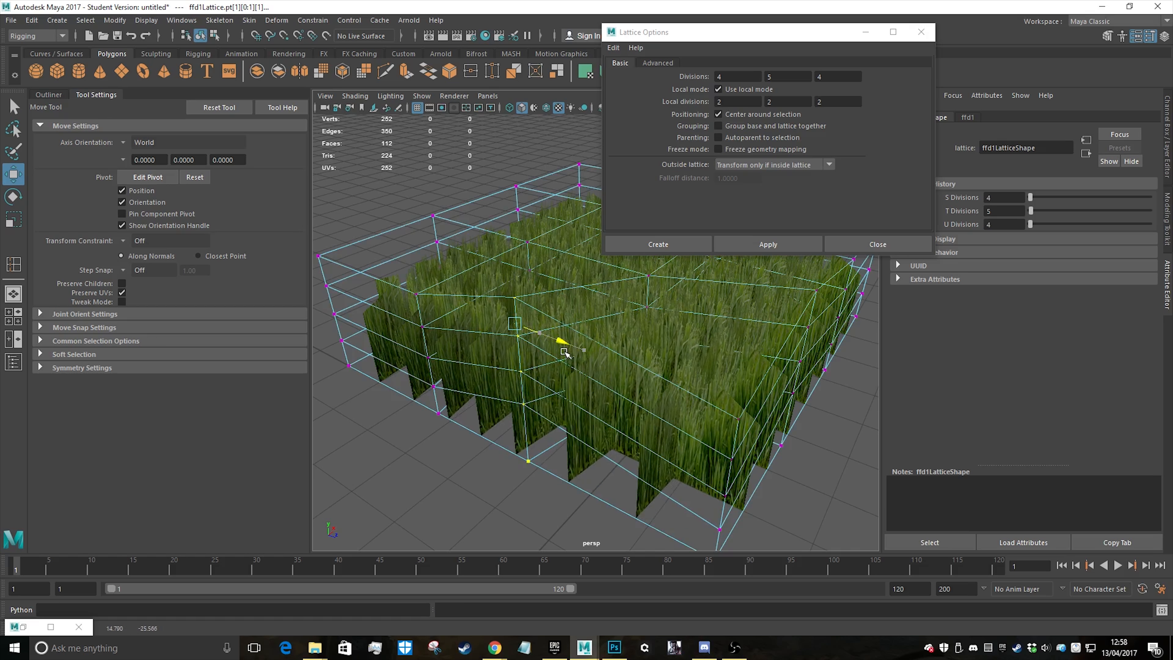
# Select an inner column of lattice points and raise it to vary the grass height
pyautogui.keyDown('alt'); pyautogui.moveTo(685, 444); pyautogui.dragTo(682, 347); pyautogui.keyUp('alt')
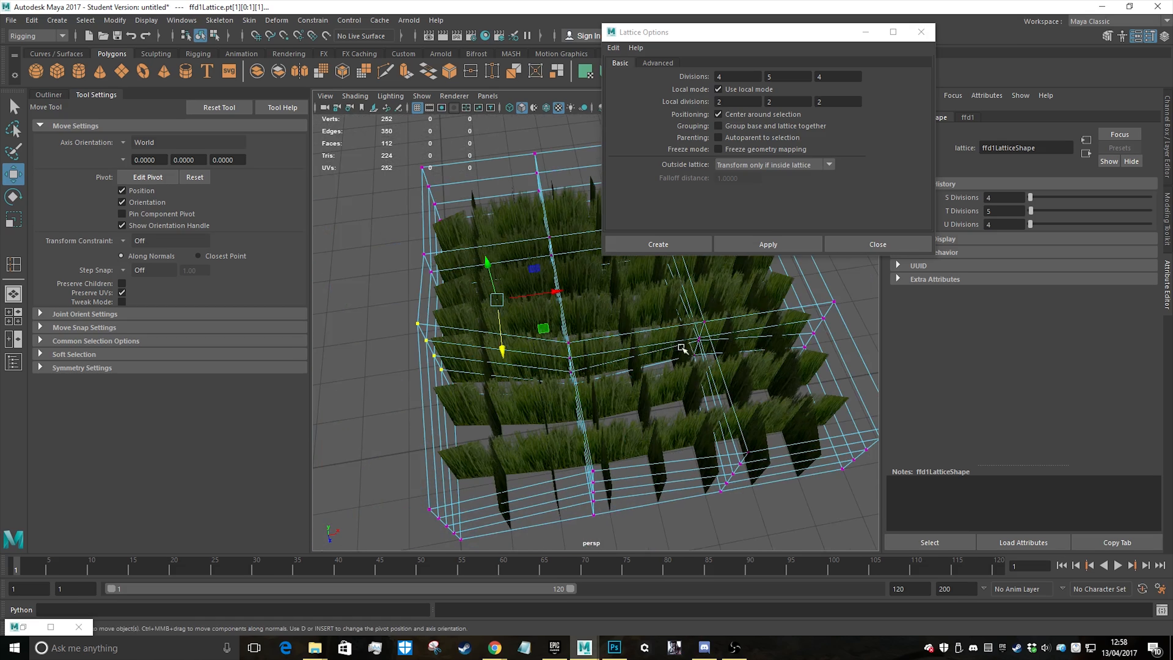
pyautogui.moveTo(595, 387); pyautogui.dragTo(596, 388)
pyautogui.moveTo(562, 334); pyautogui.dragTo(561, 324)
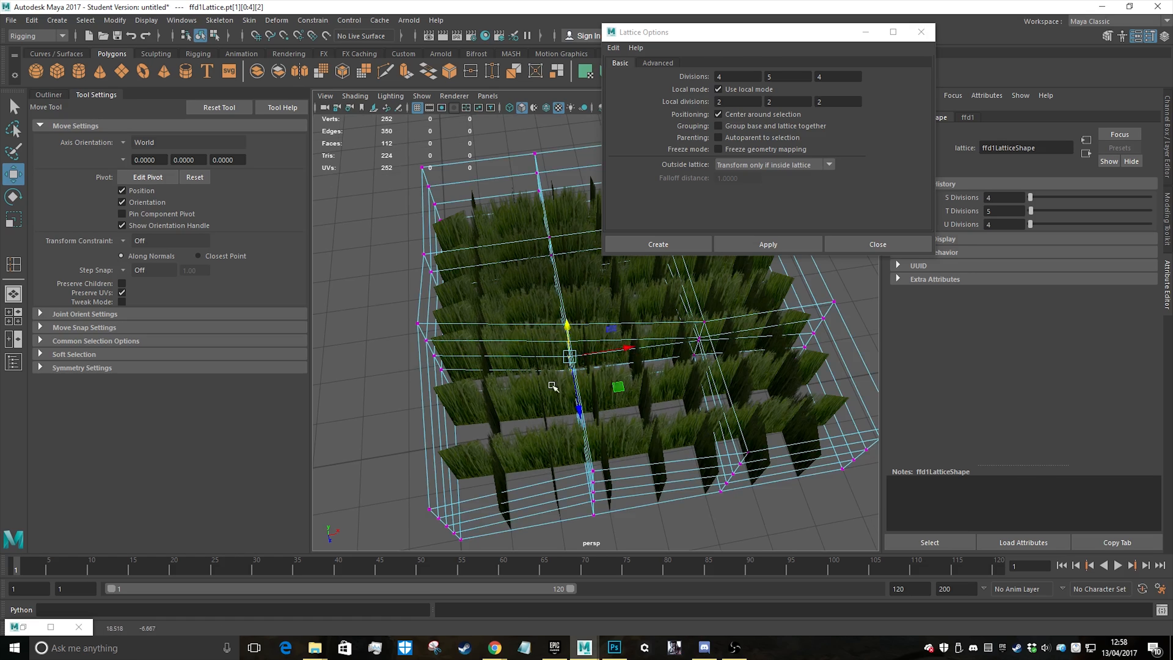
# Try to raise a second inner column of lattice points into a peak
pyautogui.keyDown('alt'); pyautogui.moveTo(552, 389); pyautogui.dragTo(627, 381); pyautogui.keyUp('alt')
pyautogui.moveTo(656, 442); pyautogui.dragTo(657, 444)
pyautogui.keyDown('alt'); pyautogui.moveTo(657, 444); pyautogui.dragTo(639, 468); pyautogui.keyUp('alt')
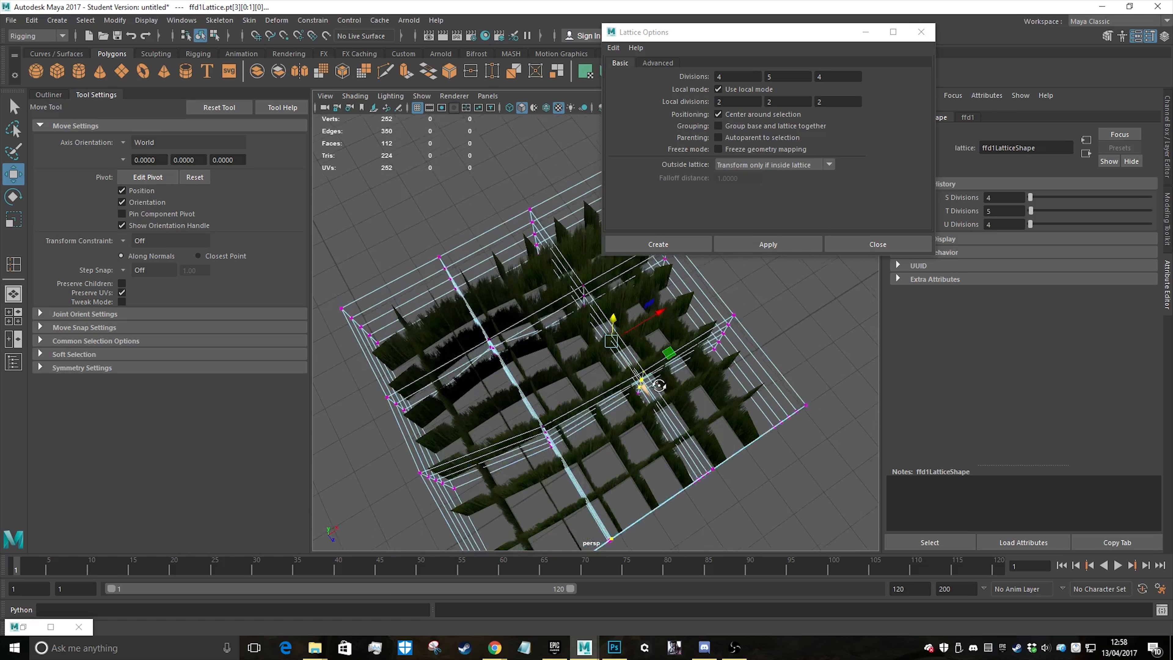
pyautogui.press('q')
pyautogui.moveTo(655, 401); pyautogui.dragTo(656, 403)
pyautogui.keyDown('alt'); pyautogui.moveTo(655, 403); pyautogui.dragTo(641, 306); pyautogui.keyUp('alt')
pyautogui.press('w')
pyautogui.keyDown('alt'); pyautogui.moveTo(525, 396); pyautogui.dragTo(584, 384); pyautogui.keyUp('alt')
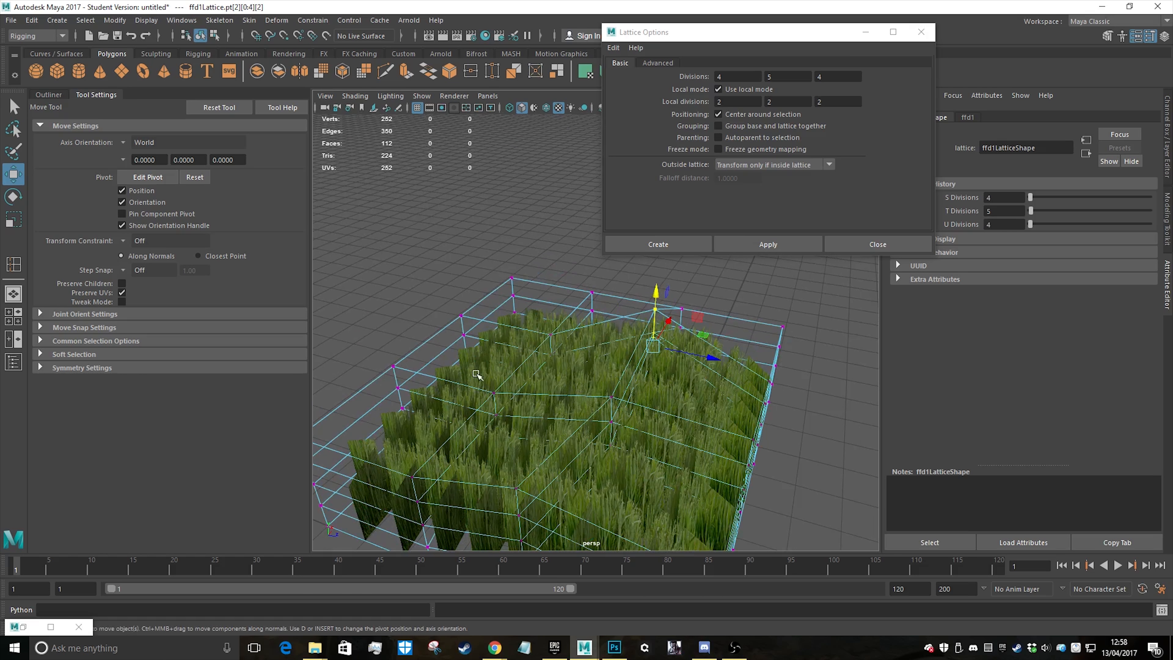
# Try to raise a further inner lattice column, then undo the raises of both inner columns
pyautogui.moveTo(475, 372); pyautogui.dragTo(522, 479)
pyautogui.moveTo(485, 391); pyautogui.dragTo(479, 354)
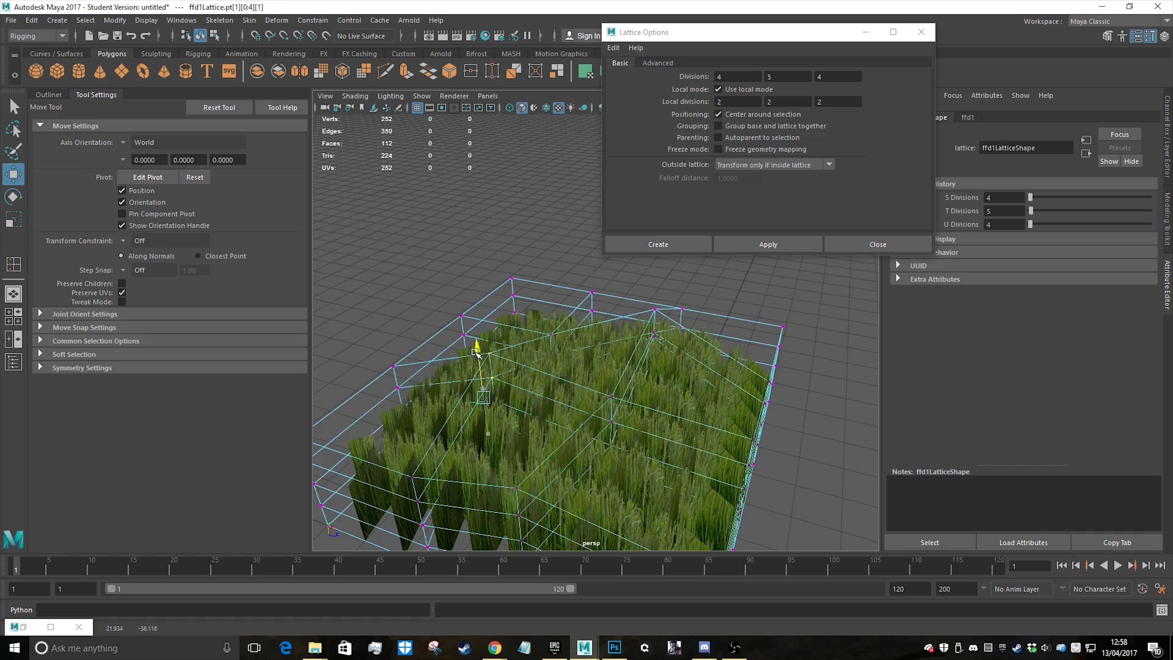
pyautogui.keyDown('alt'); pyautogui.moveTo(541, 403); pyautogui.dragTo(570, 434); pyautogui.keyUp('alt')
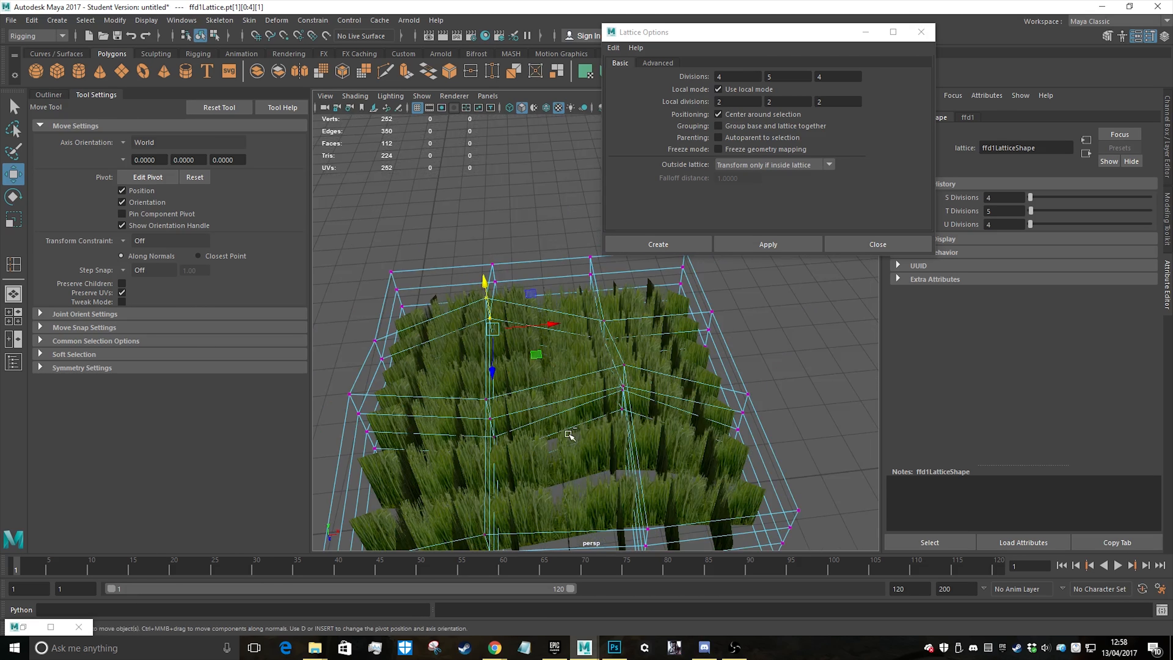
pyautogui.hotkey('ctrl', 'z')
pyautogui.hotkey('ctrl', 'z')
pyautogui.hotkey('ctrl', 'z')
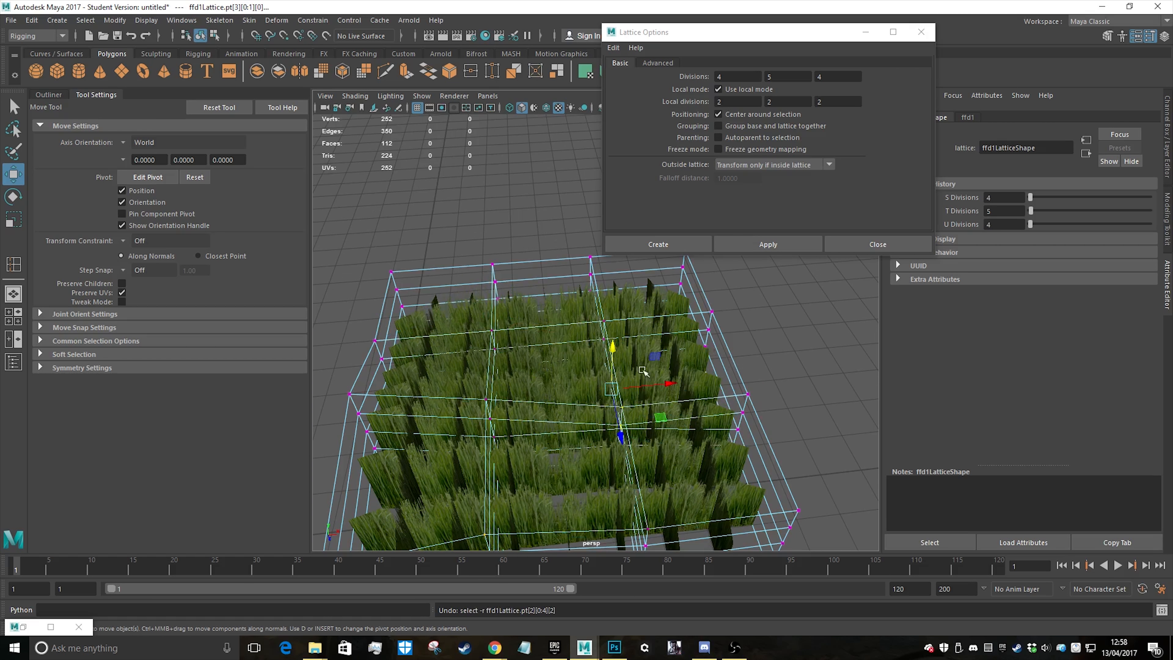
# Reselect the full inner lattice column nearest the patch centre and raise it slightly
pyautogui.keyDown('alt'); pyautogui.moveTo(646, 373); pyautogui.dragTo(682, 391); pyautogui.keyUp('alt')
pyautogui.press('q')
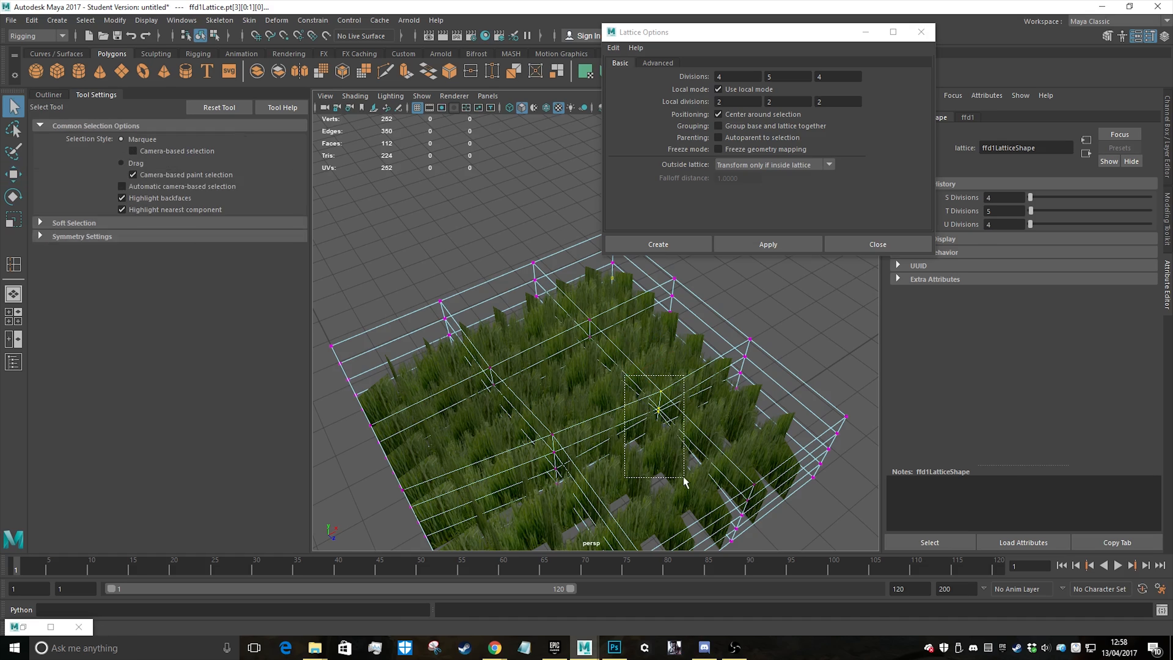
pyautogui.moveTo(684, 480); pyautogui.dragTo(684, 481)
pyautogui.press('w')
pyautogui.moveTo(696, 394); pyautogui.dragTo(633, 367)
pyautogui.keyDown('alt'); pyautogui.moveTo(563, 345); pyautogui.dragTo(607, 332); pyautogui.keyUp('alt')
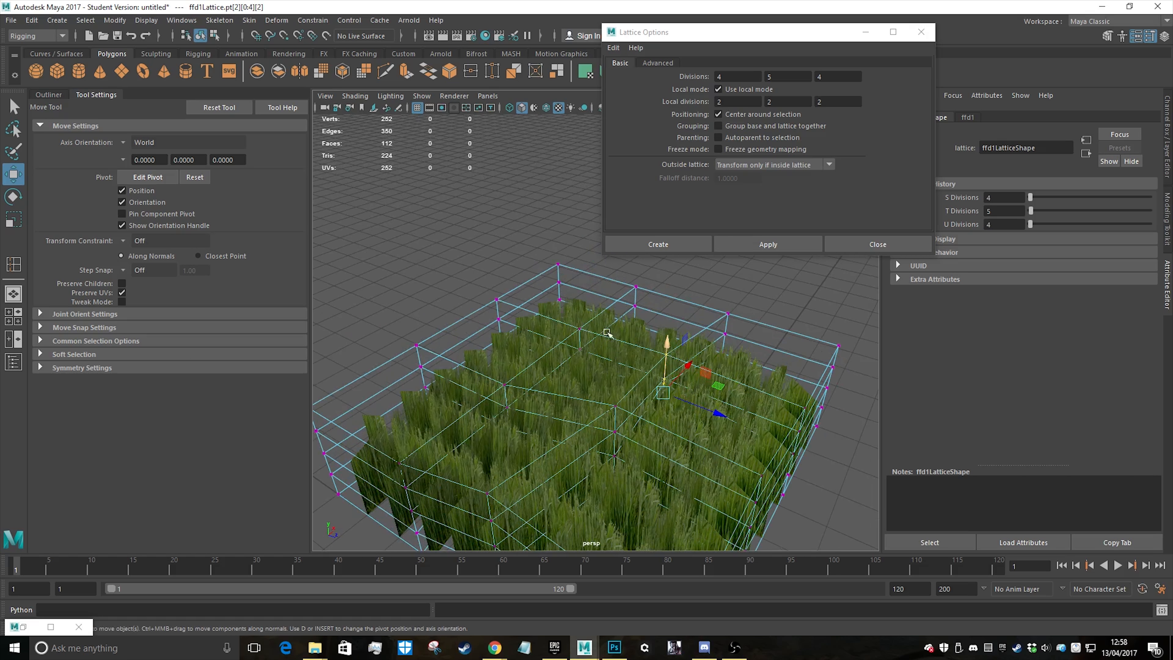
pyautogui.moveTo(597, 396); pyautogui.dragTo(606, 418)
pyautogui.keyDown('alt'); pyautogui.moveTo(618, 324); pyautogui.dragTo(623, 353); pyautogui.keyUp('alt')
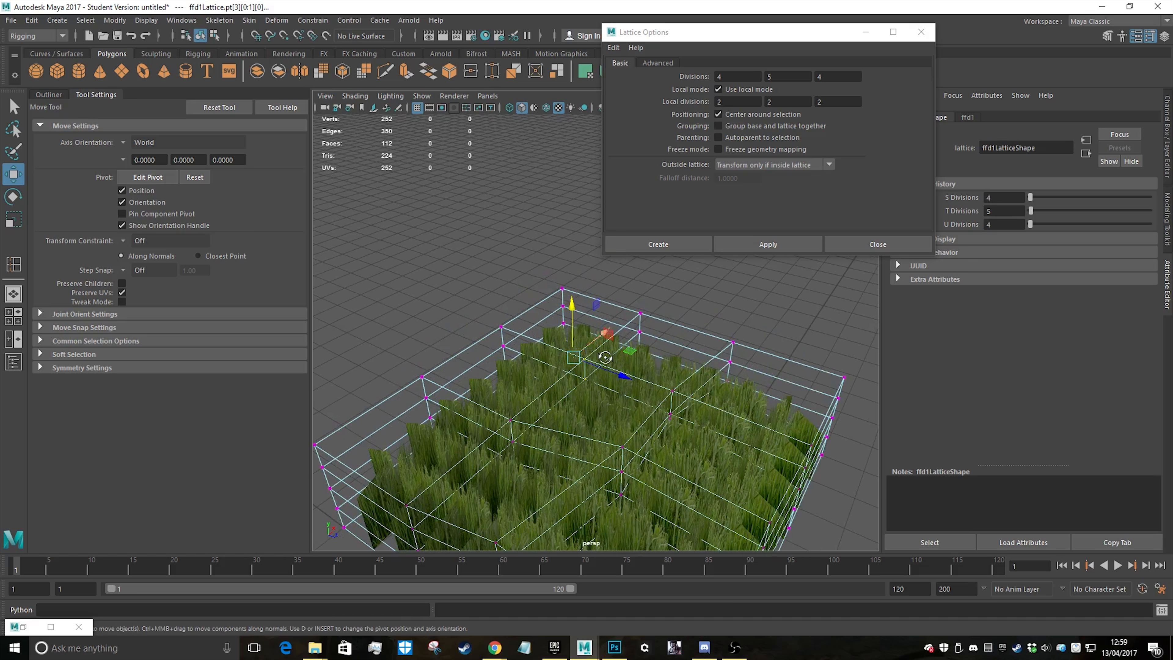
# Raise the neighbouring inner lattice column to form a bump in the grass tops
pyautogui.keyDown('alt'); pyautogui.moveTo(561, 312); pyautogui.dragTo(541, 329); pyautogui.keyUp('alt')
pyautogui.press('q')
pyautogui.press('w')
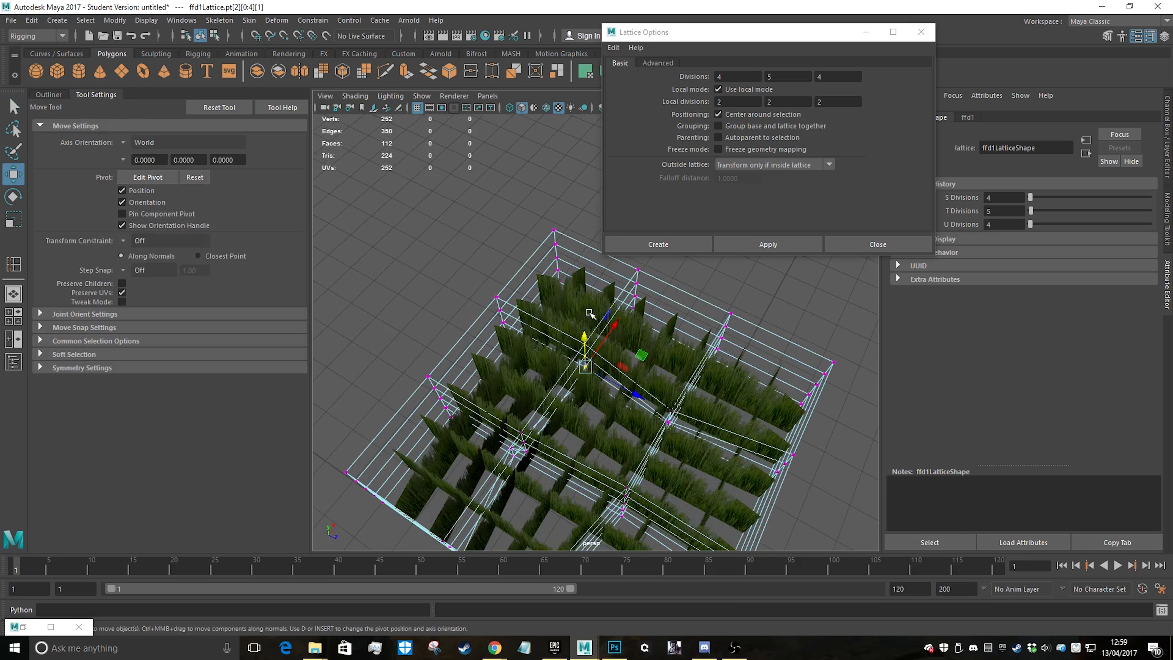
pyautogui.keyDown('alt'); pyautogui.moveTo(597, 380); pyautogui.dragTo(662, 332); pyautogui.keyUp('alt')
pyautogui.moveTo(490, 330); pyautogui.dragTo(532, 387)
# Shift the remaining inner lattice column along X and the adjacent outer column along Z
pyautogui.press('q')
pyautogui.moveTo(606, 480); pyautogui.dragTo(607, 481)
pyautogui.keyDown('alt'); pyautogui.moveTo(607, 480); pyautogui.dragTo(619, 448); pyautogui.keyUp('alt')
pyautogui.press('w')
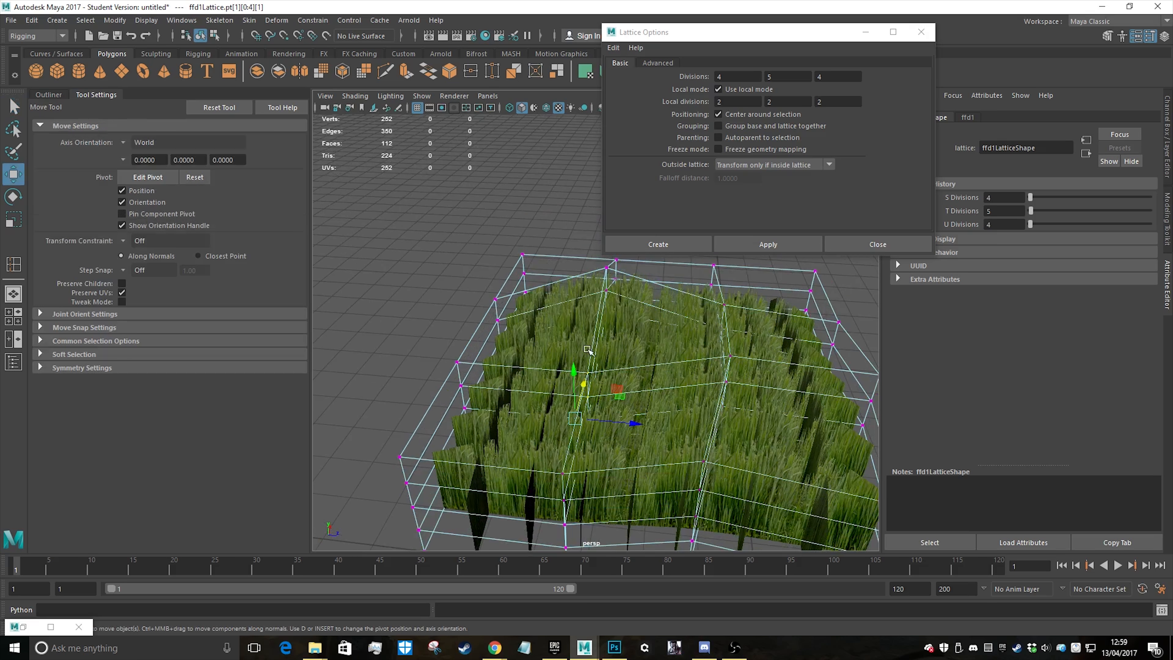
pyautogui.keyDown('alt'); pyautogui.moveTo(629, 404); pyautogui.dragTo(638, 354); pyautogui.keyUp('alt')
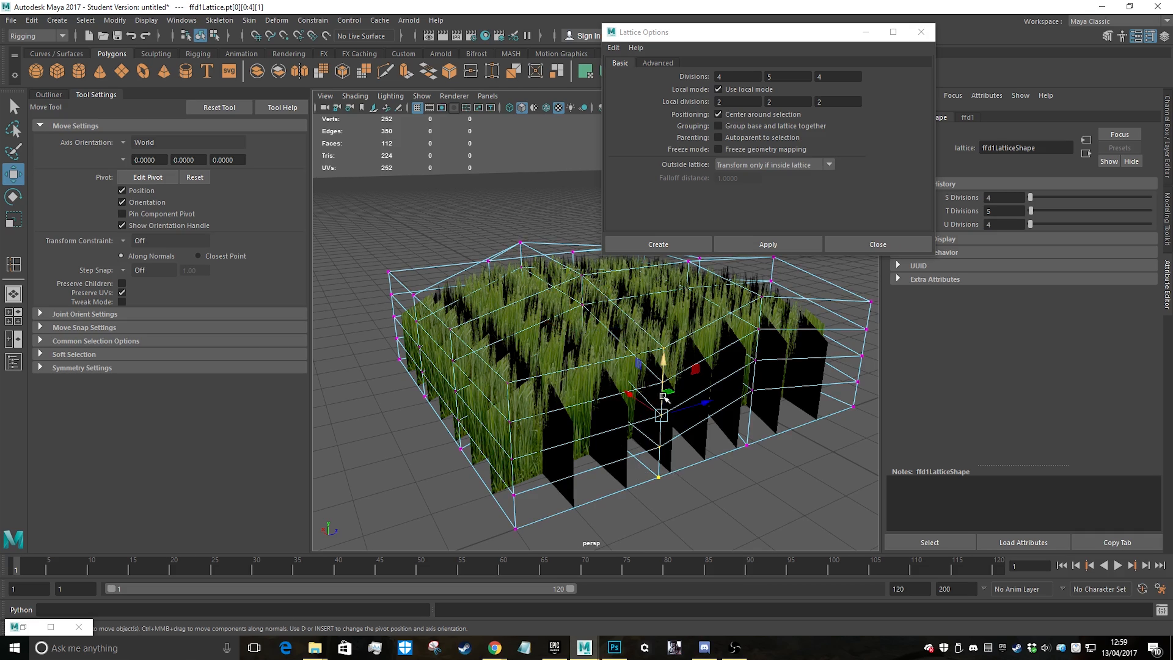
pyautogui.moveTo(663, 396); pyautogui.dragTo(608, 355)
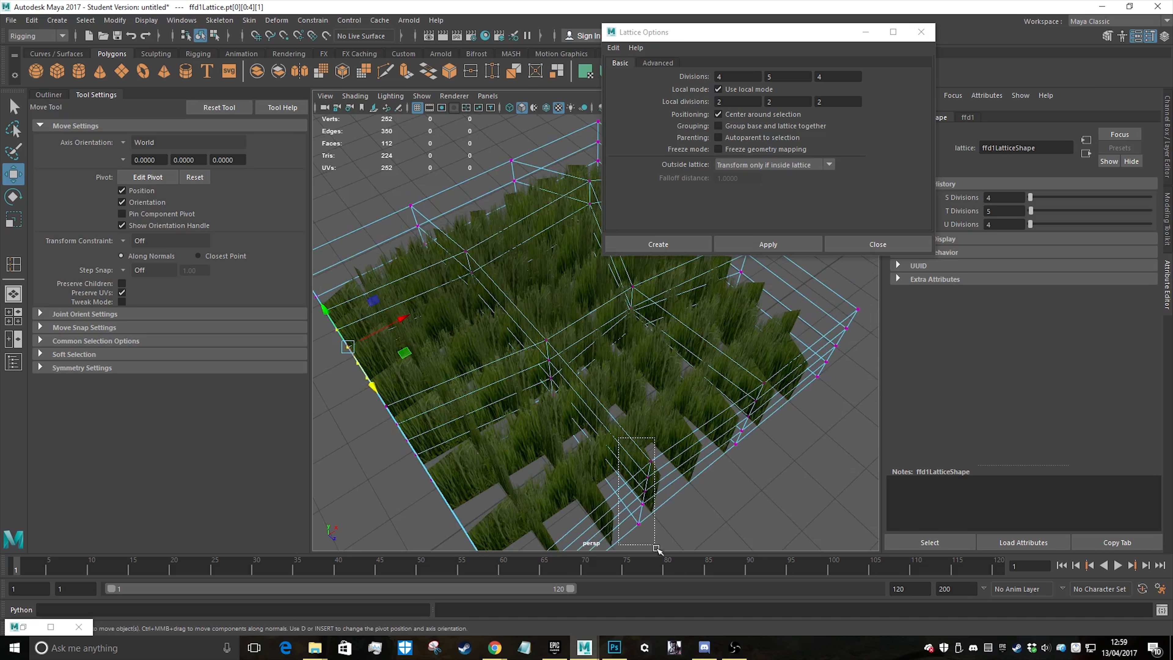
# Shift the two middle point columns on the lattice's front side along X to break up the even spacing
pyautogui.moveTo(656, 547); pyautogui.dragTo(656, 547)
pyautogui.moveTo(689, 467); pyautogui.dragTo(704, 455)
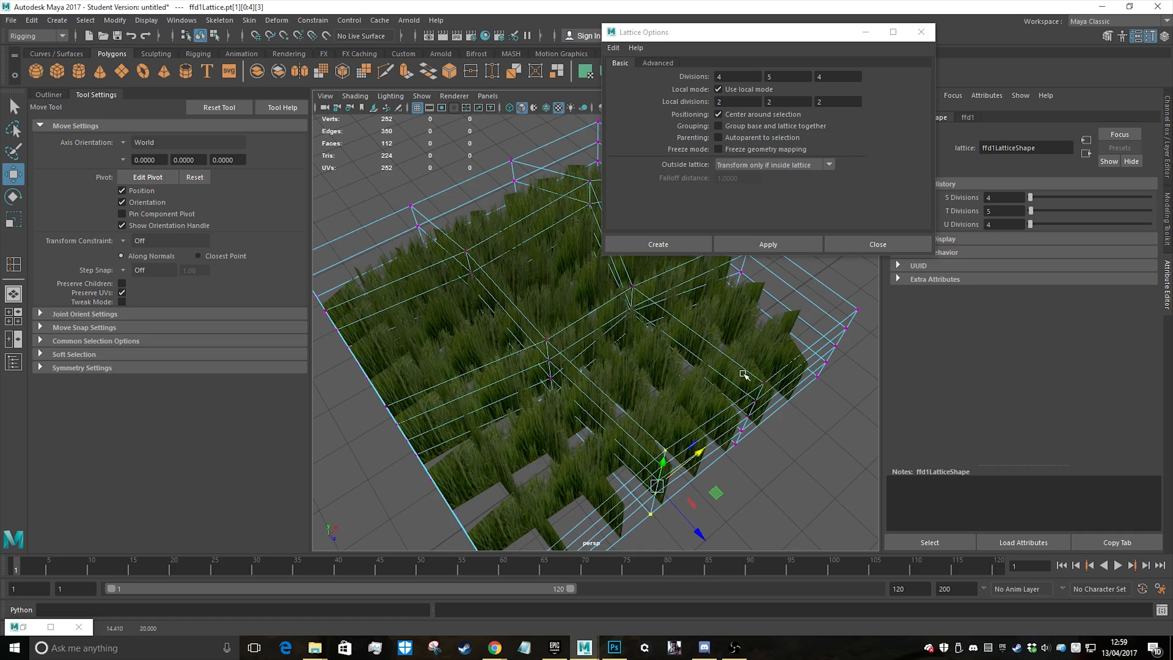
pyautogui.moveTo(730, 373); pyautogui.dragTo(767, 482)
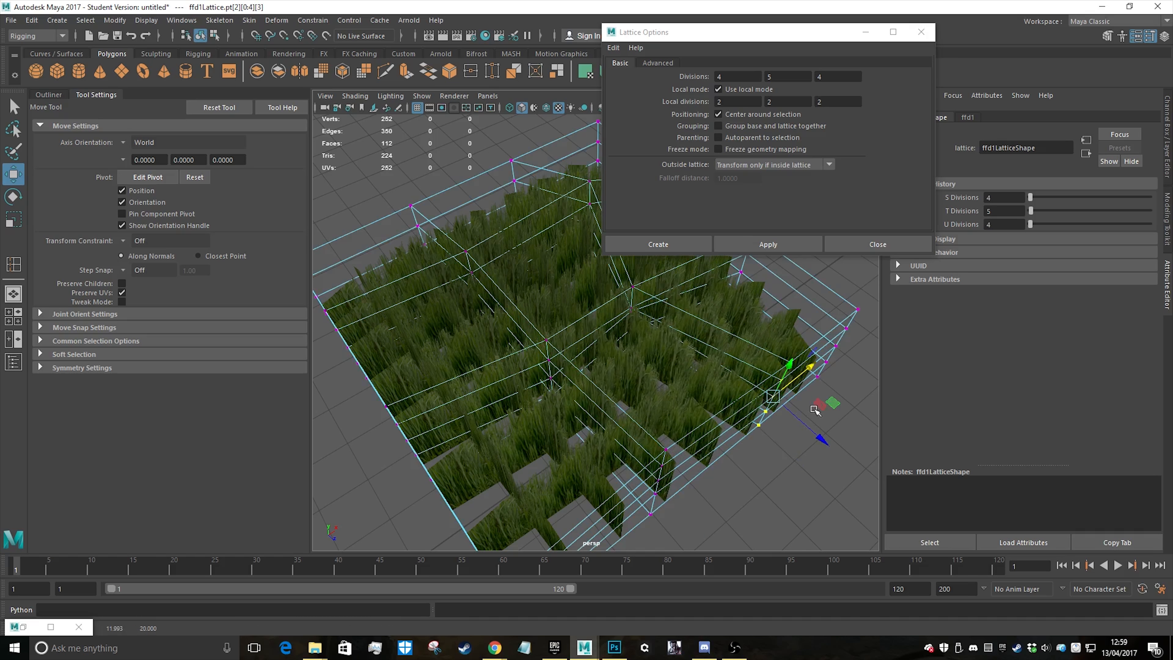
# Pull a middle point column on the next lattice side outward along X
pyautogui.keyDown('alt'); pyautogui.moveTo(784, 383); pyautogui.dragTo(604, 372); pyautogui.keyUp('alt')
pyautogui.moveTo(531, 367); pyautogui.dragTo(590, 483)
pyautogui.keyDown('alt'); pyautogui.moveTo(697, 423); pyautogui.dragTo(705, 363); pyautogui.keyUp('alt')
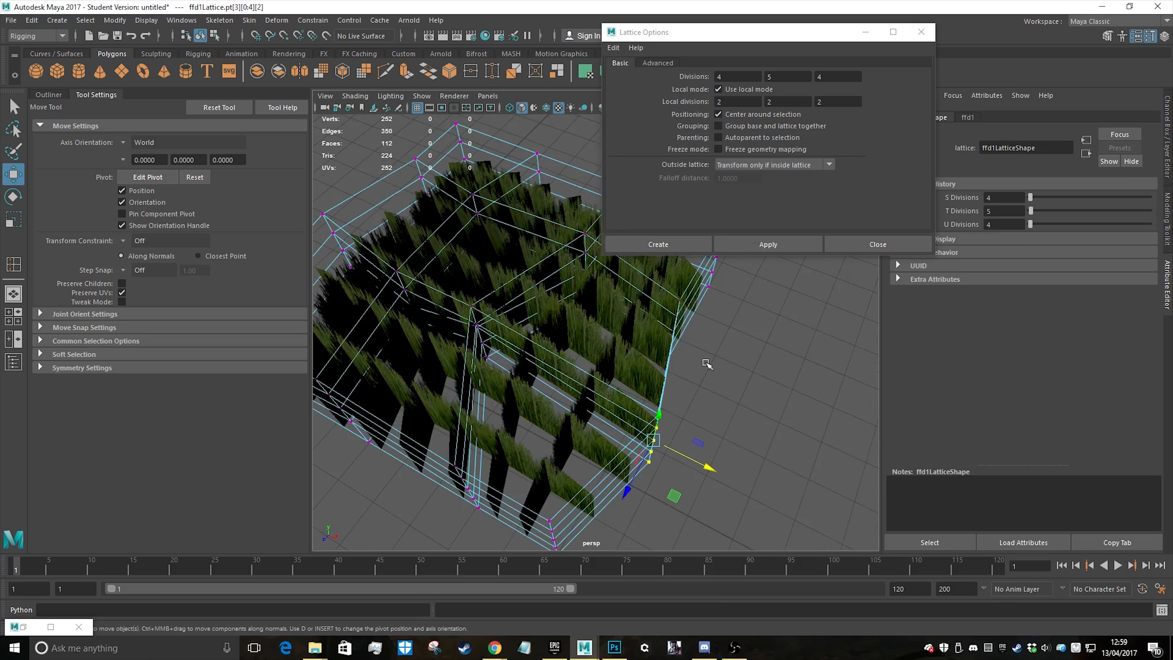
# Select the upper points of a middle column on the lattice's back side and raise them
pyautogui.moveTo(703, 411); pyautogui.dragTo(704, 411)
pyautogui.keyDown('alt'); pyautogui.moveTo(711, 409); pyautogui.dragTo(640, 391); pyautogui.keyUp('alt')
pyautogui.keyDown('alt'); pyautogui.moveTo(720, 452); pyautogui.dragTo(552, 325); pyautogui.keyUp('alt')
pyautogui.moveTo(601, 389); pyautogui.dragTo(605, 378)
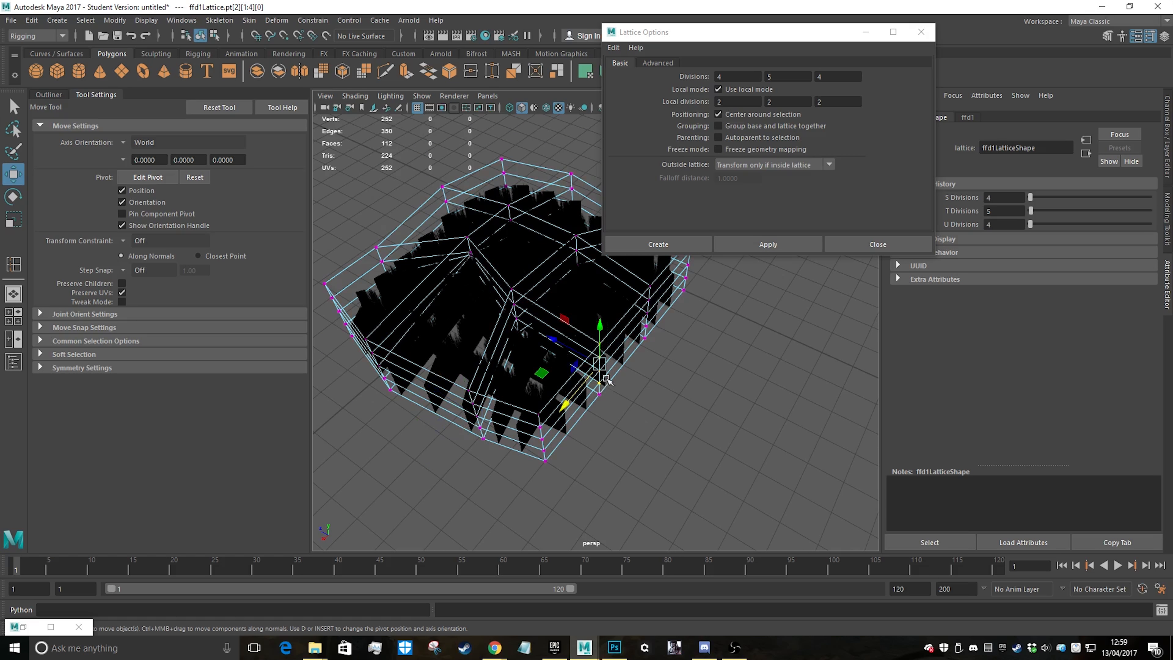
pyautogui.keyDown('alt'); pyautogui.moveTo(598, 320); pyautogui.dragTo(641, 302); pyautogui.keyUp('alt')
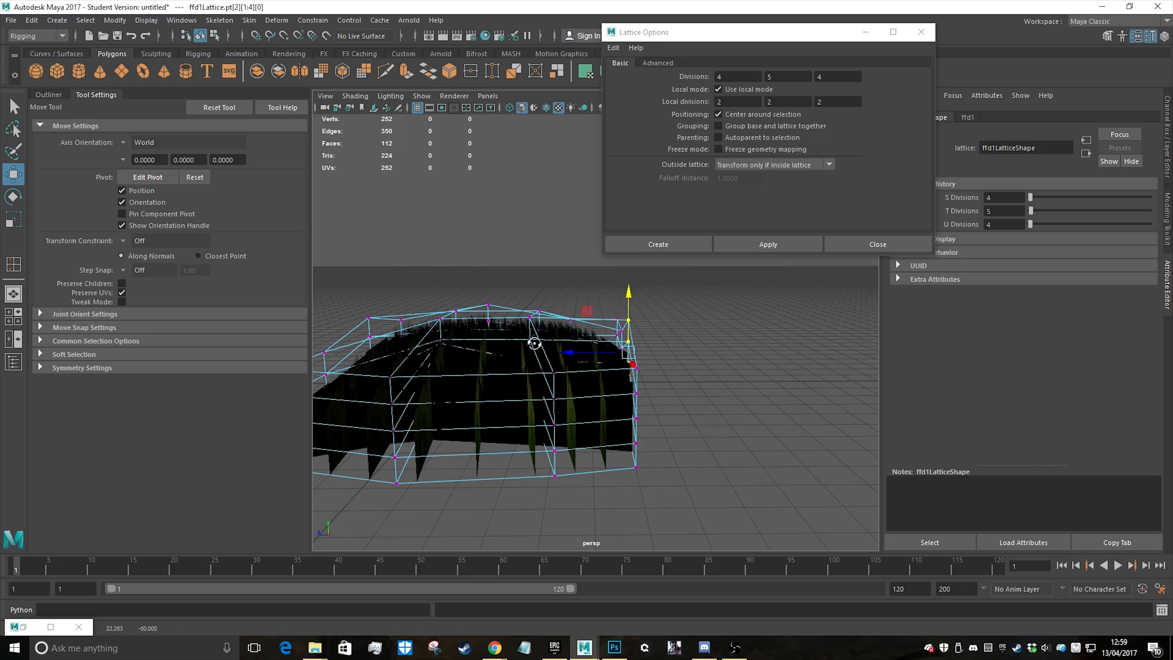
# Review the deformed grass patch, return the lattice to object mode and close the lattice options
pyautogui.keyDown('alt'); pyautogui.moveTo(534, 342); pyautogui.dragTo(593, 301); pyautogui.keyUp('alt')
pyautogui.scroll(-8, 689, 384)
pyautogui.scroll(6, 644, 346)
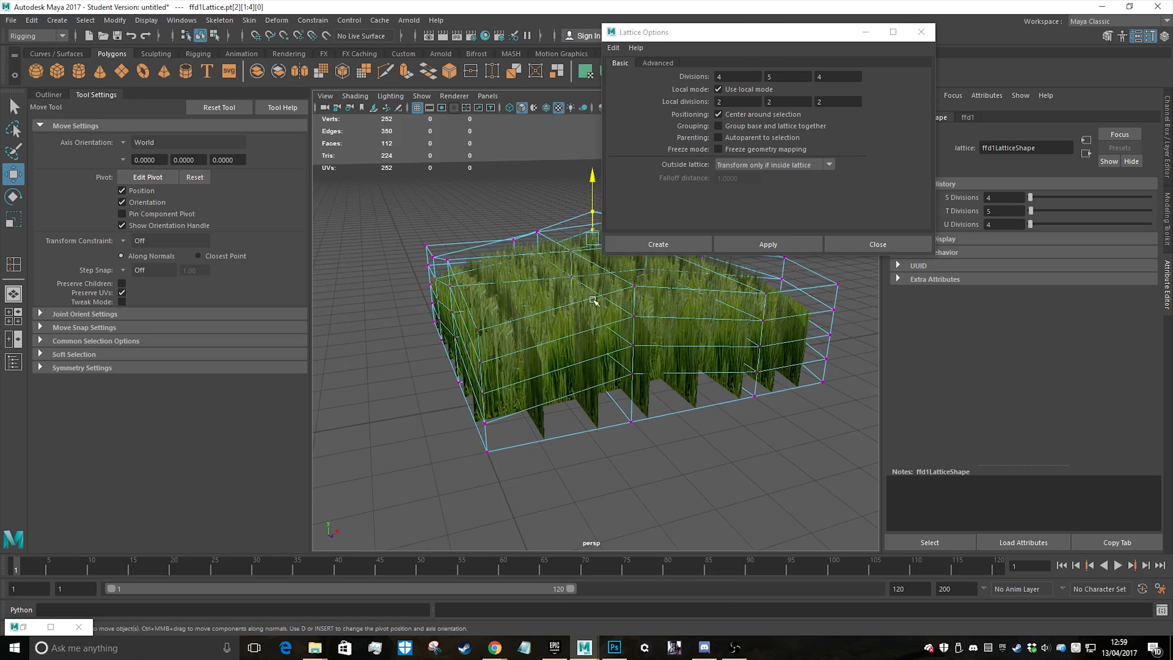
pyautogui.moveTo(593, 301); pyautogui.dragTo(606, 308, button='right')
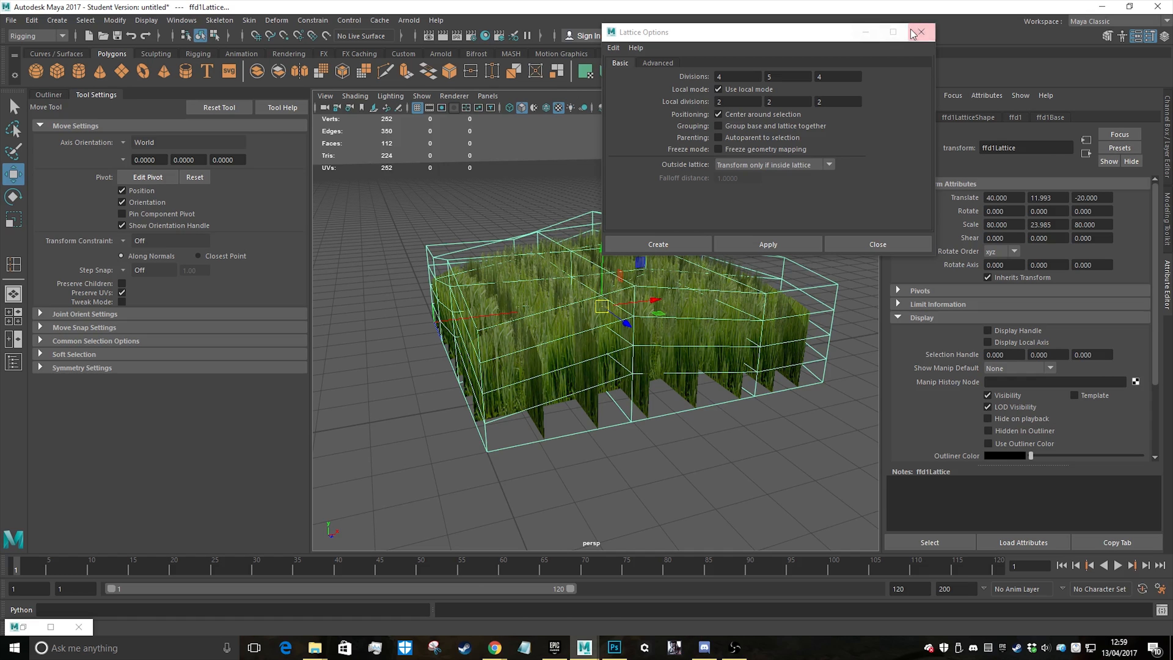
pyautogui.click(919, 31)
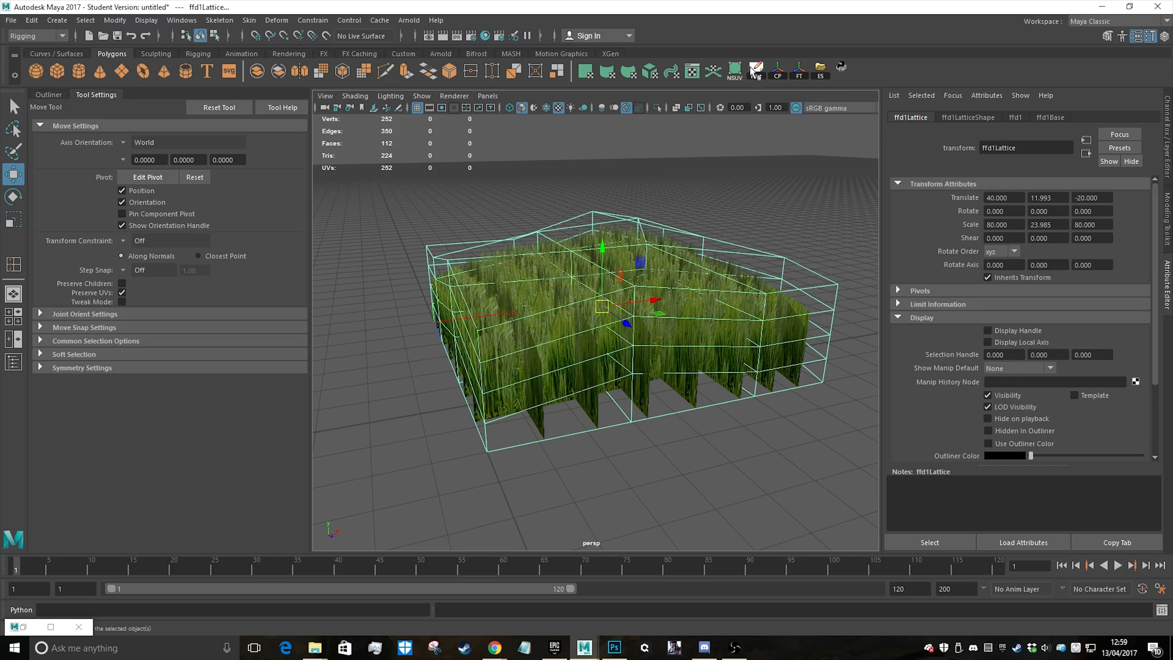
# Delete the construction history of the grass mesh to bake in its lattice deformation and remove the lattice
pyautogui.click(738, 205)
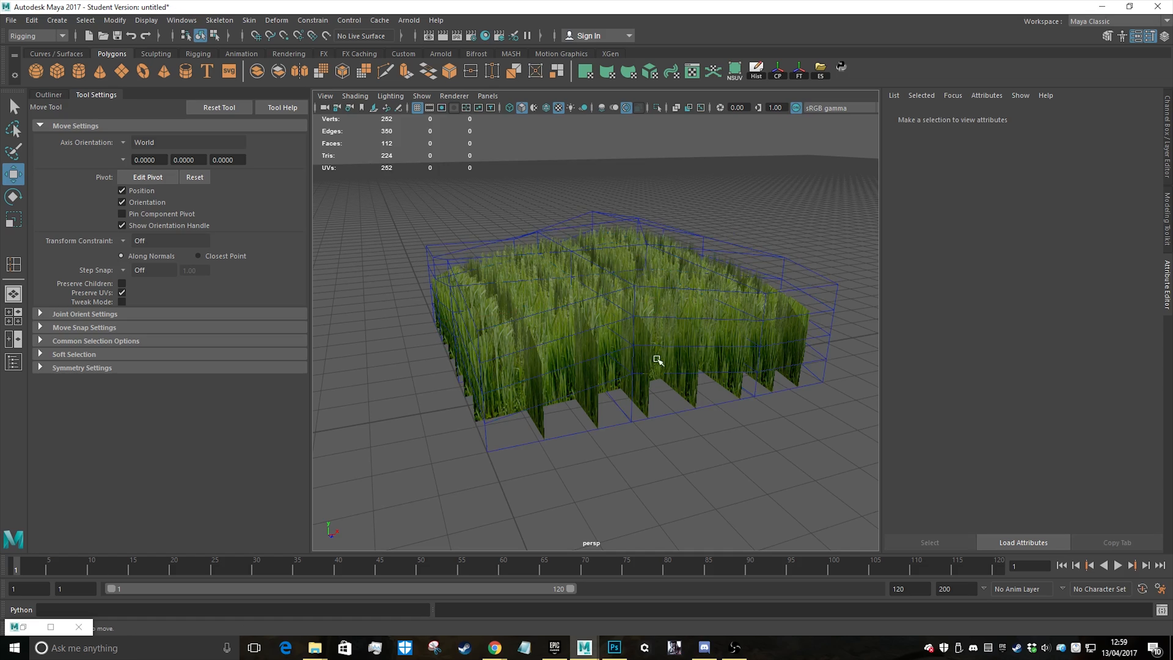
pyautogui.click(660, 360)
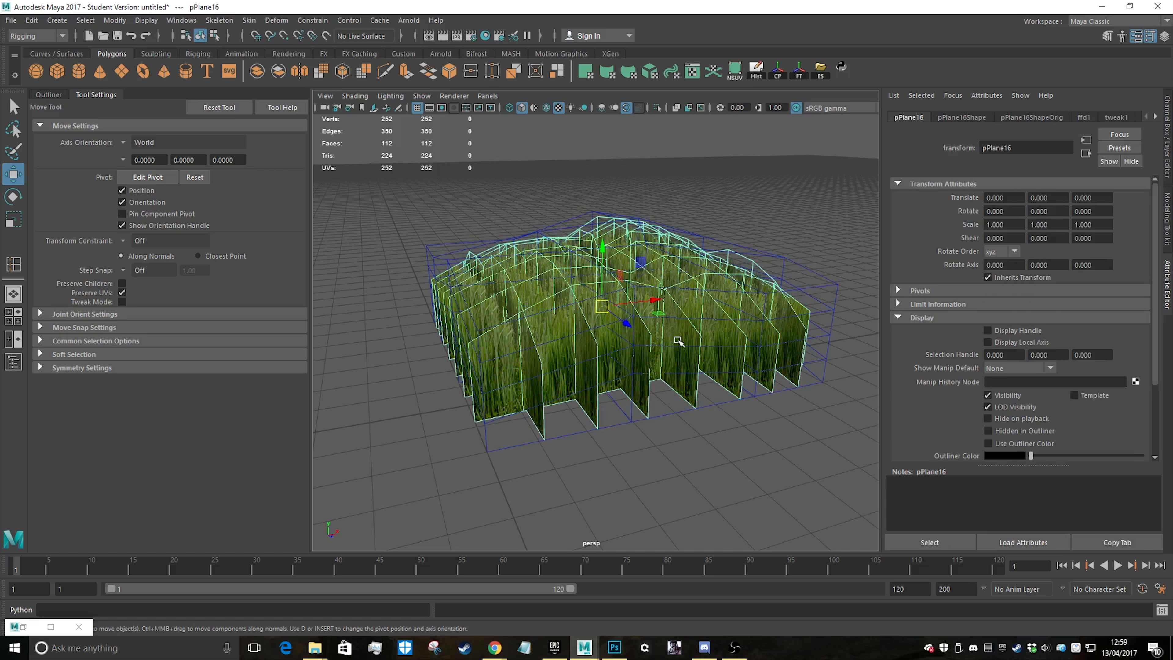
pyautogui.click(755, 73)
pyautogui.keyDown('alt'); pyautogui.moveTo(830, 293); pyautogui.dragTo(557, 295); pyautogui.keyUp('alt')
pyautogui.click(762, 189)
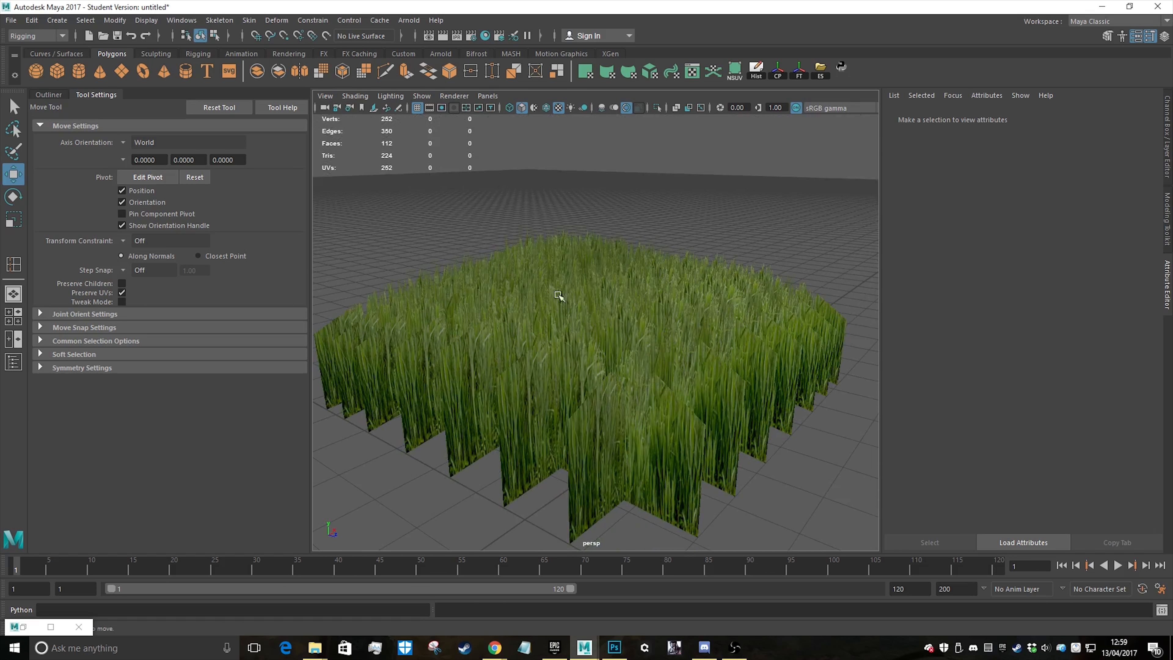
# Select the bottom row of vertices of the grass mesh in the side view and scale them flat along Y
pyautogui.keyDown('alt'); pyautogui.moveTo(626, 281); pyautogui.dragTo(605, 327); pyautogui.keyUp('alt')
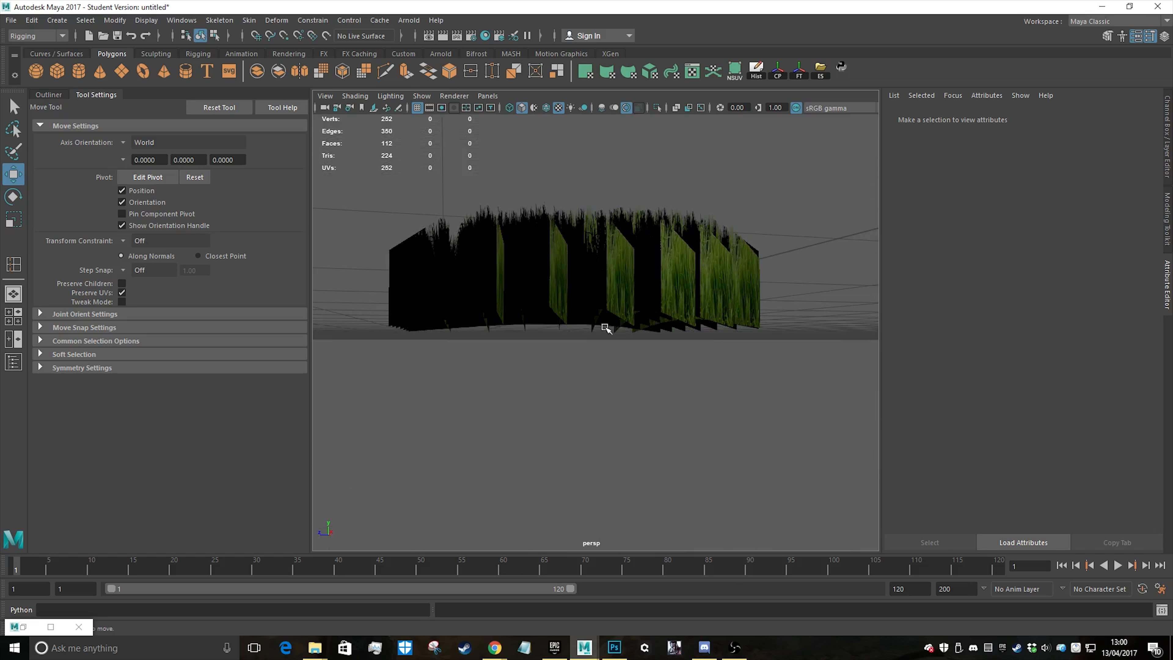
pyautogui.keyDown('alt'); pyautogui.moveTo(672, 267); pyautogui.dragTo(655, 311); pyautogui.keyUp('alt')
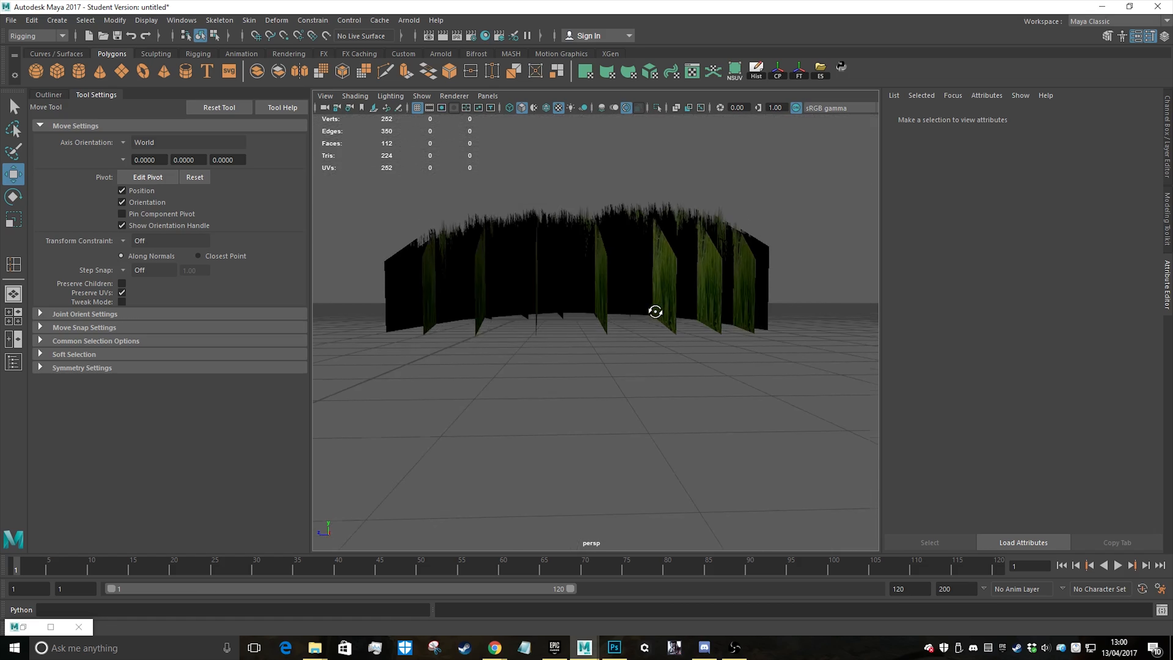
pyautogui.press('space')
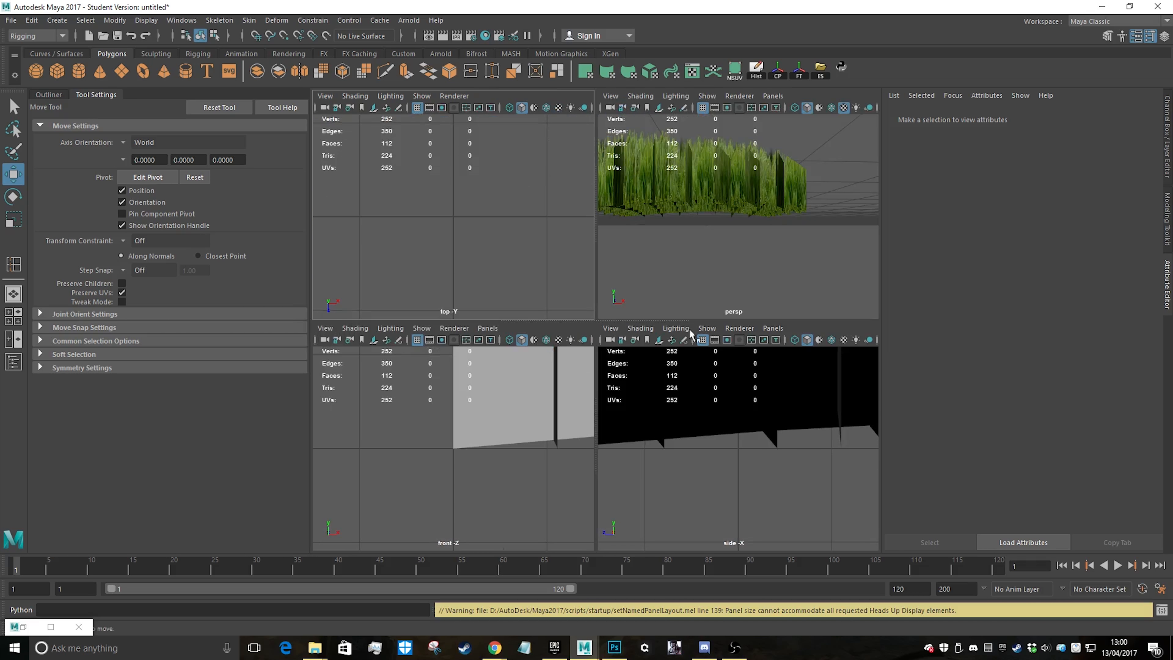
pyautogui.press('space')
pyautogui.scroll(-3, 707, 411)
pyautogui.rightClick(714, 290)
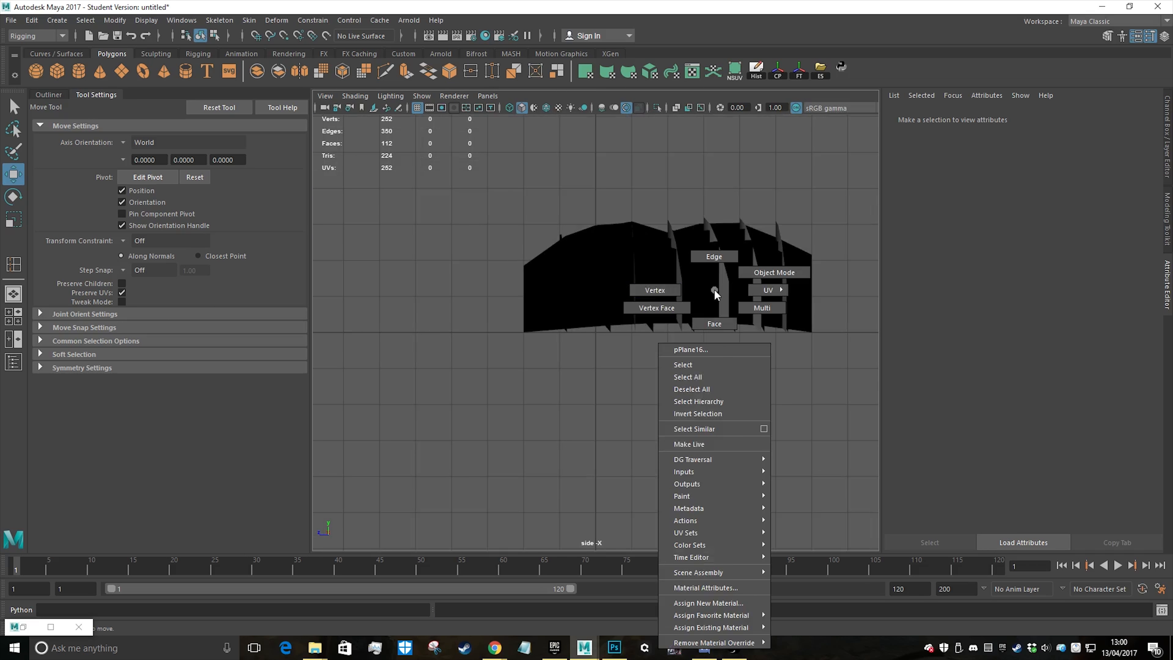
pyautogui.moveTo(714, 290); pyautogui.dragTo(655, 291, button='right')
pyautogui.moveTo(932, 416); pyautogui.dragTo(928, 415)
pyautogui.press('e')
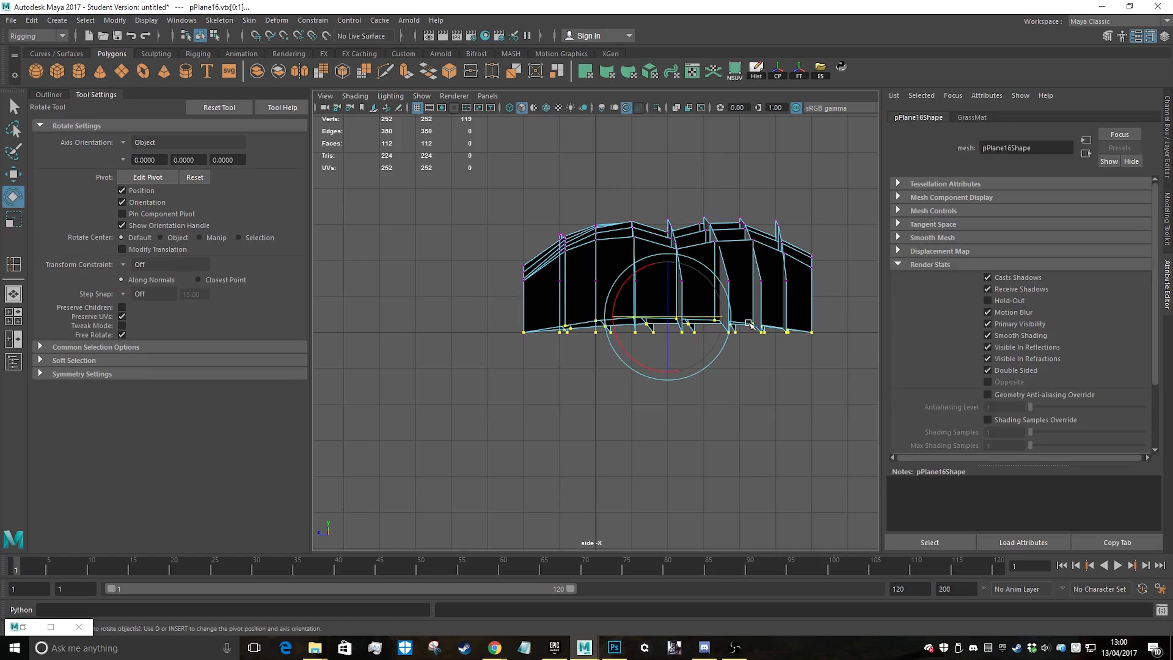
pyautogui.press('r')
pyautogui.moveTo(667, 263); pyautogui.dragTo(668, 478)
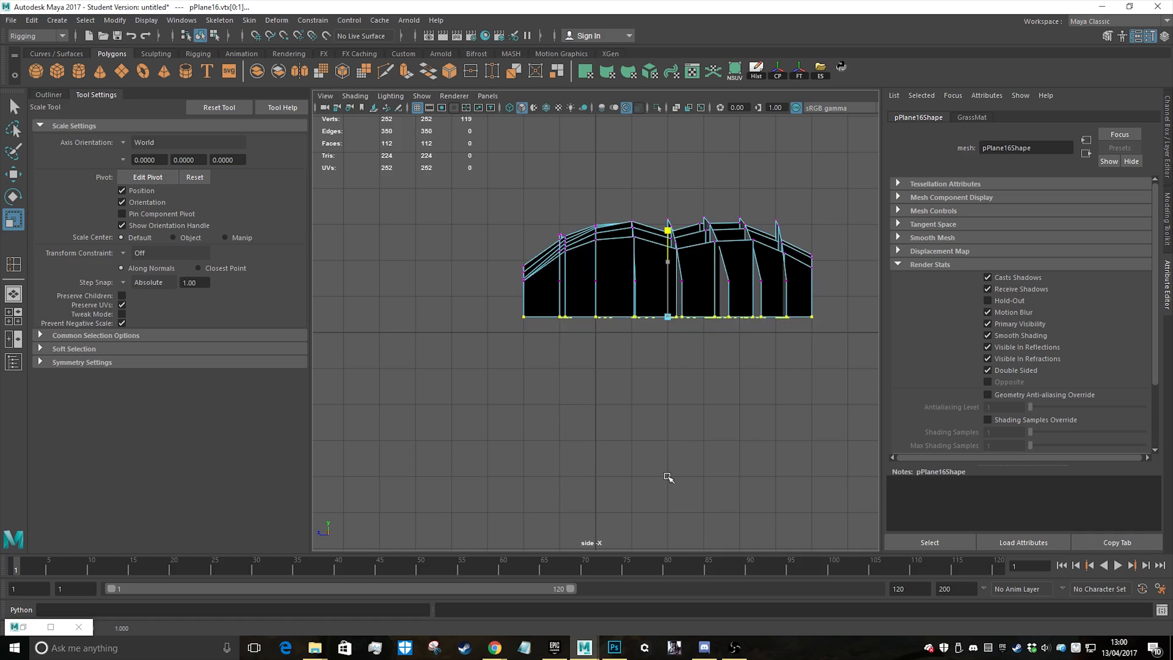
# Return to the perspective view, put the grass mesh back in object mode and deselect it
pyautogui.press('space')
pyautogui.press('space')
pyautogui.keyDown('alt'); pyautogui.moveTo(592, 205); pyautogui.dragTo(544, 207); pyautogui.keyUp('alt')
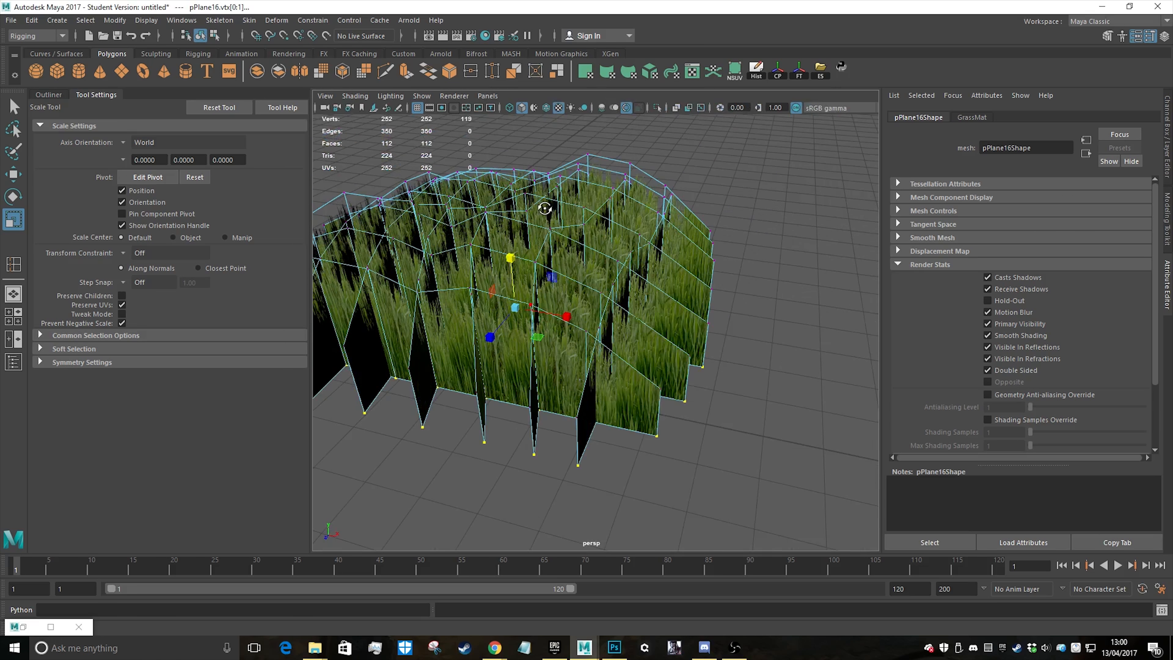
pyautogui.rightClick(573, 211)
pyautogui.moveTo(573, 211); pyautogui.dragTo(633, 194, button='right')
pyautogui.click(748, 171)
pyautogui.scroll(-4, 714, 251)
pyautogui.keyDown('alt'); pyautogui.moveTo(714, 251); pyautogui.dragTo(731, 347); pyautogui.keyUp('alt')
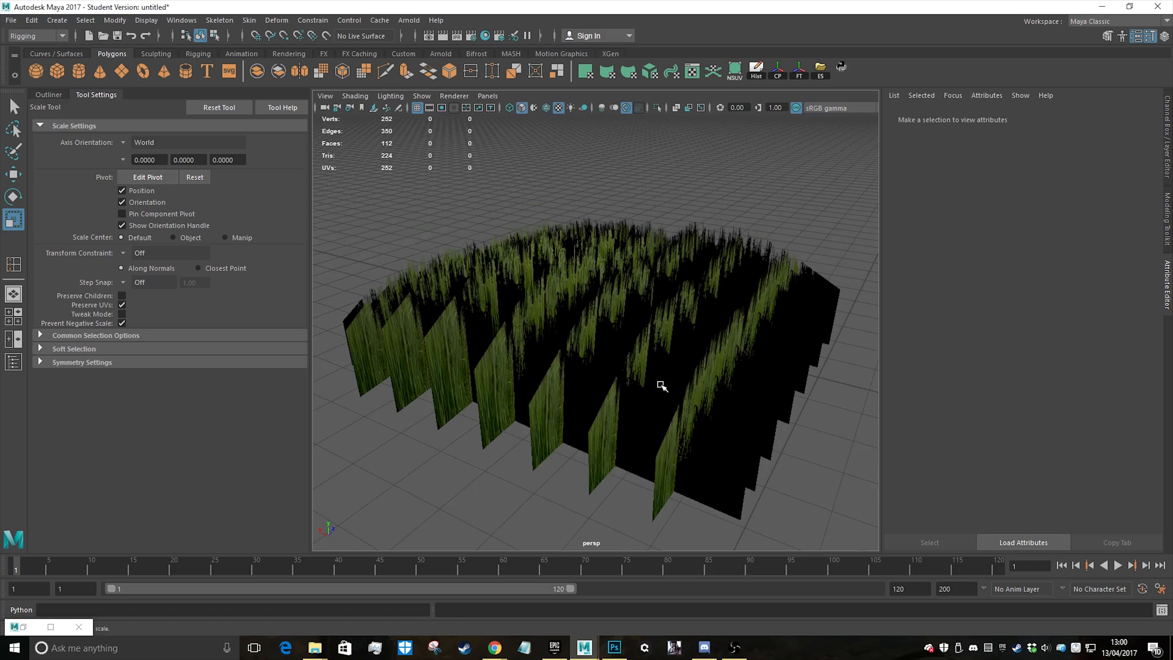
# Switch Double Sided off and on again in the grass shape's render stats to compare the shading of the back faces
pyautogui.click(666, 357)
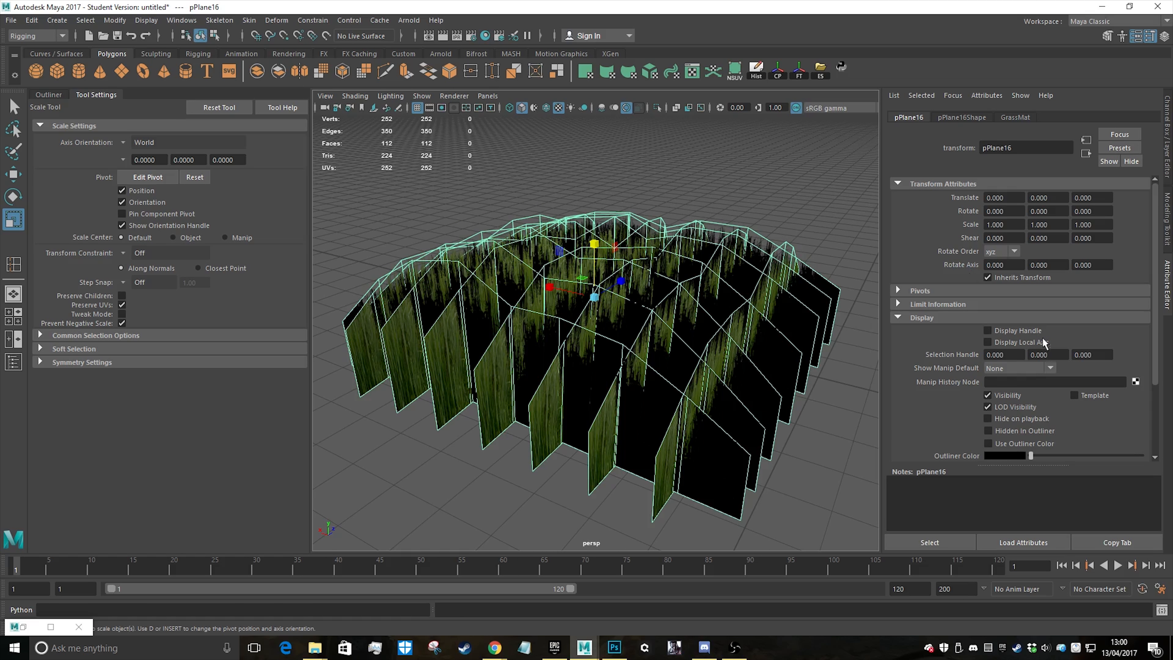
pyautogui.click(960, 117)
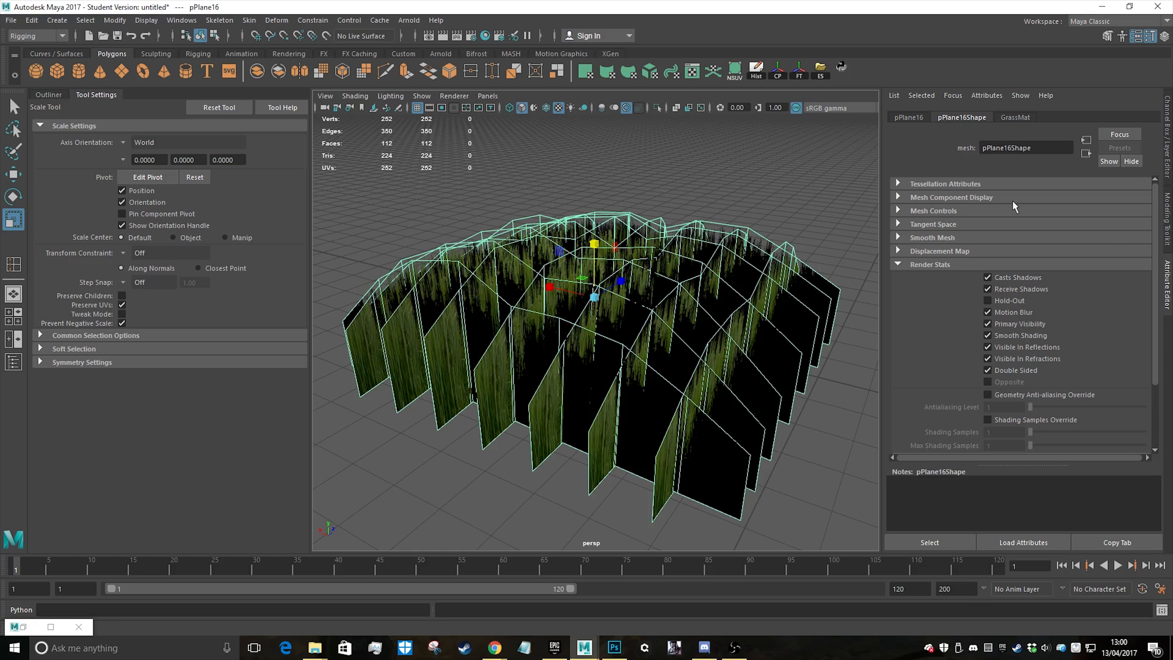
pyautogui.click(987, 372)
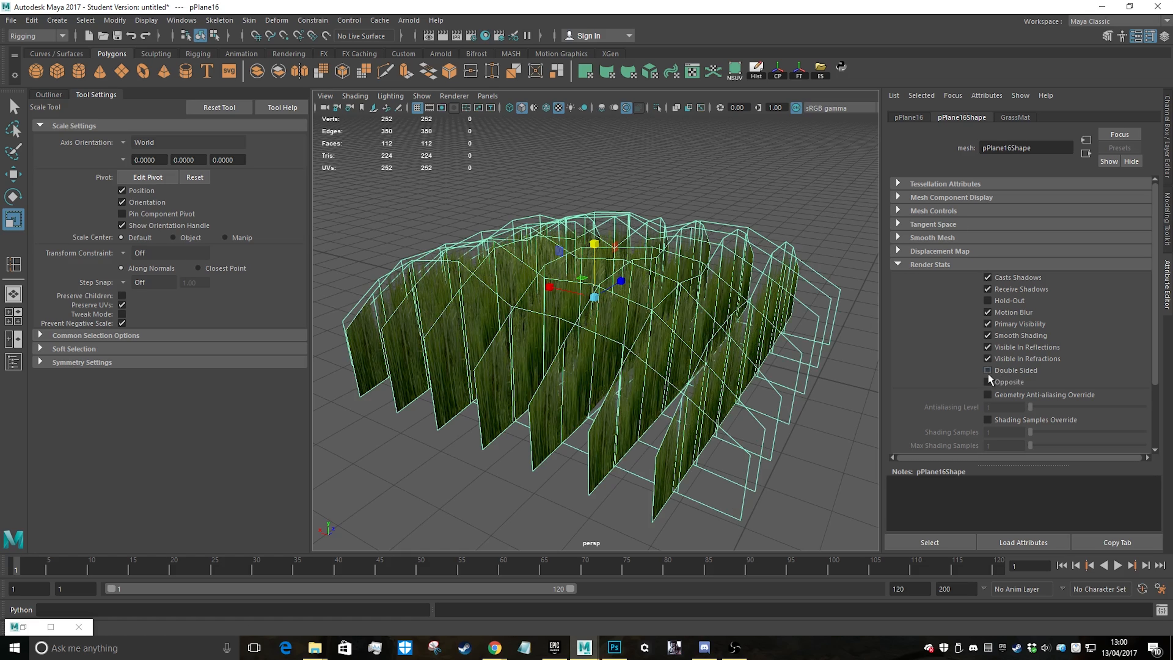
pyautogui.scroll(-5, 743, 383)
pyautogui.keyDown('alt'); pyautogui.moveTo(743, 382); pyautogui.dragTo(644, 302); pyautogui.keyUp('alt')
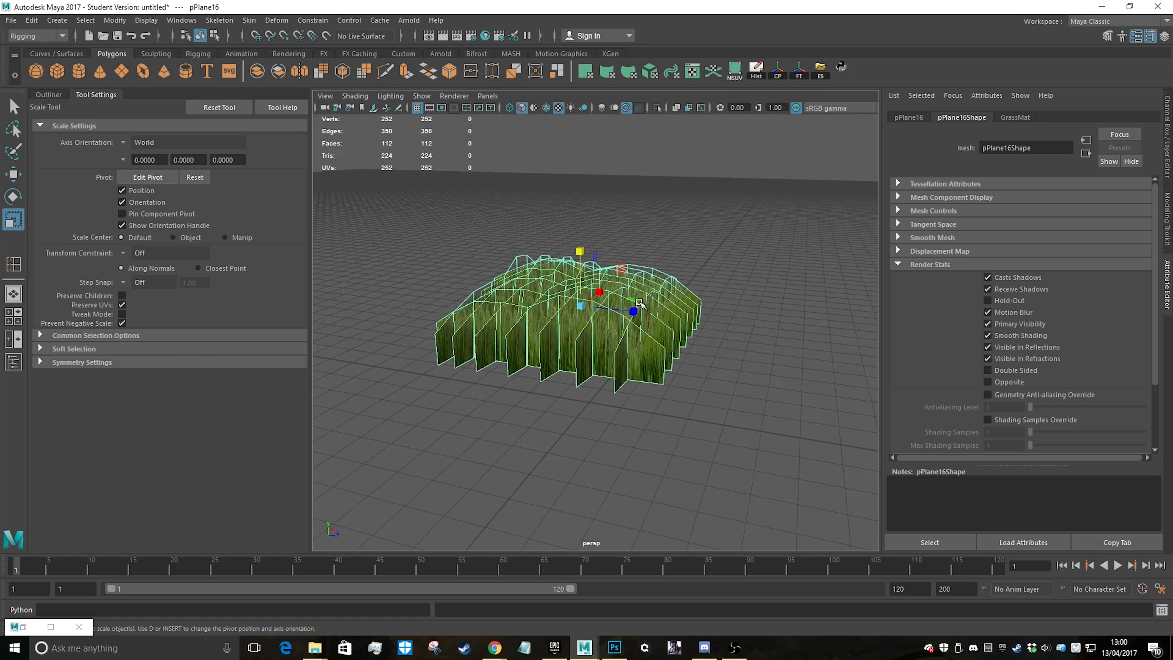
pyautogui.scroll(5, 644, 302)
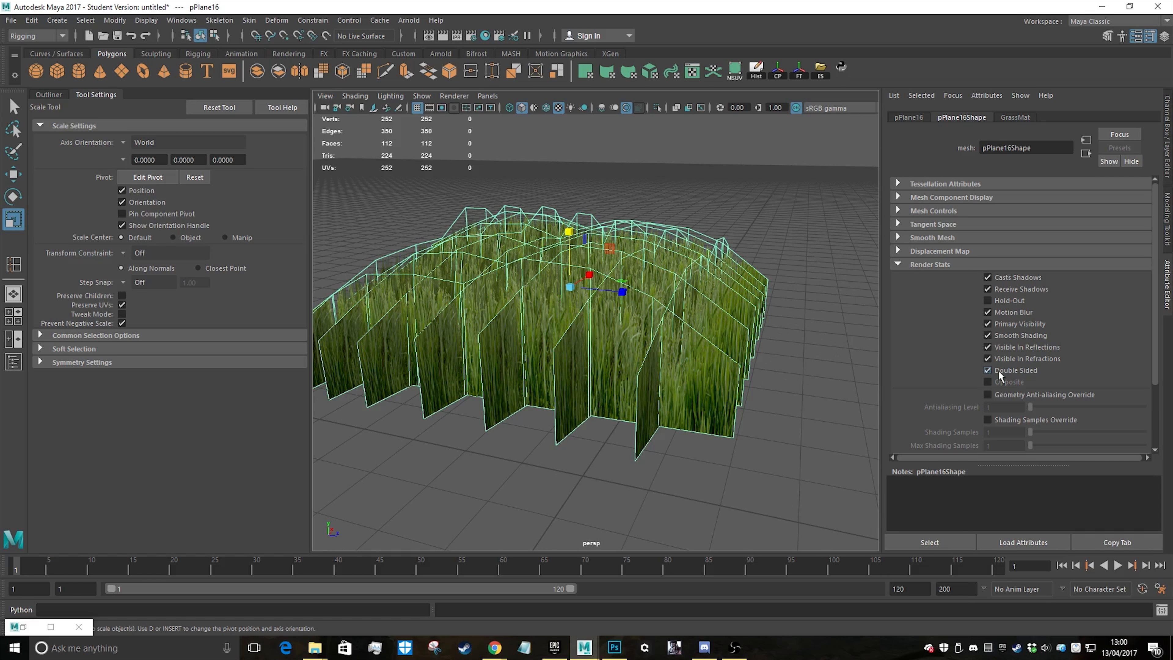
pyautogui.keyDown('alt'); pyautogui.moveTo(825, 380); pyautogui.dragTo(461, 345); pyautogui.keyUp('alt')
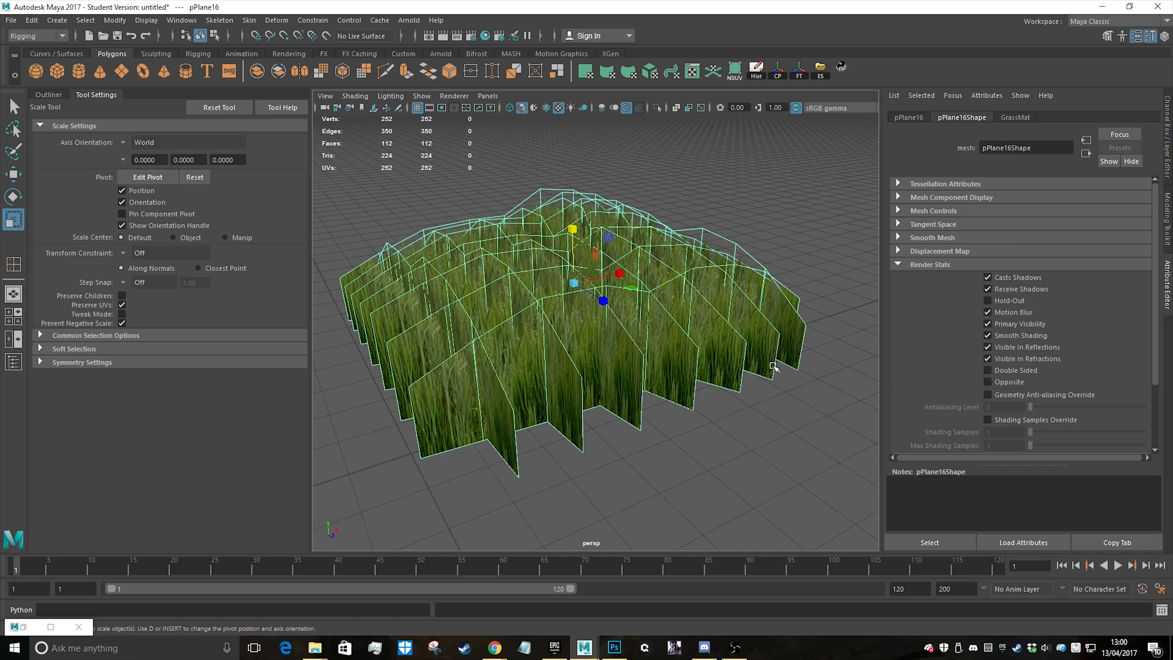
pyautogui.keyDown('alt'); pyautogui.moveTo(773, 366); pyautogui.dragTo(779, 295); pyautogui.keyUp('alt')
pyautogui.keyDown('alt'); pyautogui.moveTo(704, 358); pyautogui.dragTo(729, 307, button='middle'); pyautogui.keyUp('alt')
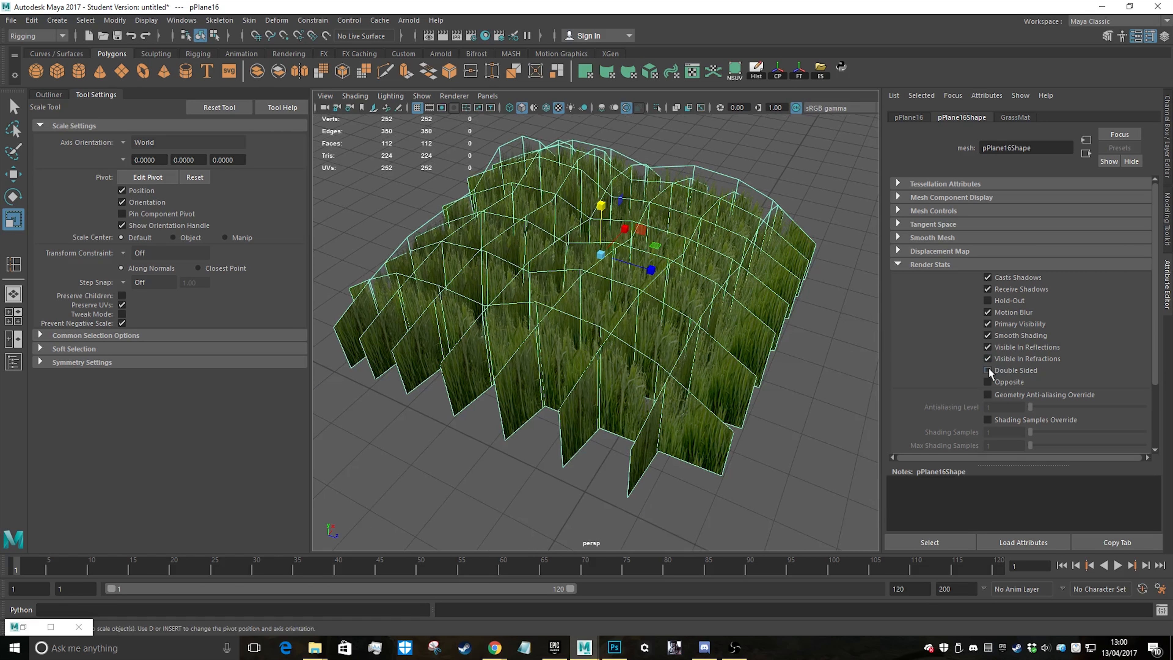
# Try viewport backface culling on the grass patch, view it from opposite sides and switch the culling off again
pyautogui.click(343, 98)
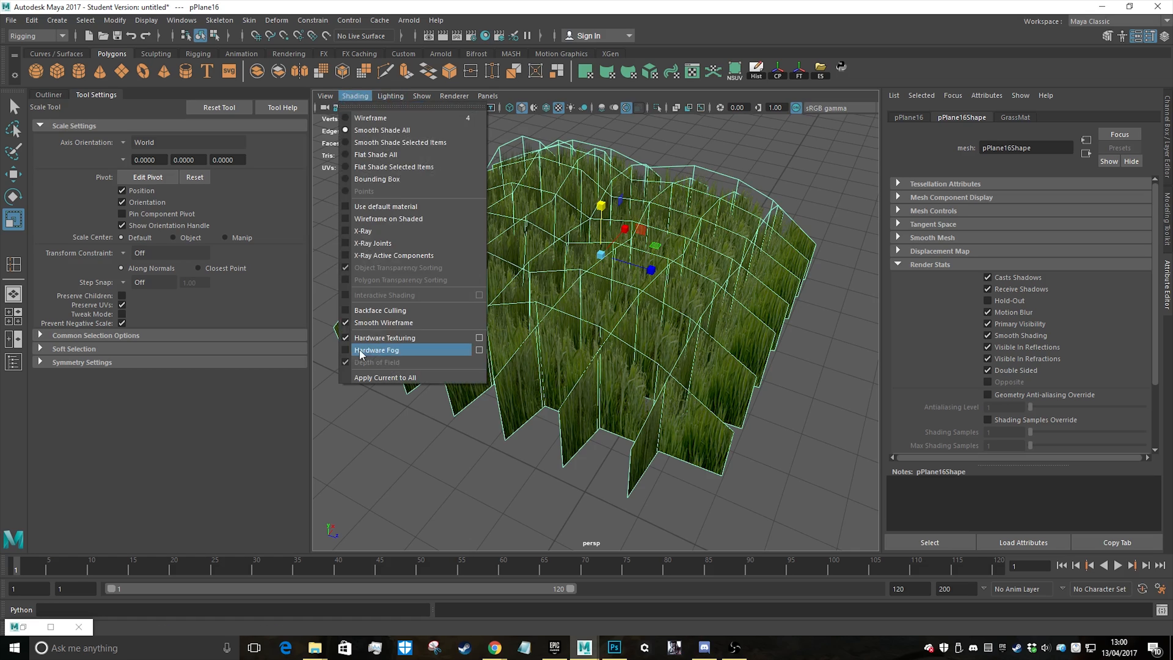
pyautogui.click(347, 312)
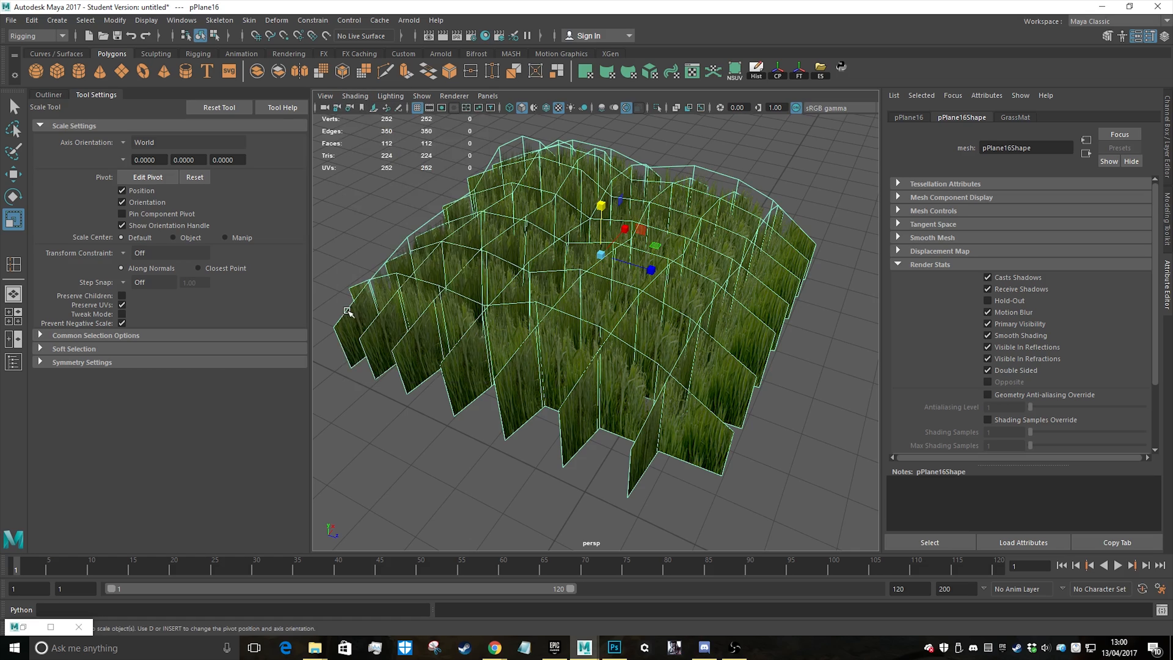
pyautogui.click(798, 464)
pyautogui.keyDown('alt'); pyautogui.moveTo(799, 464); pyautogui.dragTo(662, 341); pyautogui.keyUp('alt')
pyautogui.click(662, 341)
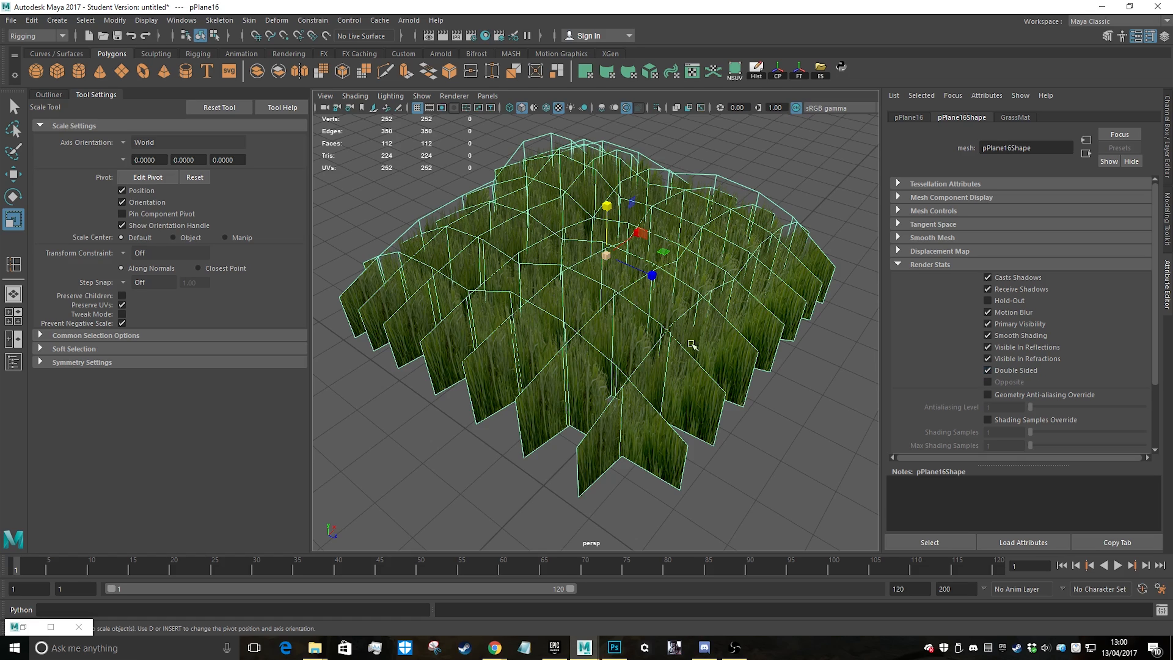
pyautogui.keyDown('alt'); pyautogui.moveTo(649, 260); pyautogui.dragTo(649, 275, button='middle'); pyautogui.keyUp('alt')
pyautogui.scroll(-3, 650, 289)
pyautogui.keyDown('alt'); pyautogui.moveTo(650, 312); pyautogui.dragTo(905, 316); pyautogui.keyUp('alt')
pyautogui.click(358, 99)
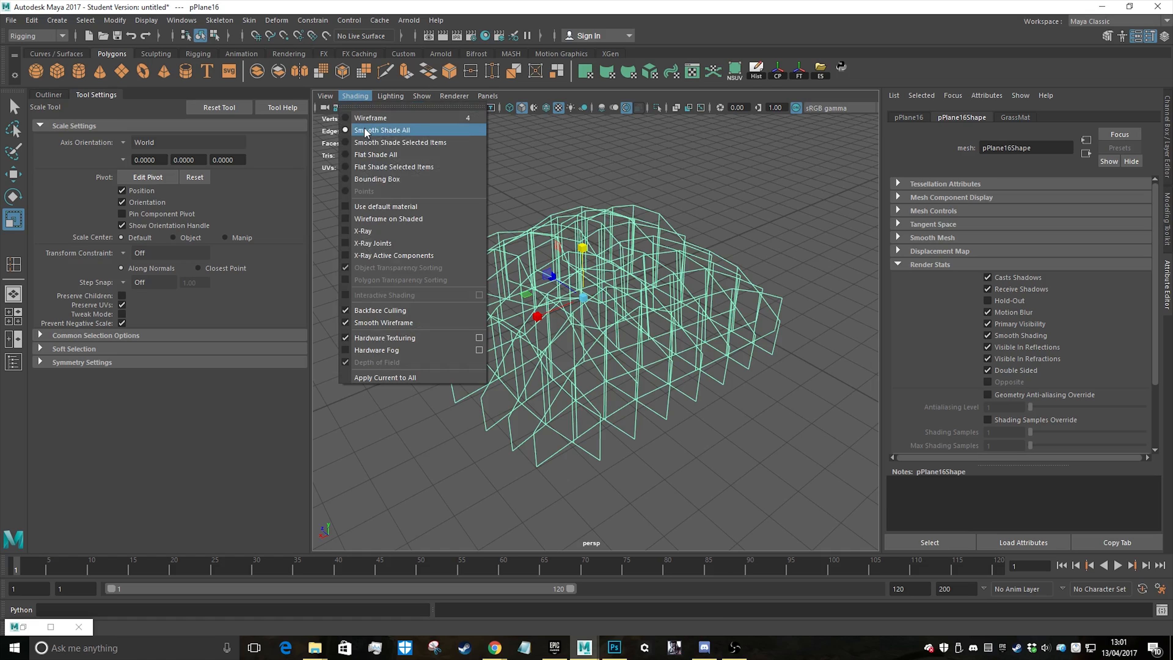
pyautogui.click(343, 314)
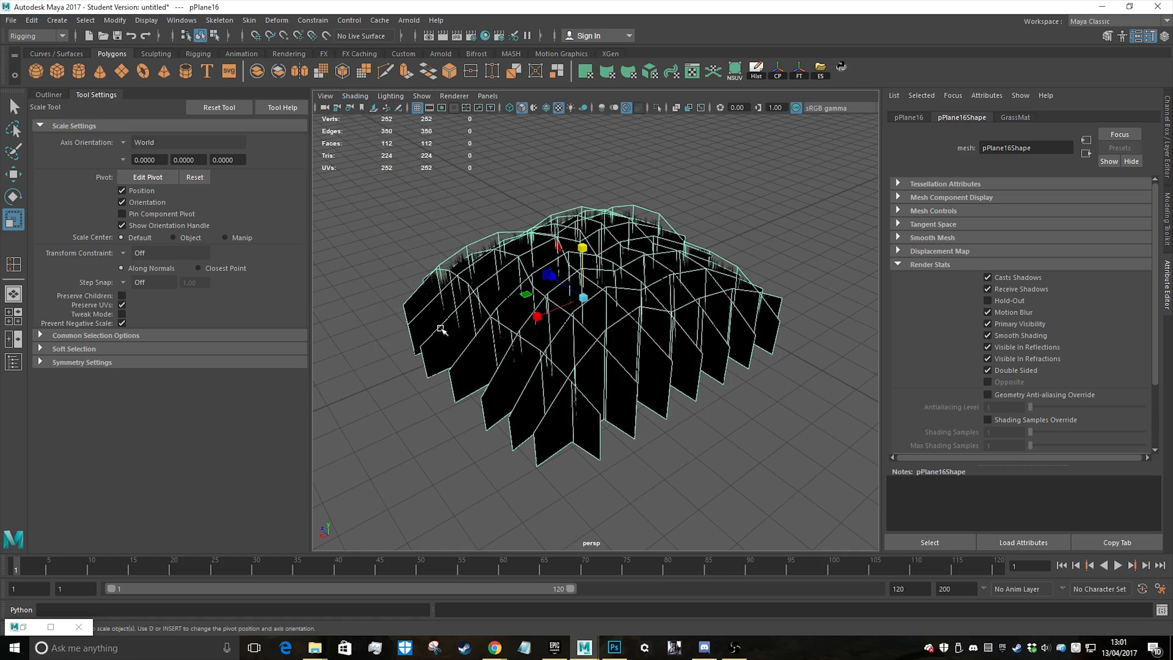
pyautogui.moveTo(440, 327)
pyautogui.keyDown('alt'); pyautogui.mouseDown()
pyautogui.moveTo(502, 358)
pyautogui.moveTo(418, 364)
pyautogui.moveTo(486, 354)
pyautogui.mouseUp(); pyautogui.keyUp('alt')
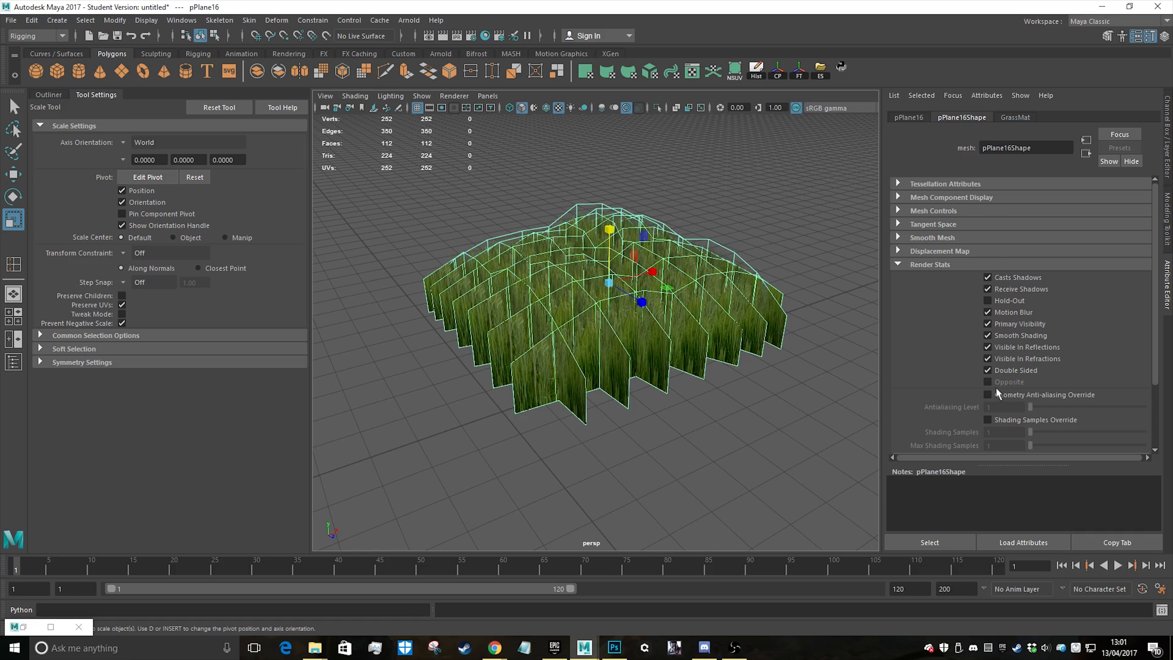
# Look through the grass shape's Displacement Map and Render Stats settings
pyautogui.click(939, 251)
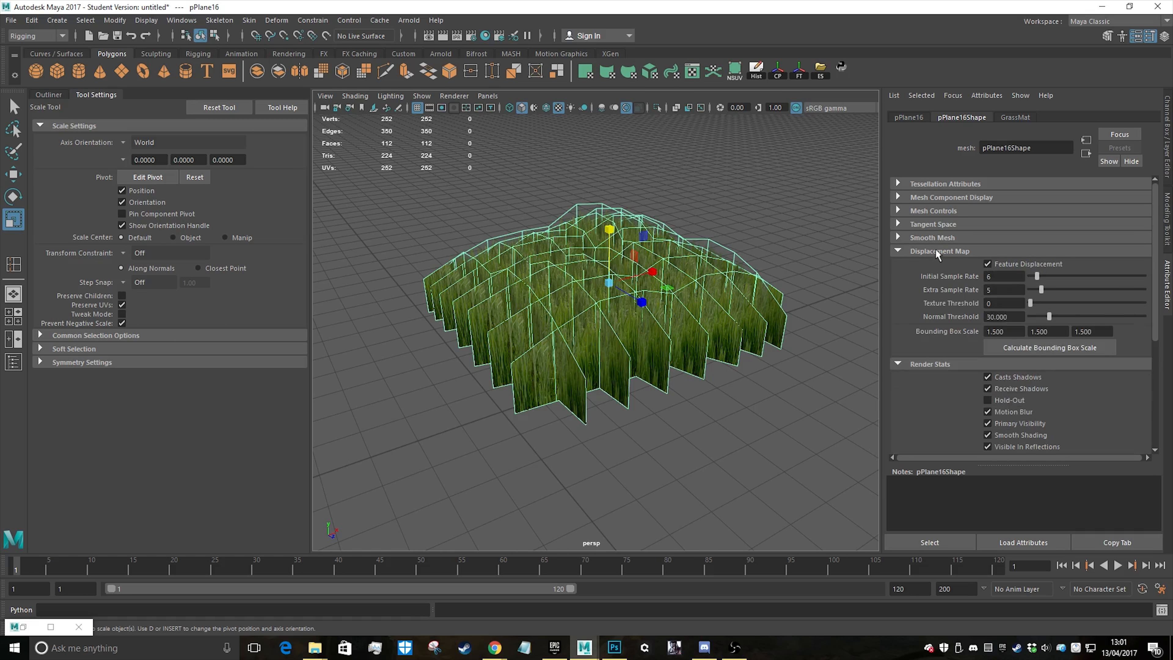
pyautogui.click(937, 252)
pyautogui.click(929, 264)
pyautogui.click(930, 265)
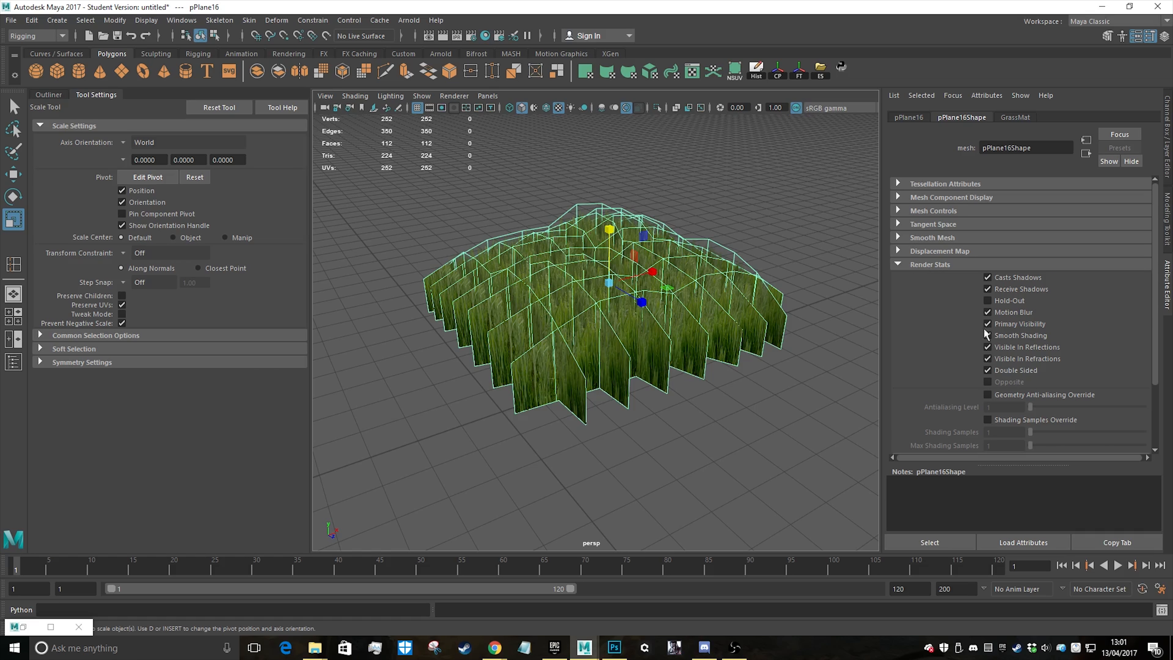
pyautogui.scroll(-2, 990, 368)
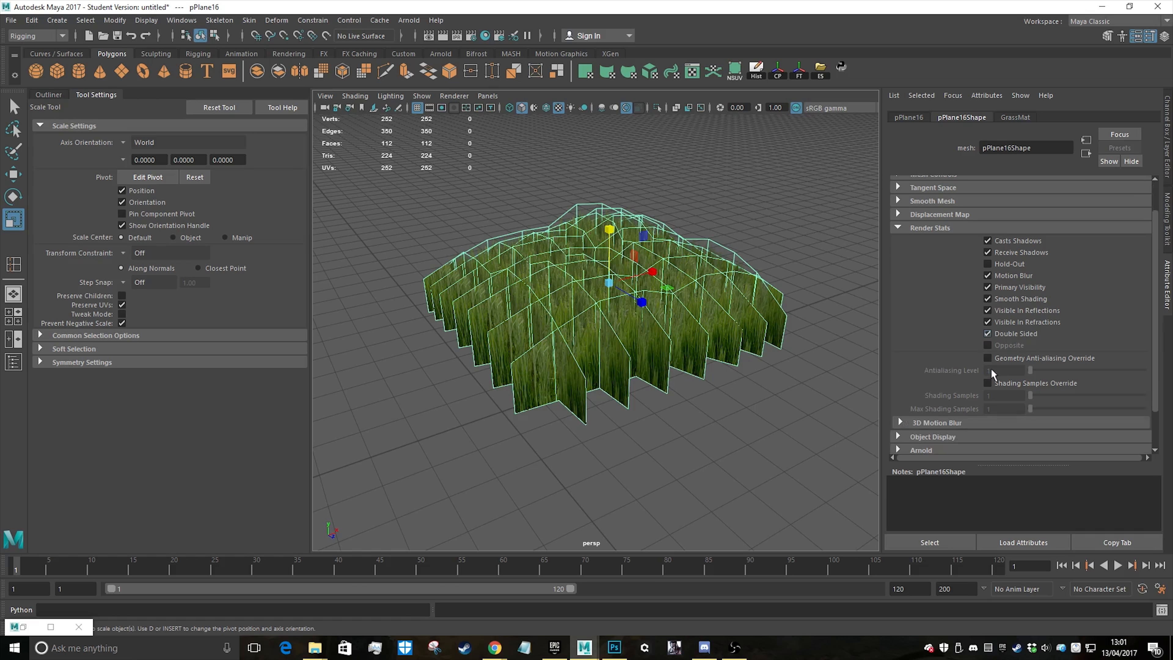
# Deselect the grass patch and examine its shading from above and underneath
pyautogui.click(709, 424)
pyautogui.keyDown('alt'); pyautogui.moveTo(710, 424); pyautogui.dragTo(678, 441); pyautogui.keyUp('alt')
pyautogui.keyDown('alt'); pyautogui.moveTo(523, 296); pyautogui.dragTo(675, 430); pyautogui.keyUp('alt')
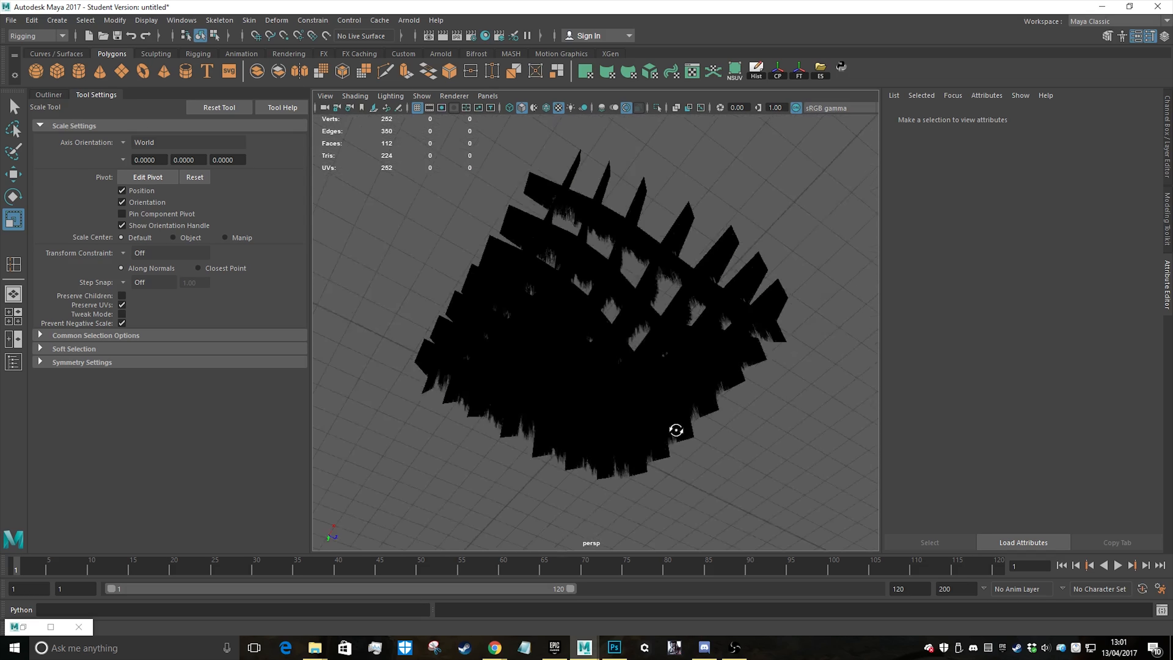
pyautogui.moveTo(674, 304)
pyautogui.keyDown('alt'); pyautogui.mouseDown()
pyautogui.moveTo(667, 340)
pyautogui.moveTo(685, 313)
pyautogui.mouseUp(); pyautogui.keyUp('alt')
pyautogui.keyDown('alt'); pyautogui.moveTo(580, 410); pyautogui.dragTo(629, 343); pyautogui.keyUp('alt')
pyautogui.scroll(-3, 656, 268)
pyautogui.keyDown('alt'); pyautogui.moveTo(656, 241); pyautogui.dragTo(631, 281); pyautogui.keyUp('alt')
pyautogui.scroll(3, 650, 308)
# Duplicate the grass patch, move the copy beside the original with overlap and rotate it about 34° around the vertical axis
pyautogui.click(651, 326)
pyautogui.scroll(-4, 642, 298)
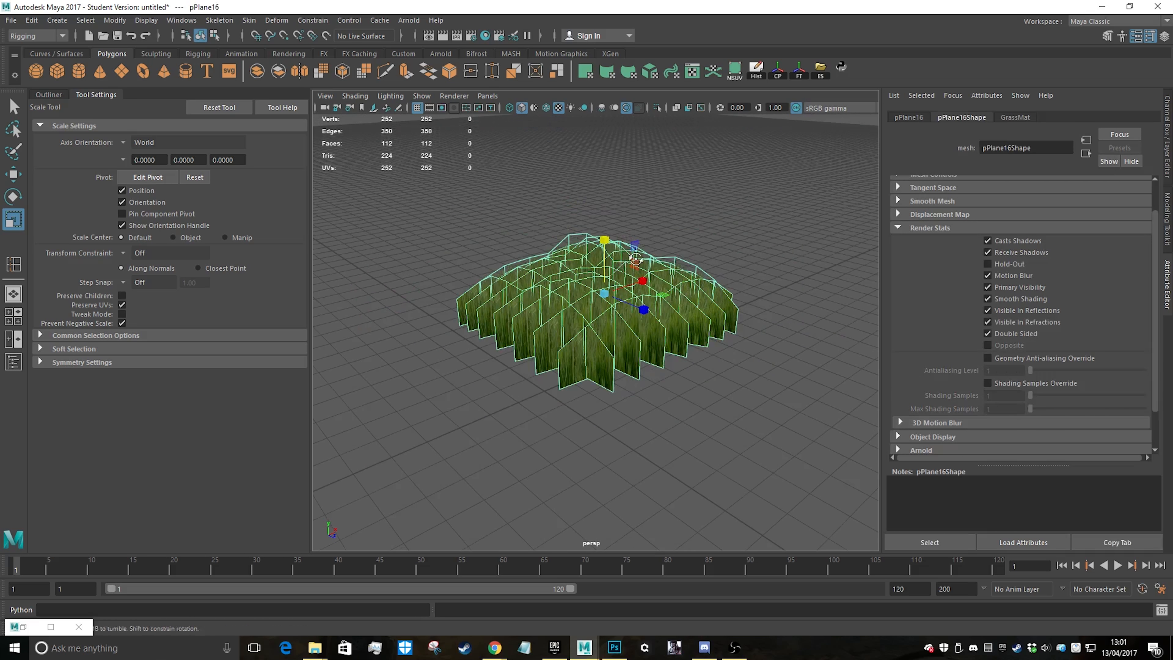
pyautogui.scroll(4, 631, 282)
pyautogui.hotkey('ctrl', 'd')
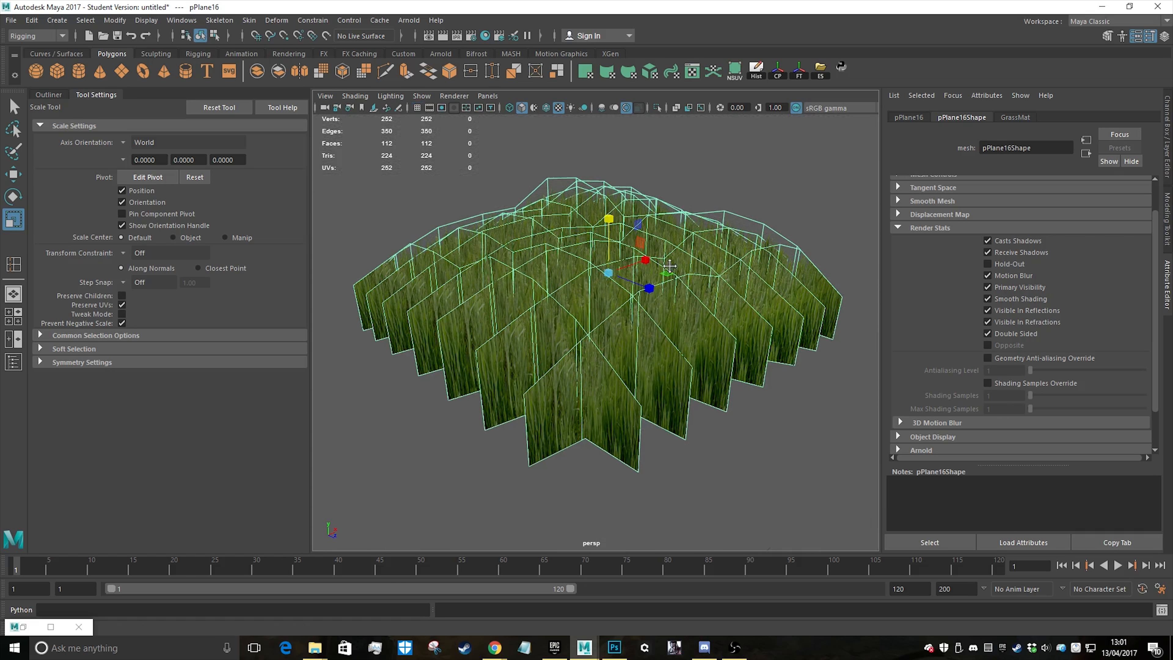
pyautogui.press('w')
pyautogui.moveTo(648, 280); pyautogui.dragTo(879, 421)
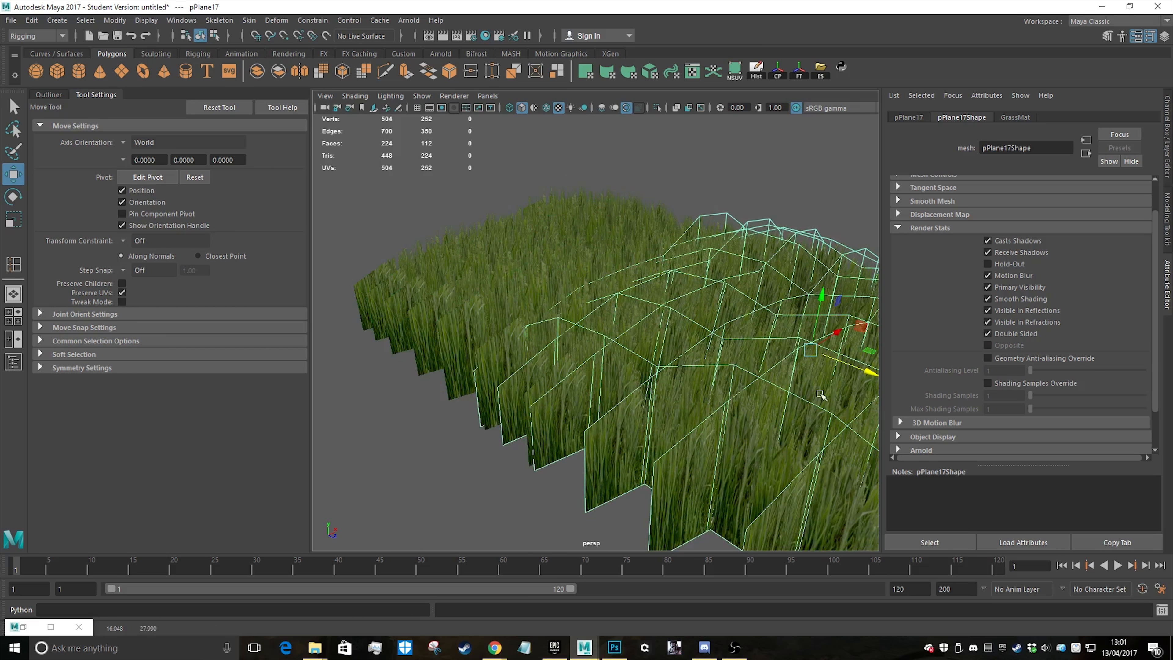
pyautogui.press('e')
pyautogui.moveTo(813, 388); pyautogui.dragTo(774, 384)
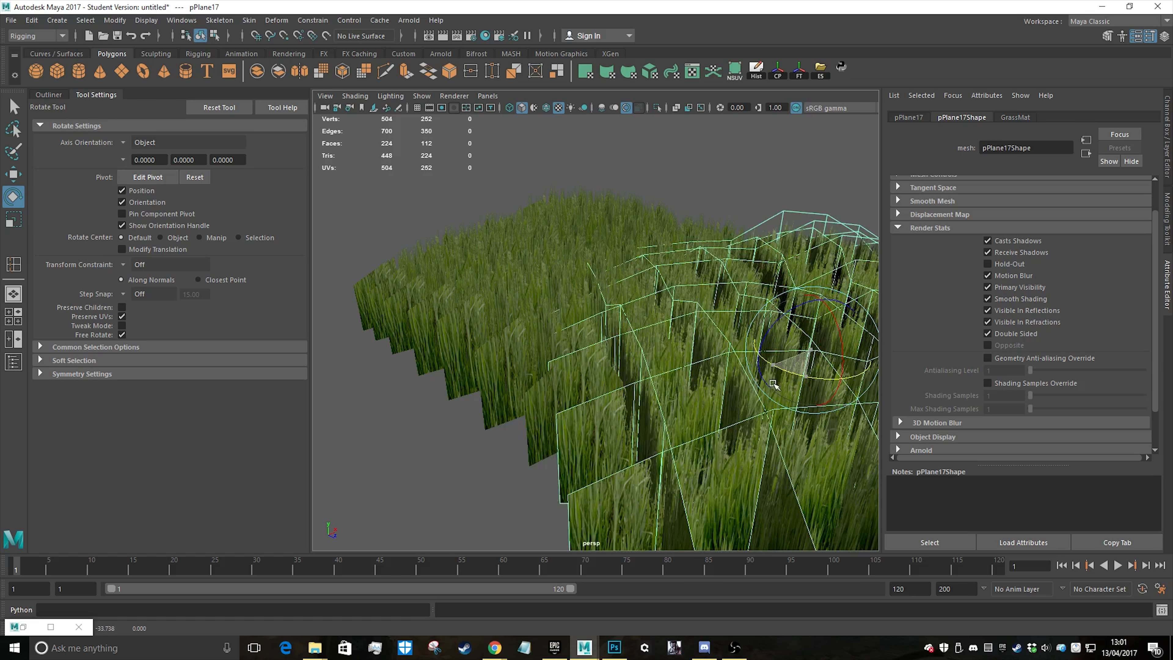
# Duplicate the rotated grass patch and move the new copy along X and Z to overlap its neighbours
pyautogui.hotkey('ctrl', 'd')
pyautogui.press('w')
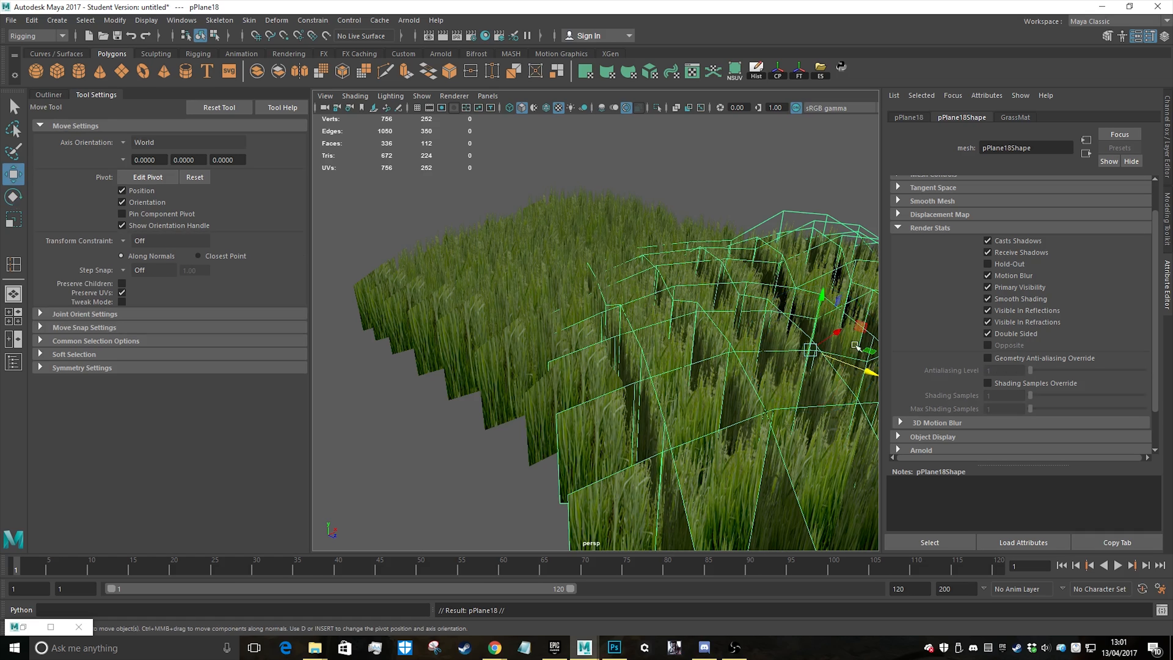
pyautogui.moveTo(836, 343); pyautogui.dragTo(570, 403)
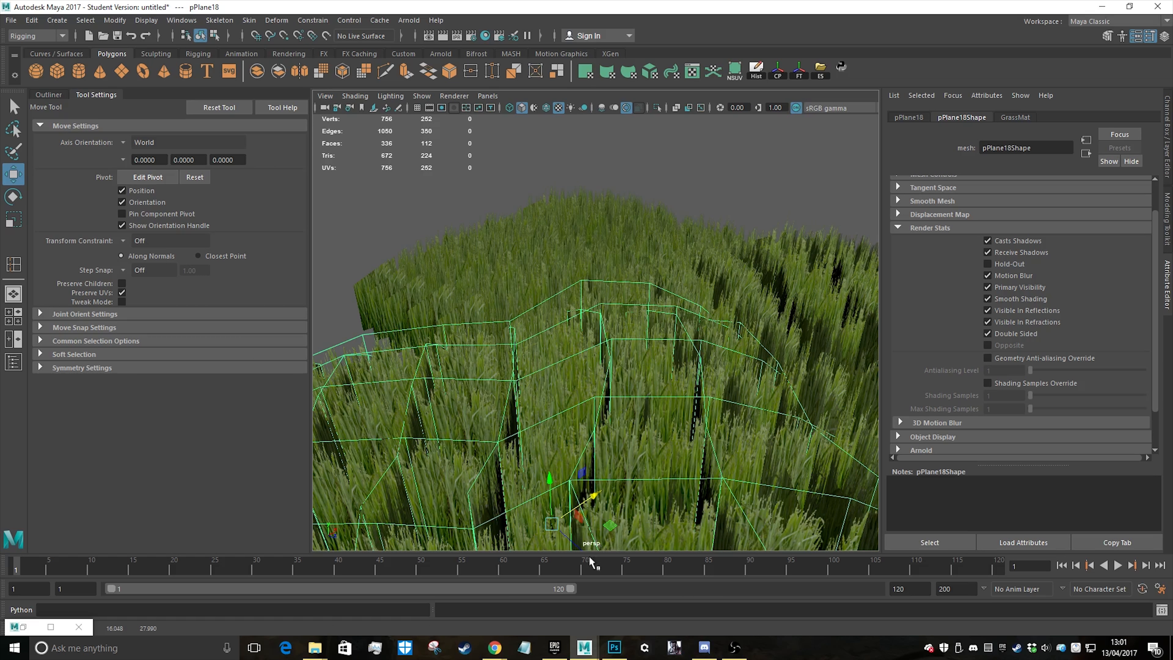
pyautogui.moveTo(589, 545); pyautogui.dragTo(370, 437, button='middle')
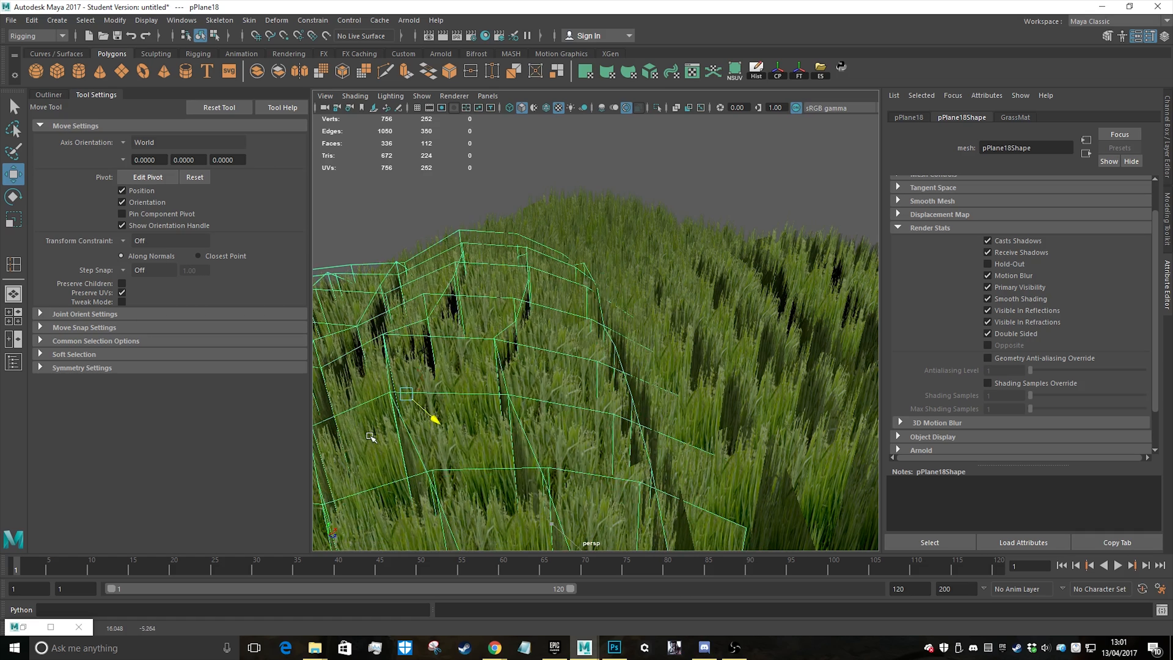
# Rotate the newest grass copy about 27° around its vertical axis and deselect it
pyautogui.press('e')
pyautogui.scroll(-10, 462, 416)
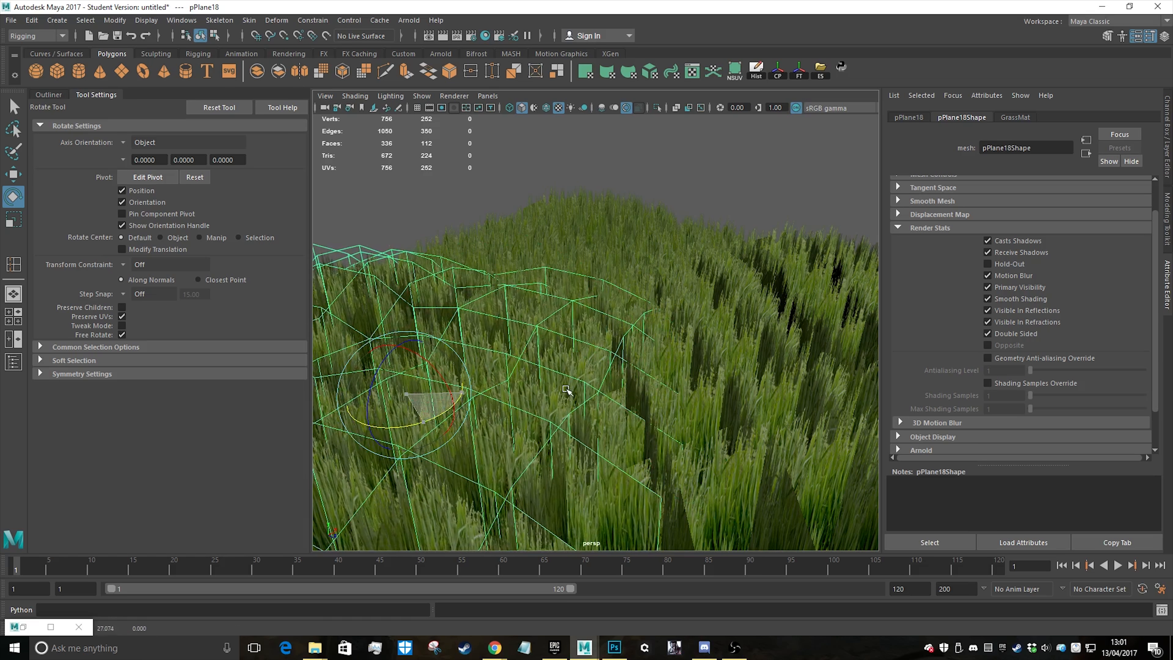
pyautogui.scroll(10, 663, 362)
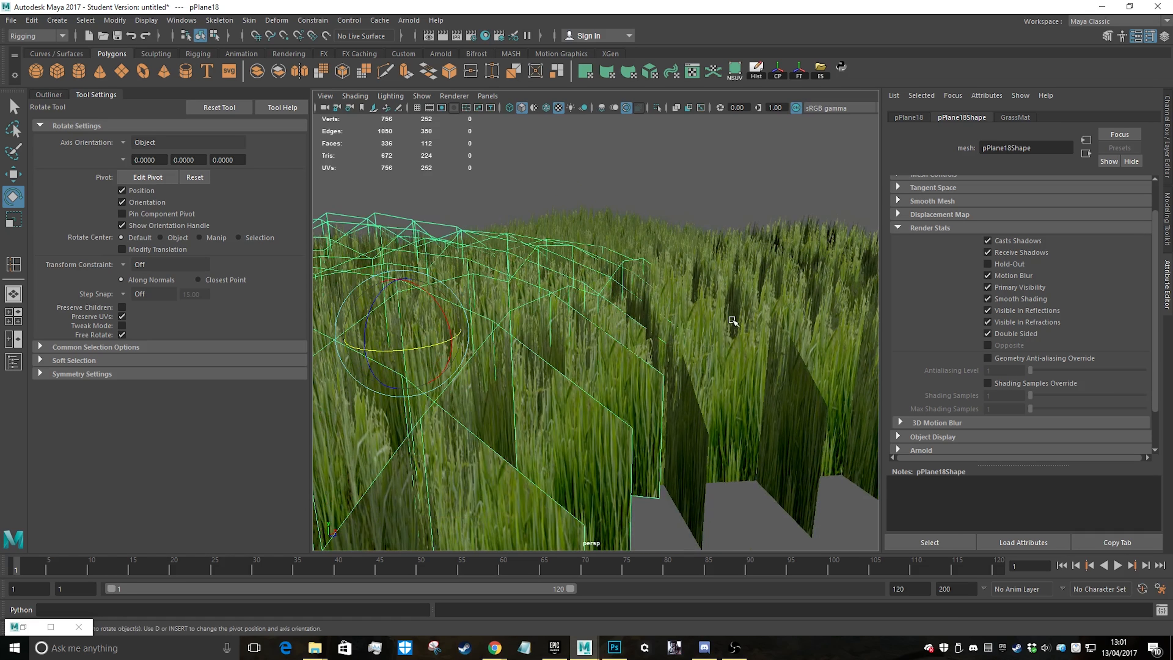
pyautogui.click(738, 231)
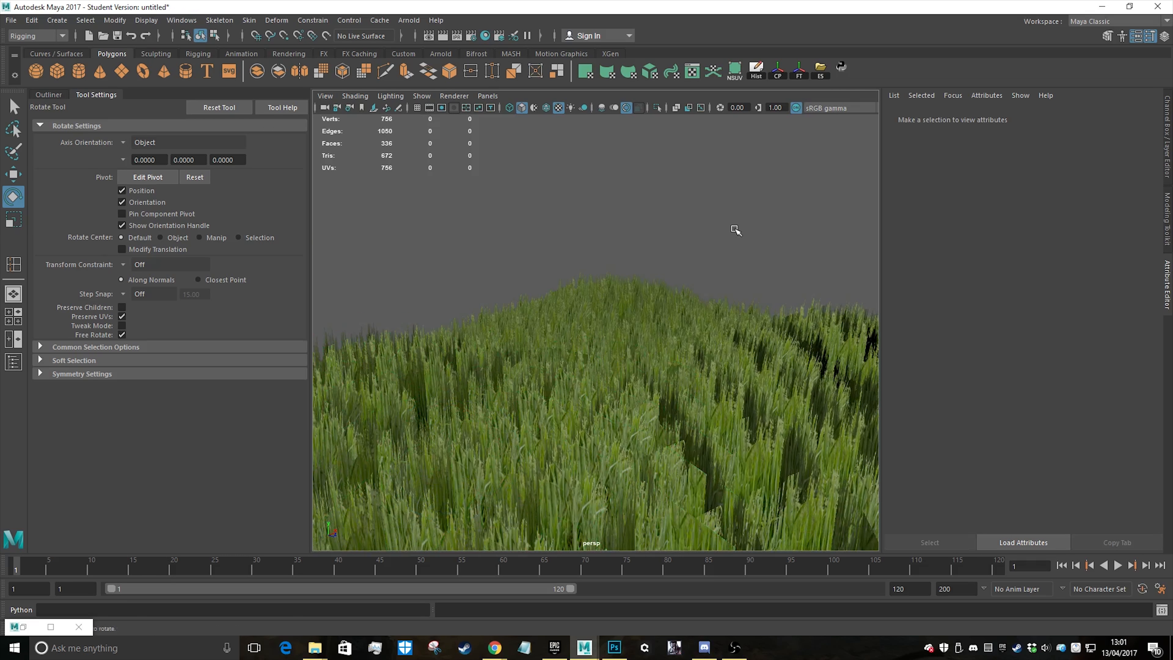
# Duplicate a grass patch at the edge and move the copy outward along Z, overlapping the existing grass
pyautogui.keyDown('alt'); pyautogui.moveTo(734, 249); pyautogui.dragTo(646, 336); pyautogui.keyUp('alt')
pyautogui.click(718, 413)
pyautogui.keyDown('alt'); pyautogui.moveTo(718, 414); pyautogui.dragTo(720, 288); pyautogui.keyUp('alt')
pyautogui.hotkey('ctrl', 'd')
pyautogui.press('w')
pyautogui.moveTo(677, 303); pyautogui.dragTo(748, 332, button='middle')
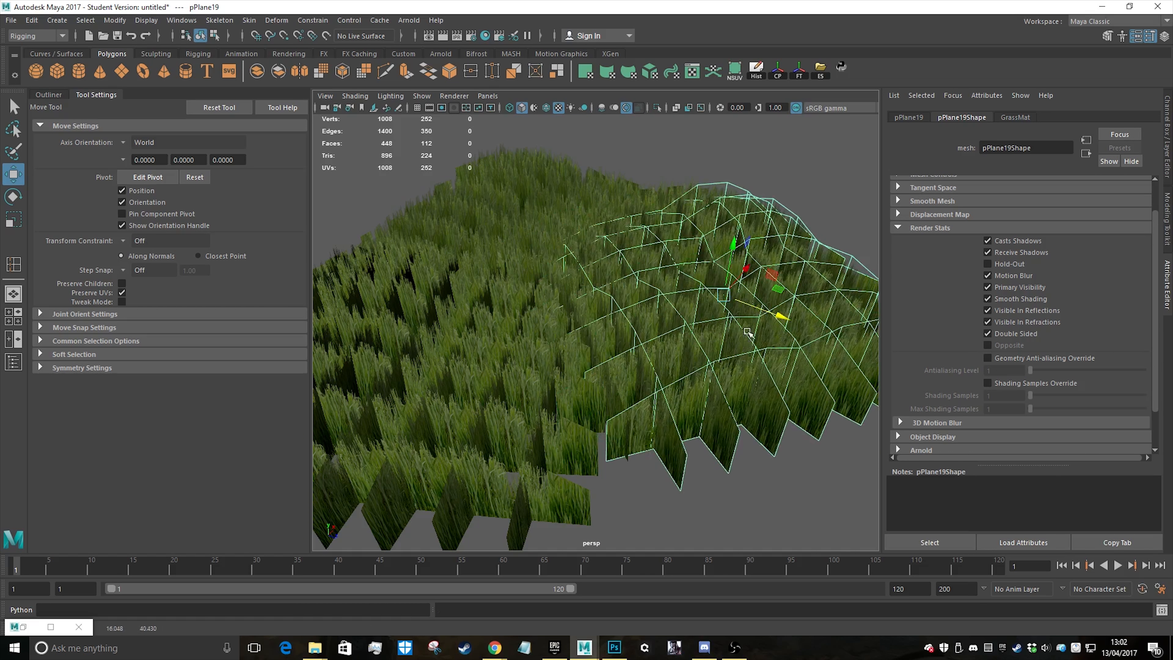
pyautogui.moveTo(743, 273); pyautogui.dragTo(659, 383)
pyautogui.keyDown('alt'); pyautogui.moveTo(667, 392); pyautogui.dragTo(661, 266, button='middle'); pyautogui.keyUp('alt')
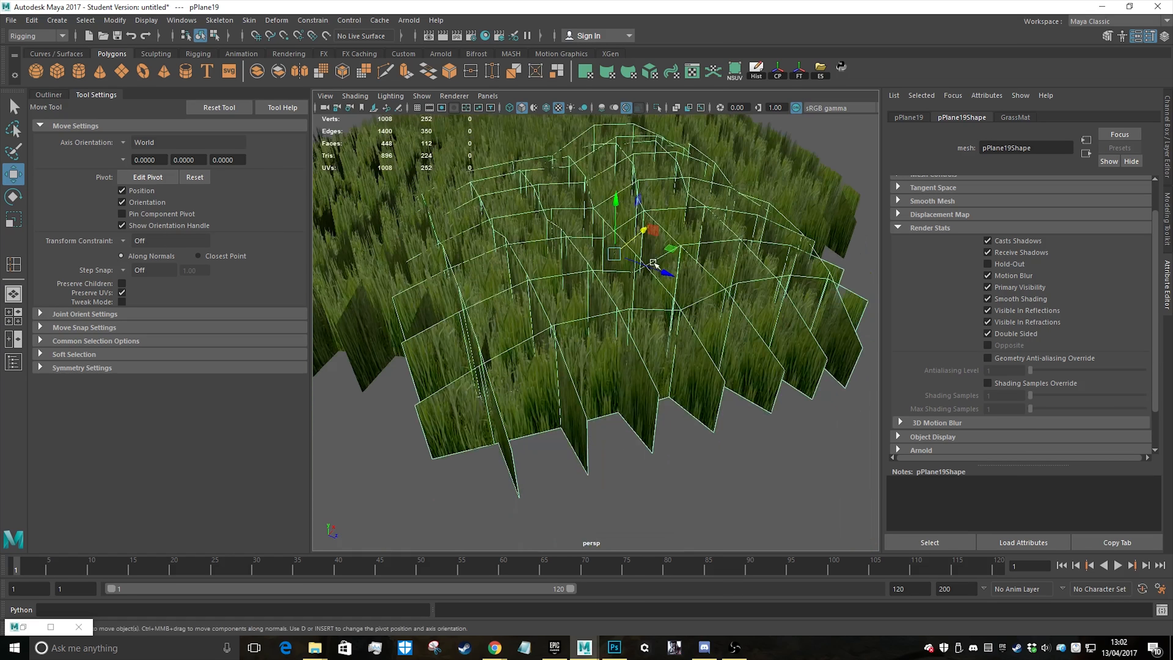
pyautogui.scroll(-5, 662, 268)
pyautogui.keyDown('alt'); pyautogui.moveTo(672, 286); pyautogui.dragTo(751, 346); pyautogui.keyUp('alt')
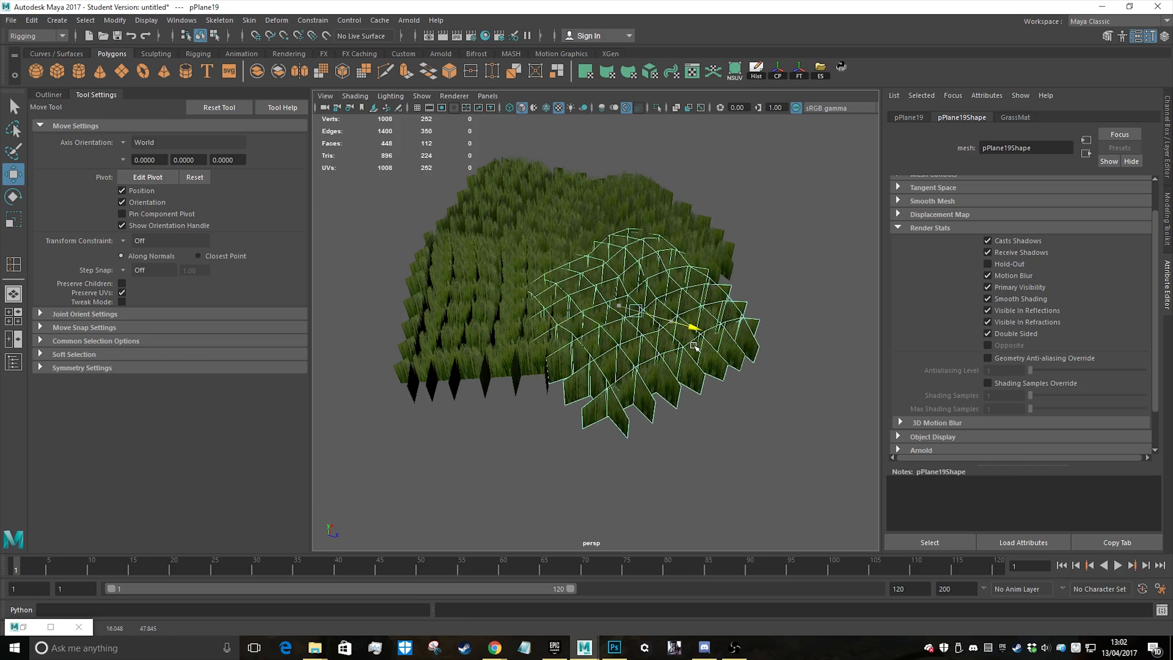
# Duplicate the moved edge patch again and shift the new copy further out along Z to extend the grass area
pyautogui.hotkey('ctrl', 'd')
pyautogui.moveTo(694, 345); pyautogui.dragTo(743, 327, button='middle')
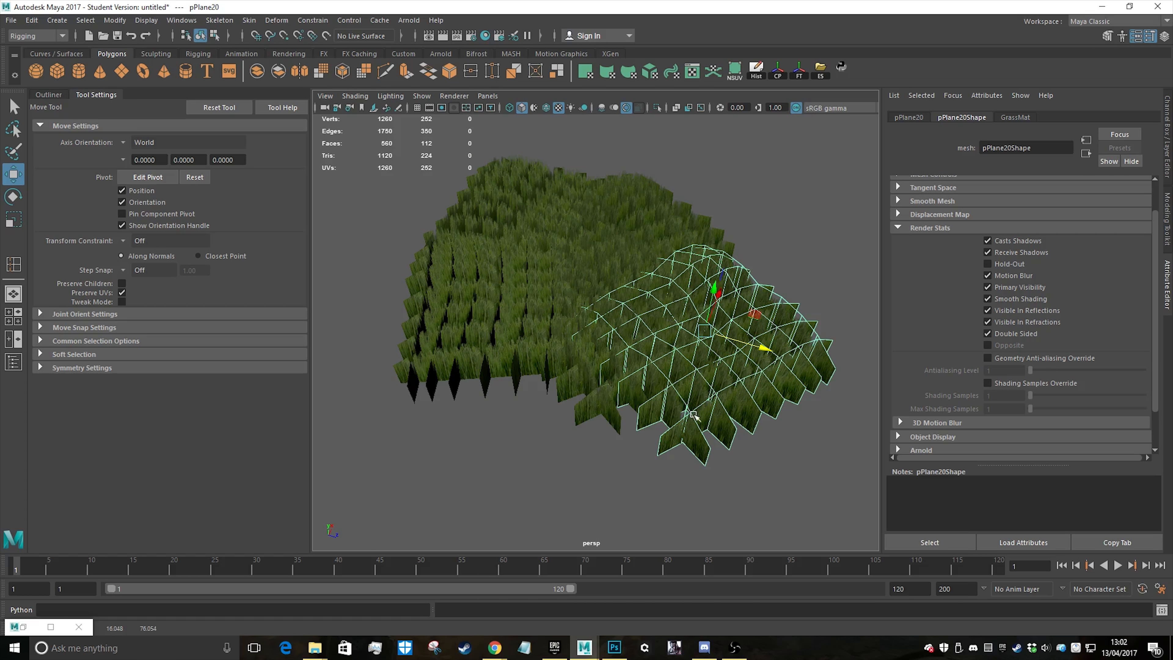
pyautogui.moveTo(739, 262); pyautogui.dragTo(748, 222)
pyautogui.keyDown('alt'); pyautogui.moveTo(756, 342); pyautogui.dragTo(725, 369); pyautogui.keyUp('alt')
# Deselect the last copy and examine the combined grass area from low and raised viewpoints
pyautogui.scroll(5, 725, 369)
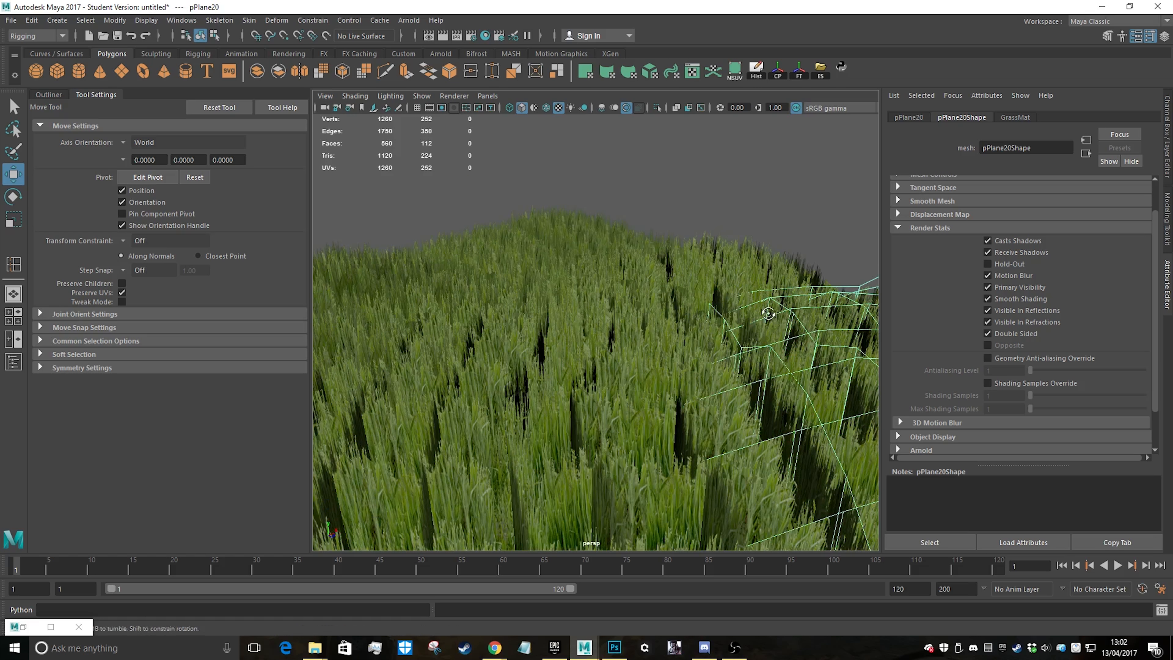
pyautogui.keyDown('alt'); pyautogui.moveTo(761, 318); pyautogui.dragTo(789, 235); pyautogui.keyUp('alt')
pyautogui.click(757, 221)
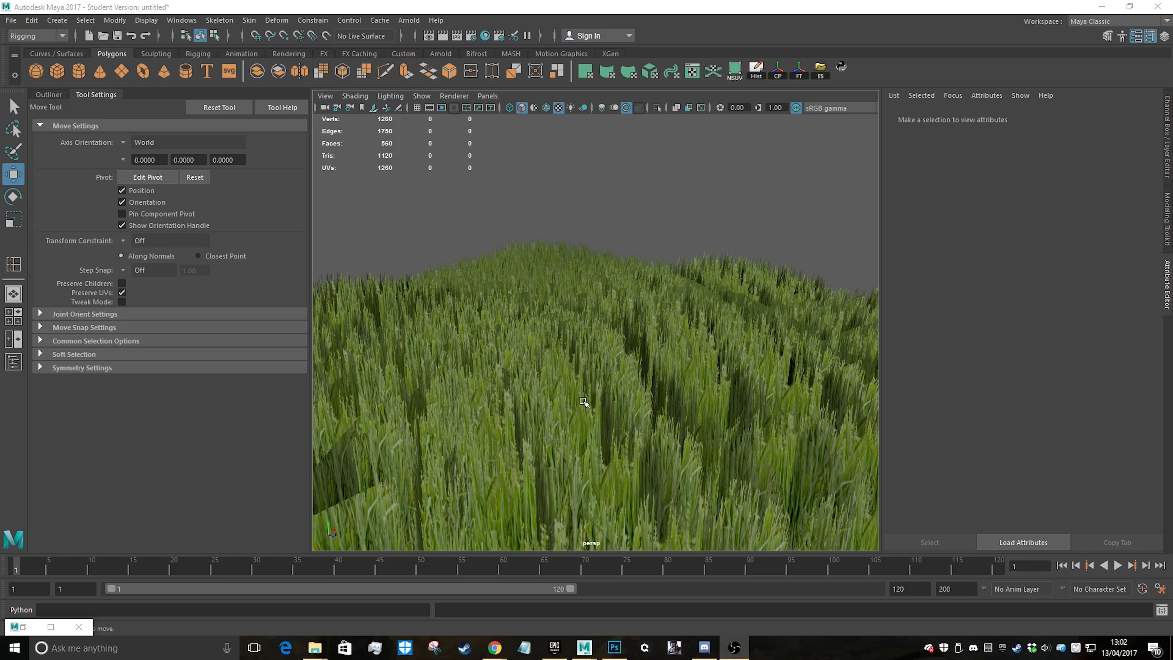
pyautogui.keyDown('alt'); pyautogui.moveTo(582, 401); pyautogui.dragTo(590, 372, button='middle'); pyautogui.keyUp('alt')
pyautogui.moveTo(635, 349)
pyautogui.keyDown('alt'); pyautogui.mouseDown()
pyautogui.moveTo(594, 333)
pyautogui.moveTo(644, 322)
pyautogui.mouseUp(); pyautogui.keyUp('alt')
pyautogui.moveTo(606, 372)
pyautogui.keyDown('alt'); pyautogui.mouseDown()
pyautogui.moveTo(621, 403)
pyautogui.moveTo(584, 375)
pyautogui.moveTo(607, 362)
pyautogui.mouseUp(); pyautogui.keyUp('alt')
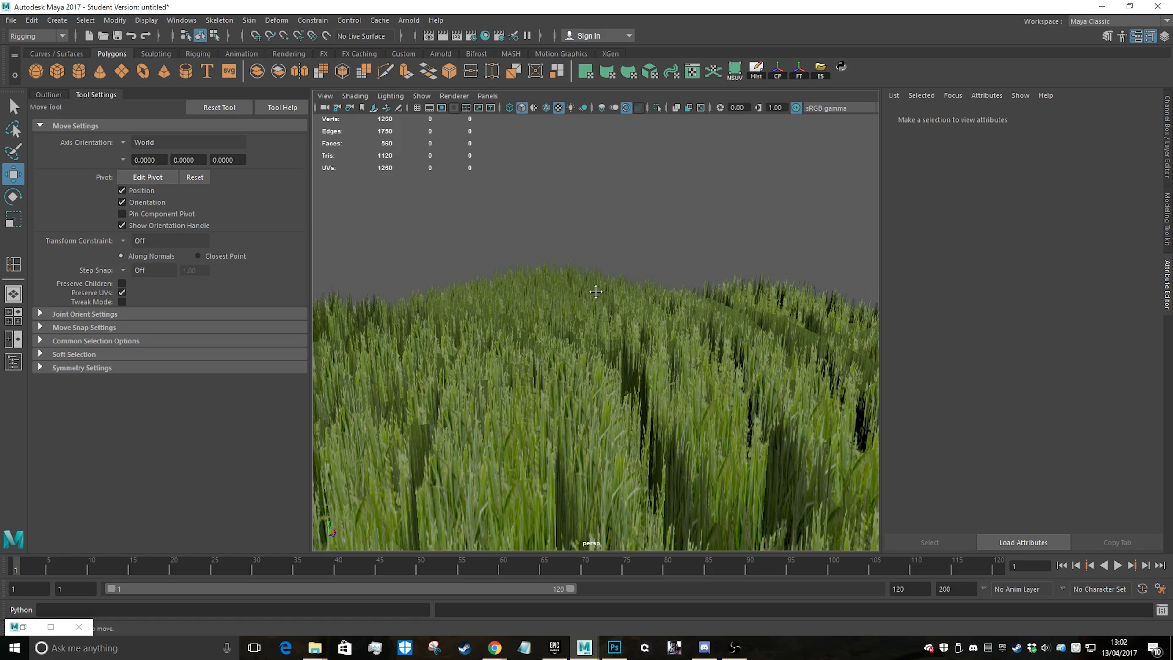
pyautogui.keyDown('alt'); pyautogui.moveTo(597, 288); pyautogui.dragTo(619, 274); pyautogui.keyUp('alt')
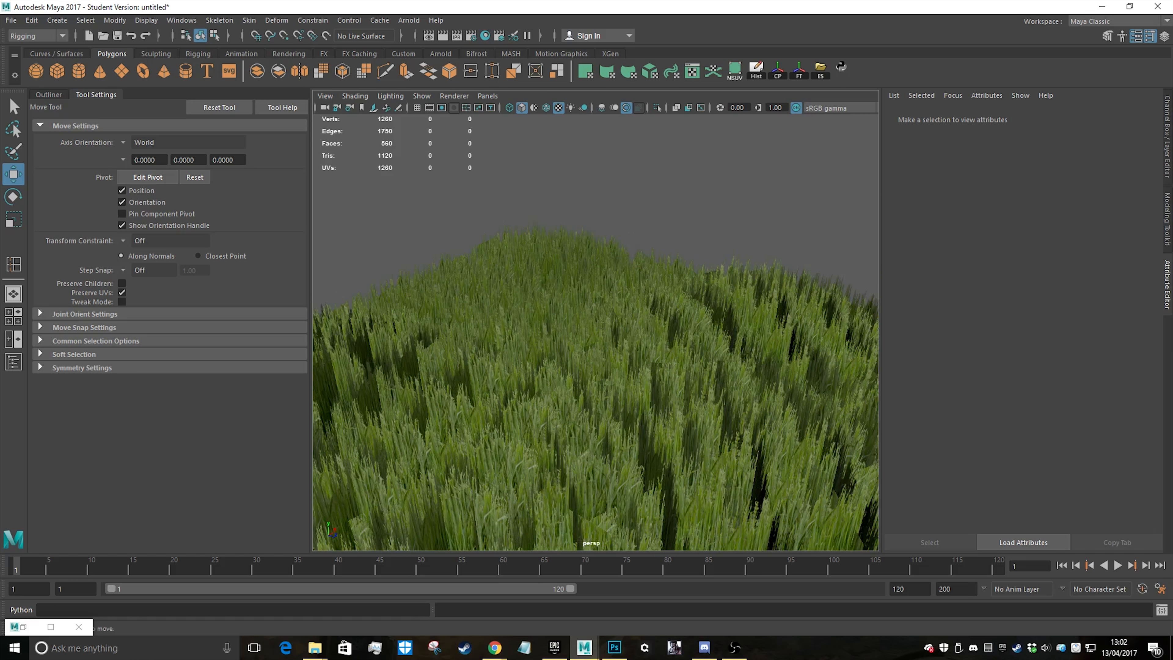